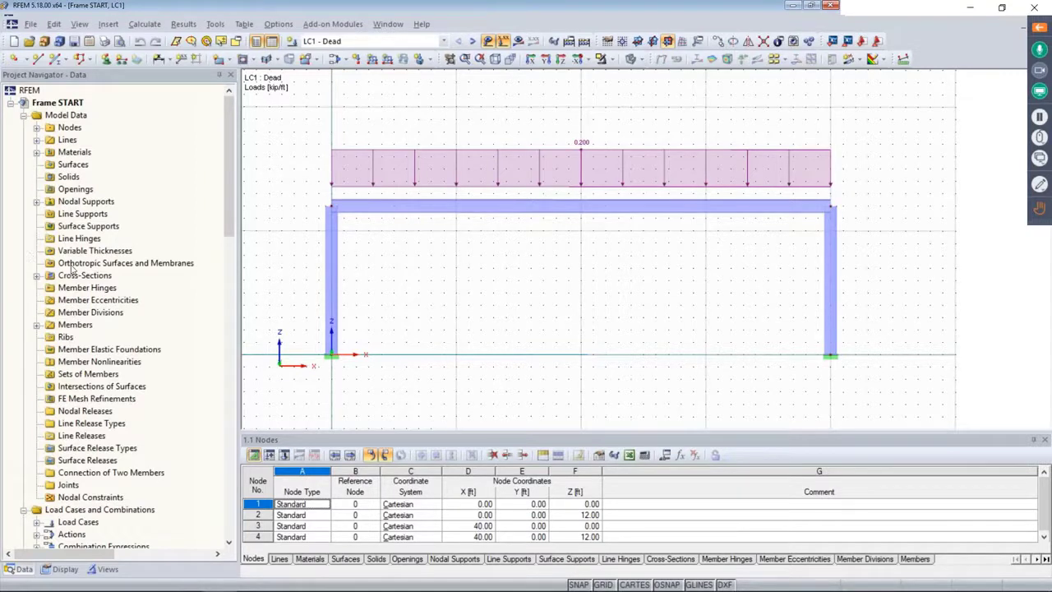
Step: Review the model's cross-sections, highlighting the column and beam sections in the frame, and check the defined materials
click(36, 275)
click(98, 290)
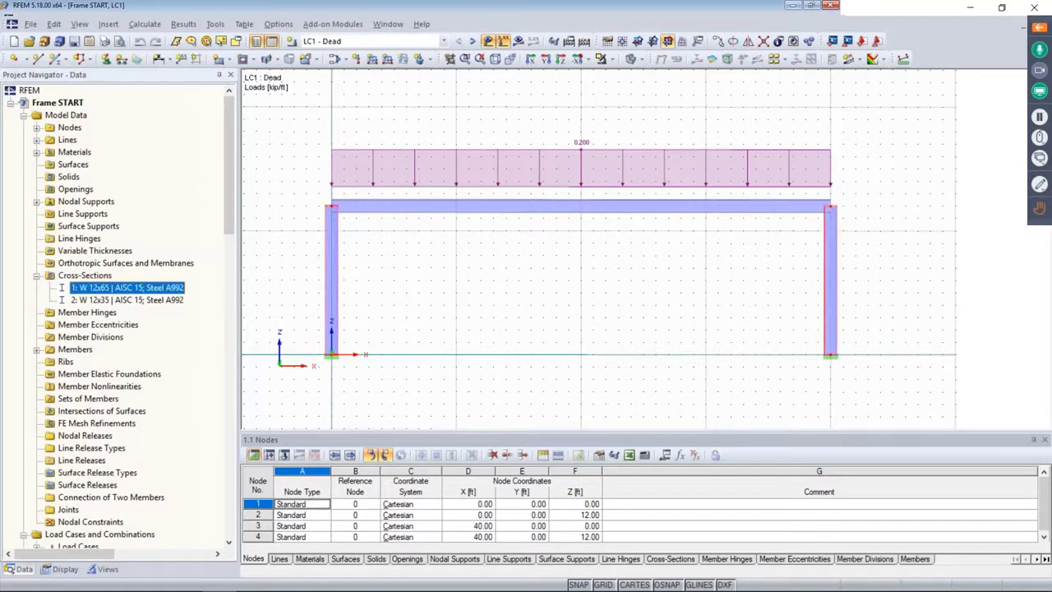
click(96, 301)
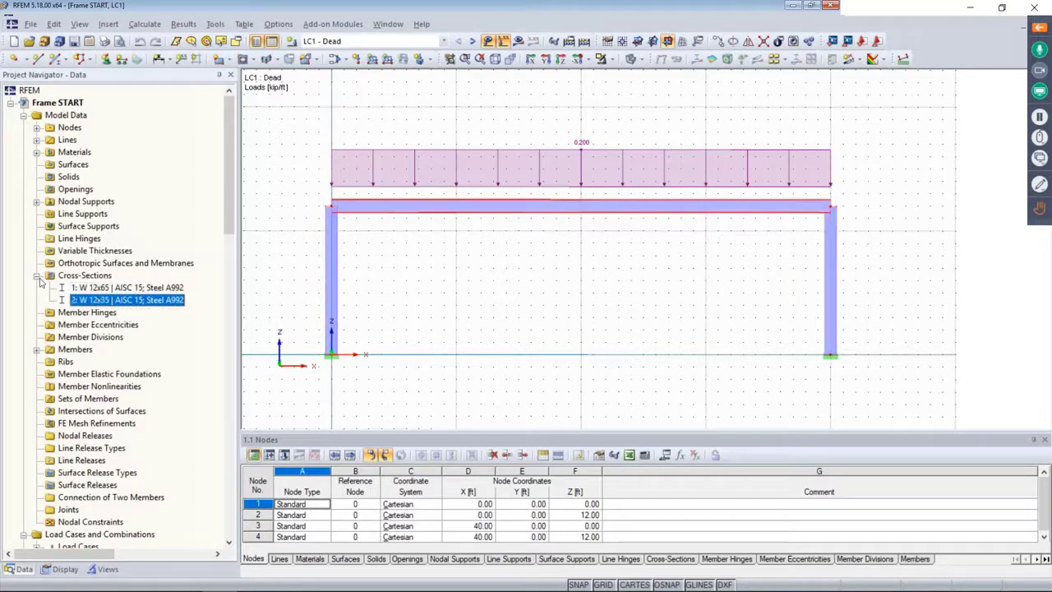
click(37, 276)
click(37, 152)
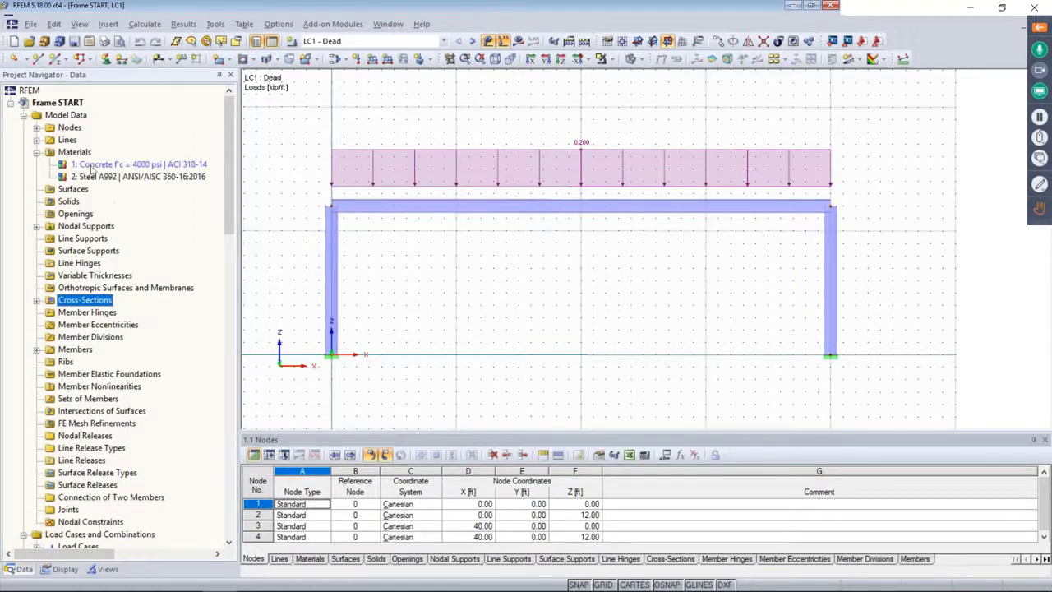
click(85, 176)
click(36, 152)
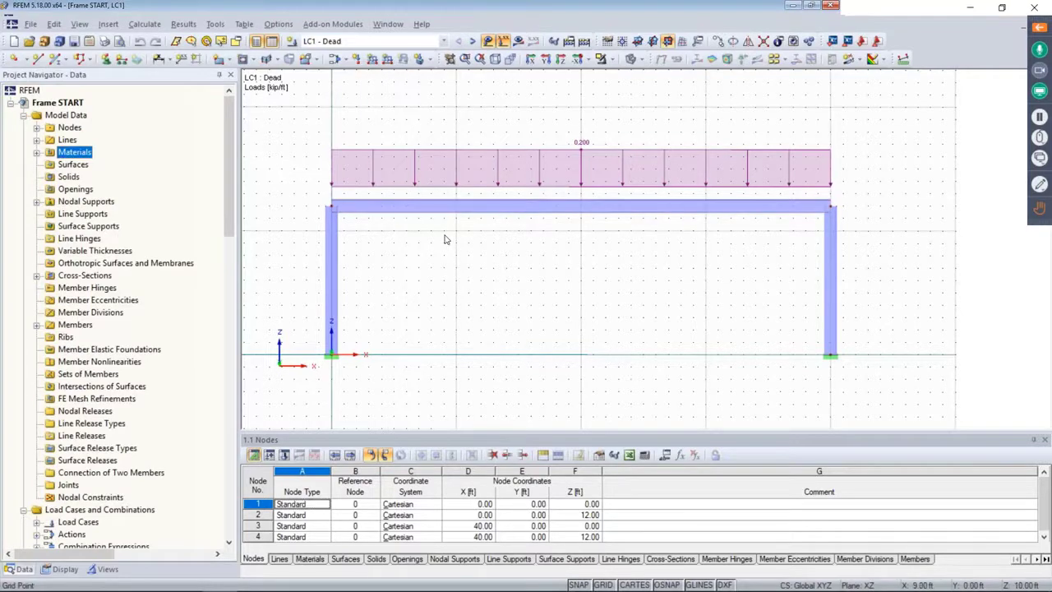
Step: Examine in 3D how the beam meets the column at the far end of the frame, away from the origin
ctrl+middle_drag(420, 248, 387, 268)
ctrl+middle_drag(787, 265, 664, 287)
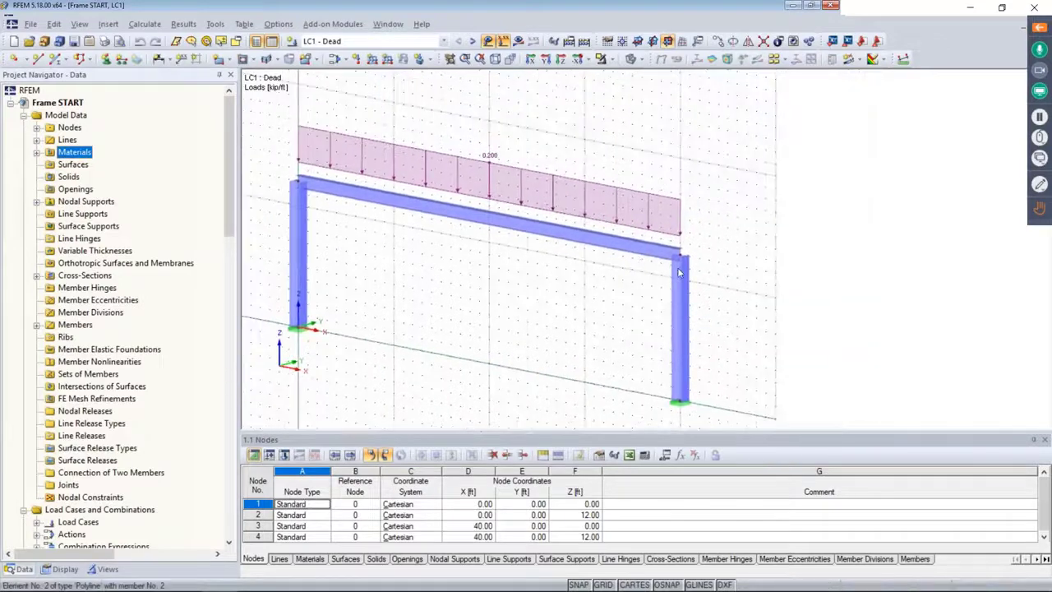
scroll(680, 261, up, 3)
scroll(678, 258, up, 2)
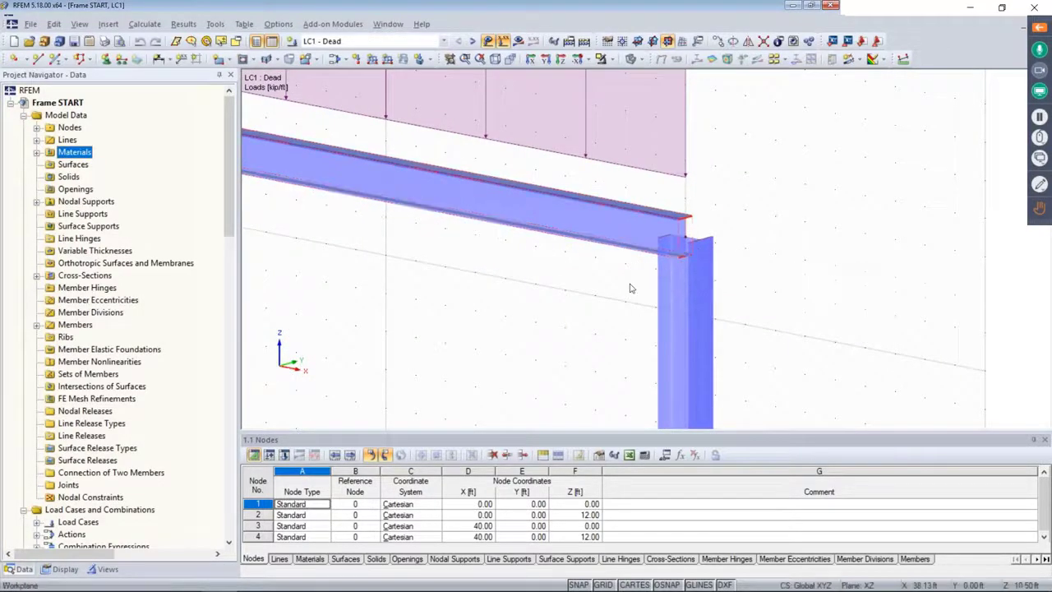
middle_drag(630, 284, 592, 272)
scroll(653, 249, down, 4)
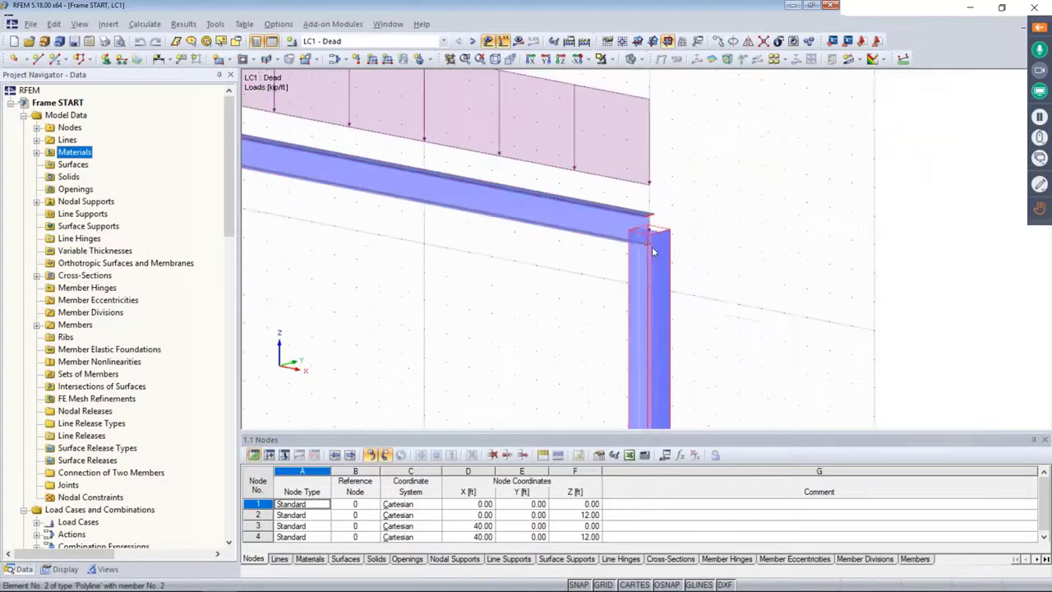
ctrl+middle_drag(482, 303, 692, 264)
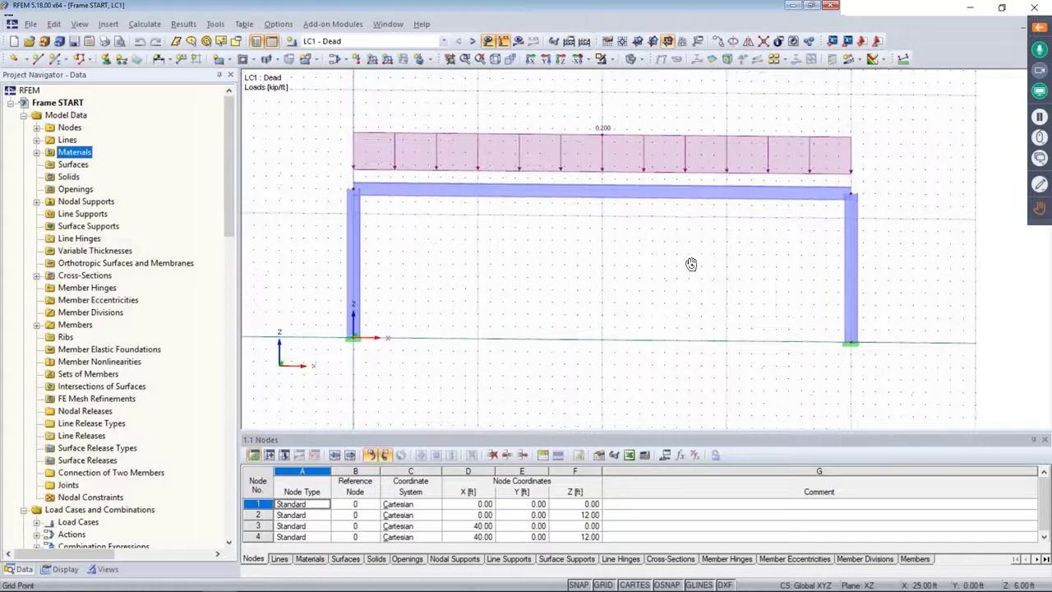
Step: Inspect the nodal support at node 1 and the uZ' nonlinearity options for a new support type, leaving the support unchanged
click(357, 346)
double_click(357, 346)
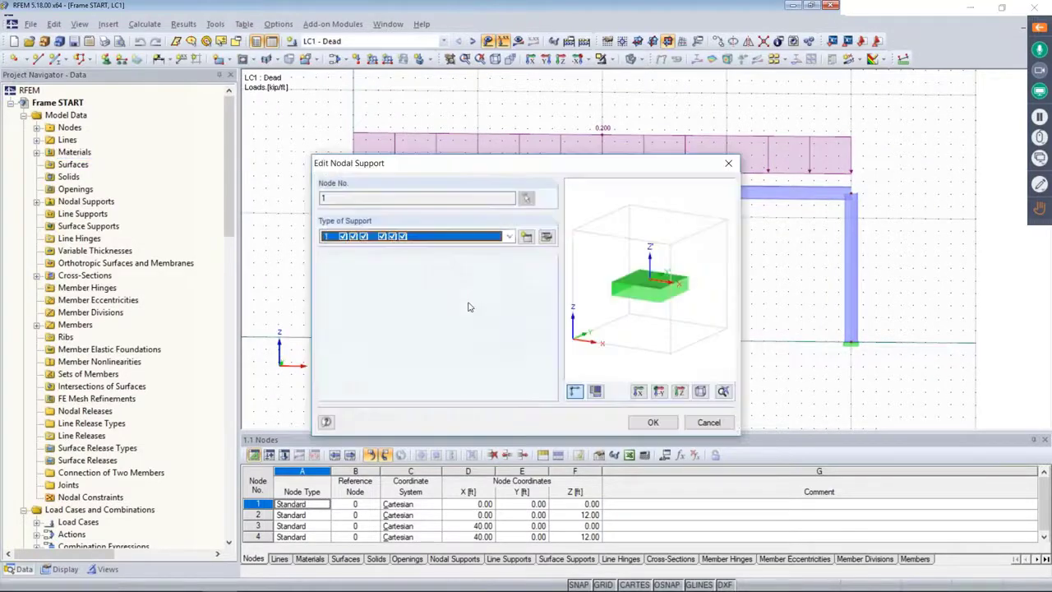
click(528, 237)
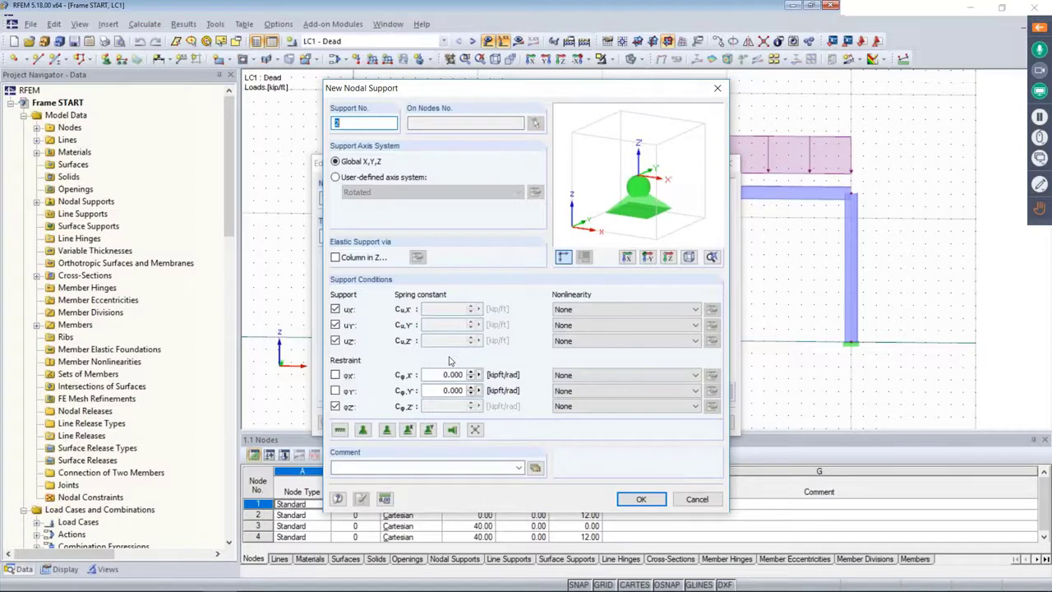
click(599, 344)
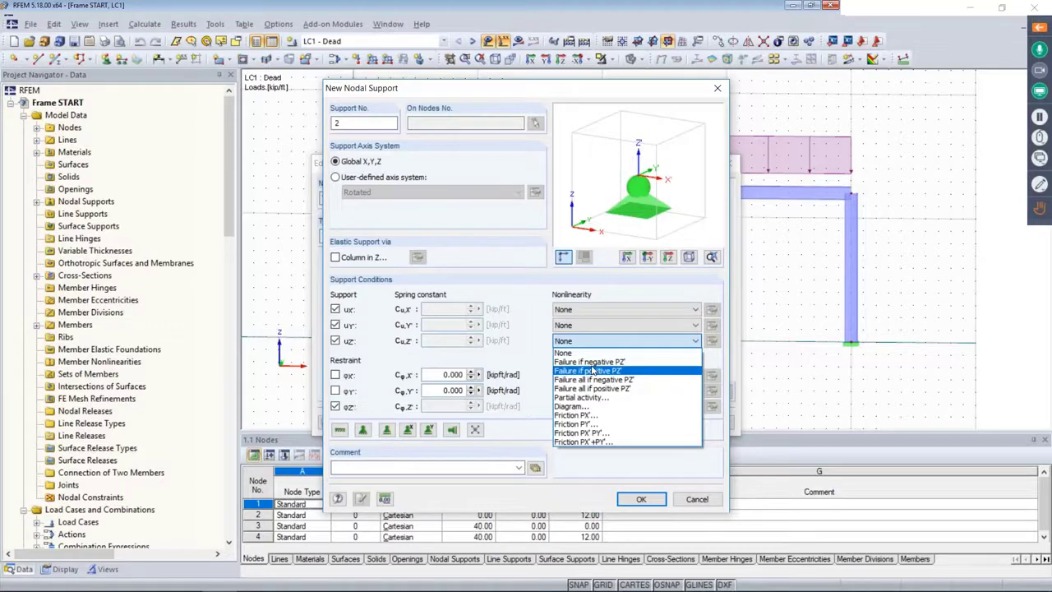
click(567, 353)
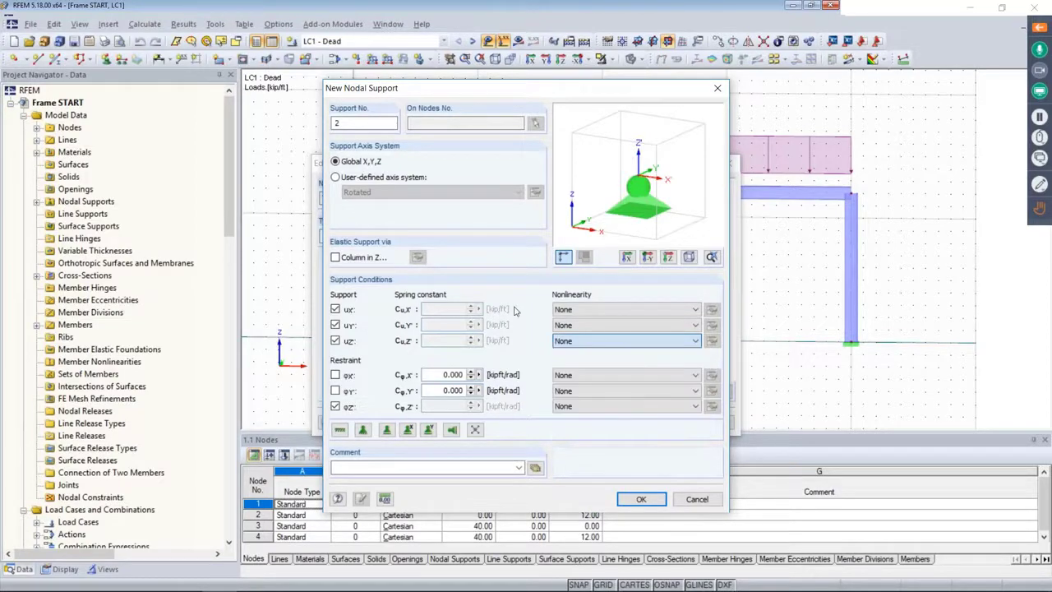
click(697, 499)
click(707, 420)
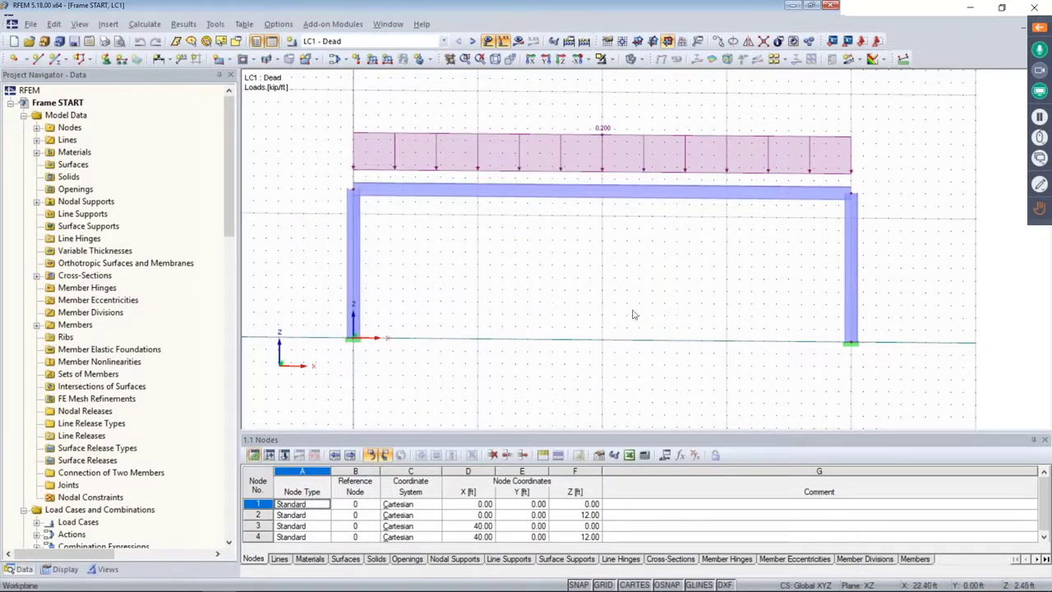
Step: Display the Live and Wind load cases in turn and inspect the wind nodal load at the top of the column
mouse_move(598, 320)
ctrl+middle_down()
mouse_move(606, 309)
mouse_move(580, 323)
ctrl+middle_up()
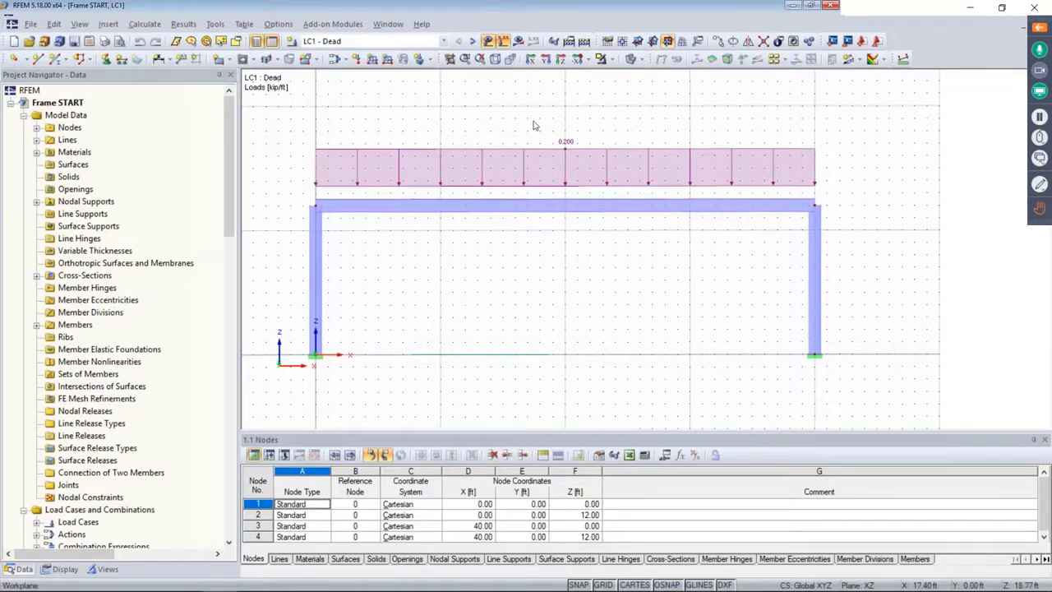
click(474, 42)
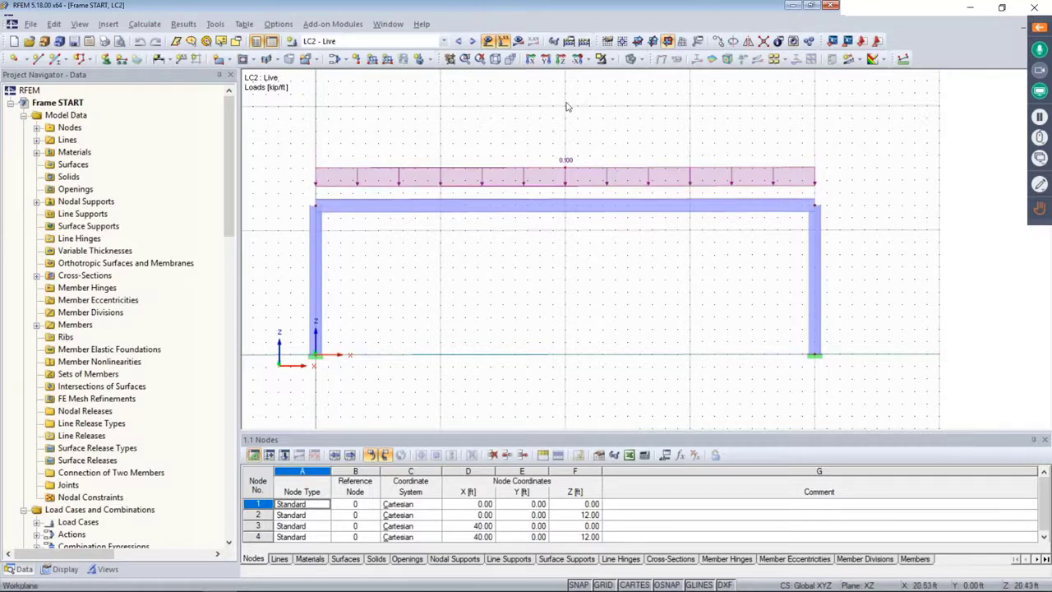
click(473, 42)
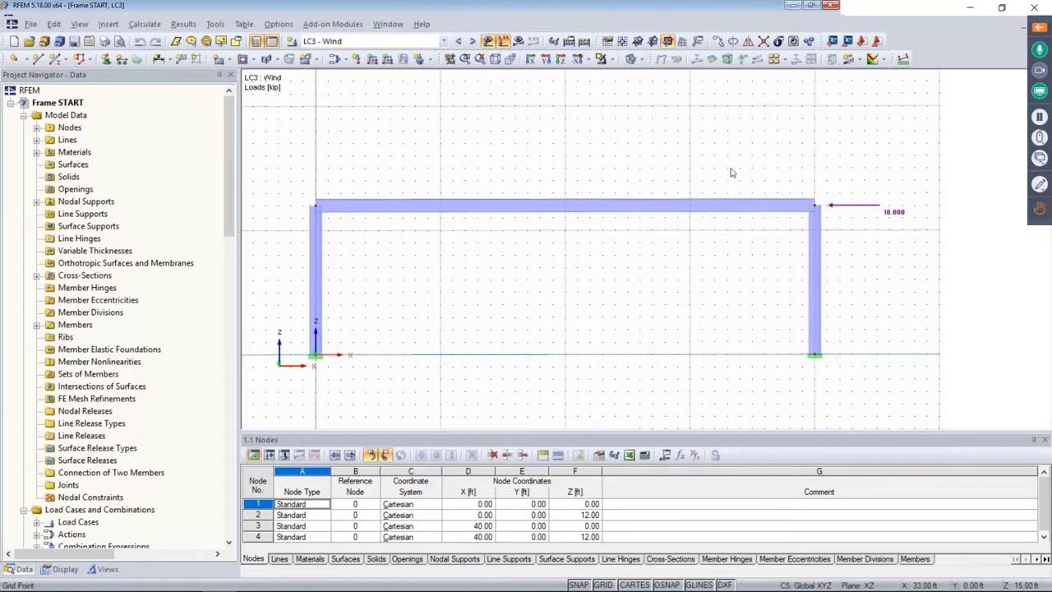
ctrl+middle_drag(735, 169, 563, 200)
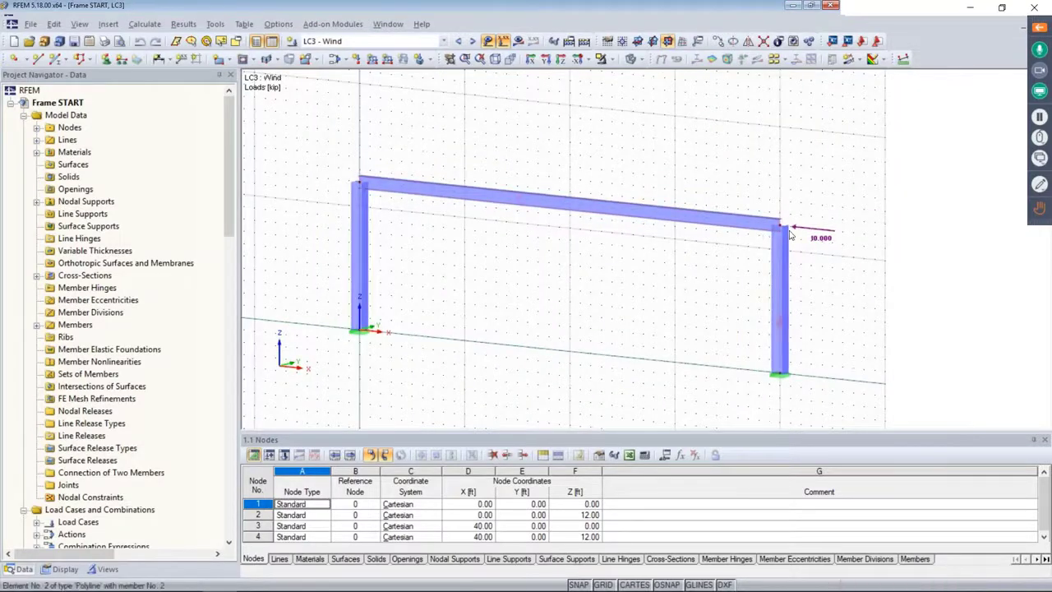
scroll(792, 236, up, 2)
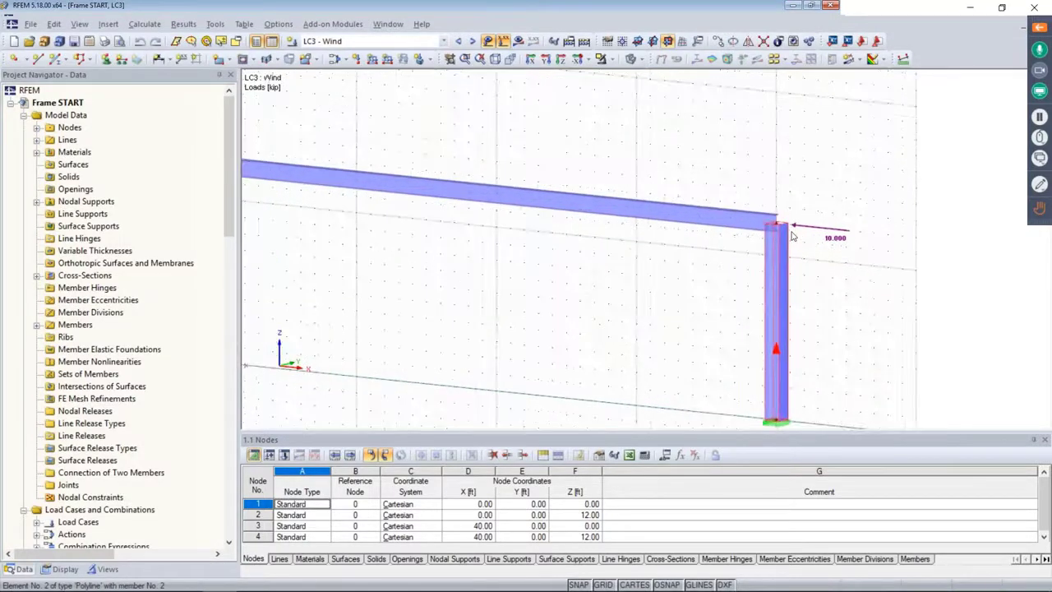
scroll(606, 287, down, 1)
ctrl+middle_drag(606, 287, 685, 271)
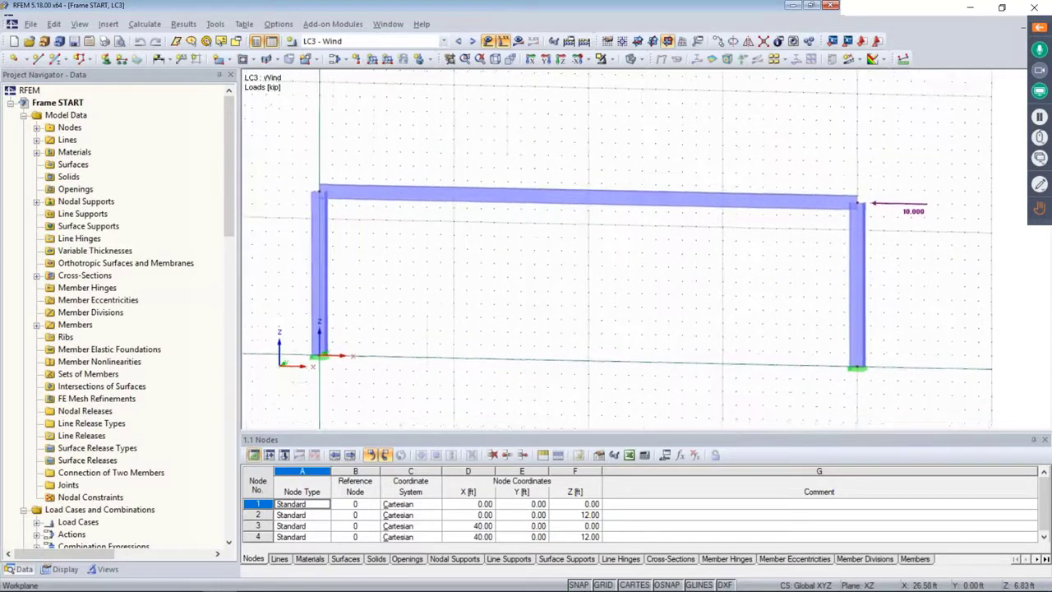
Step: Open the load cases and combinations settings and review combination expressions CE1 and CE2 and the generated load combinations
click(333, 62)
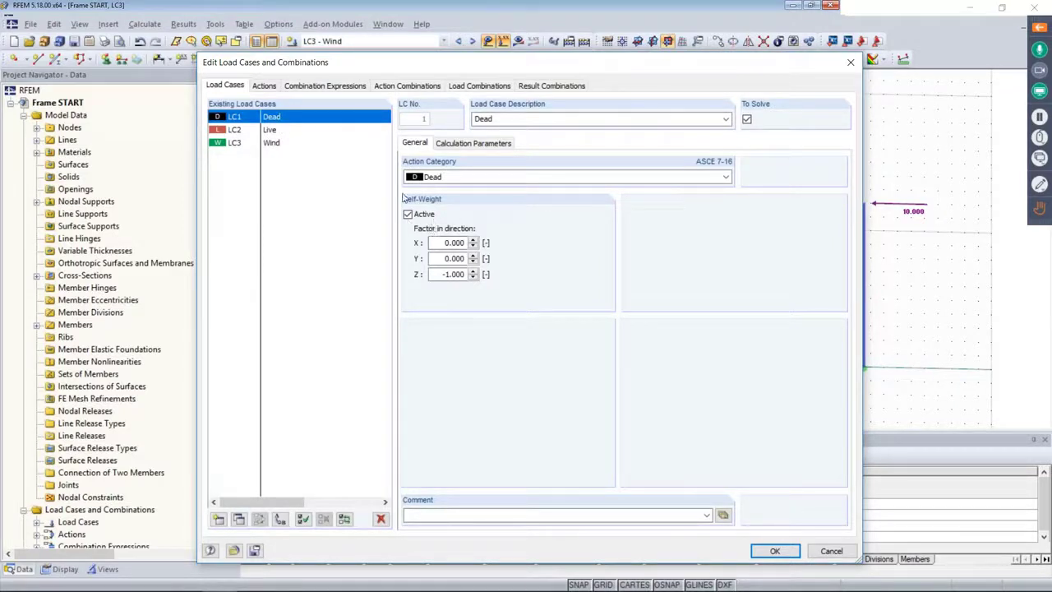
click(333, 86)
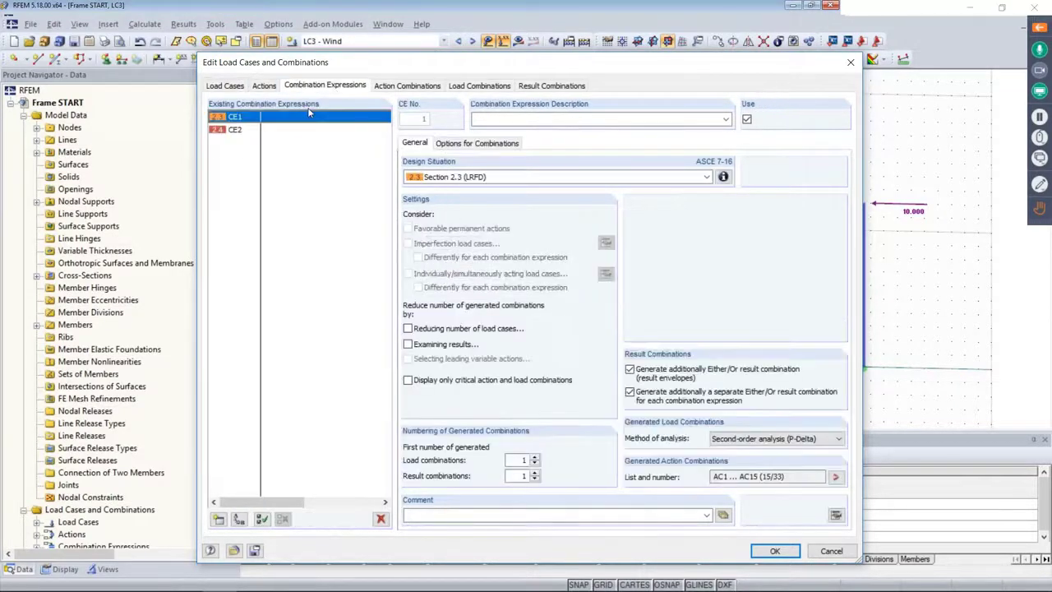
click(238, 130)
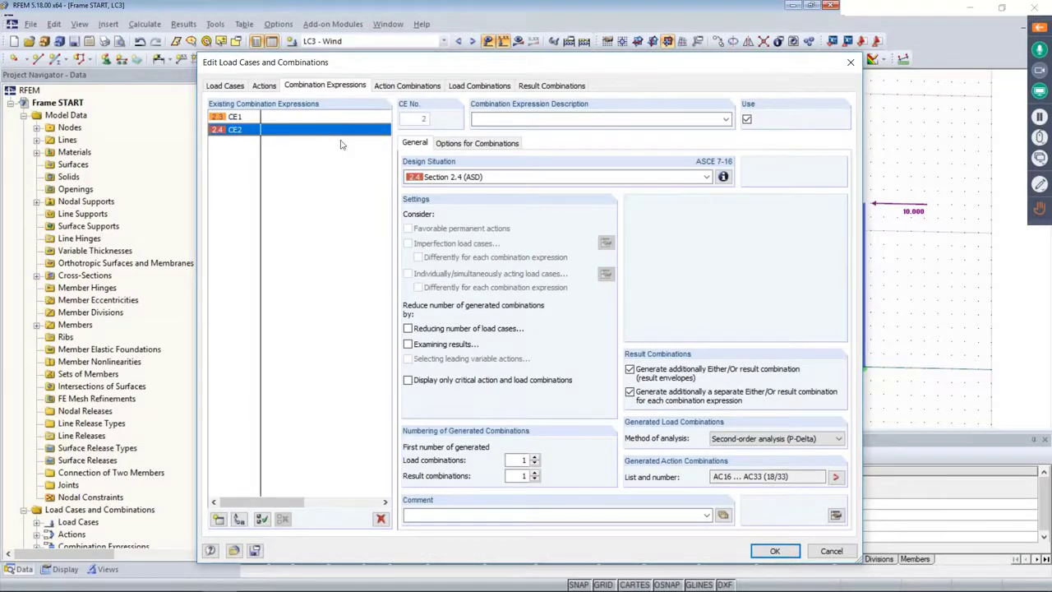
click(489, 91)
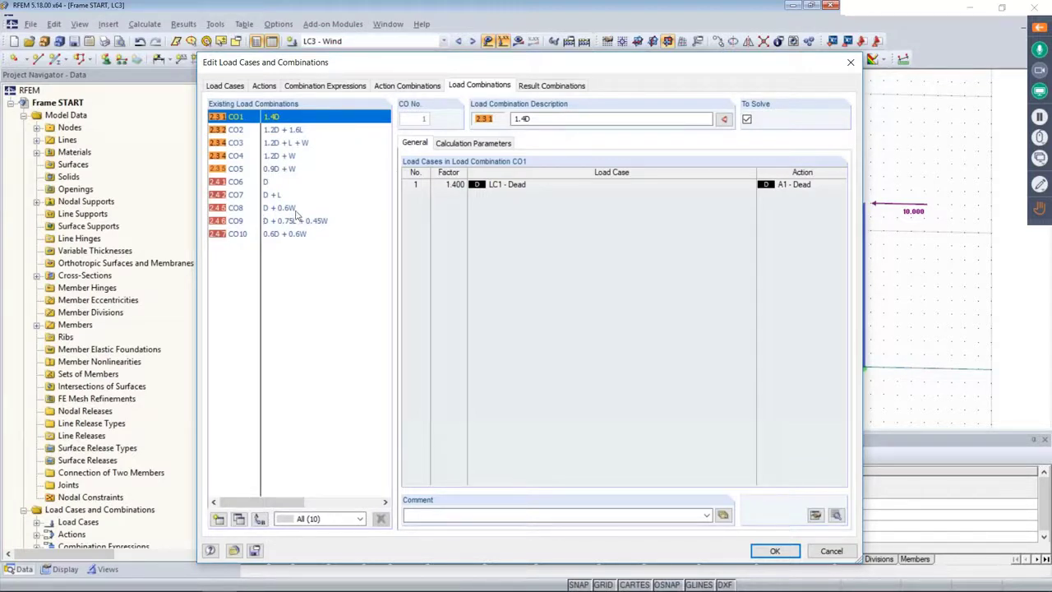
Step: Review the loading in result combinations RC1 and RC2 and accept the load cases and combinations settings
click(551, 85)
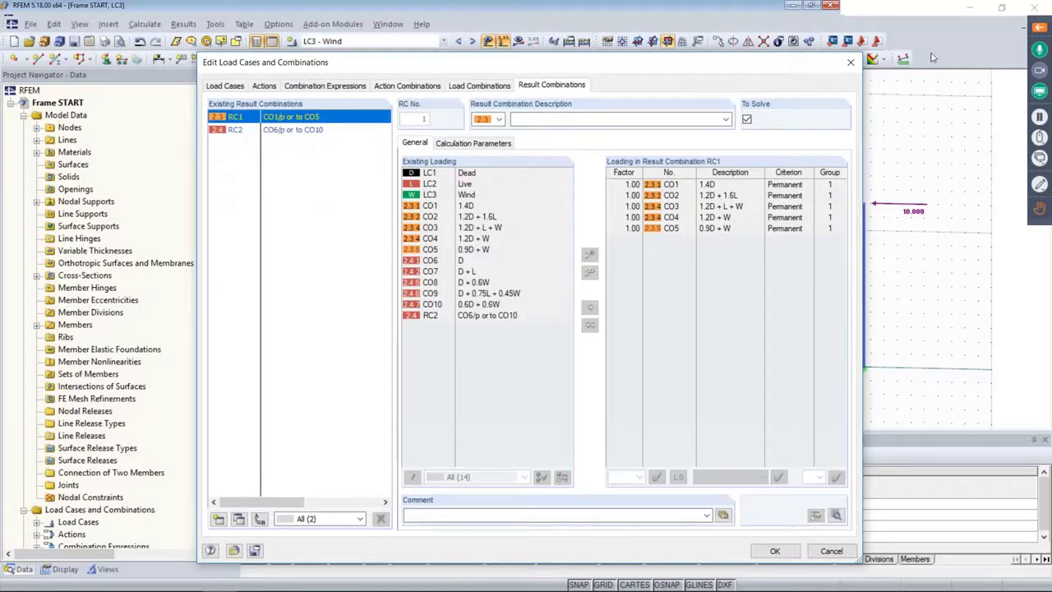
click(1039, 27)
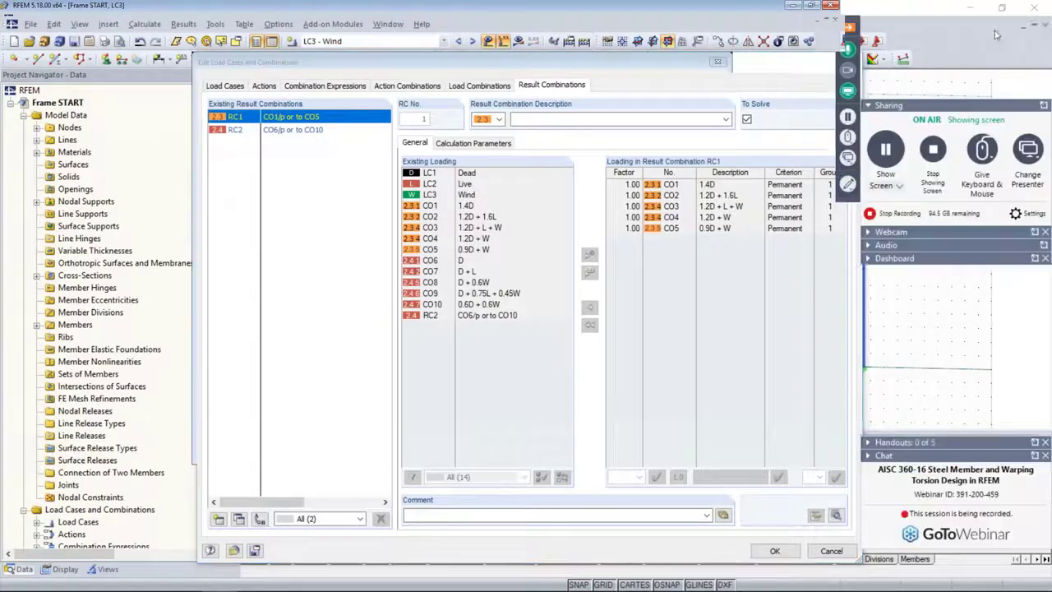
click(848, 27)
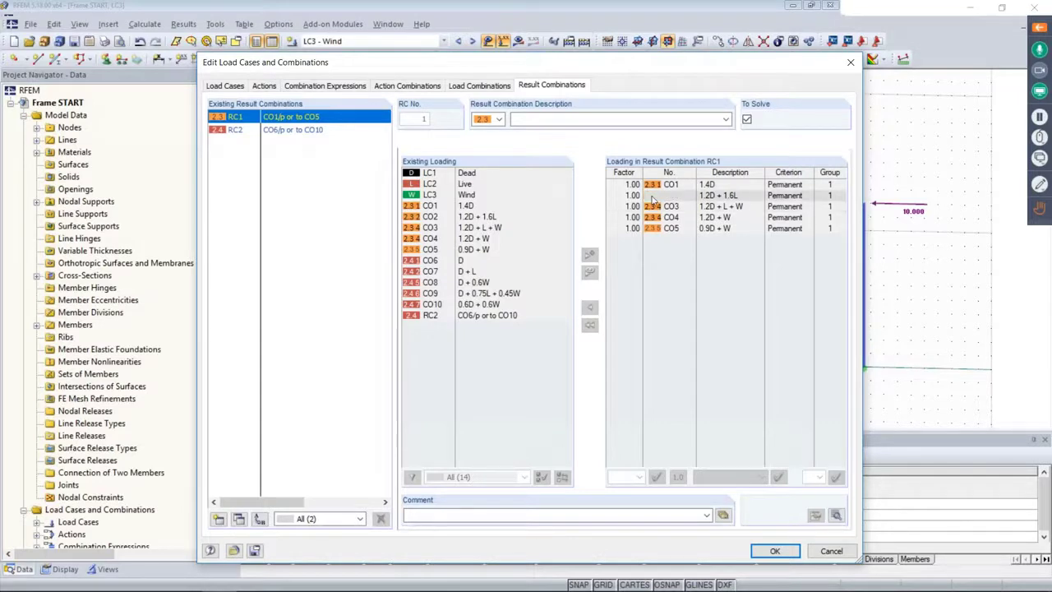
click(274, 132)
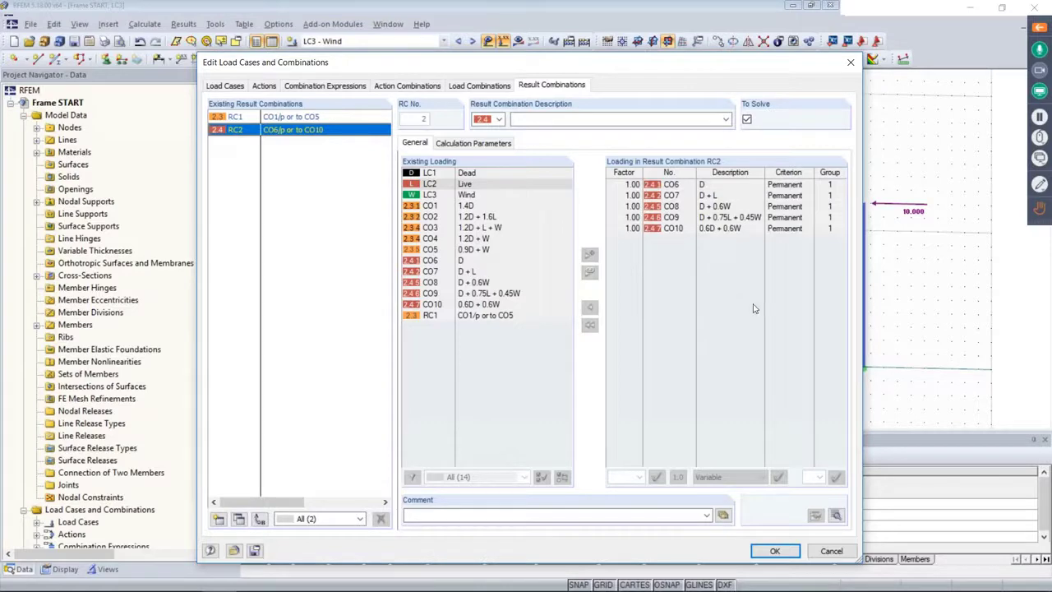
click(773, 550)
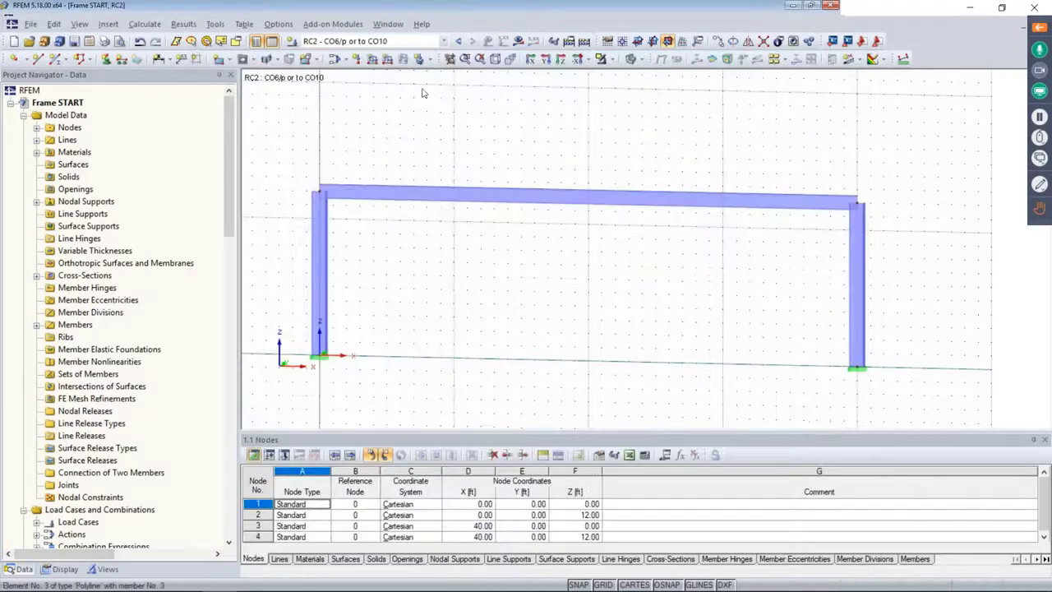
Step: Display load combination CO1 on the frame and step through the following combinations up to CO6
click(407, 41)
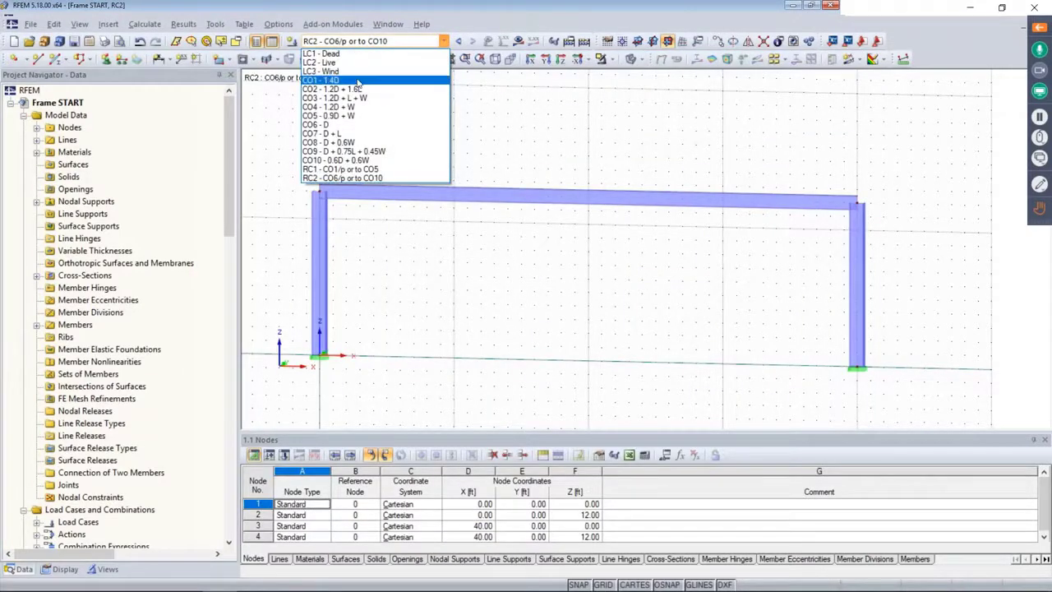
click(353, 74)
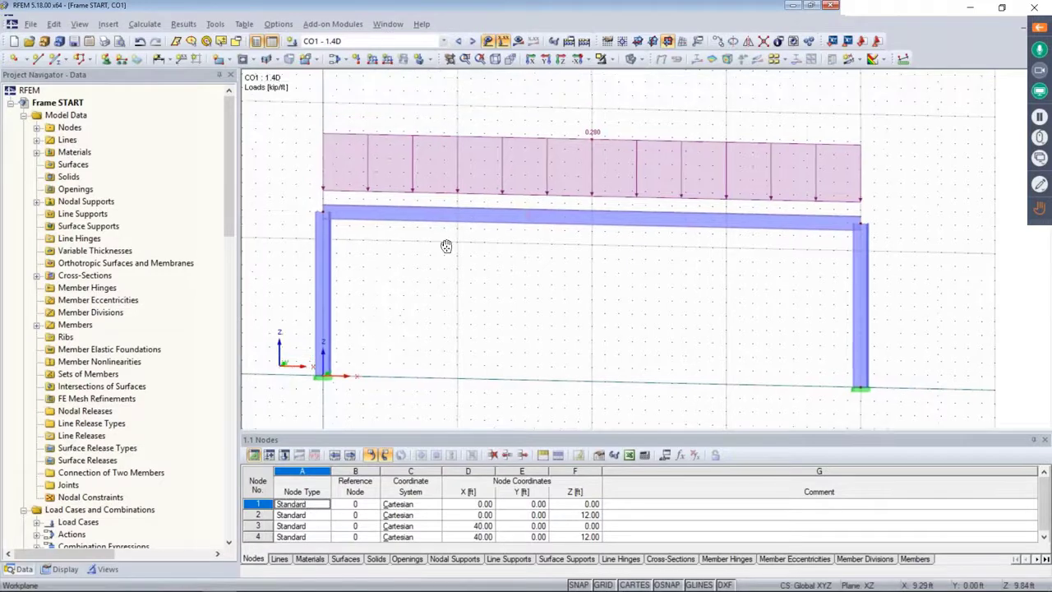
click(472, 42)
click(472, 42)
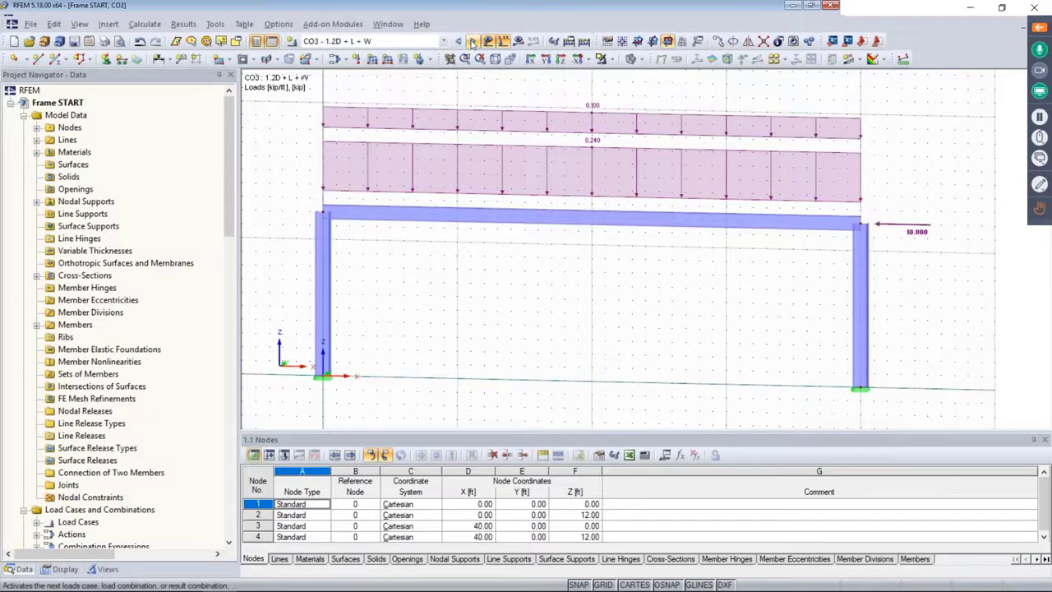
scroll(580, 263, down, 1)
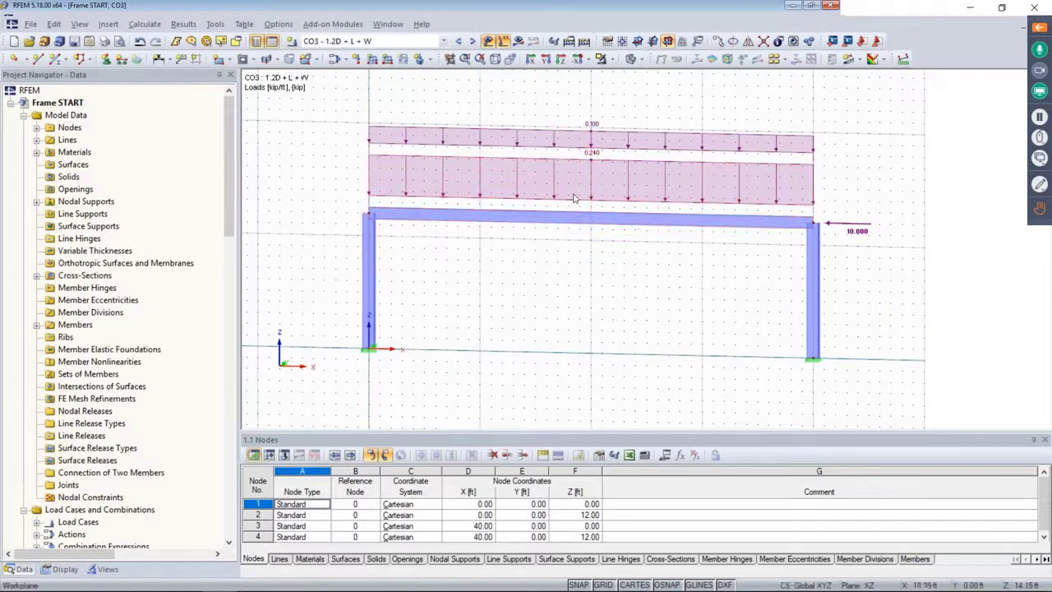
click(472, 41)
click(472, 41)
click(472, 42)
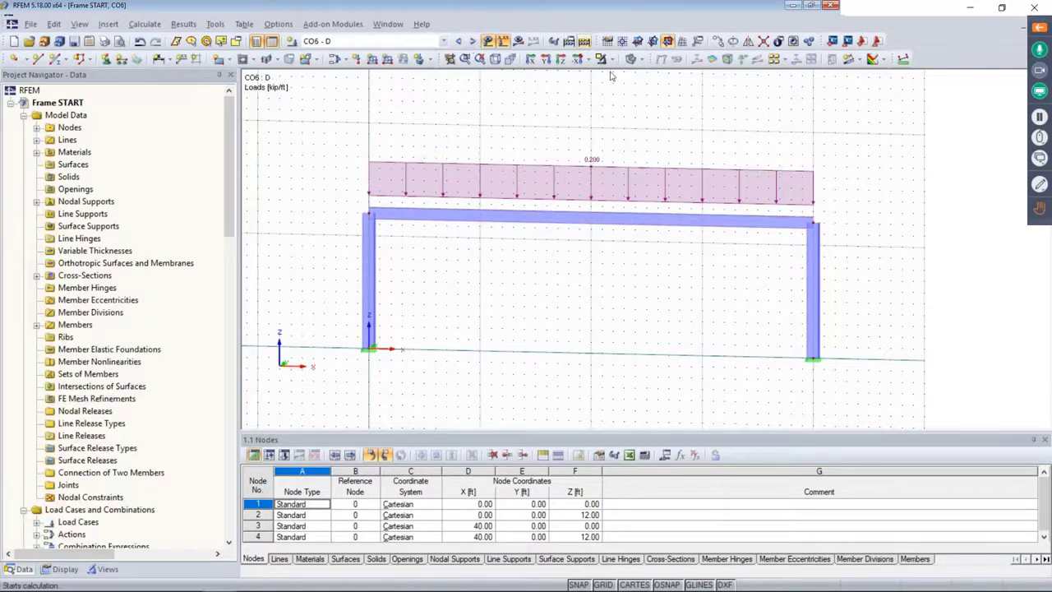
Step: Return the frame to a straight front view and turn off the display of the loads
ctrl+middle_drag(519, 277, 564, 277)
scroll(564, 277, down, 1)
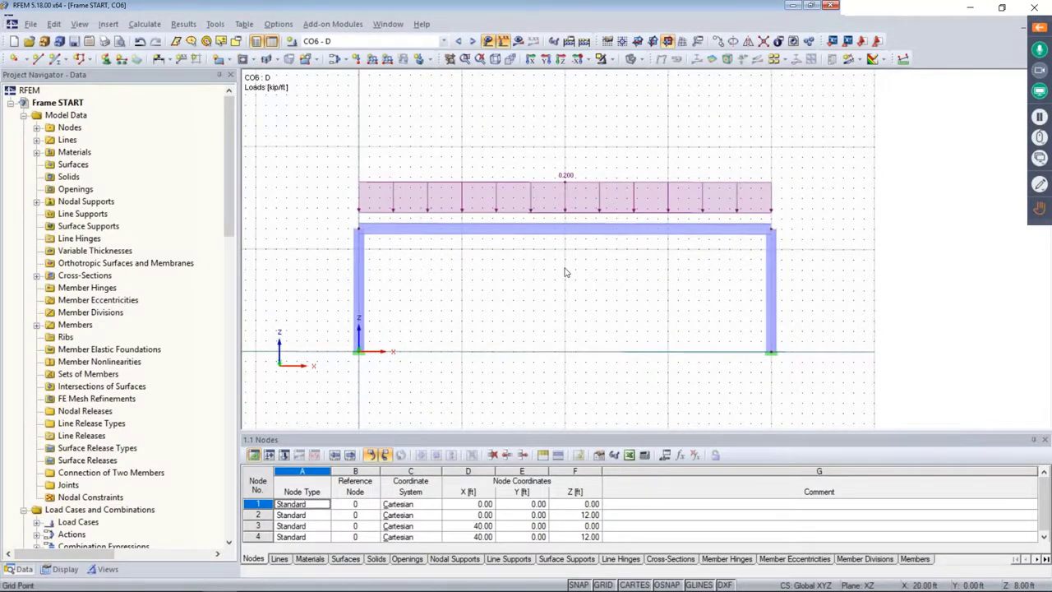
click(485, 42)
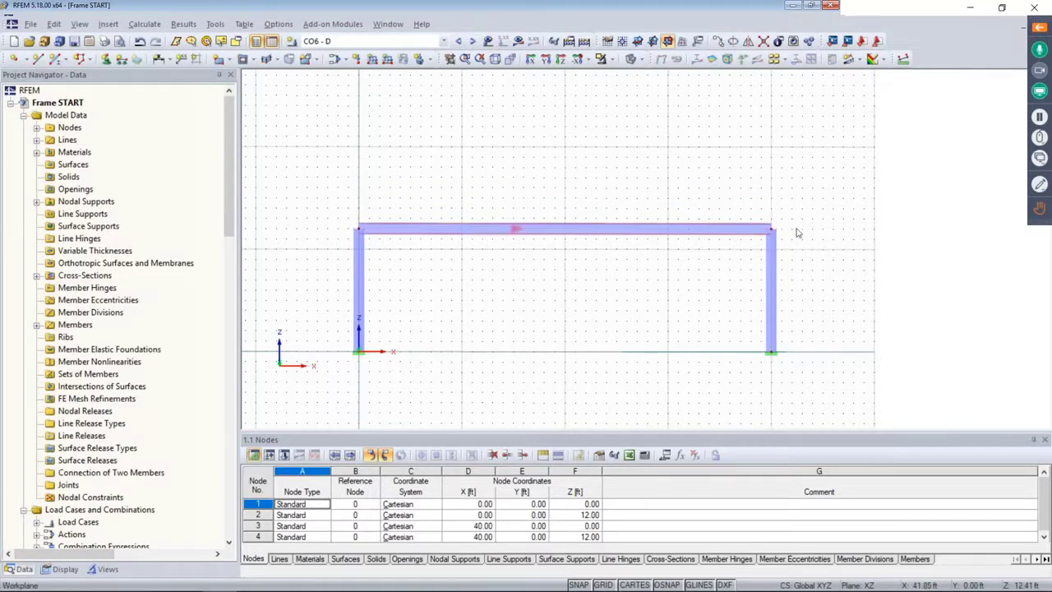
Step: Select all three frame members and accept their stiffness modification according to AISC 360-16 C2.3(2), with iterative τb and the LRFD design method
drag(810, 306, 335, 151)
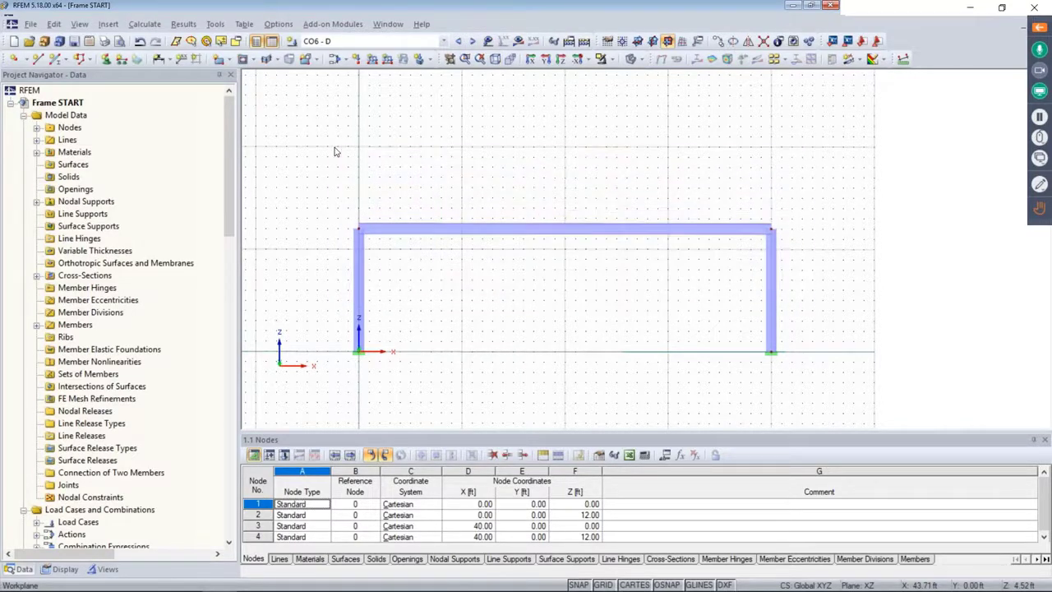
double_click(420, 233)
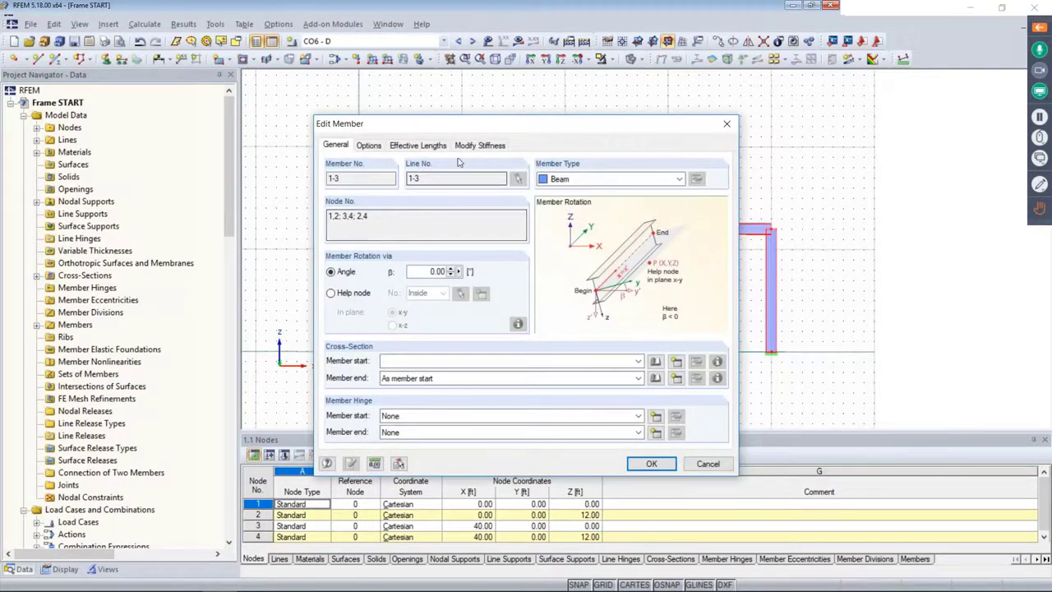
click(490, 145)
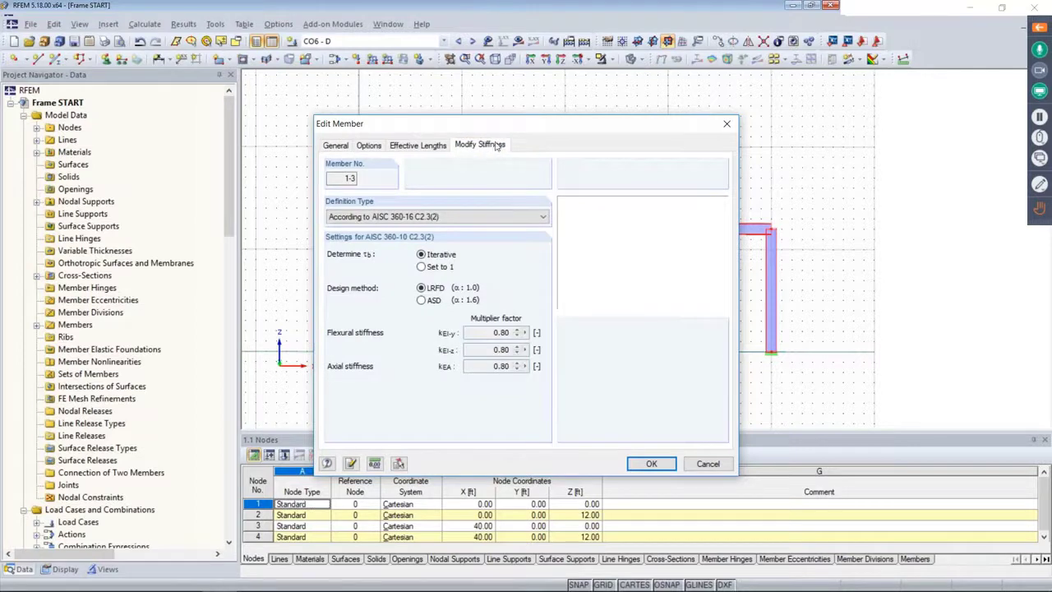
drag(502, 129, 505, 105)
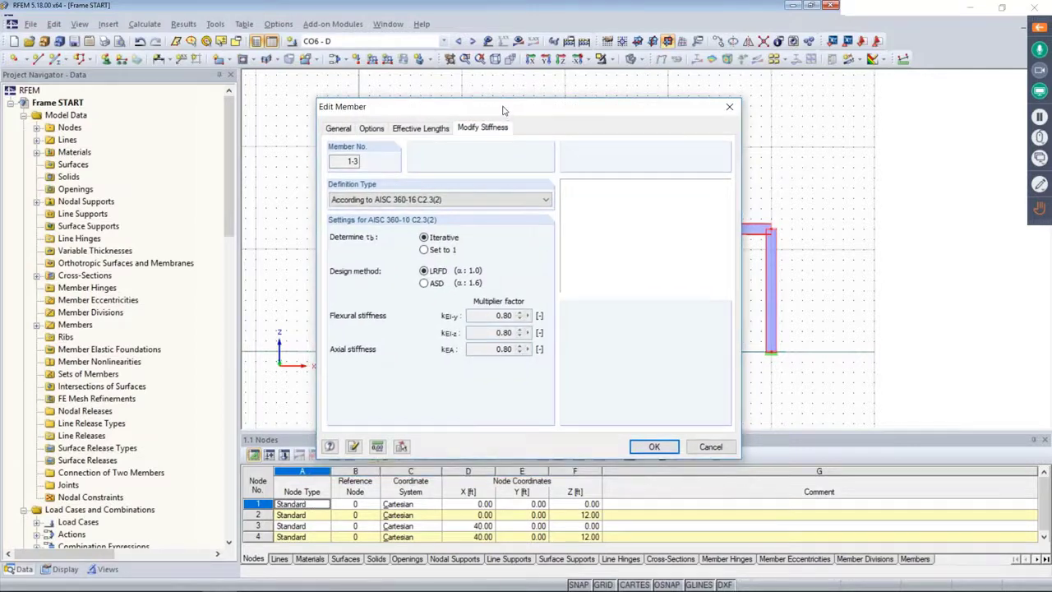
click(442, 192)
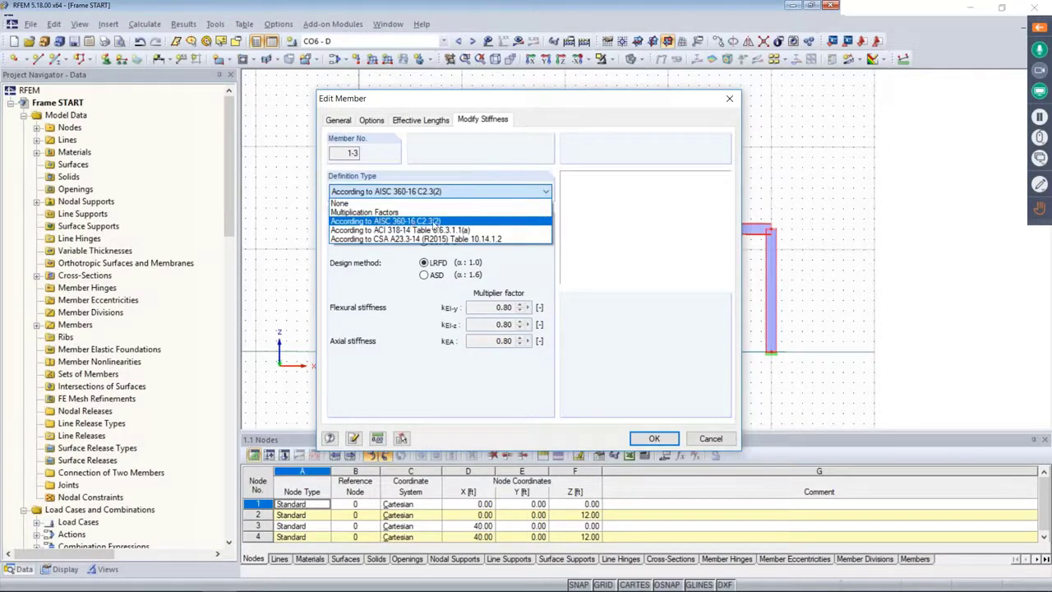
click(434, 222)
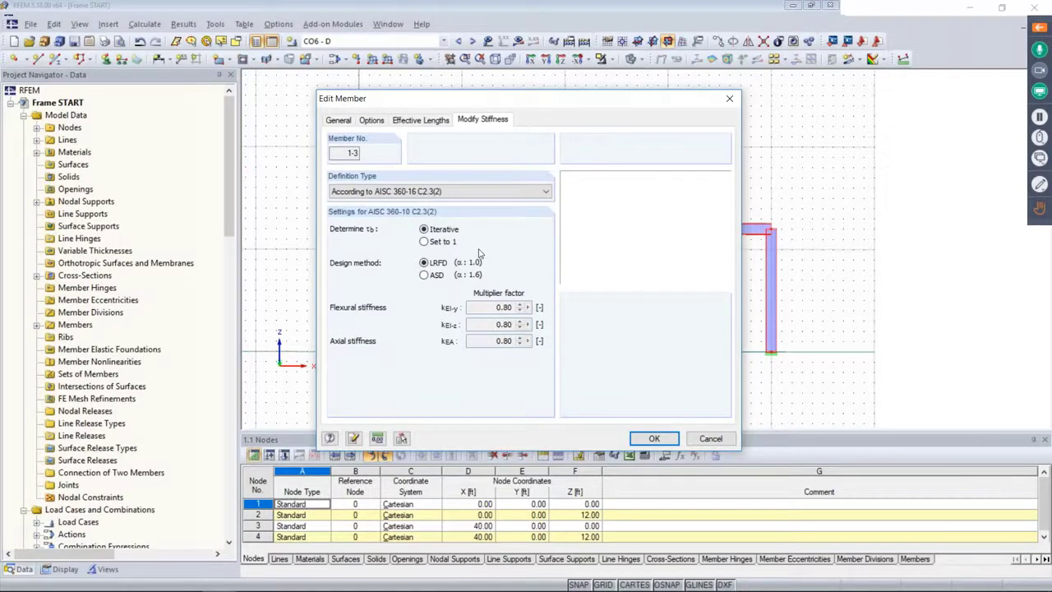
click(654, 438)
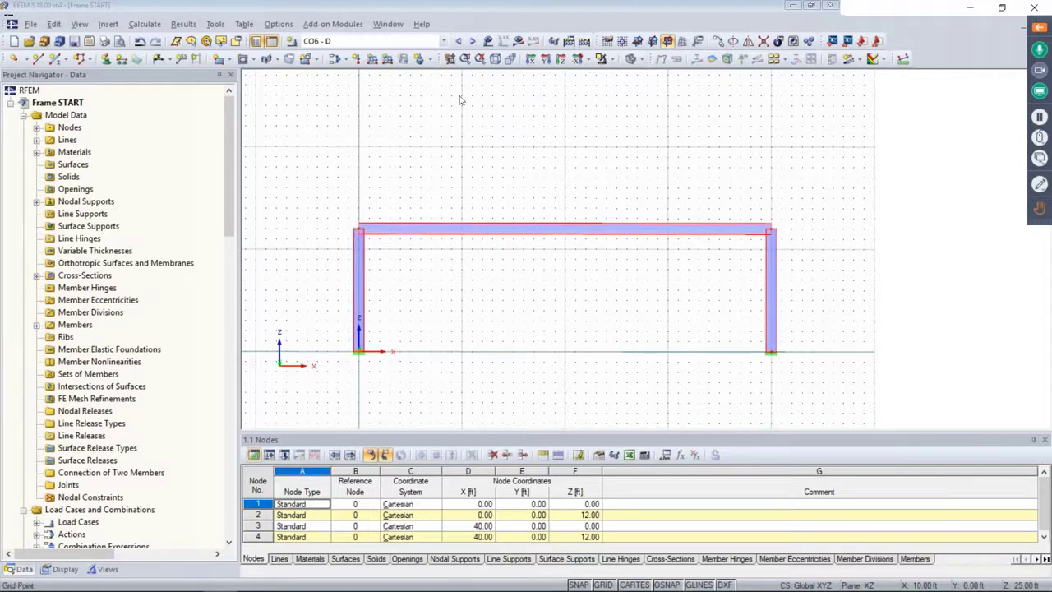
click(442, 125)
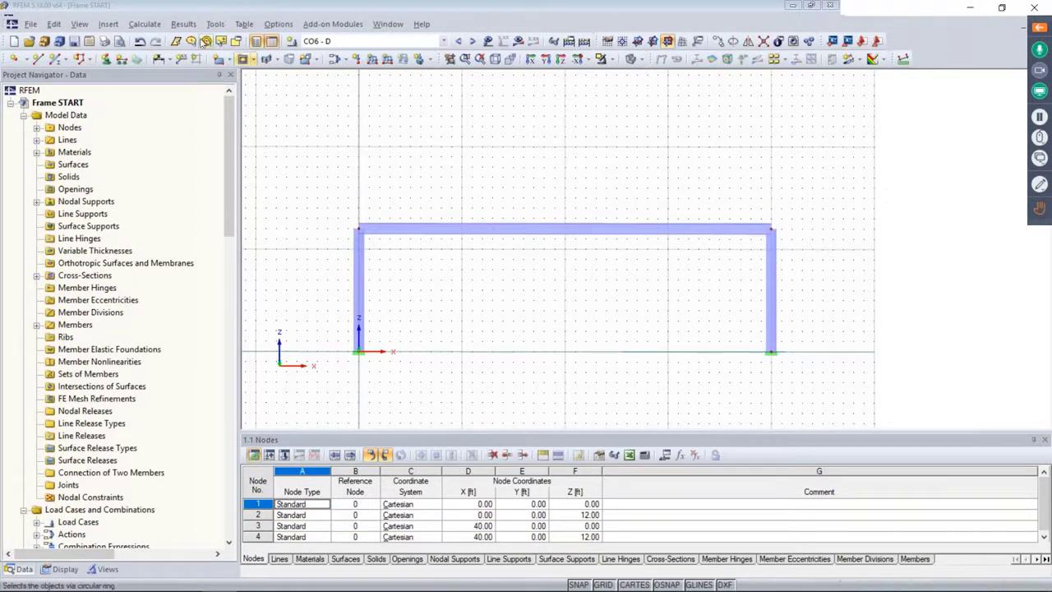
Step: Run the structural calculation and display the frame's global deformations u for load combination CO6
click(145, 24)
click(161, 40)
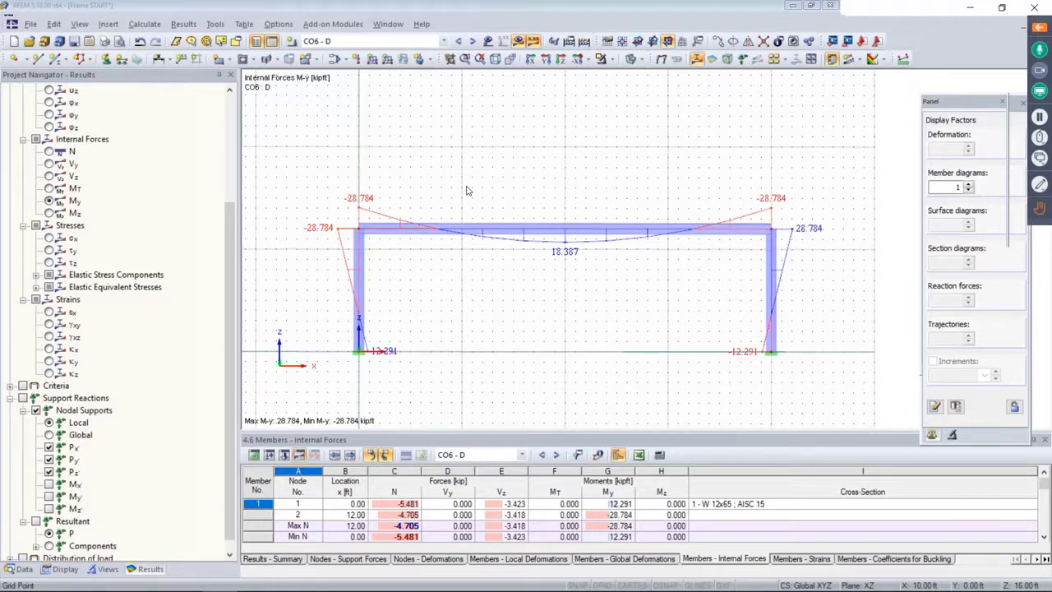
scroll(352, 197, down, 1)
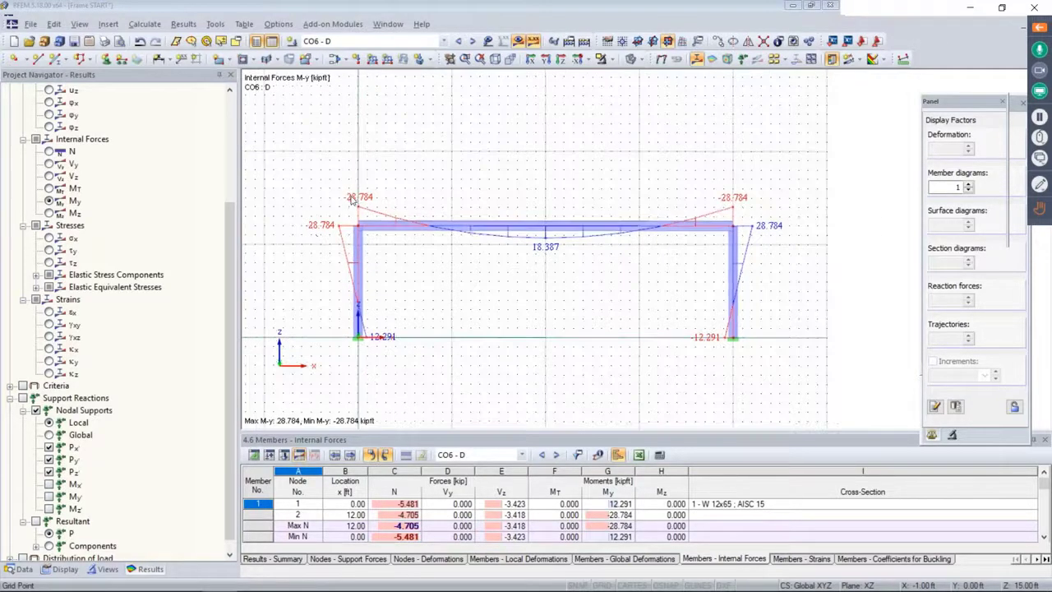
scroll(121, 386, up, 4)
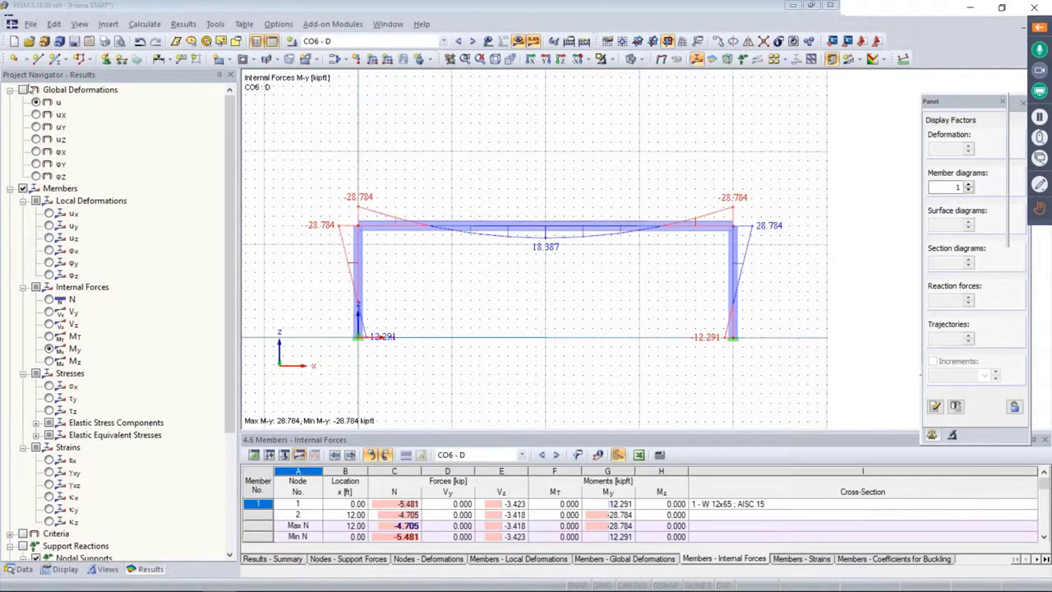
click(23, 90)
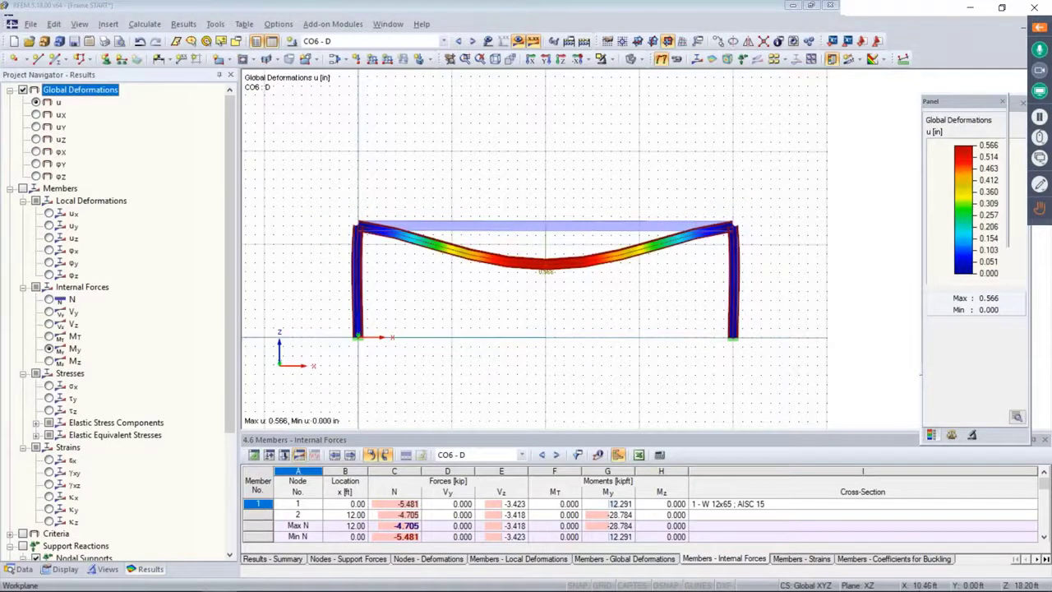
drag(963, 103, 933, 86)
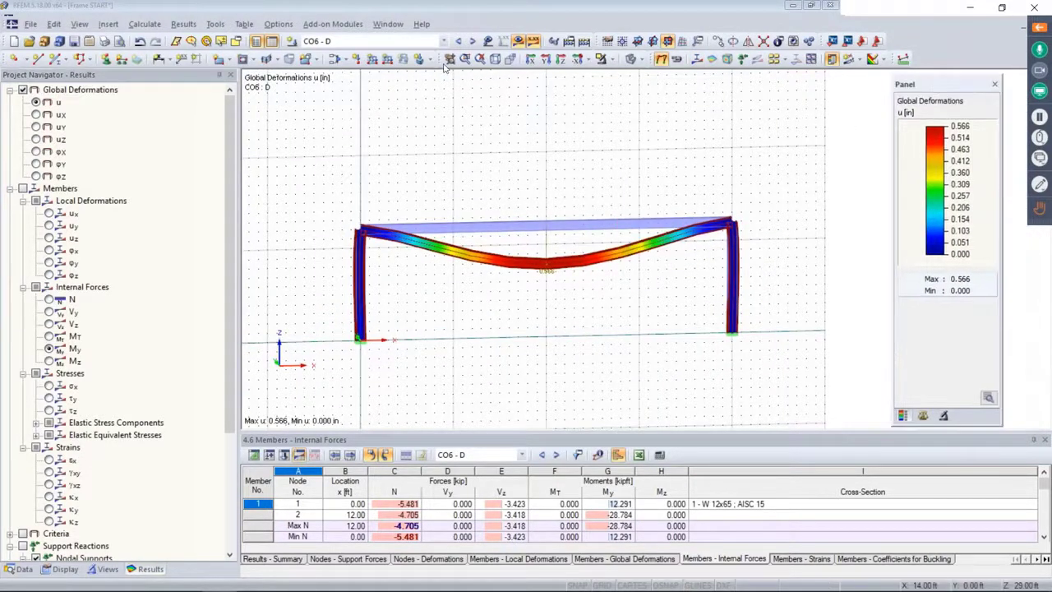
Step: Step through the global deformations of load combinations CO7 to CO10
click(471, 41)
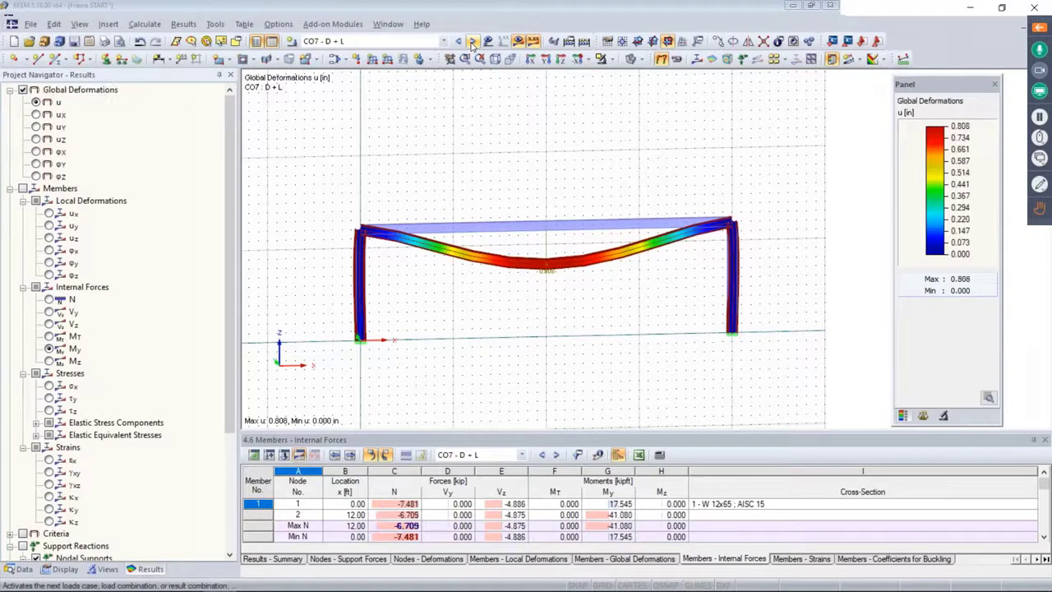
click(472, 41)
click(472, 41)
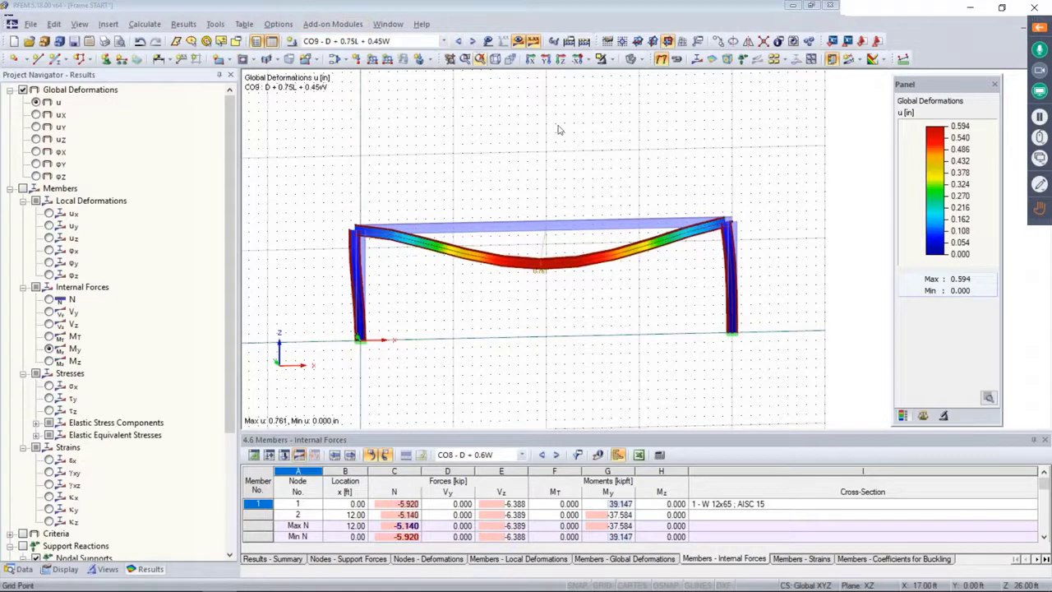
ctrl+middle_drag(567, 190, 613, 189)
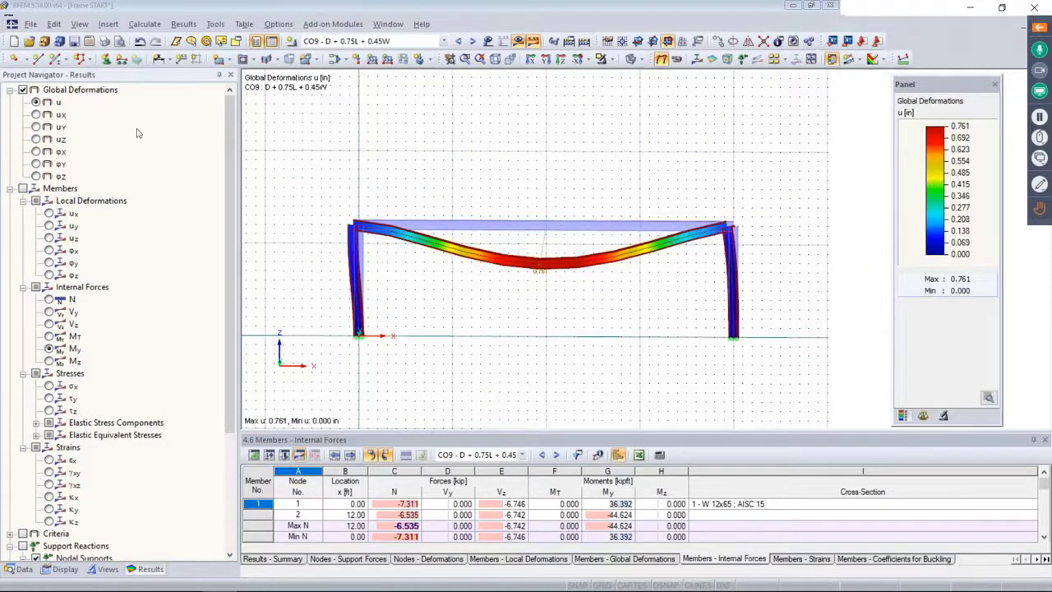
click(472, 41)
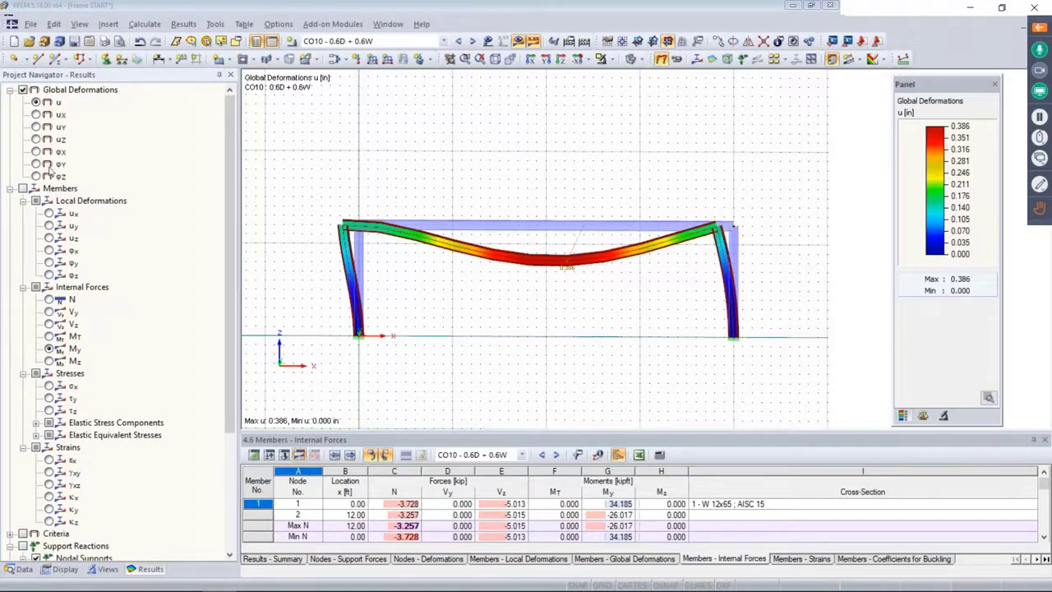
Step: Review the members' internal forces N, Vz and My for CO10, setting the member diagram display factor to 2
click(23, 189)
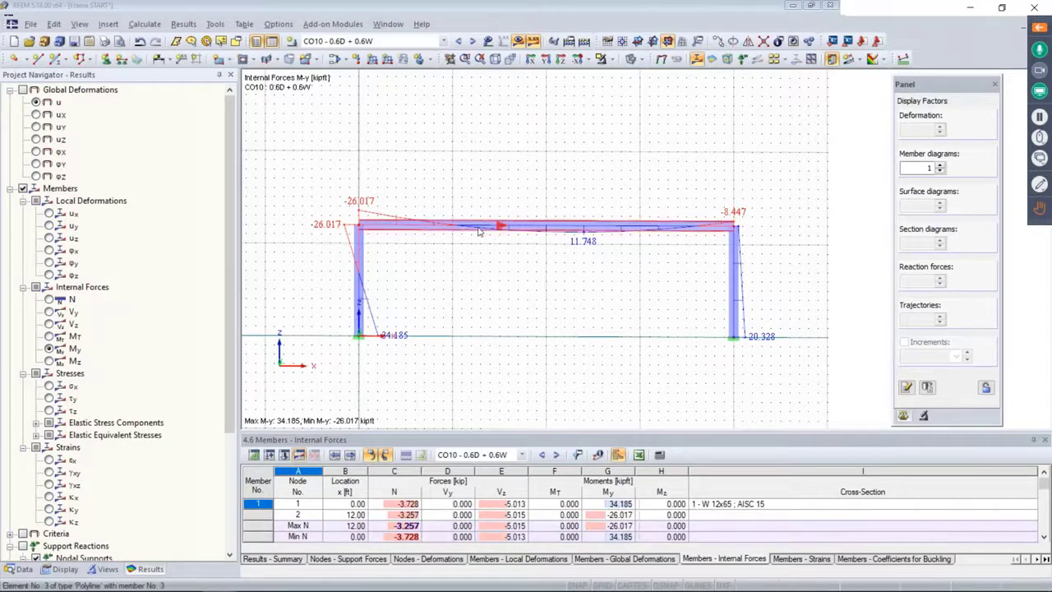
scroll(425, 234, up, 1)
click(49, 299)
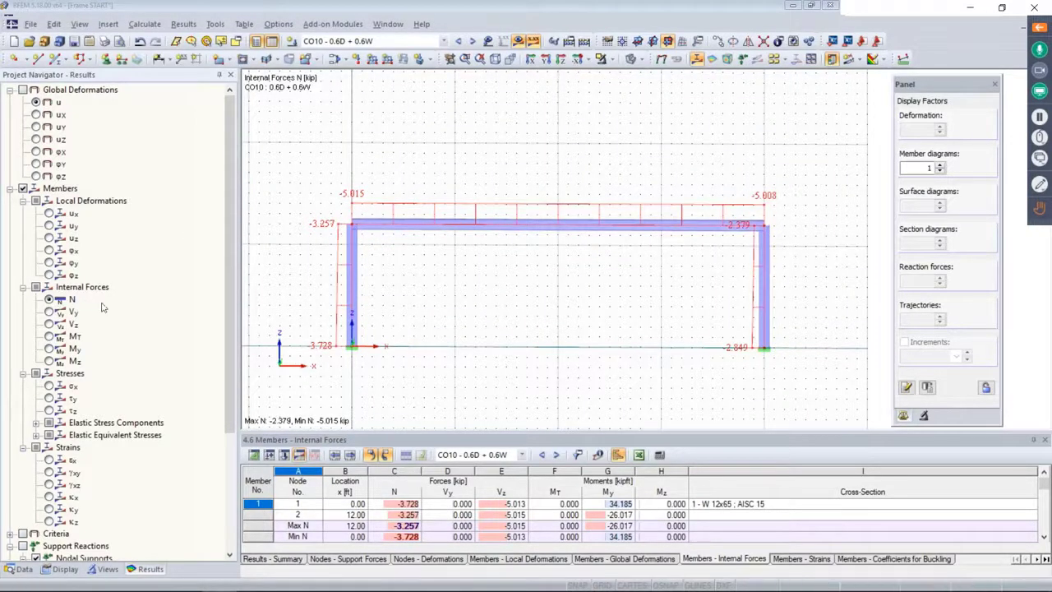
click(50, 324)
ctrl+middle_drag(510, 283, 583, 308)
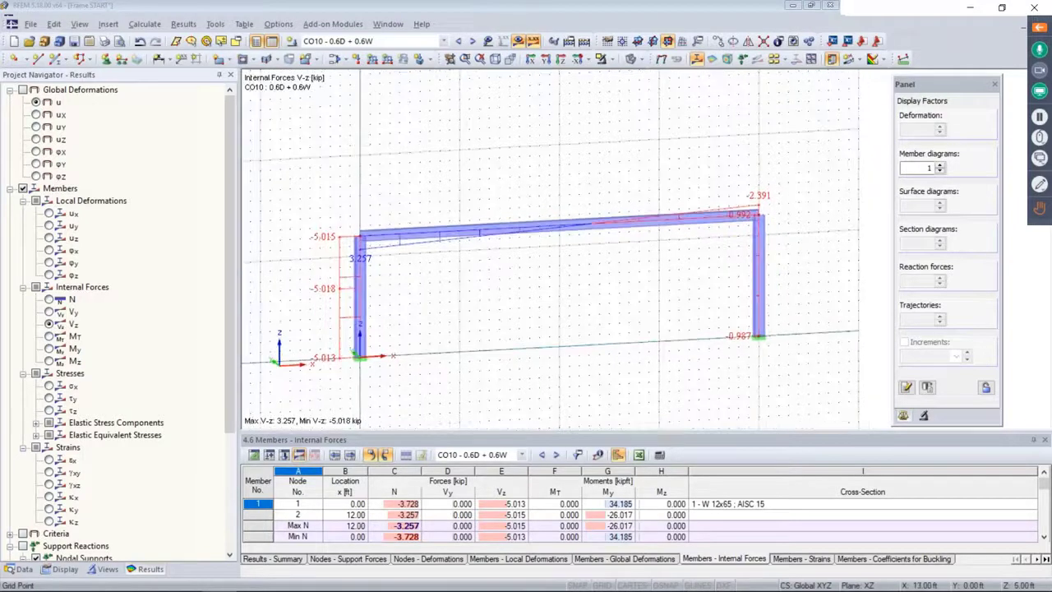
click(939, 164)
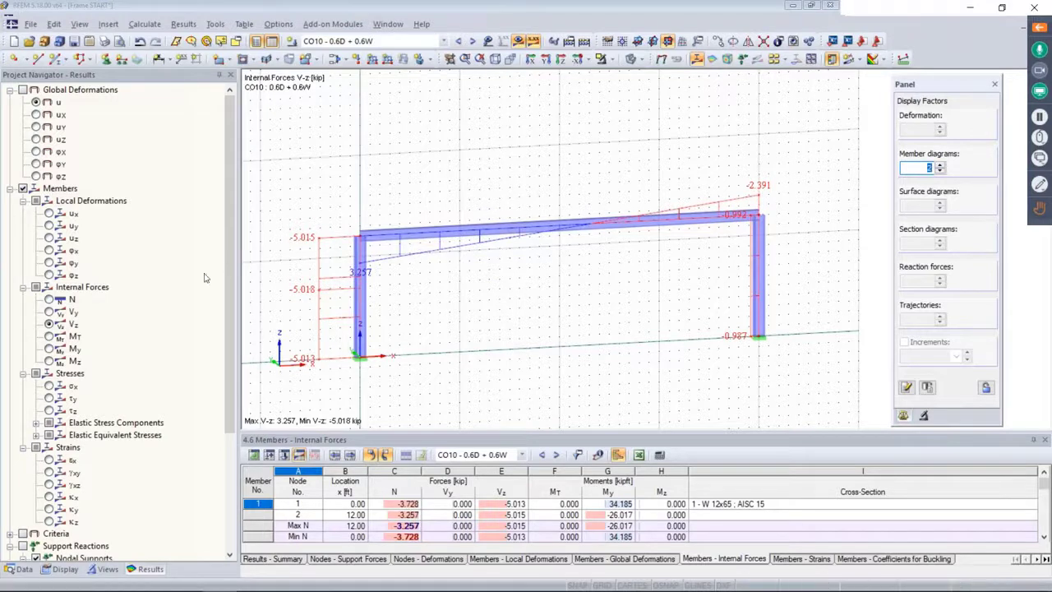
click(49, 349)
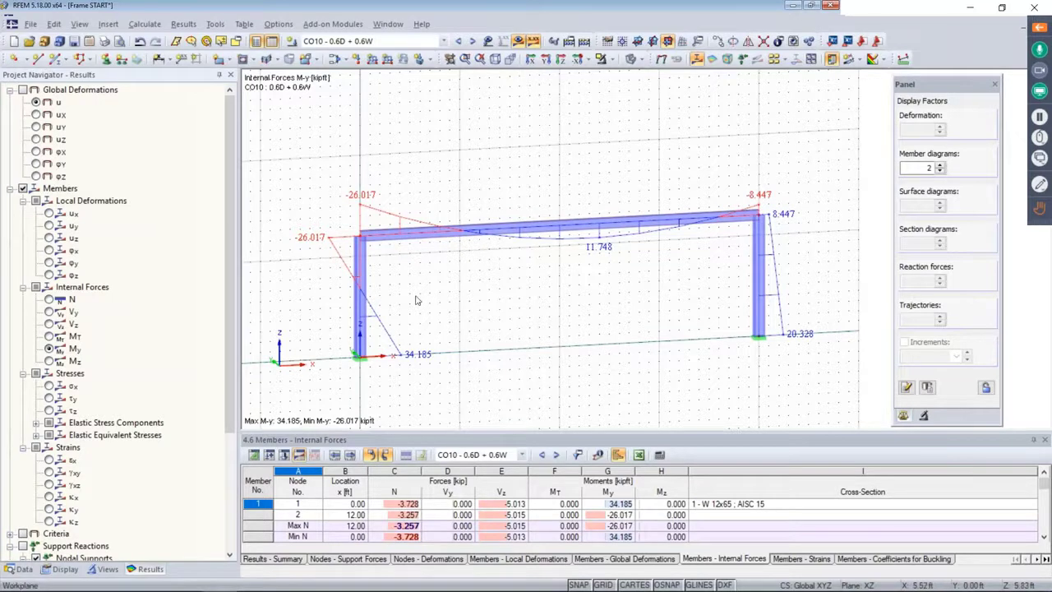
Step: Examine the beam's result diagrams with axial force N added, stepping back through the load combinations to CO8
right_click(542, 232)
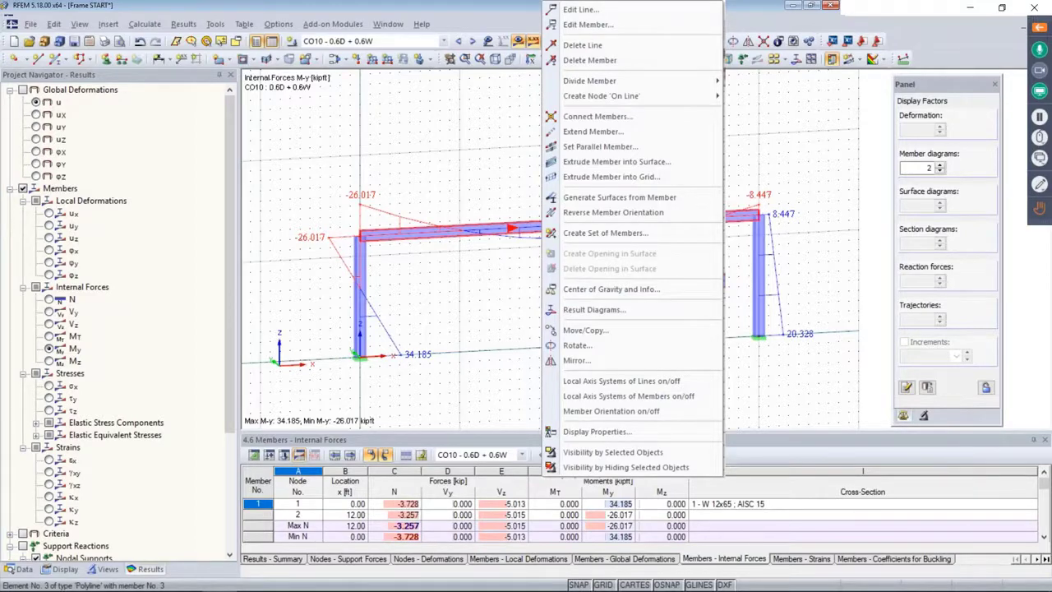
click(577, 309)
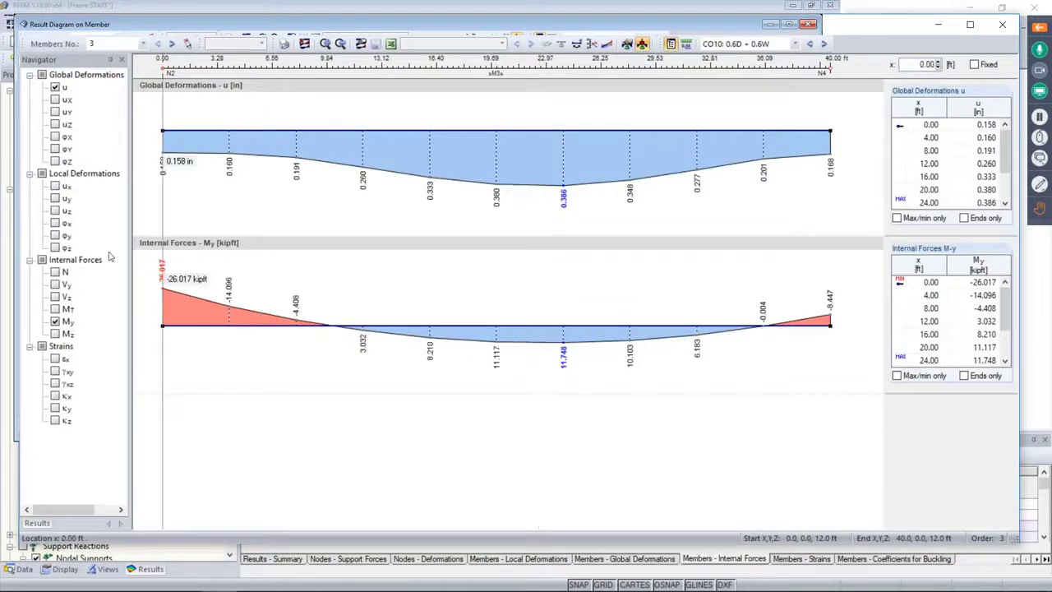
click(55, 272)
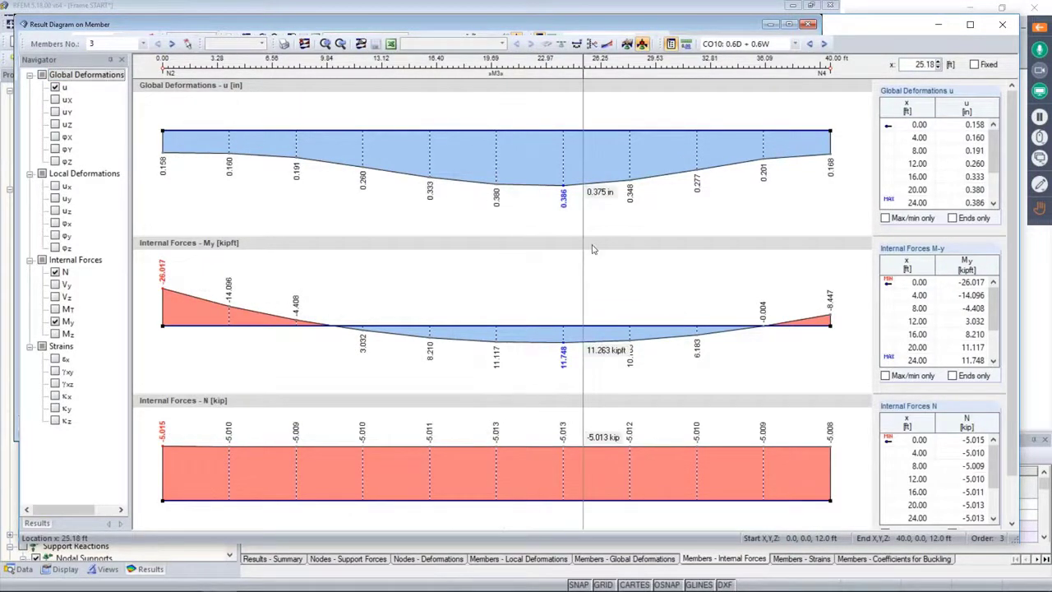
click(823, 43)
click(810, 44)
click(810, 44)
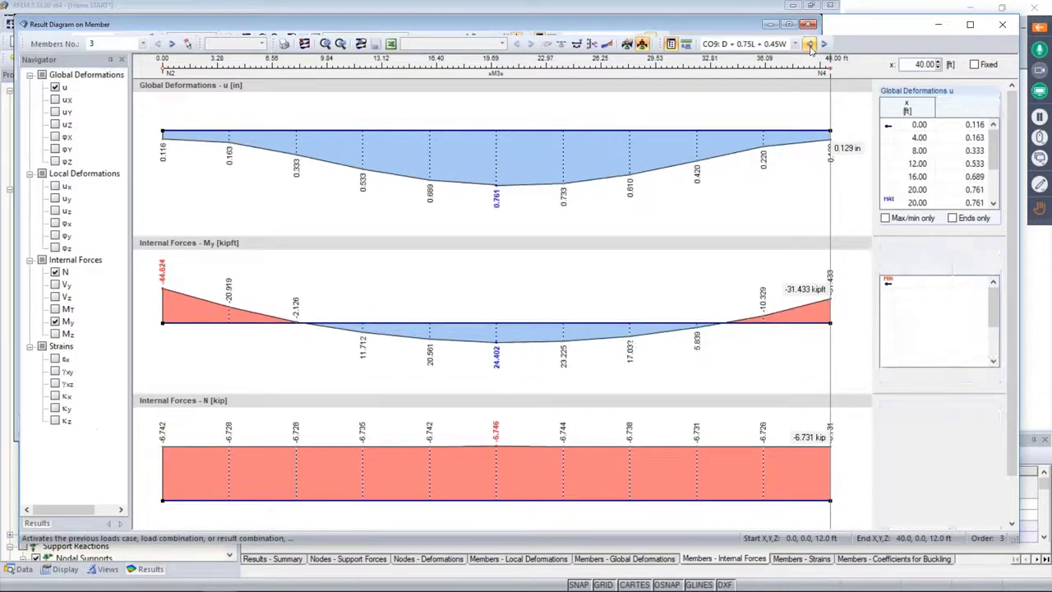
click(810, 44)
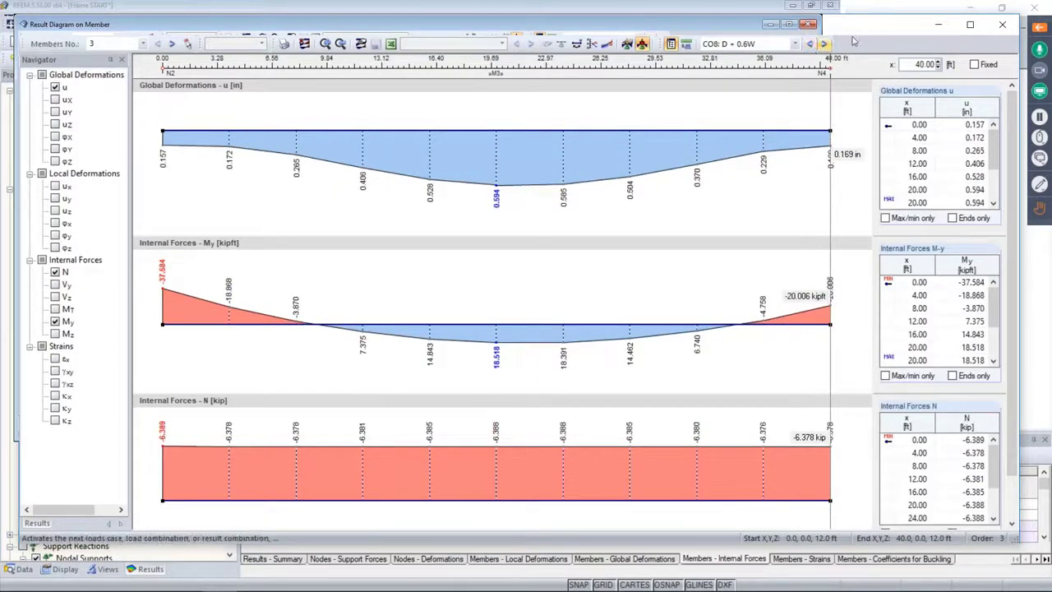
click(1005, 27)
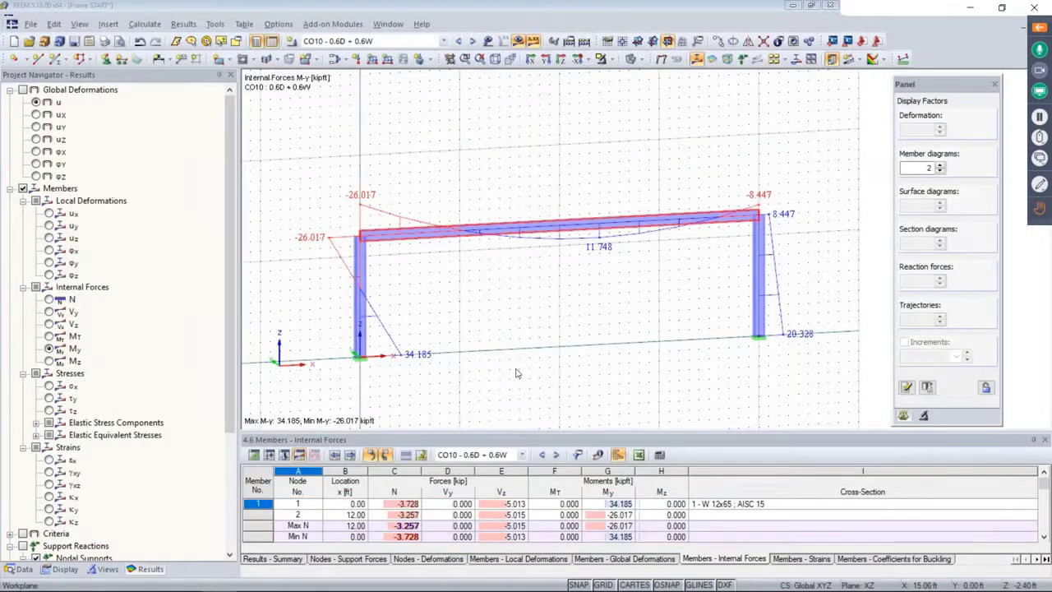
Step: Enlarge the member internal forces table to examine the CO10 results, and return it to its smaller size
middle_drag(515, 367, 511, 294)
drag(501, 435, 503, 341)
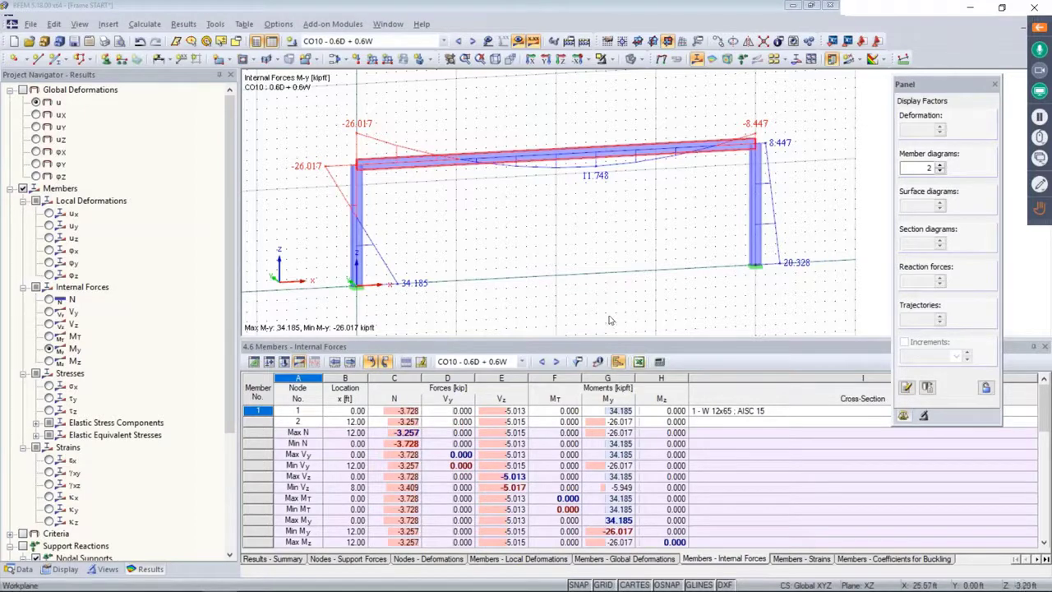
drag(595, 339, 534, 428)
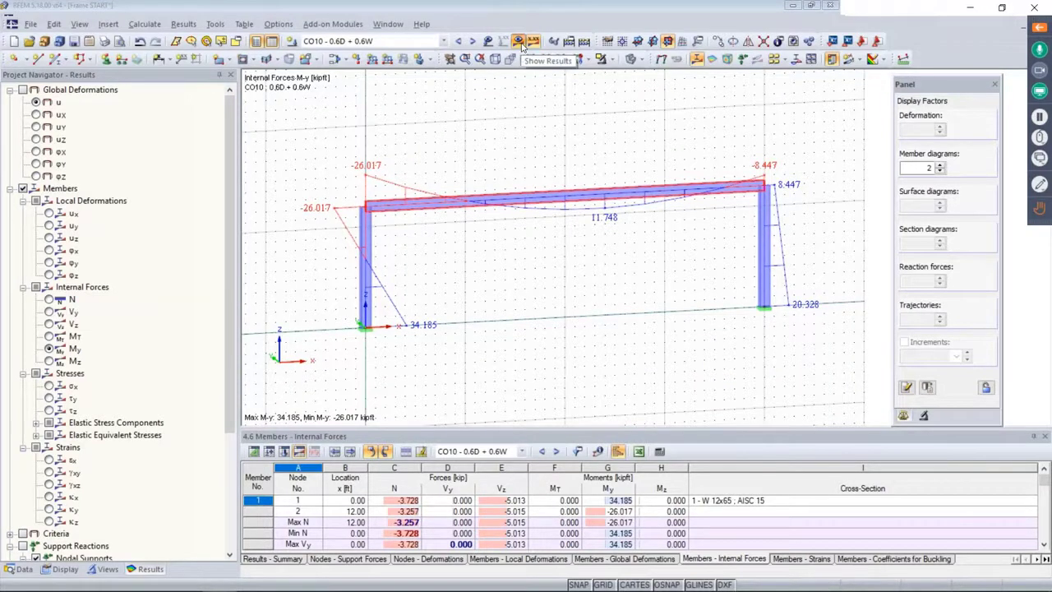
Step: Turn off the results display and locate the RF-STEEL AISC module among the favorite add-on modules
click(519, 41)
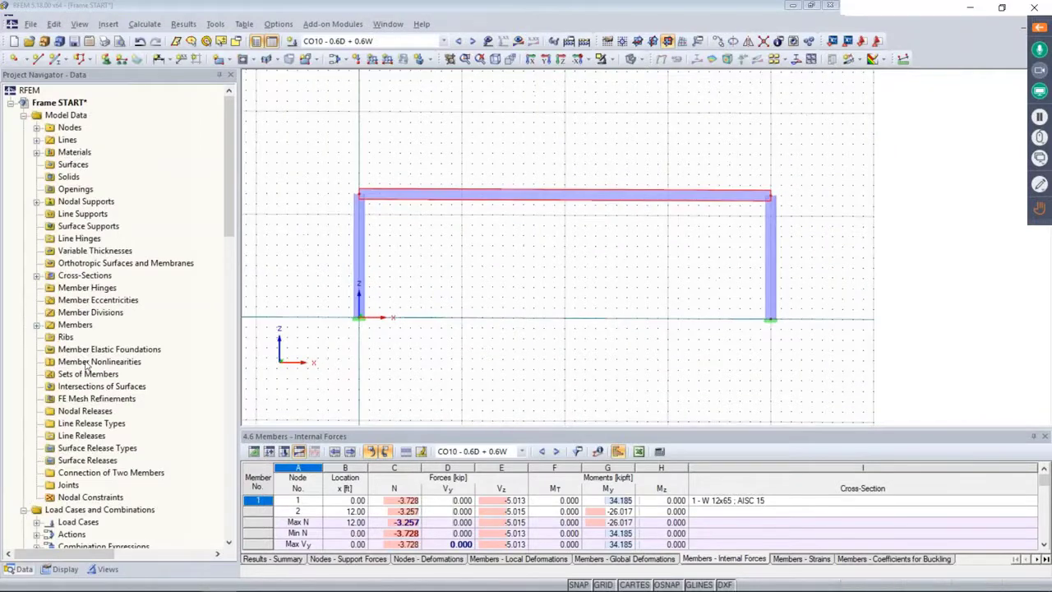
scroll(86, 364, down, 4)
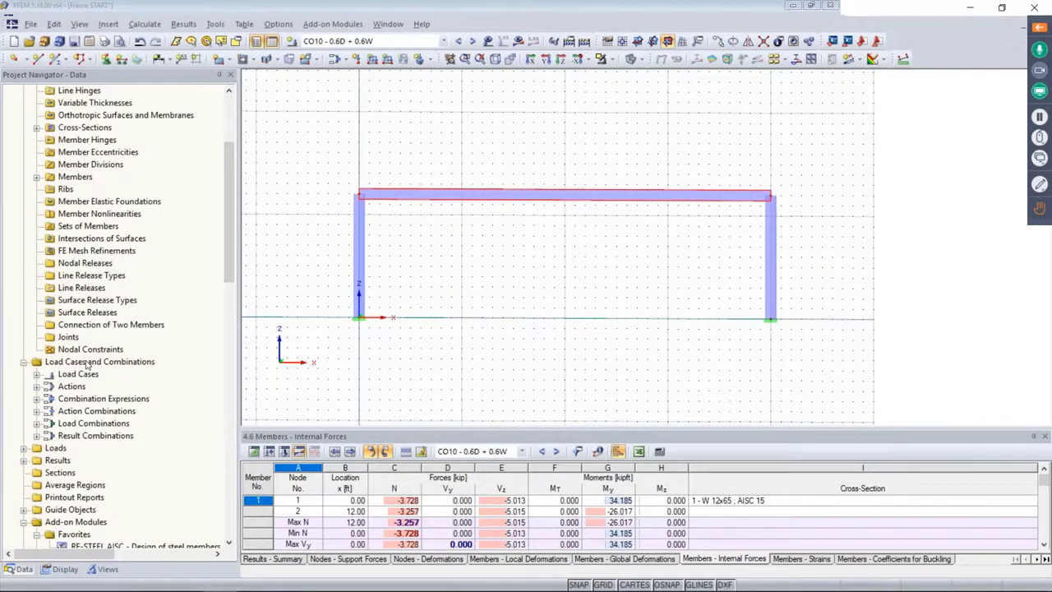
click(227, 240)
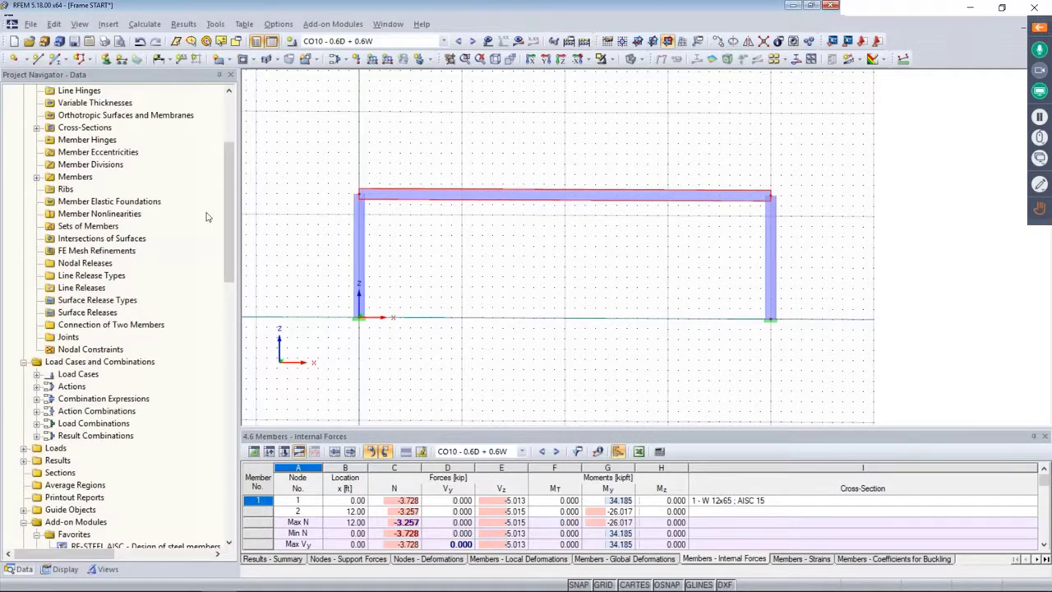
drag(227, 171, 229, 255)
drag(230, 265, 234, 298)
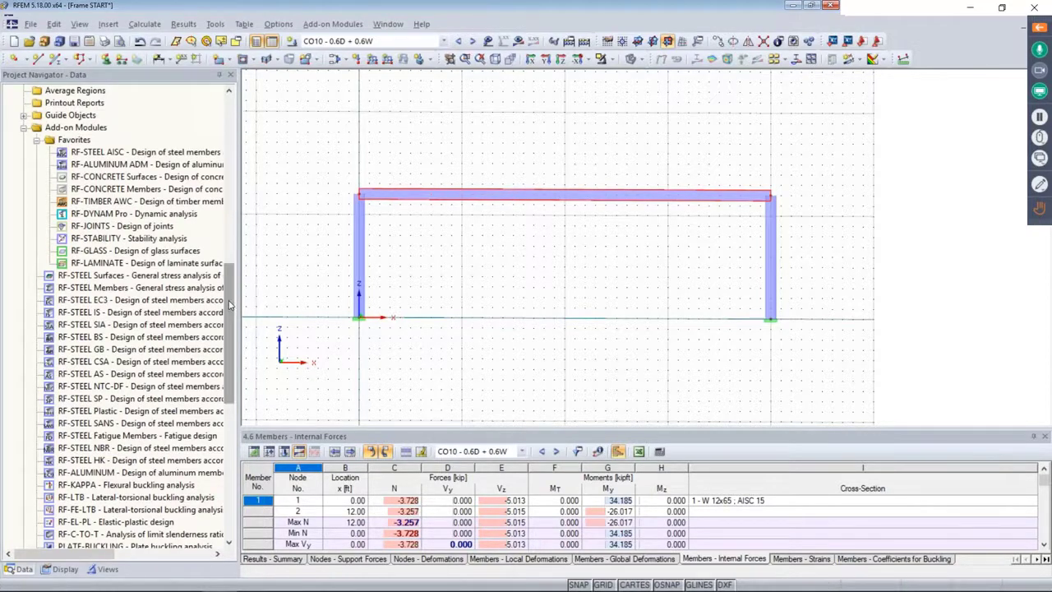
drag(230, 304, 230, 276)
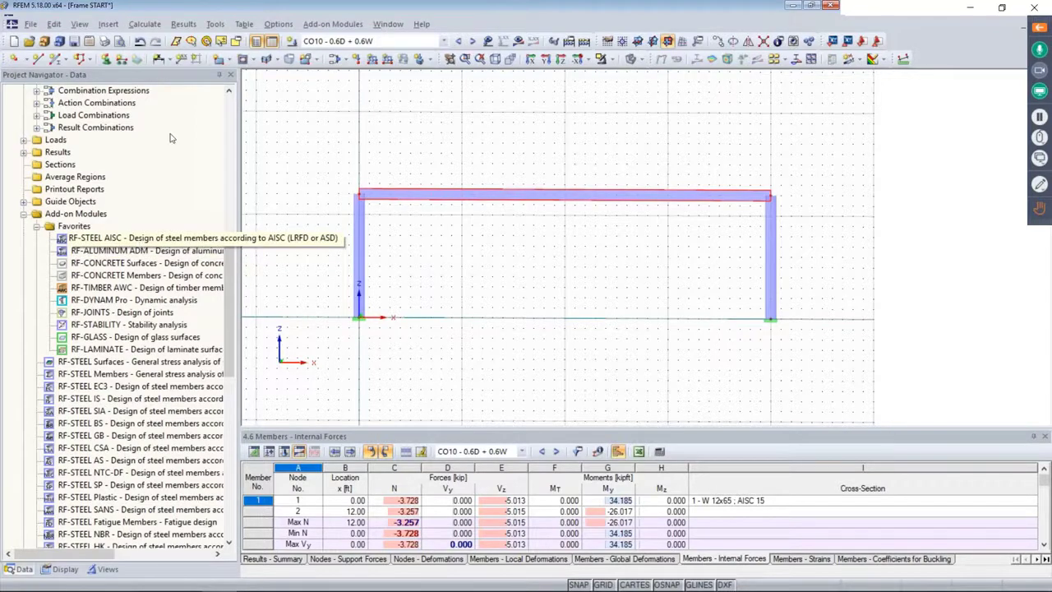
Step: Open the RF-STEEL AISC add-on module and set the design standard to LRFD 2016
click(333, 25)
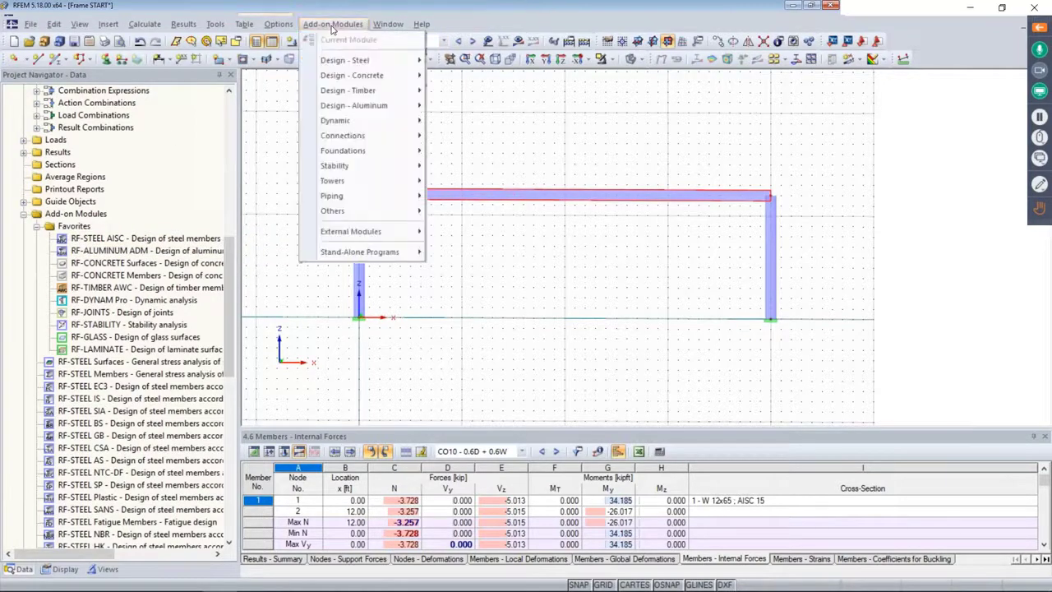
mouse_move(342, 65)
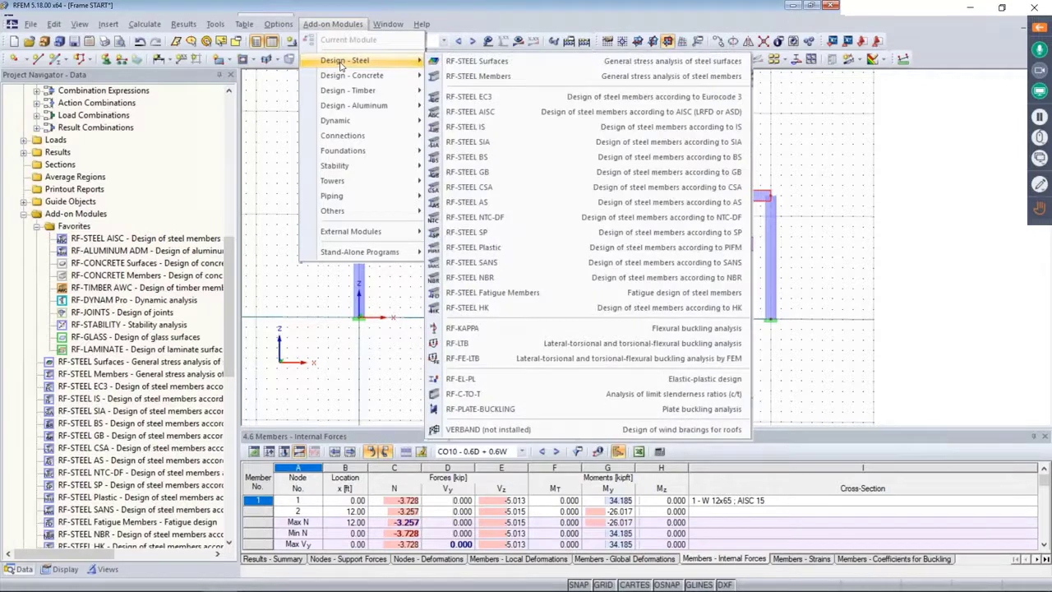
click(466, 115)
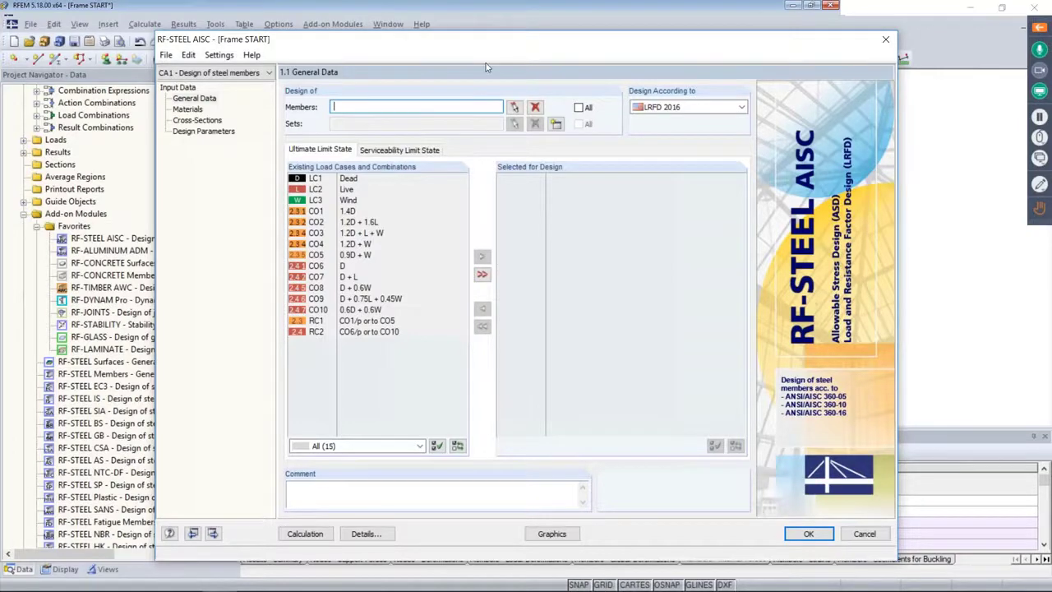
drag(482, 45, 436, 279)
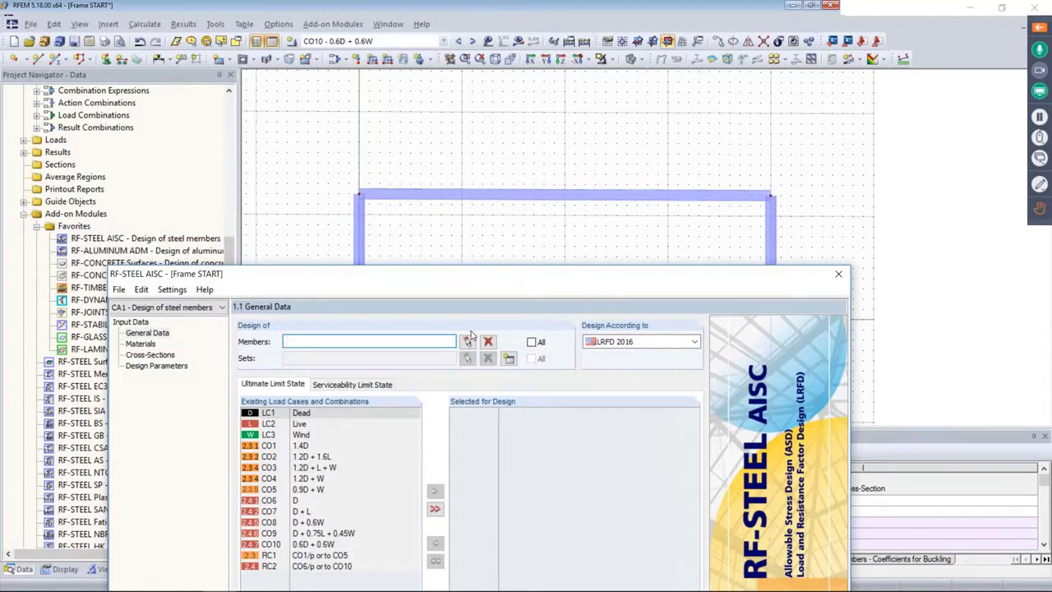
drag(513, 273, 570, 47)
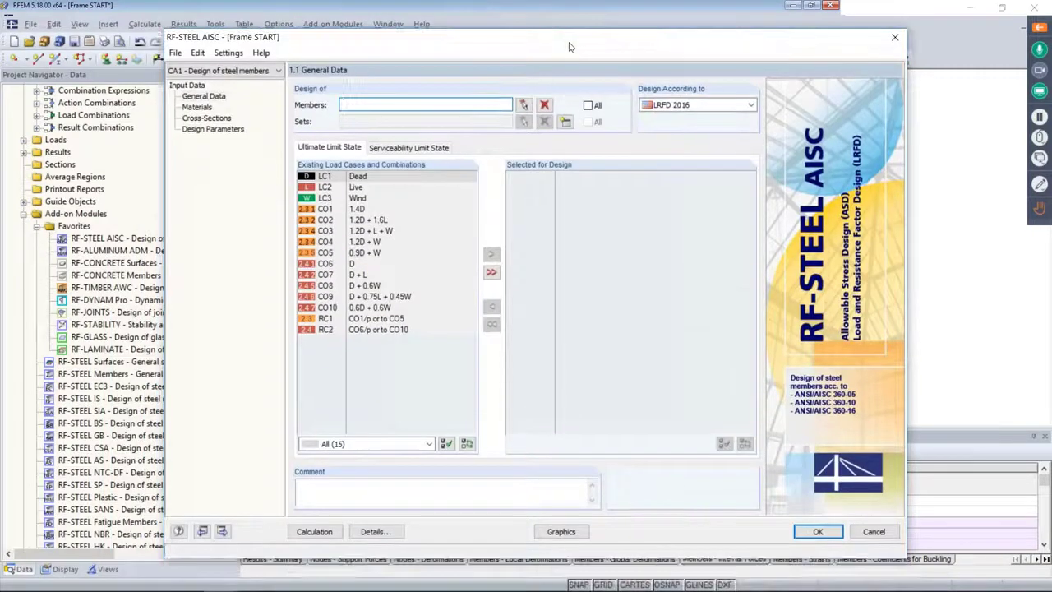
click(695, 107)
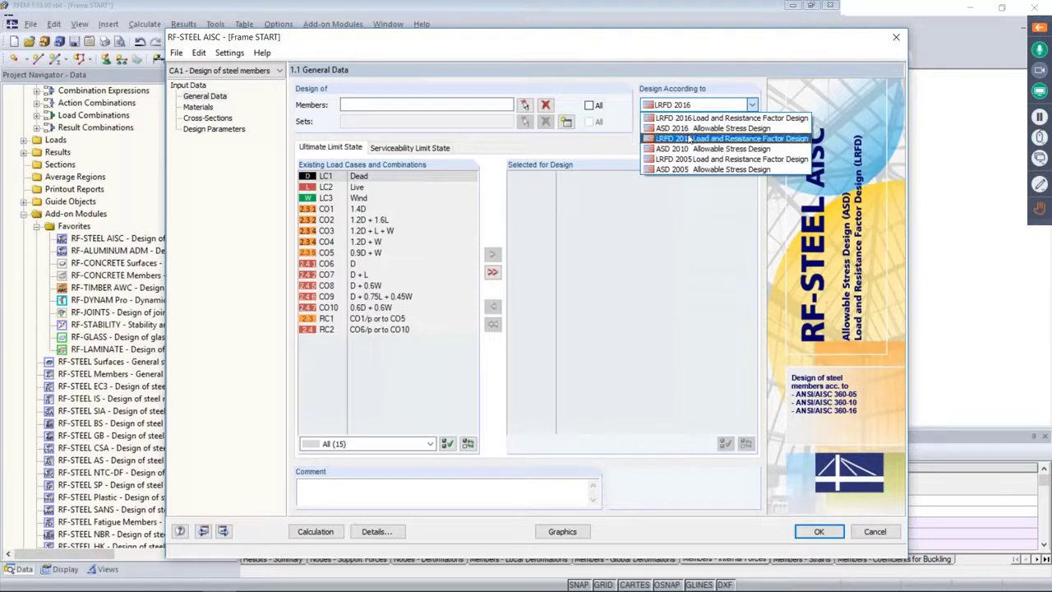
click(687, 119)
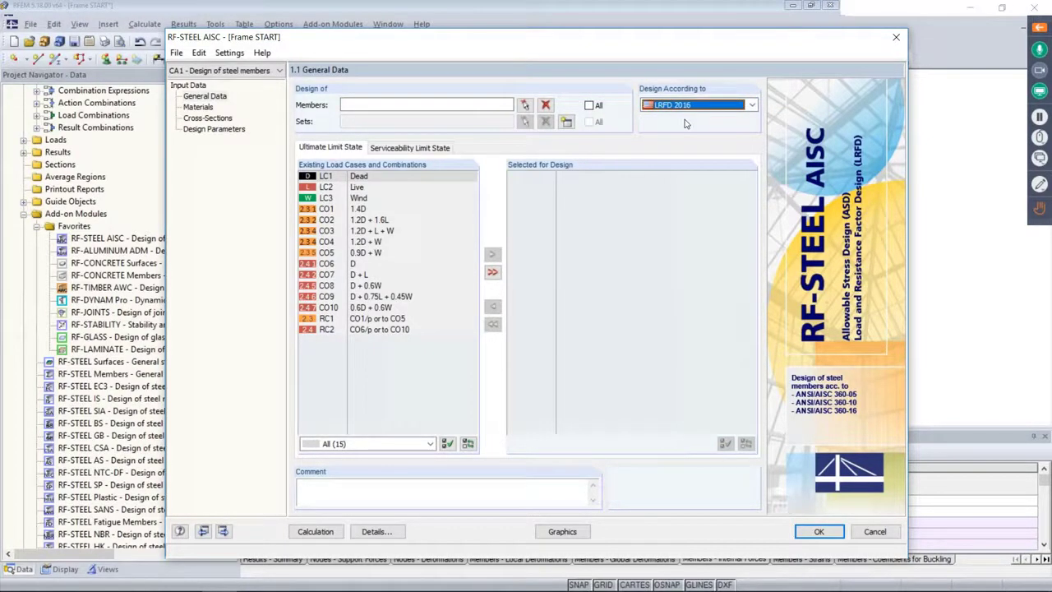
Step: Add load combinations CO1 to CO5 to the ultimate limit state design
click(359, 209)
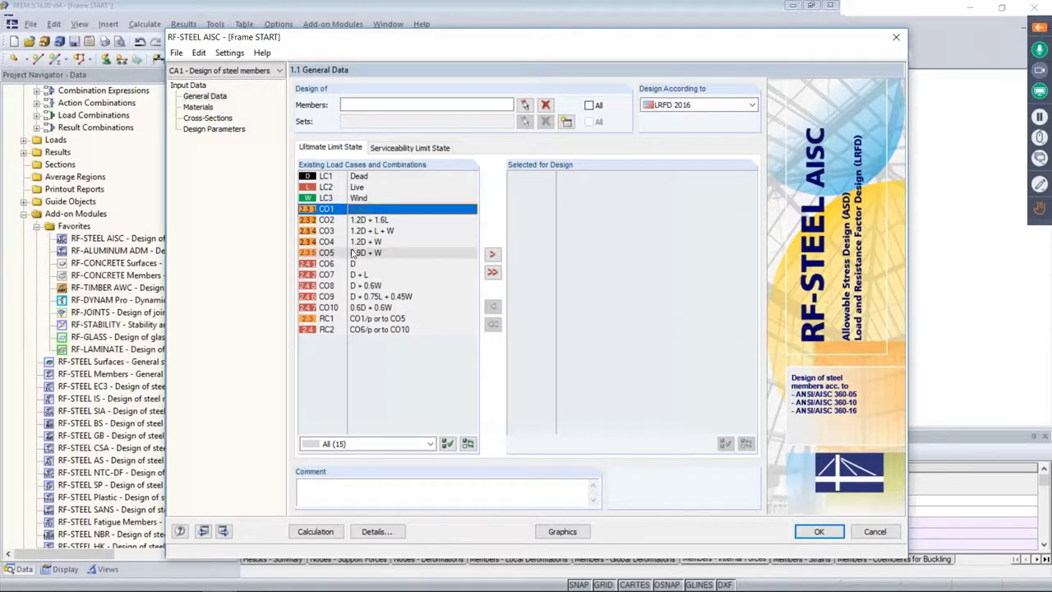
shift+click(351, 253)
click(492, 254)
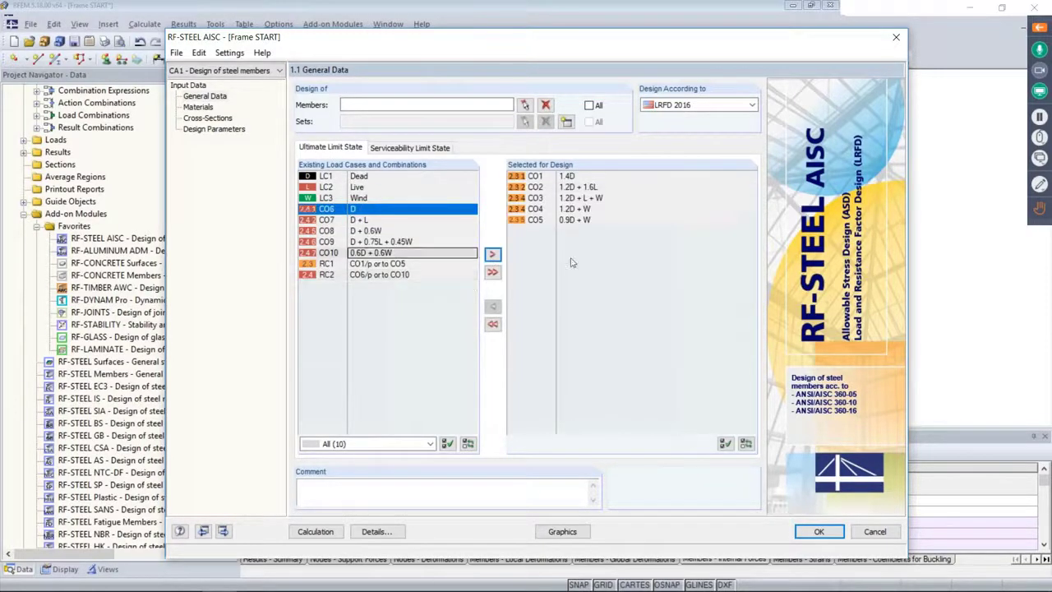
Step: Add load combinations CO6 to CO10 to the serviceability limit state design
click(430, 147)
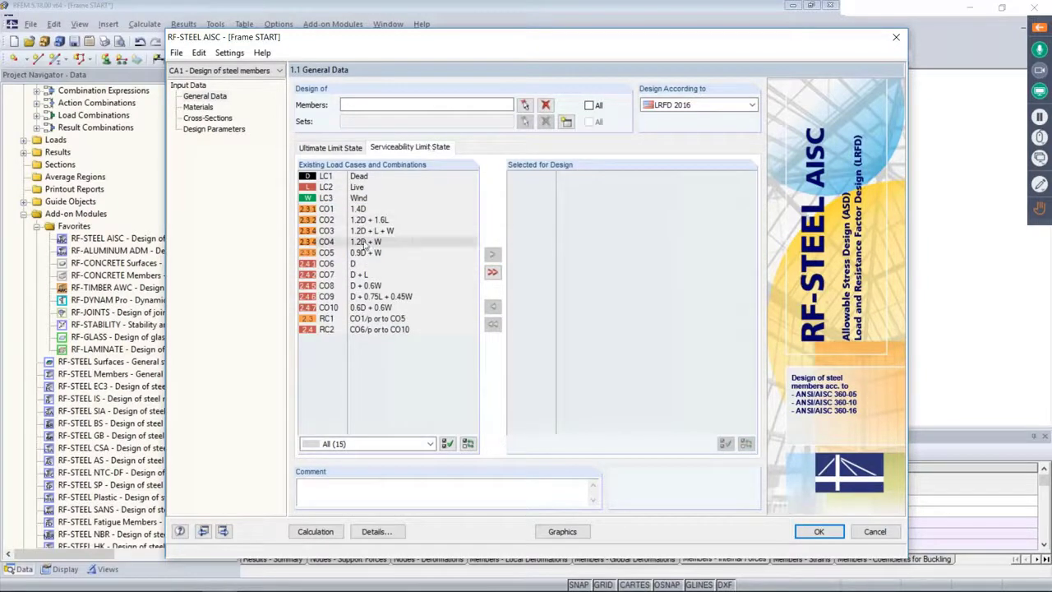
click(354, 263)
shift+click(352, 307)
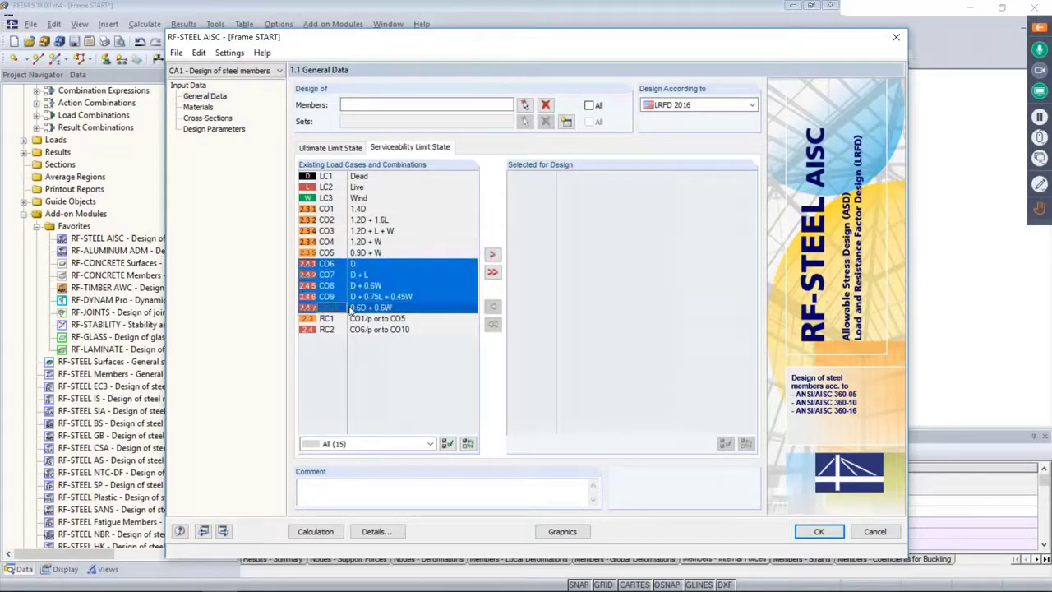
click(493, 254)
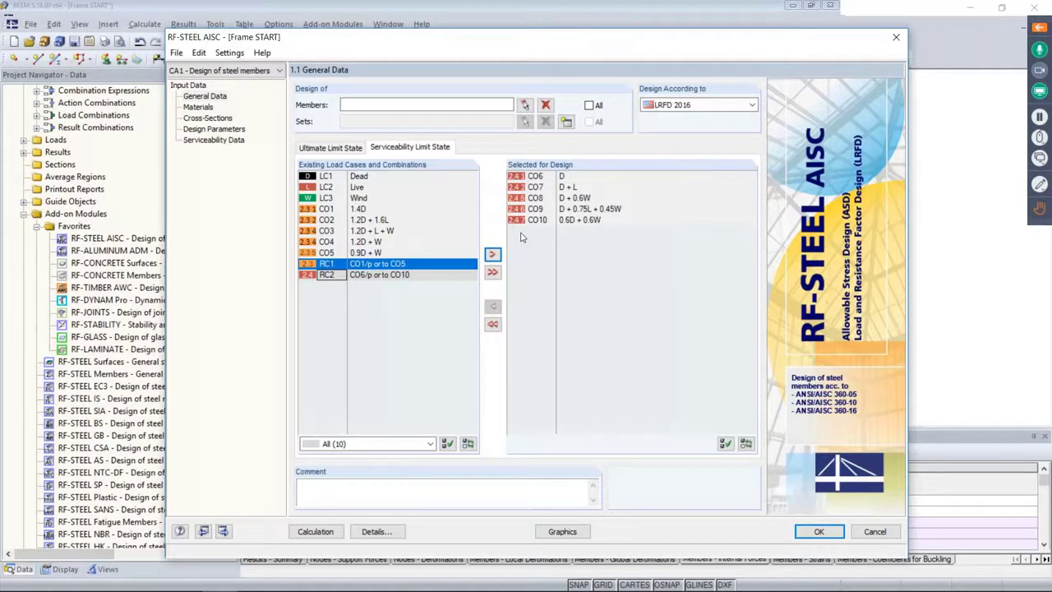
Step: Pick the frame's horizontal beam, member 3, in the model as the only member to design
click(332, 147)
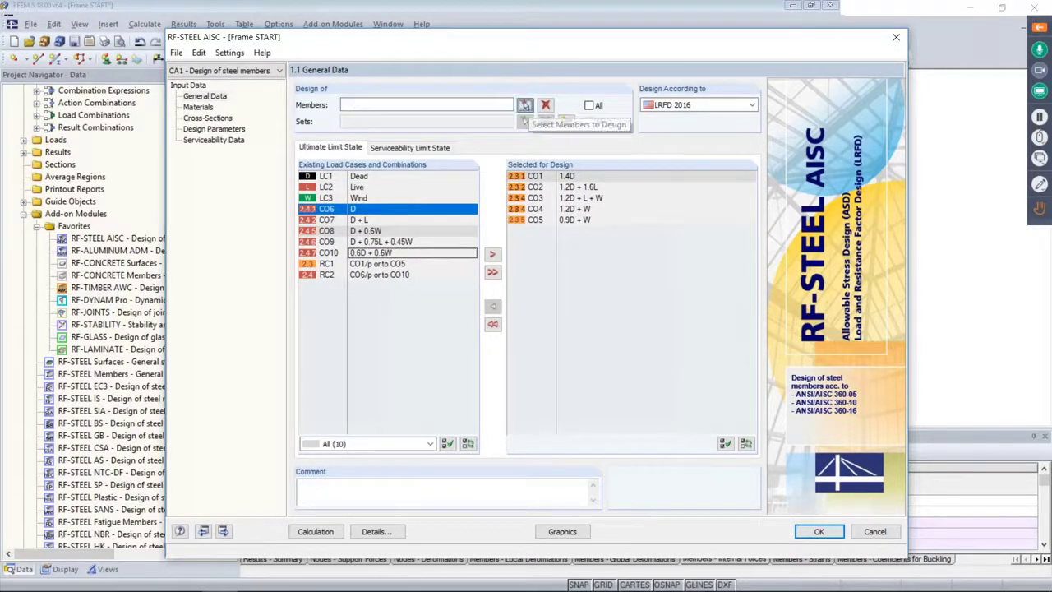
click(524, 104)
click(515, 194)
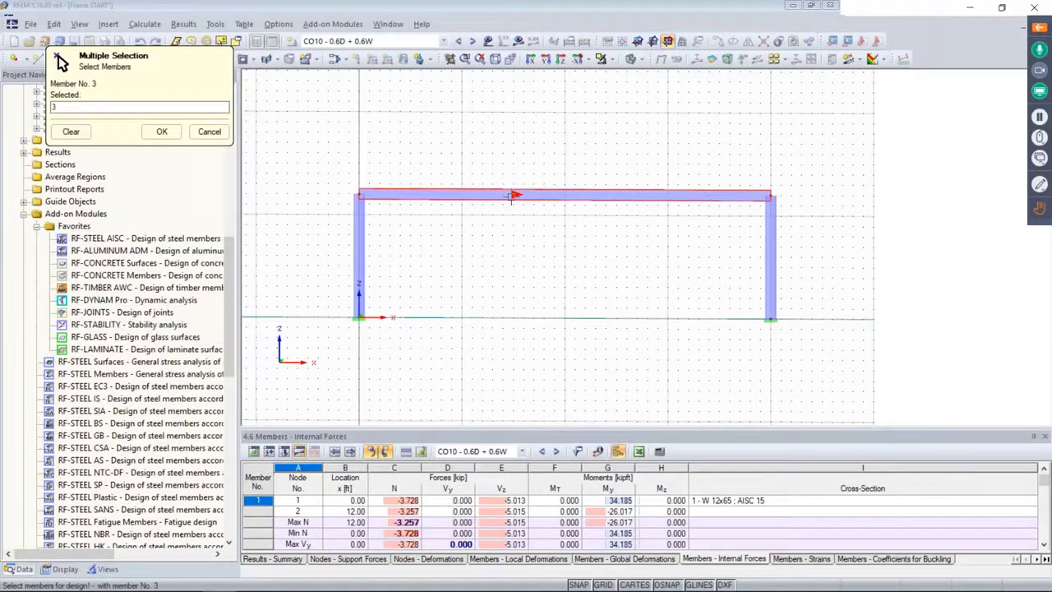
click(162, 132)
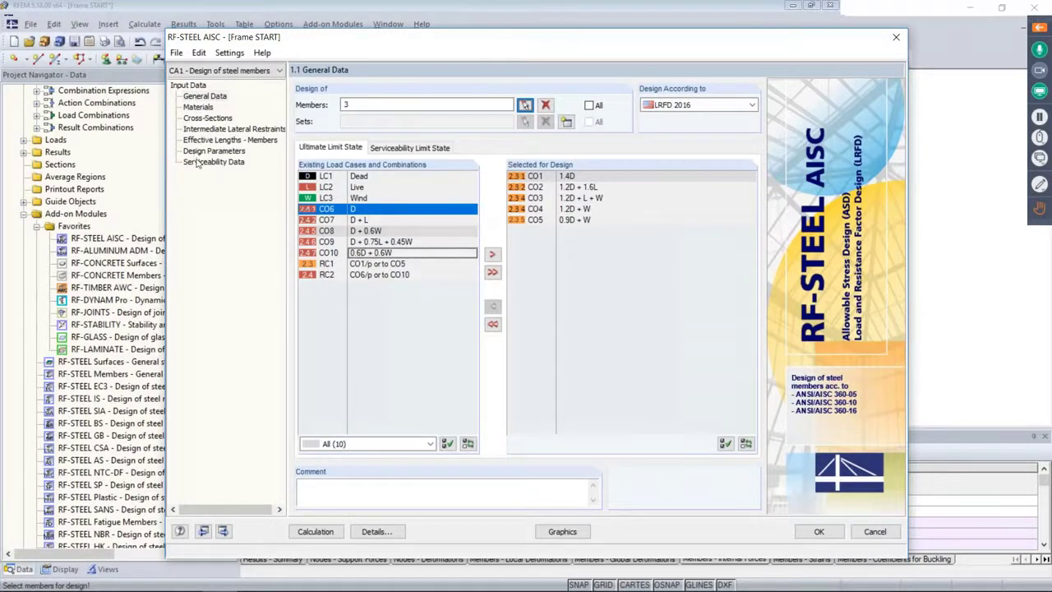
Step: Review the properties of the Steel A992 material and the W 12x35 cross-section assigned to the beam
click(198, 108)
click(401, 133)
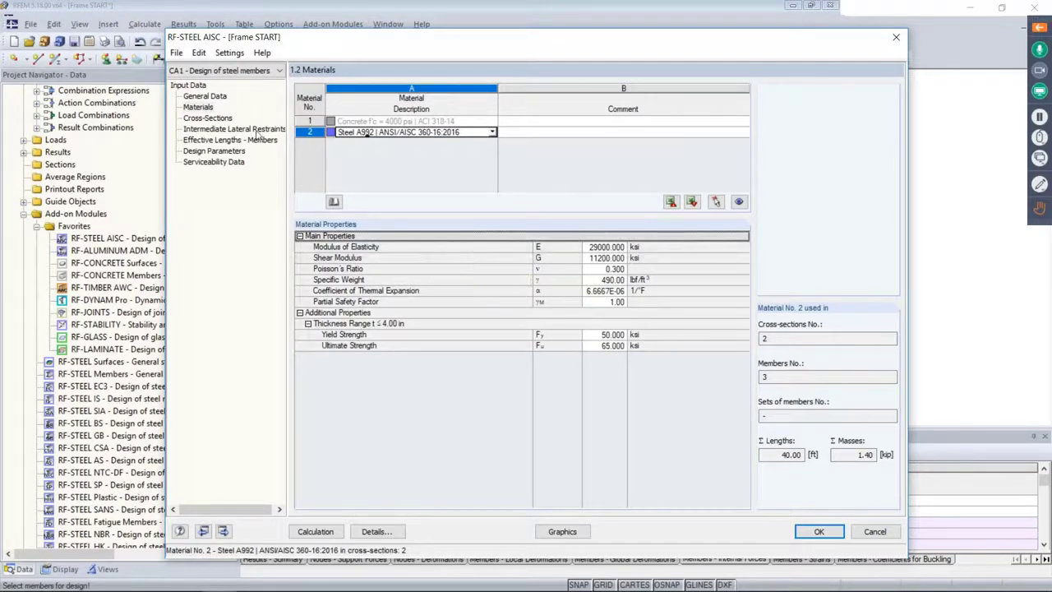
click(222, 119)
click(411, 132)
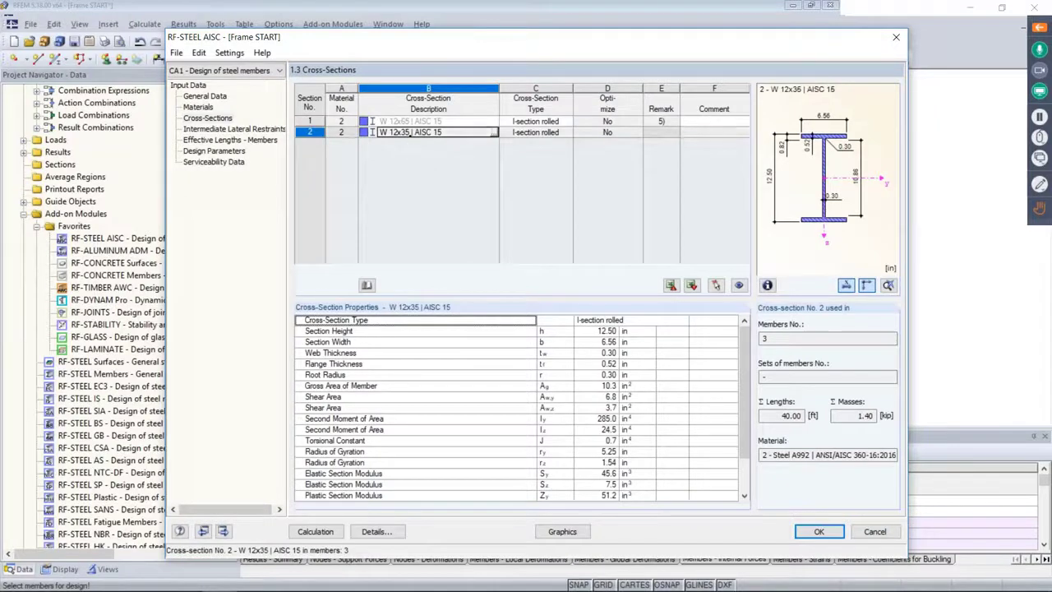
drag(406, 38, 426, 30)
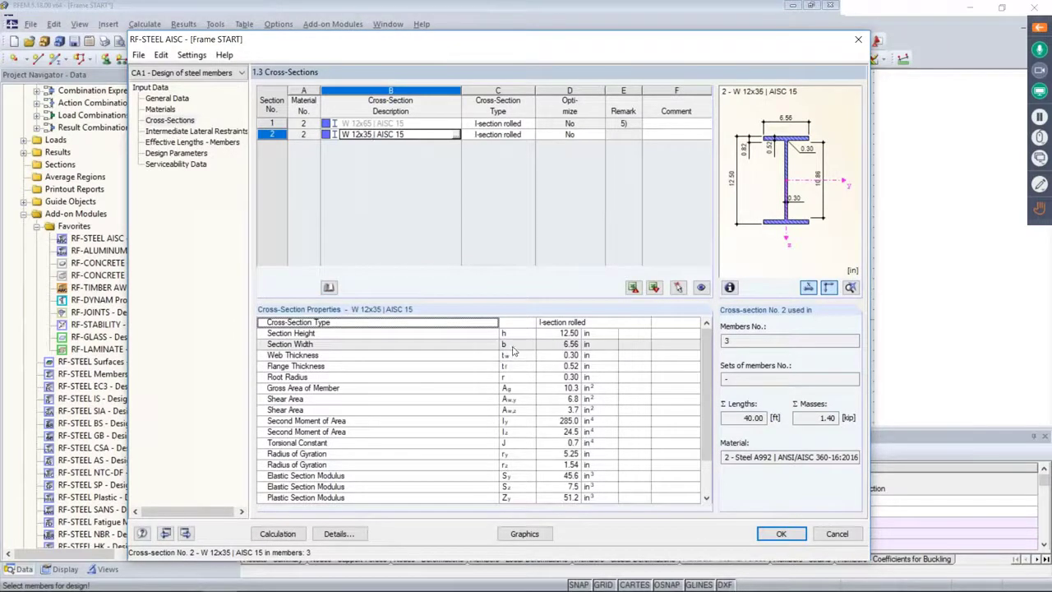
scroll(513, 351, down, 1)
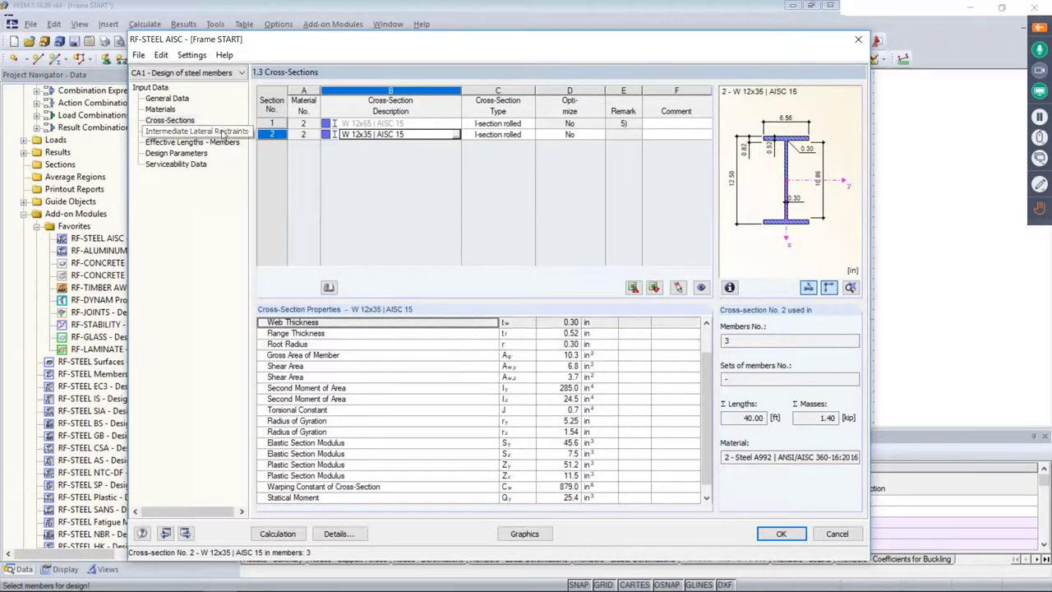
Step: Enable intermediate lateral restraints for member 3 and list the available restraint types
click(195, 132)
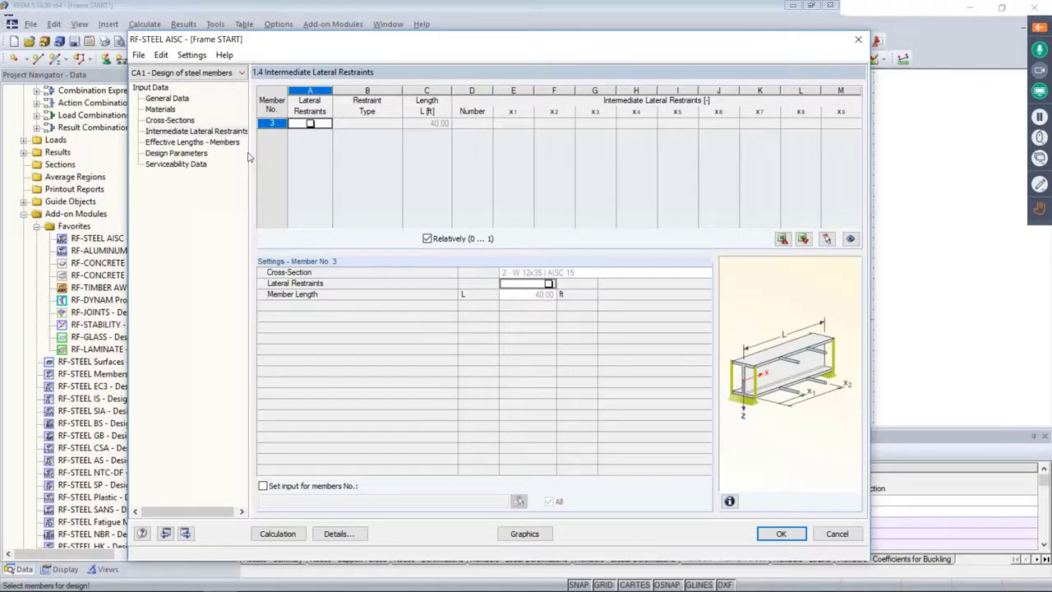
click(310, 124)
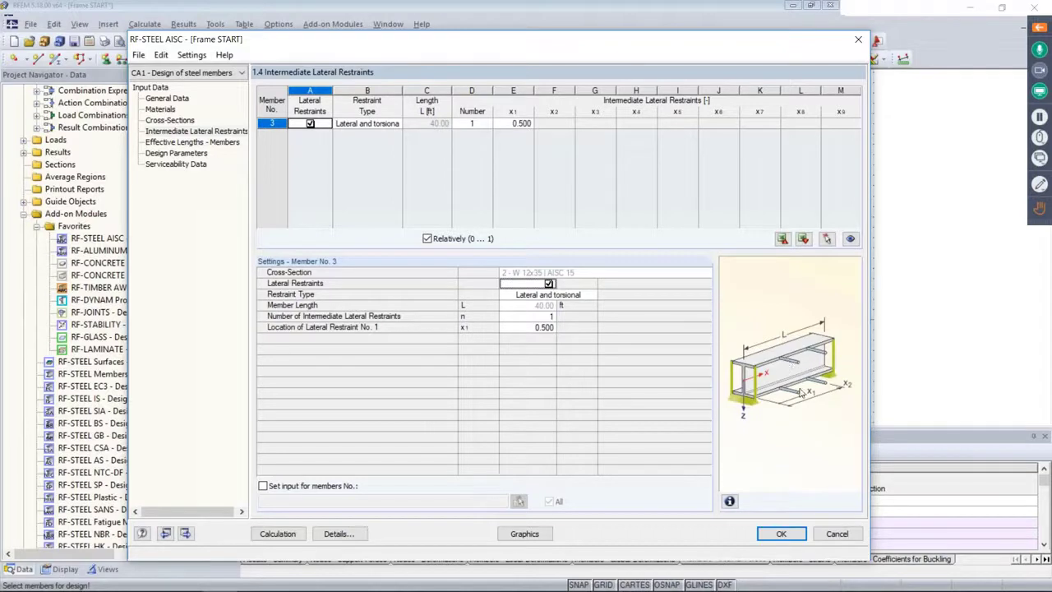
click(395, 123)
click(396, 123)
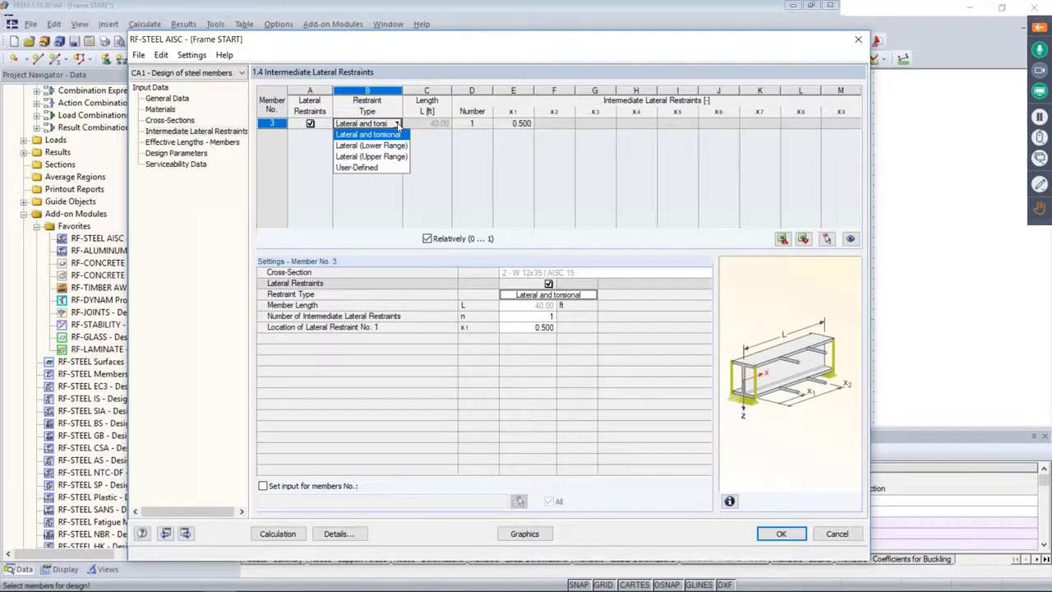
Step: Switch to the PowerPoint slide show and advance the RF-STEEL AISC Updates slide to its point on intermediate lateral restraints
key(super+Tab)
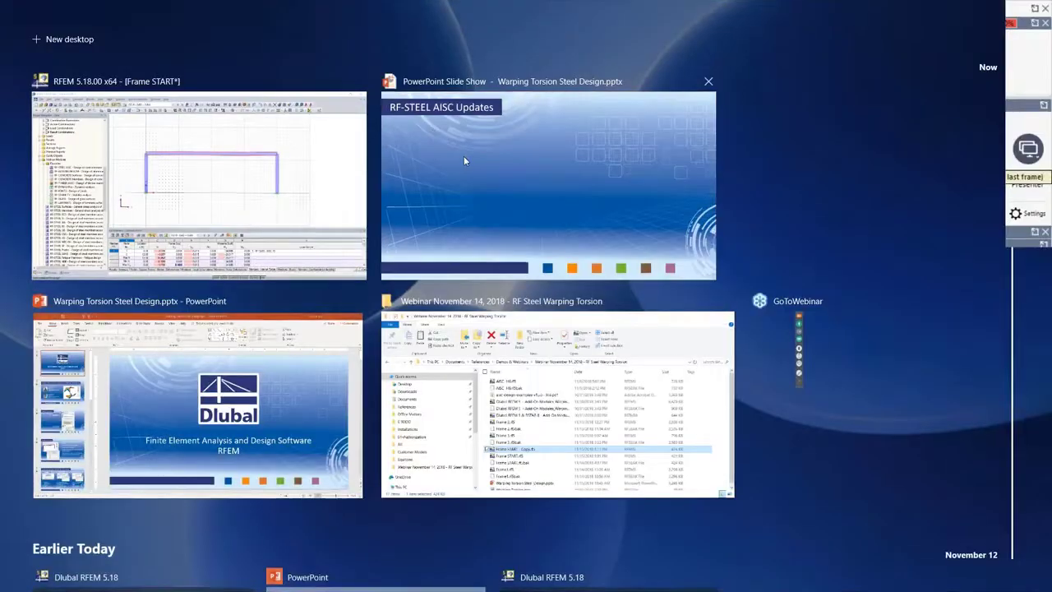
click(463, 155)
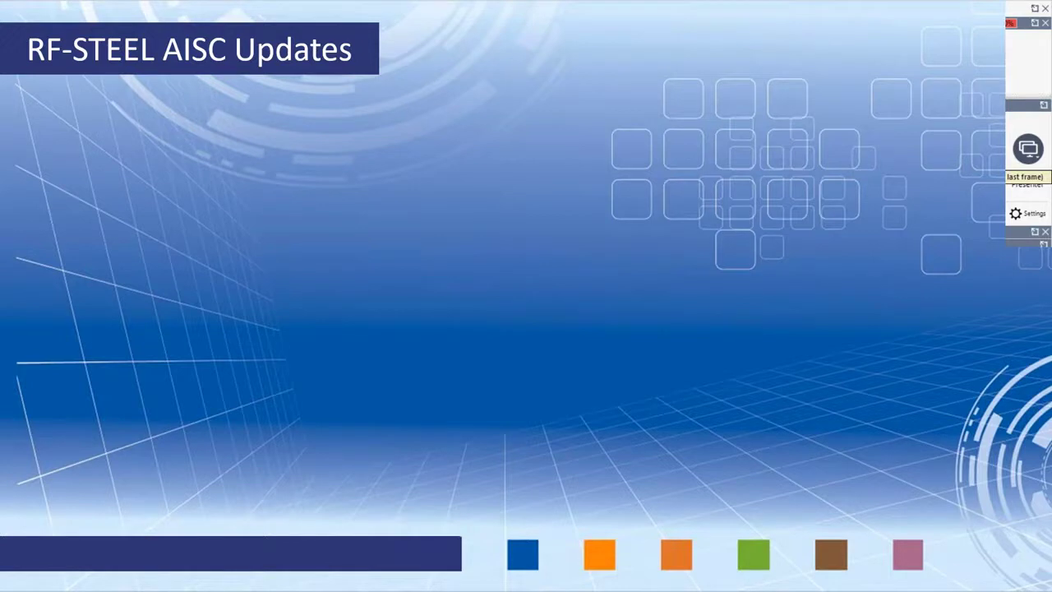
key(Right)
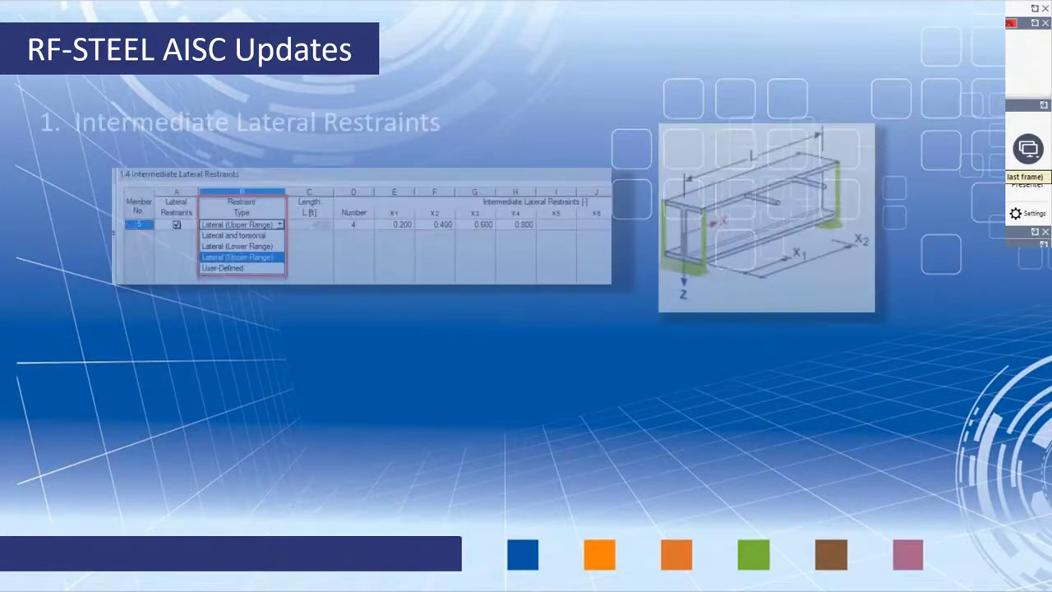
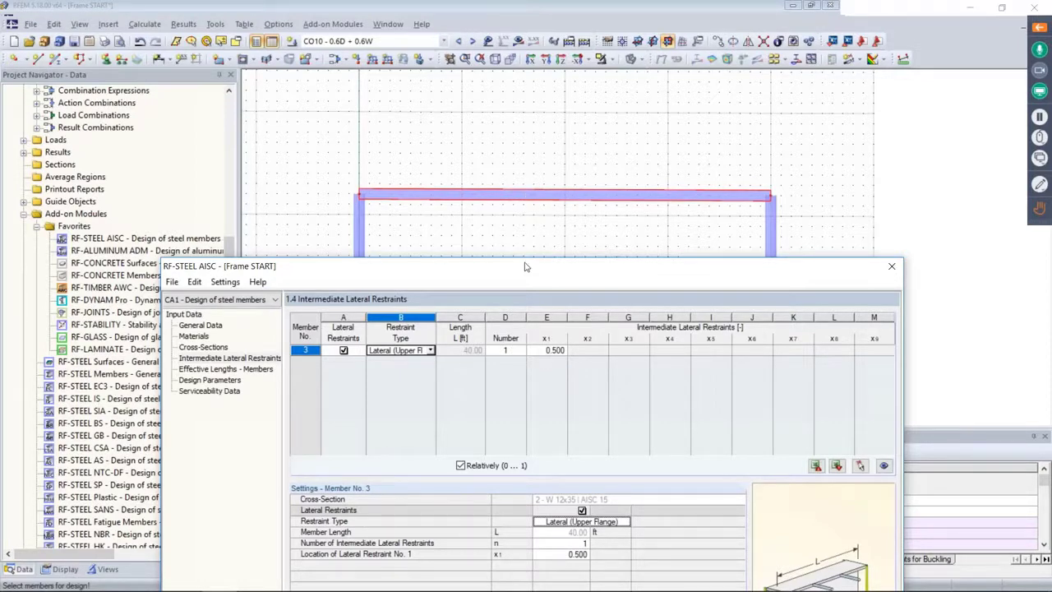
Step: Set the number of intermediate lateral restraints on member 3 to 3 and define their locations as absolute distances instead of relative ones
mouse_move(527, 265)
mouse_down()
mouse_move(529, 89)
mouse_move(512, 273)
mouse_up()
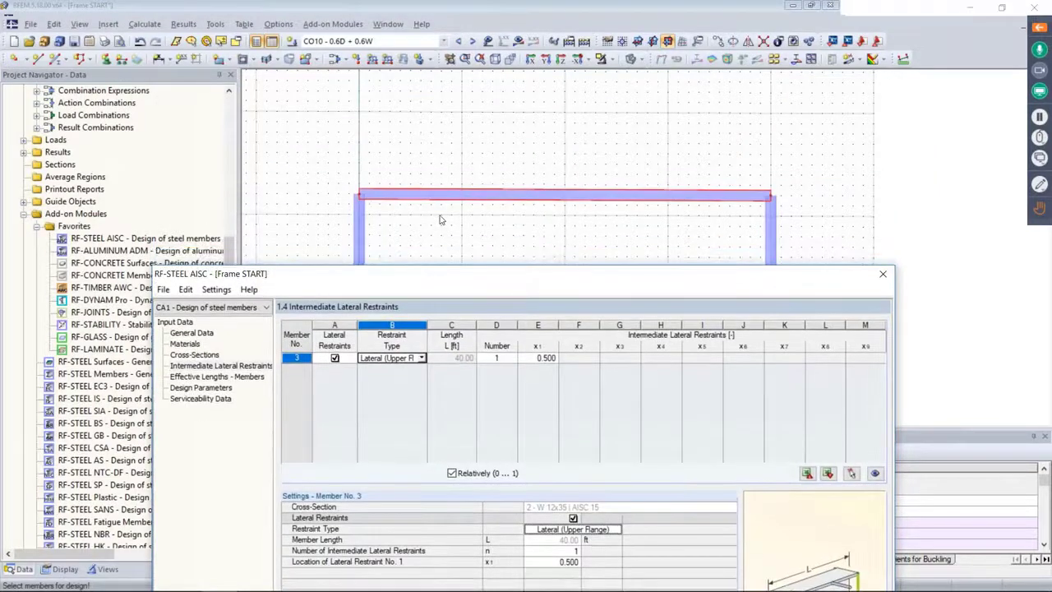
drag(434, 275, 450, 74)
click(524, 157)
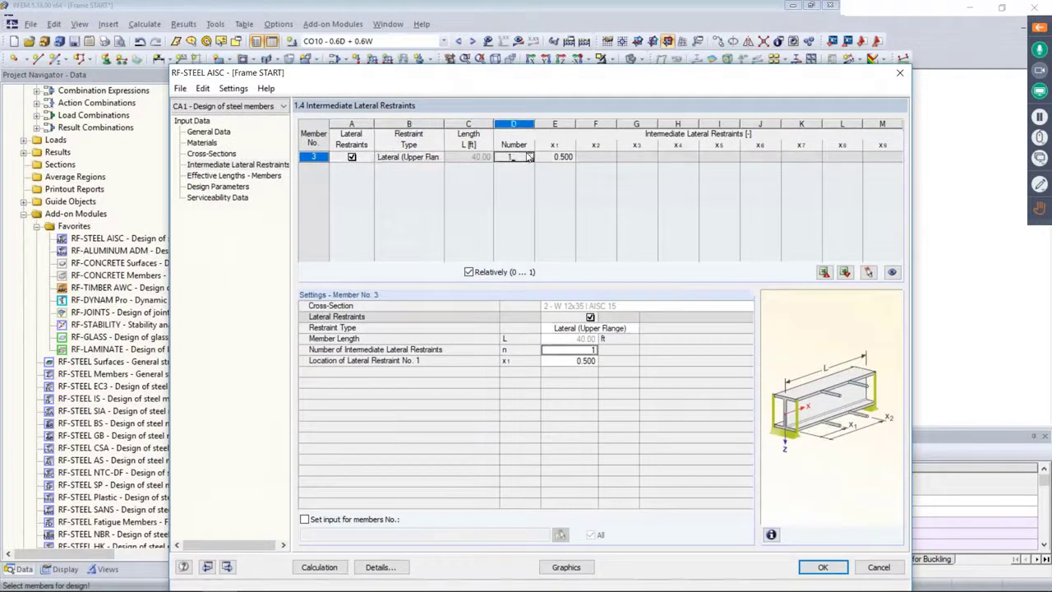
click(530, 154)
click(530, 156)
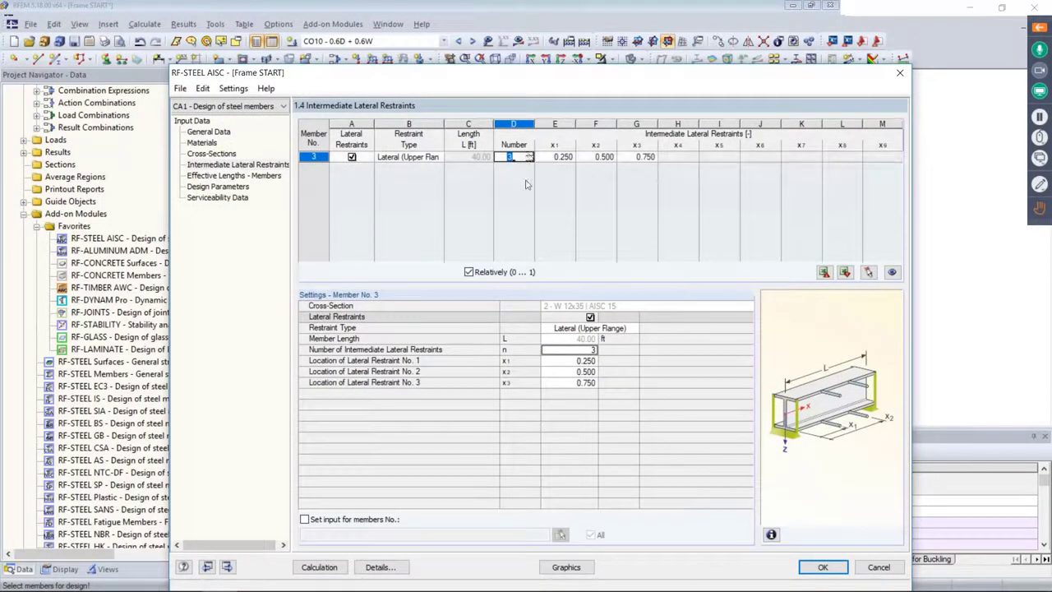
click(469, 272)
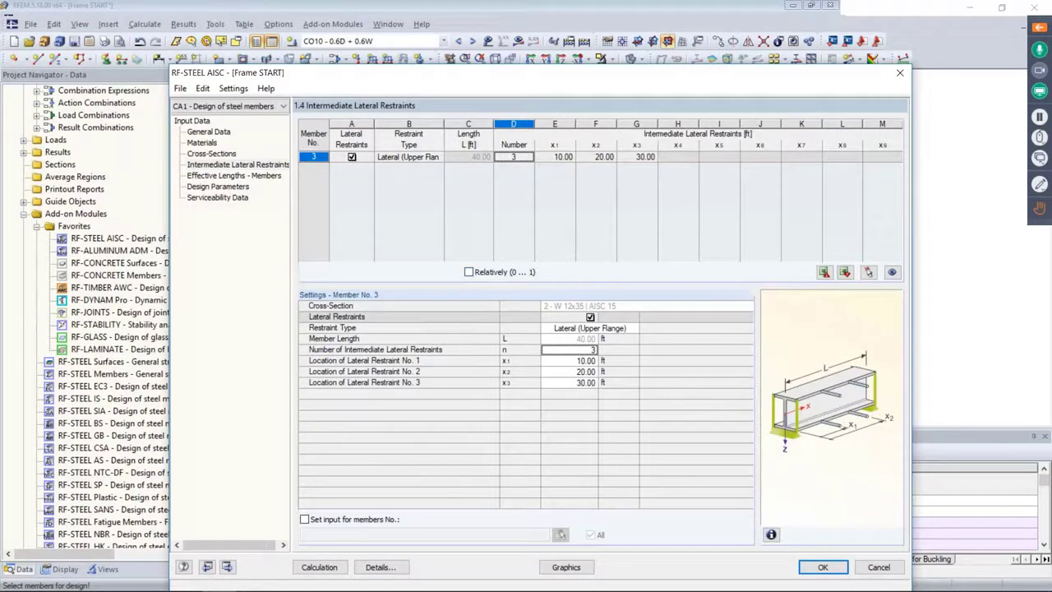
click(468, 271)
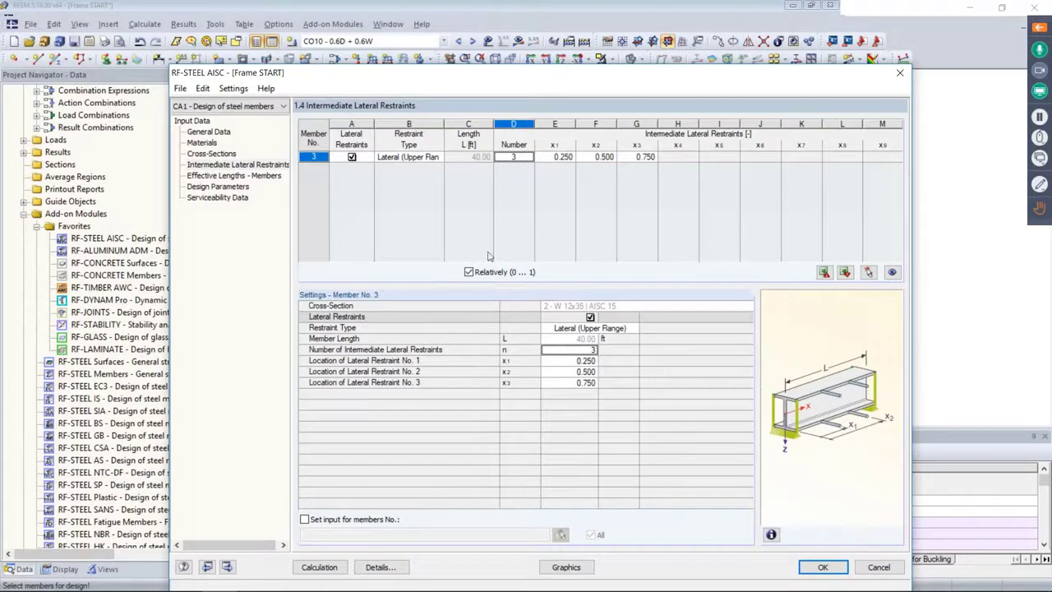
click(469, 272)
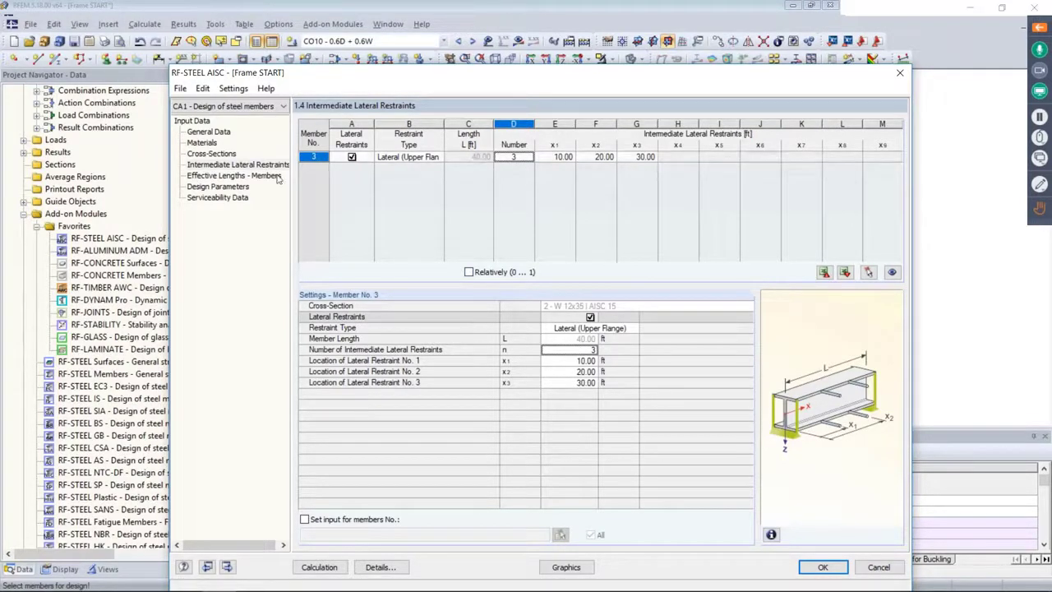
Step: Open the effective lengths of member 3 and review the stability design details for elastic critical moment and buckling length definition
click(237, 176)
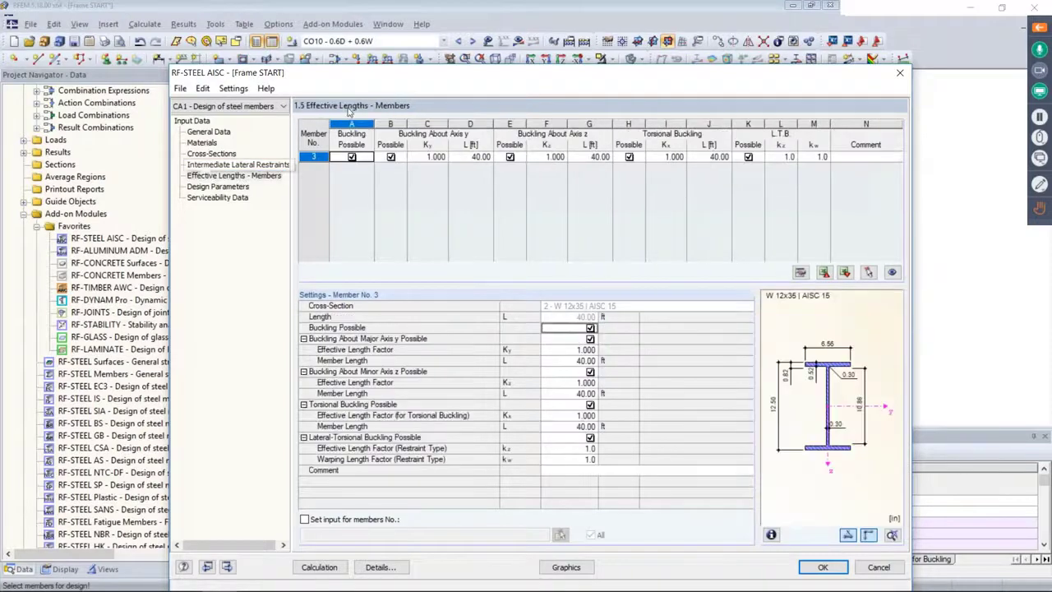
drag(376, 73, 367, 37)
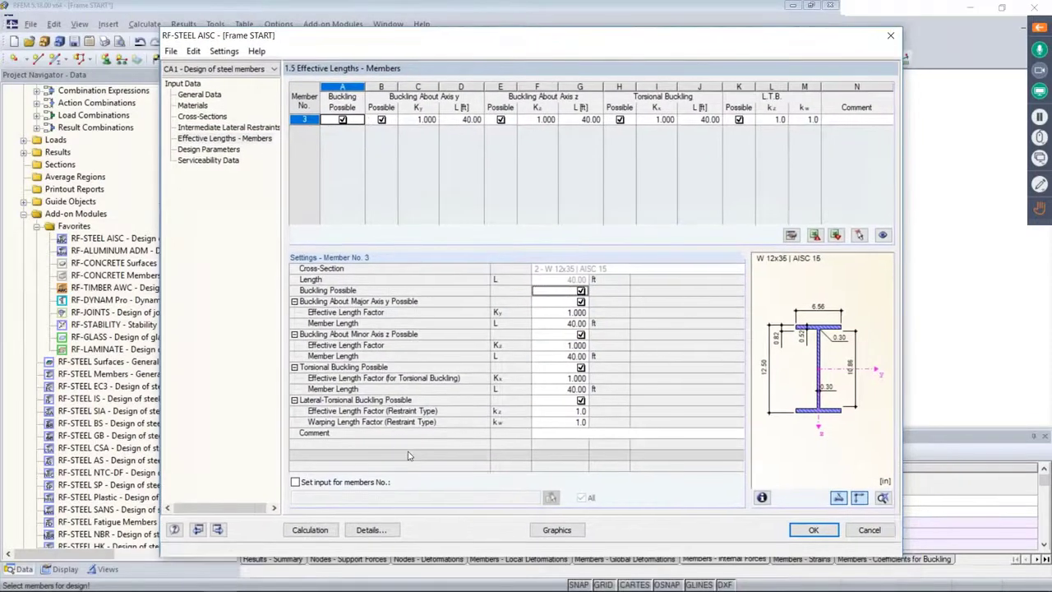
click(370, 530)
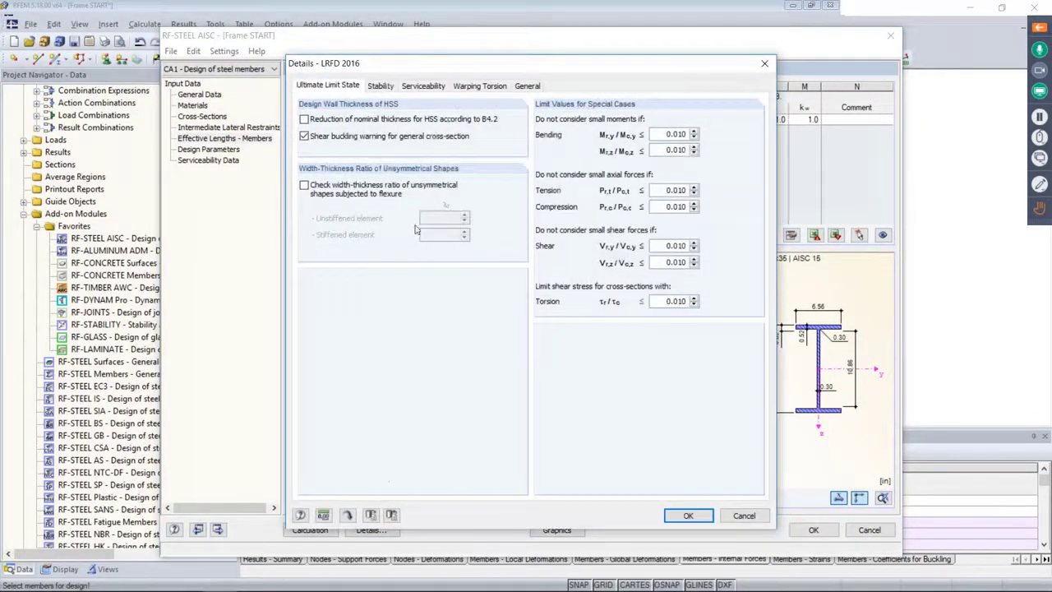
click(380, 86)
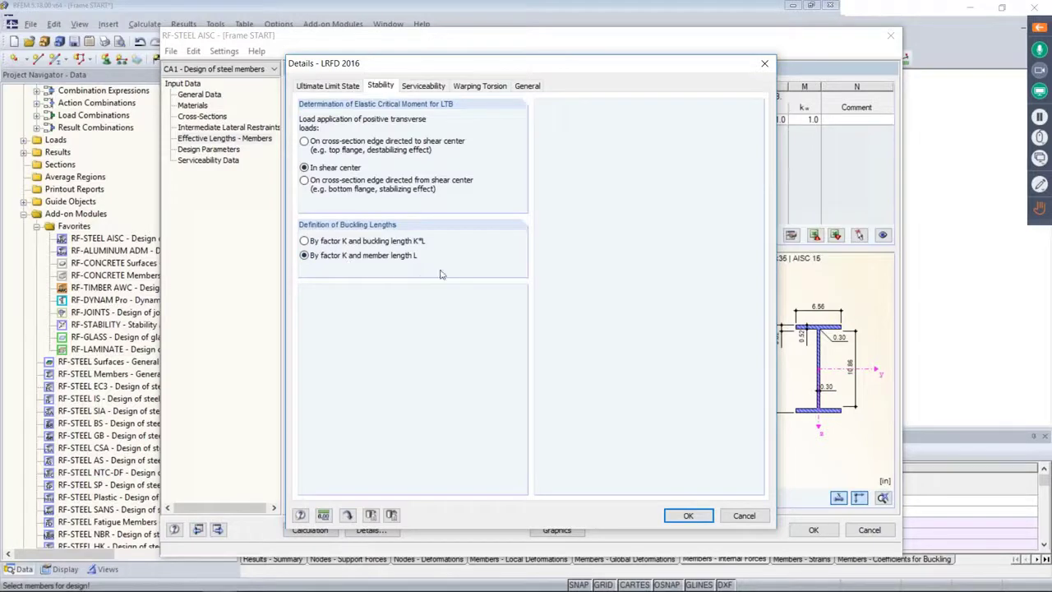
click(684, 516)
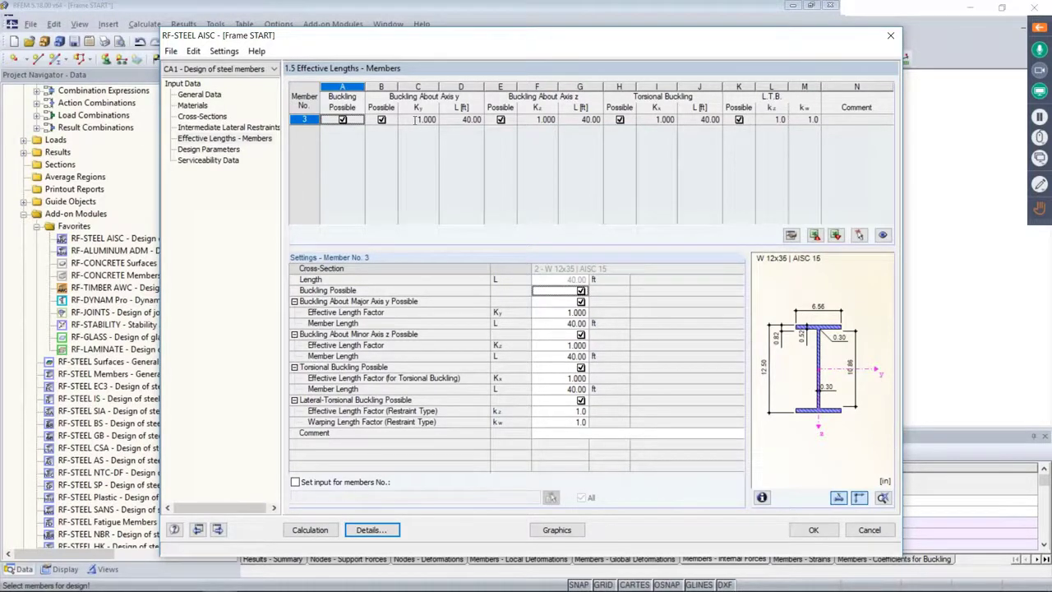
Step: Set member 3's unbraced length to 10 ft for buckling about the minor axis z and for torsional buckling
click(415, 119)
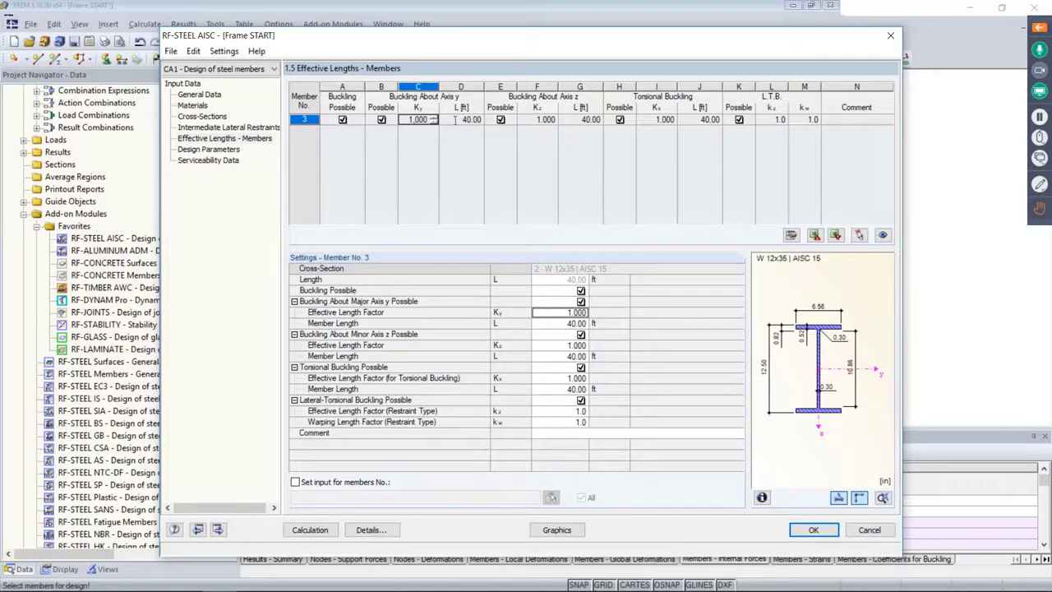
drag(460, 42, 452, 293)
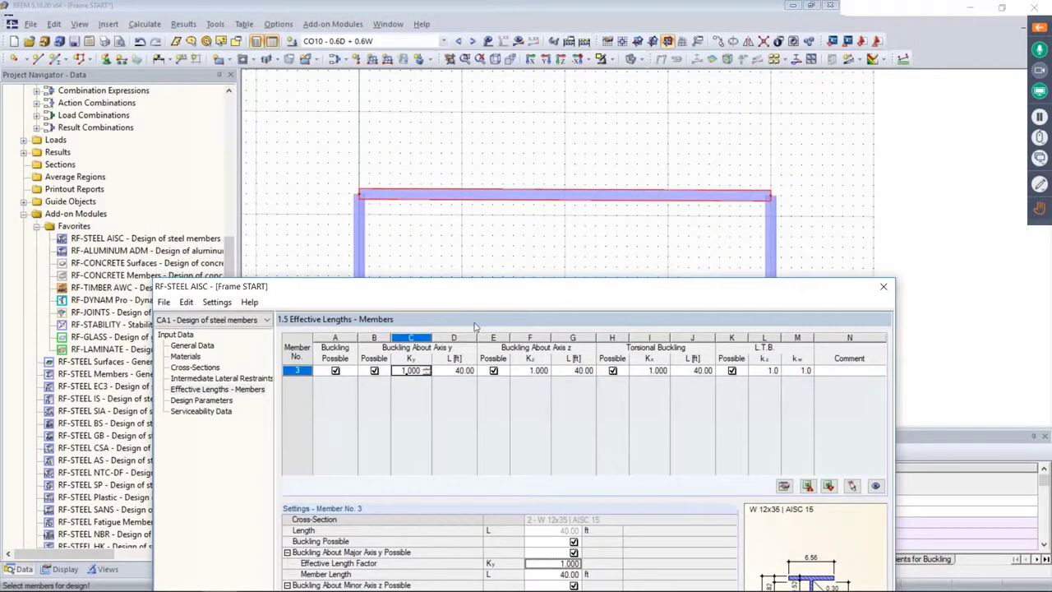
mouse_move(469, 288)
mouse_down()
mouse_move(485, 215)
mouse_move(475, 271)
mouse_up()
click(575, 354)
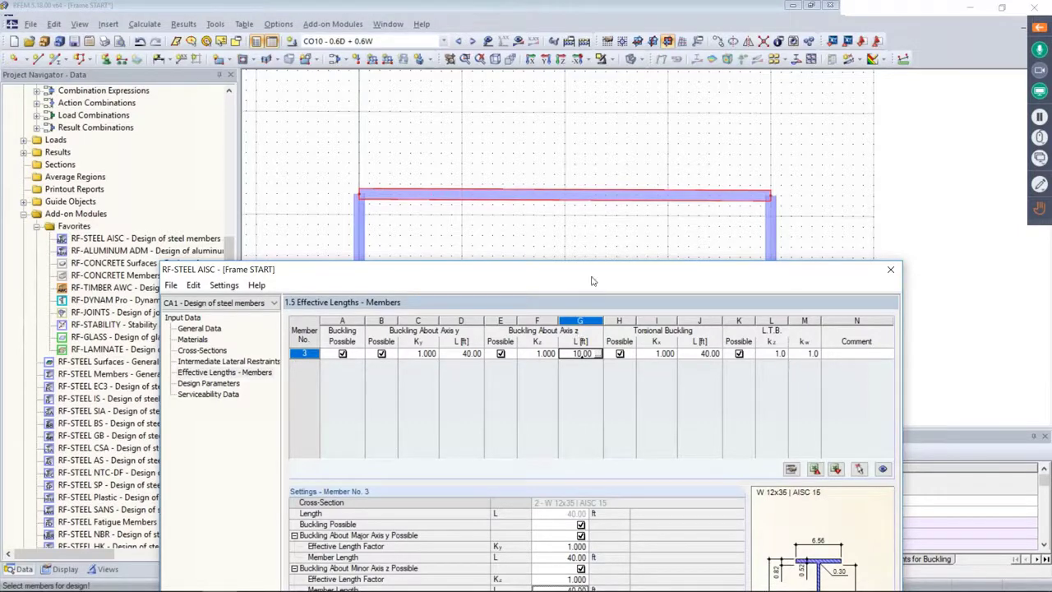
drag(591, 280, 589, 101)
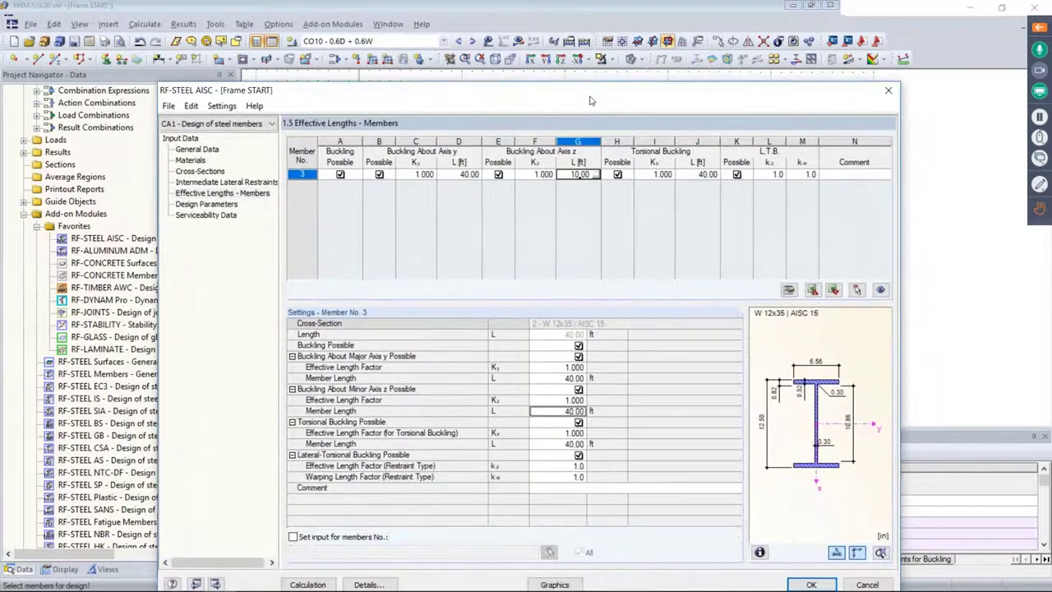
click(697, 174)
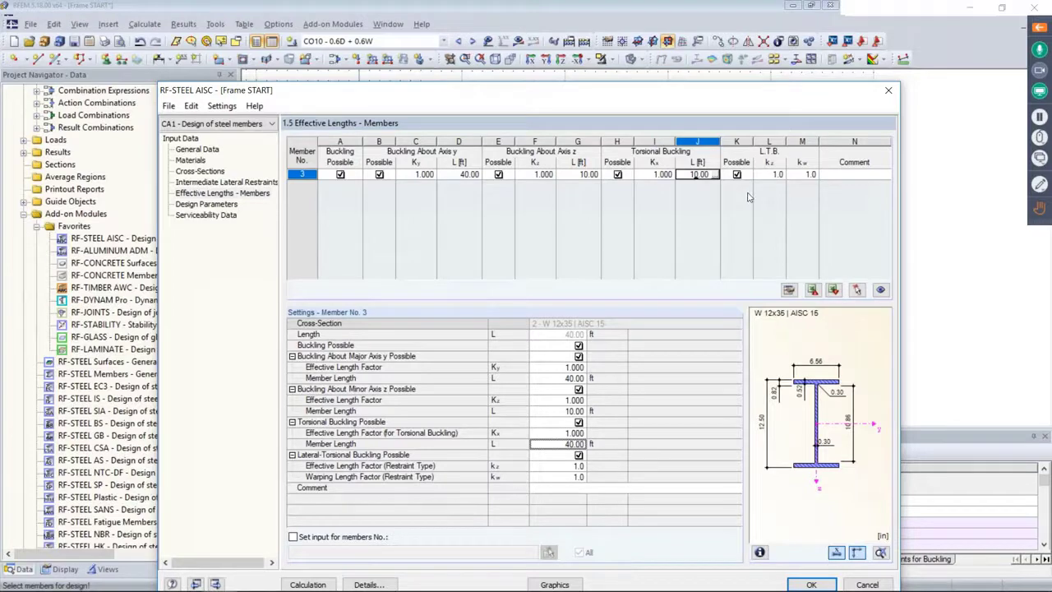
drag(733, 97, 728, 51)
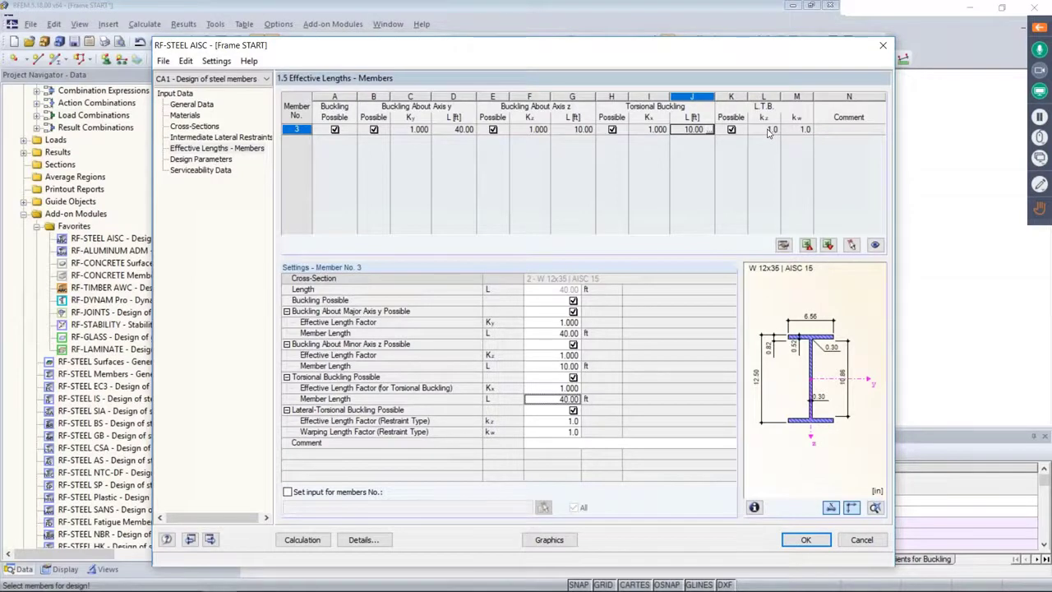
Step: Check the lateral-torsional buckling factor options for member 3, keeping kw at 1.0, and view the member's design parameters
click(769, 132)
click(775, 130)
click(776, 129)
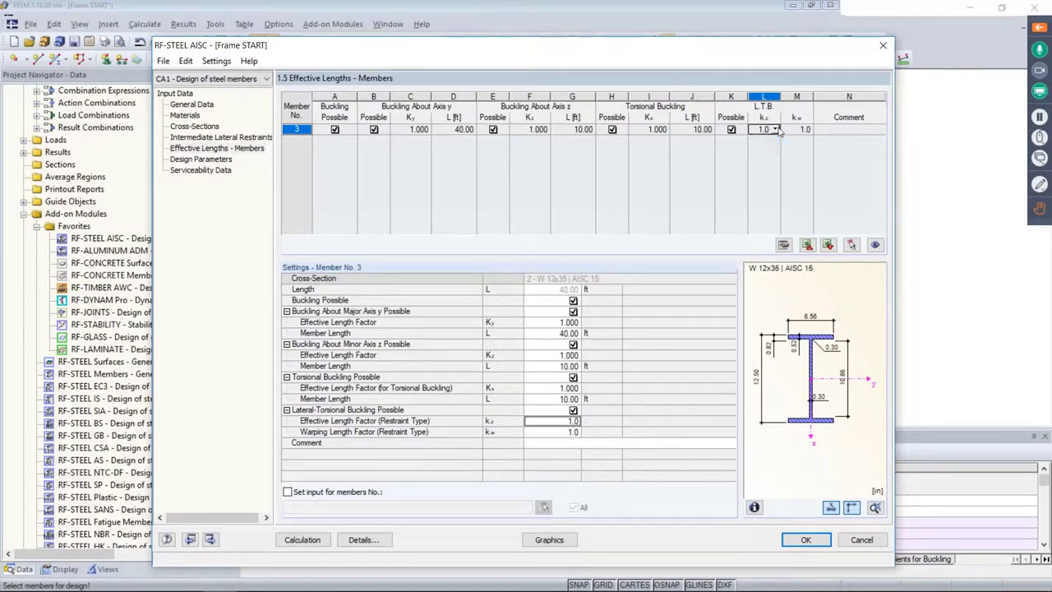
click(797, 130)
click(807, 129)
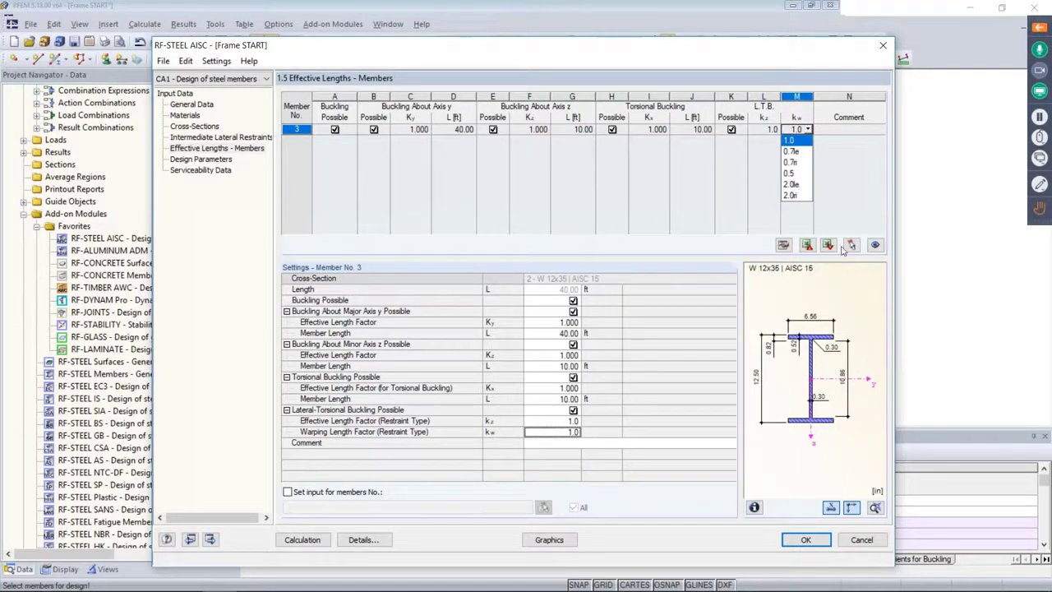
click(788, 141)
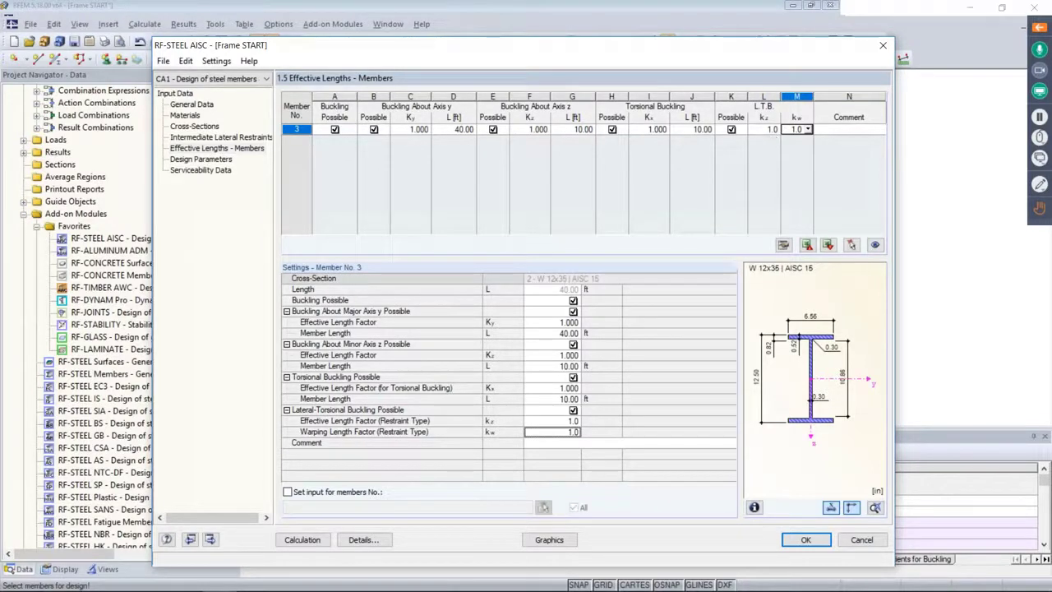
click(211, 161)
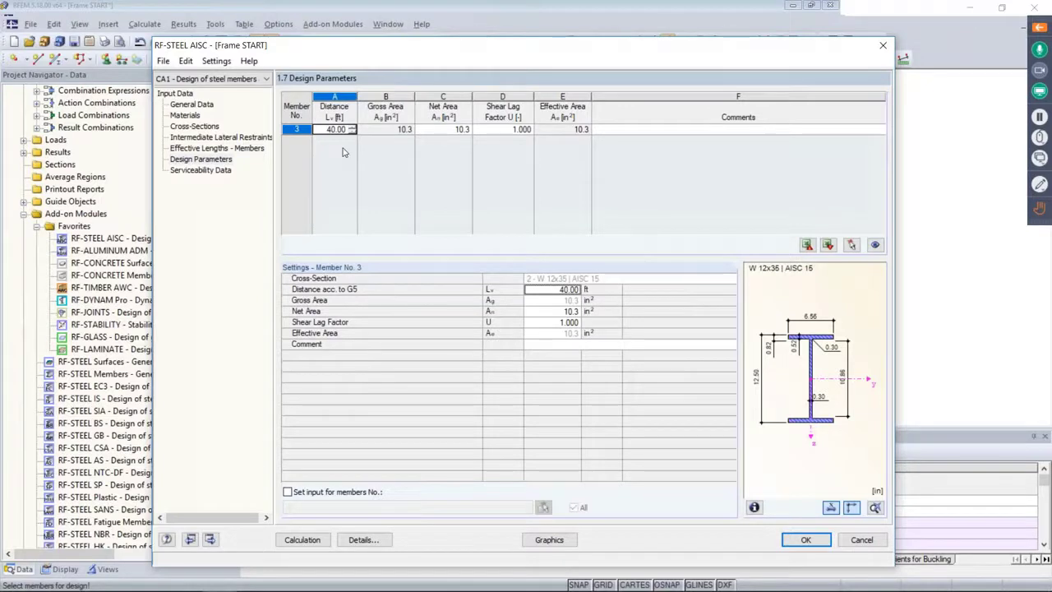
Step: Add a serviceability data entry referenced to a single member and pick the beam, member 3, in the model
click(220, 173)
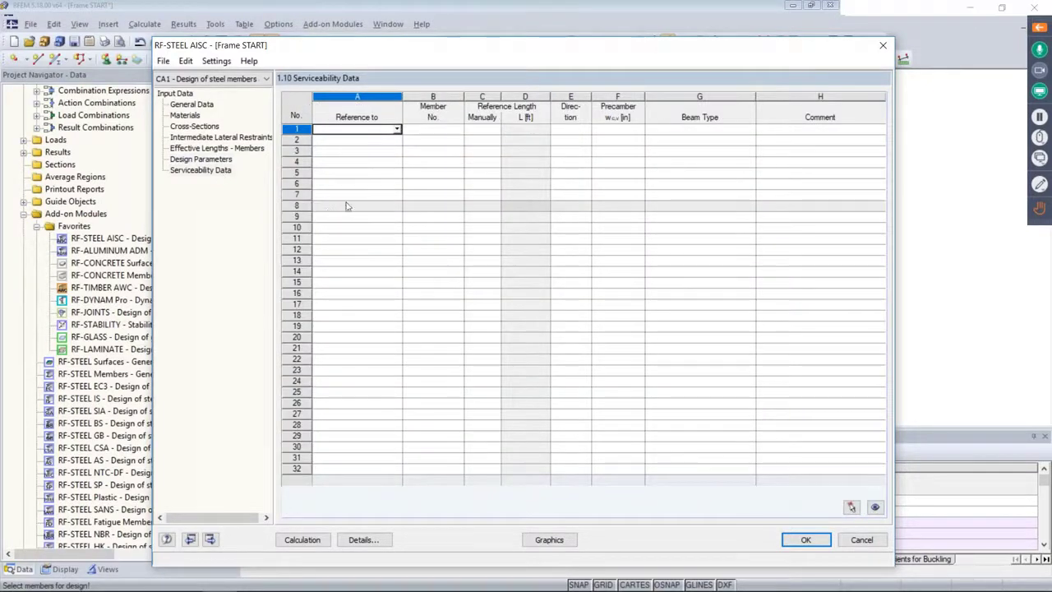
click(396, 131)
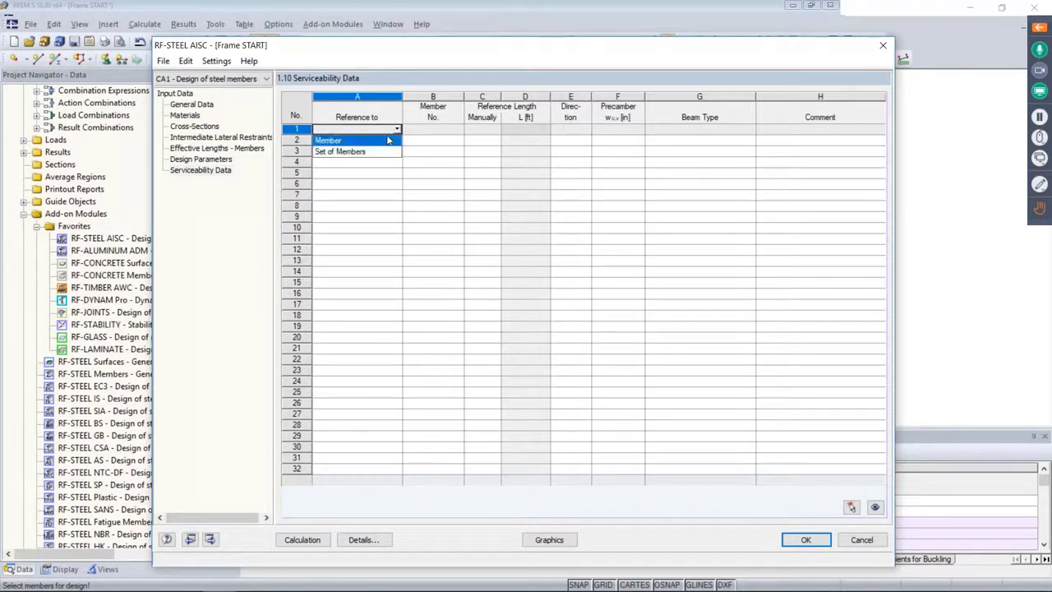
click(374, 140)
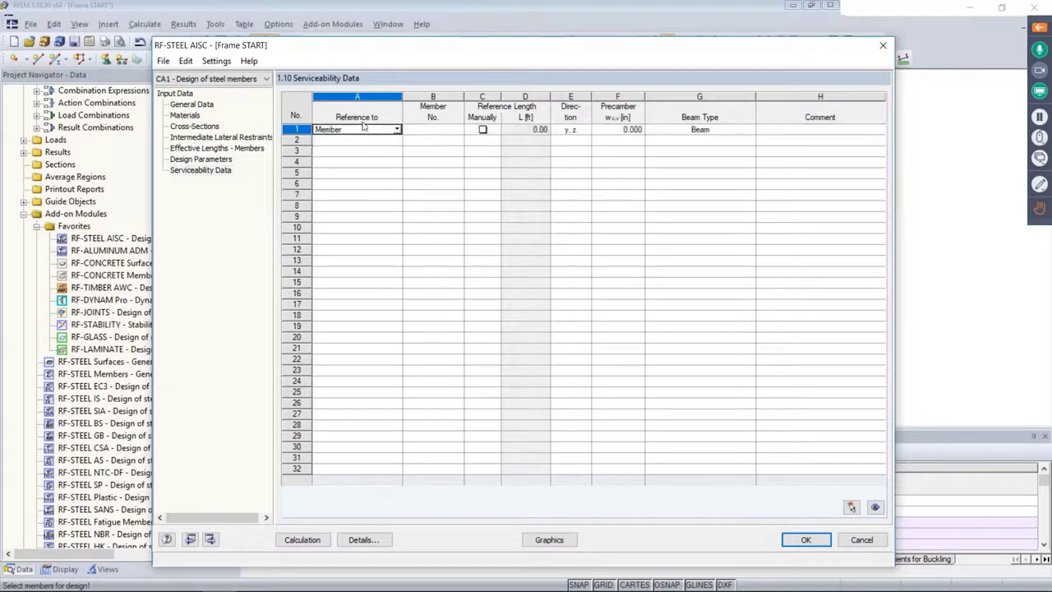
key(Tab)
click(459, 130)
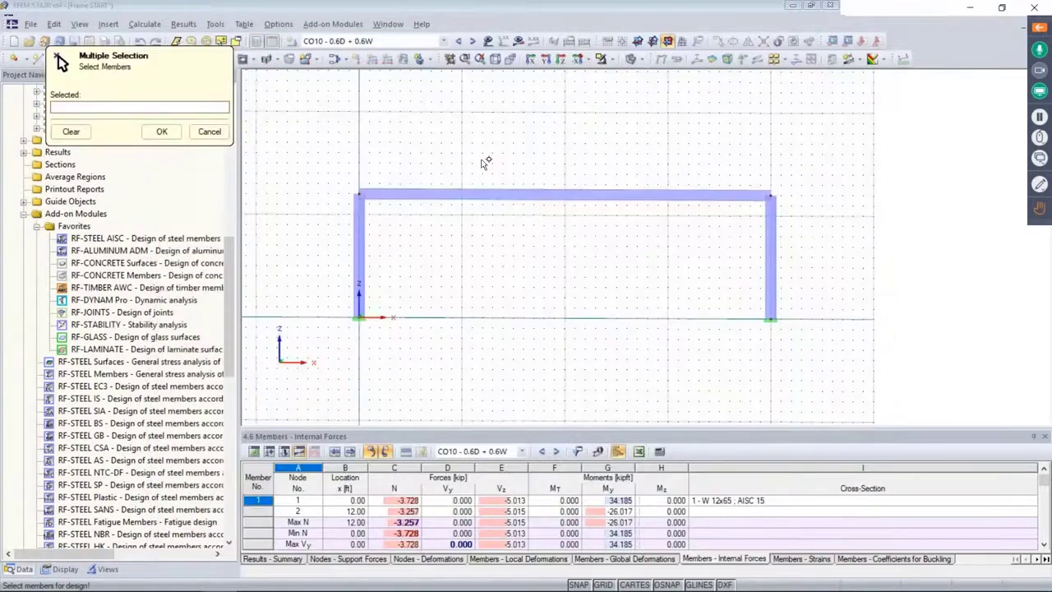
click(485, 164)
click(162, 132)
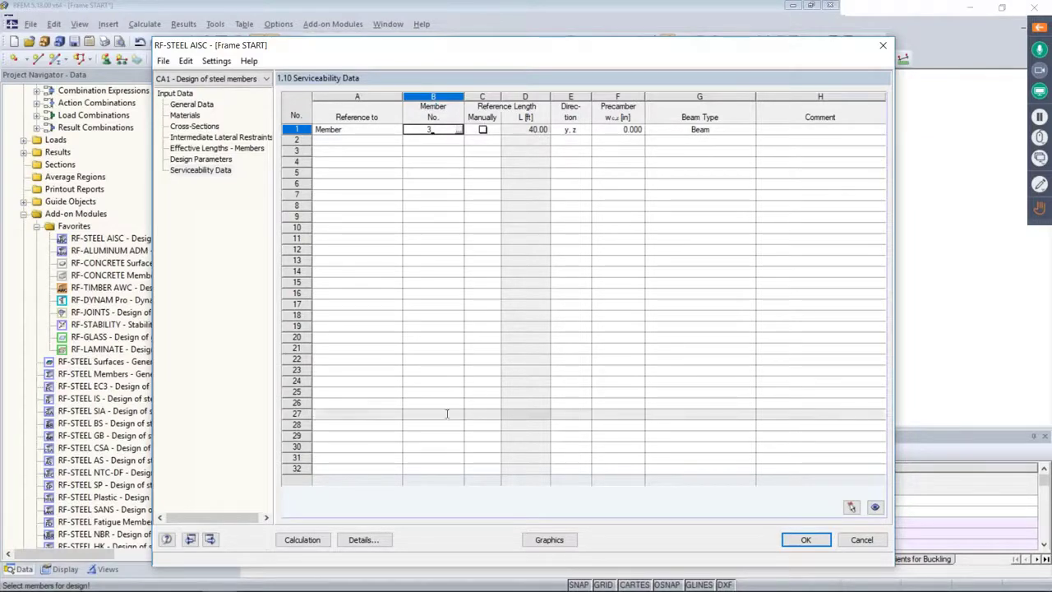
Step: Review the serviceability deflection limits for beams and cantilevers in the LRFD 2016 design details
click(362, 538)
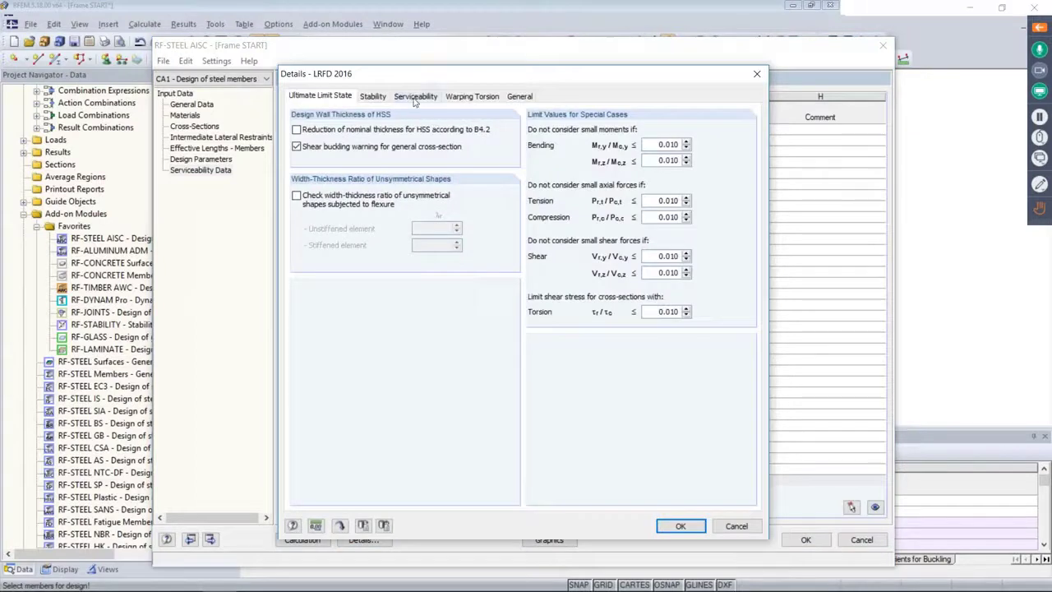
click(415, 96)
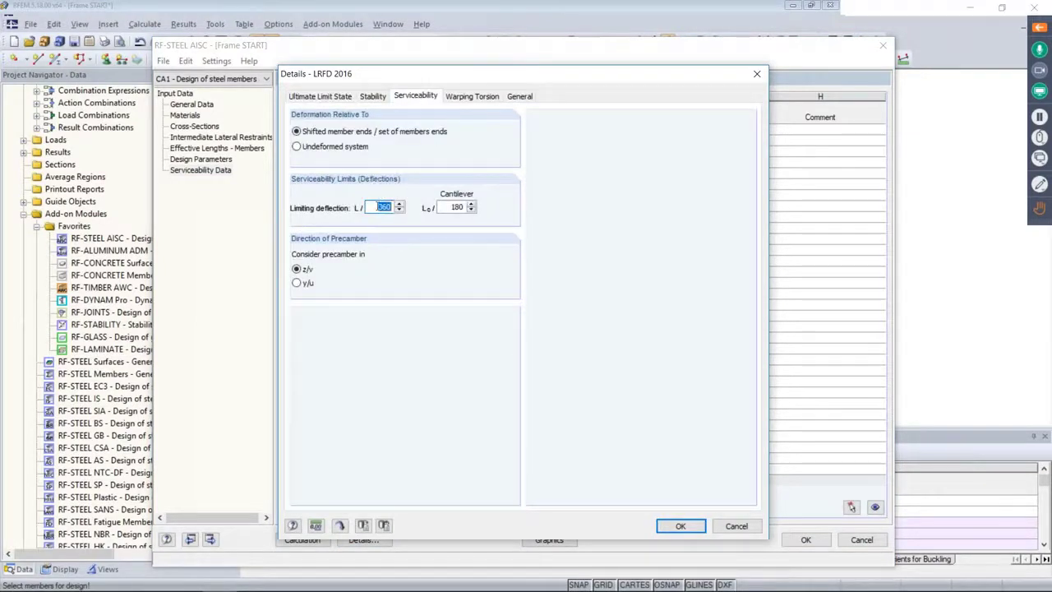
click(378, 206)
double_click(457, 207)
click(449, 207)
click(678, 525)
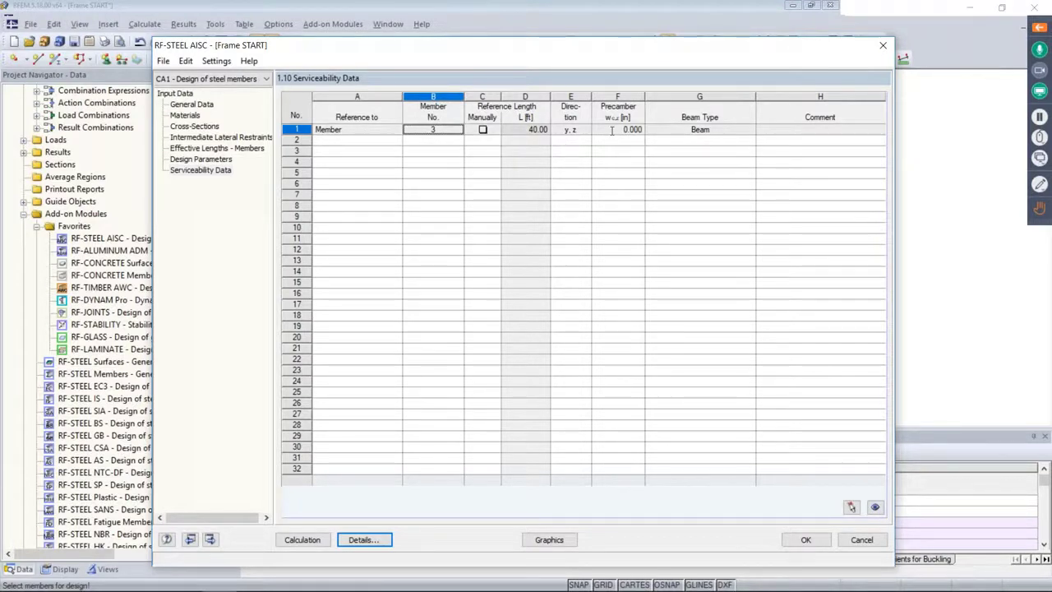
Step: Check the beam type options of member 3's serviceability entry, leaving it as Beam
click(672, 129)
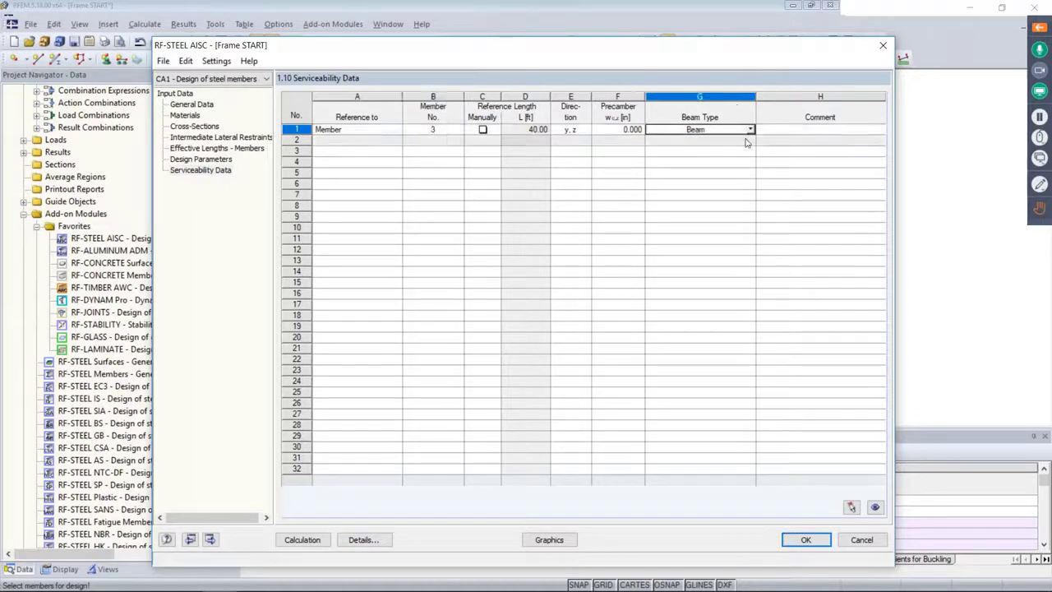
click(750, 131)
click(750, 131)
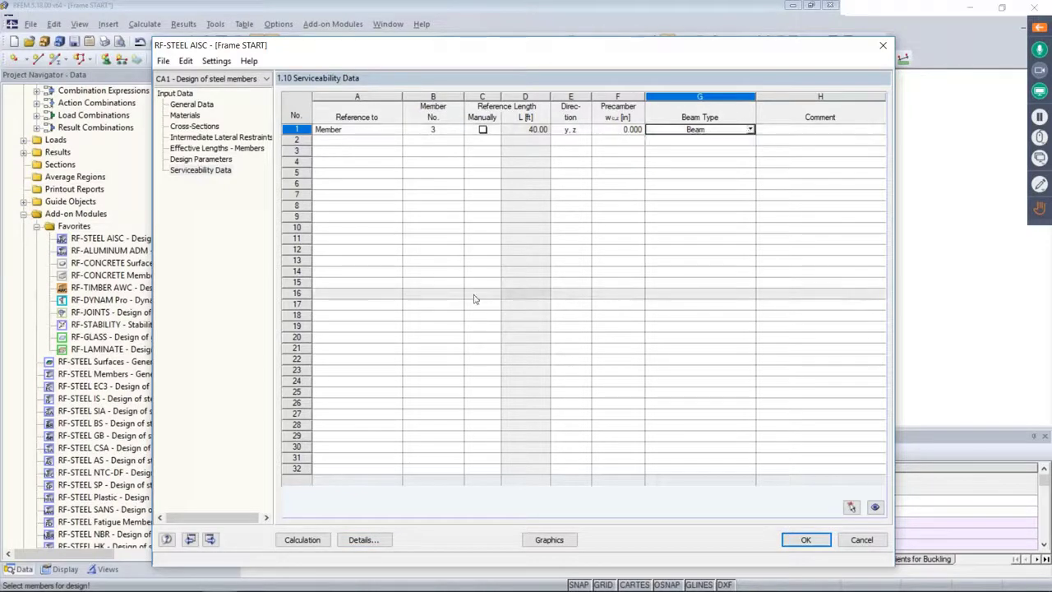
Step: Run the steel design calculation and review the design ratios by load case alongside the model
click(303, 539)
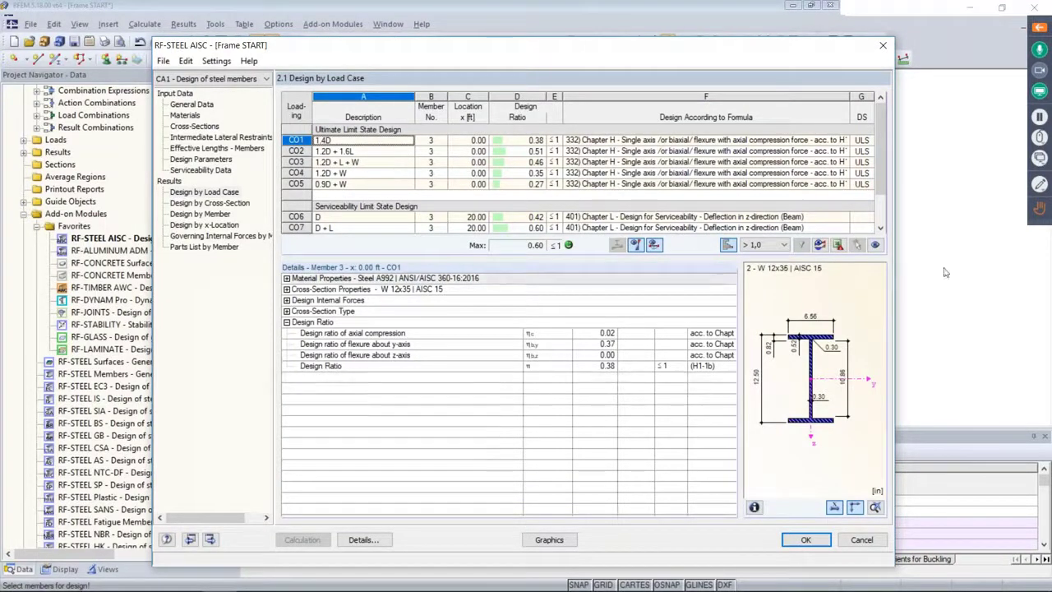
drag(809, 60, 648, 98)
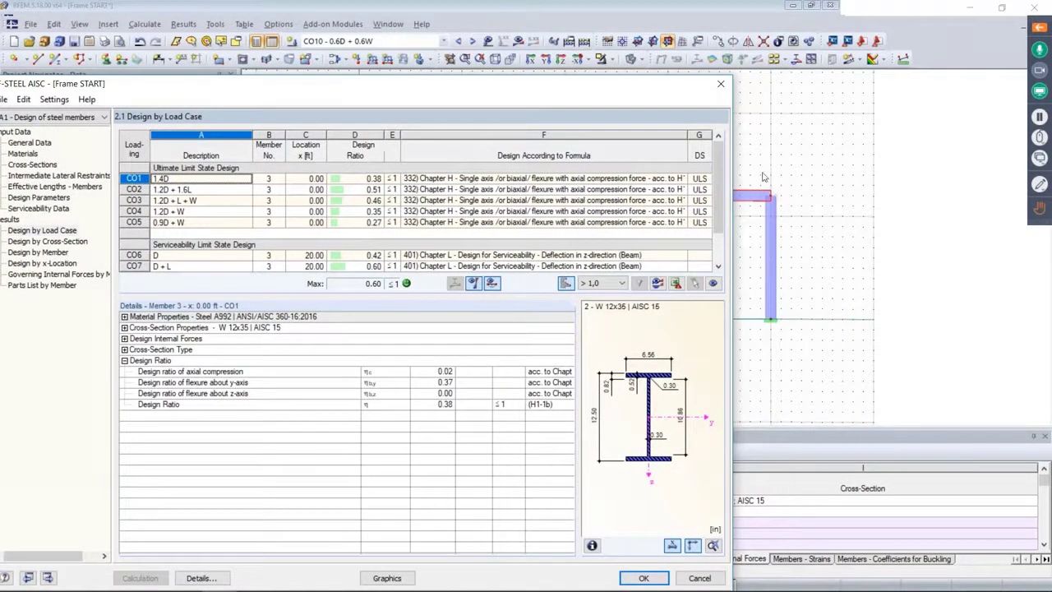
drag(436, 97, 600, 48)
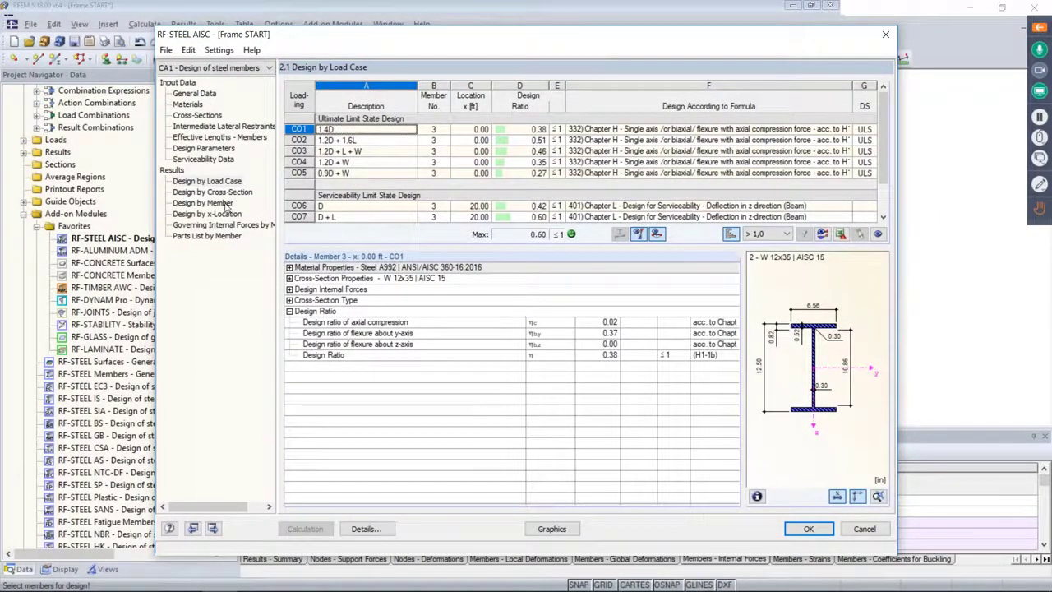
Step: Examine member 3's results by member, stepping through the flexural buckling, combined force and deflection checks and their locations on the beam
click(197, 203)
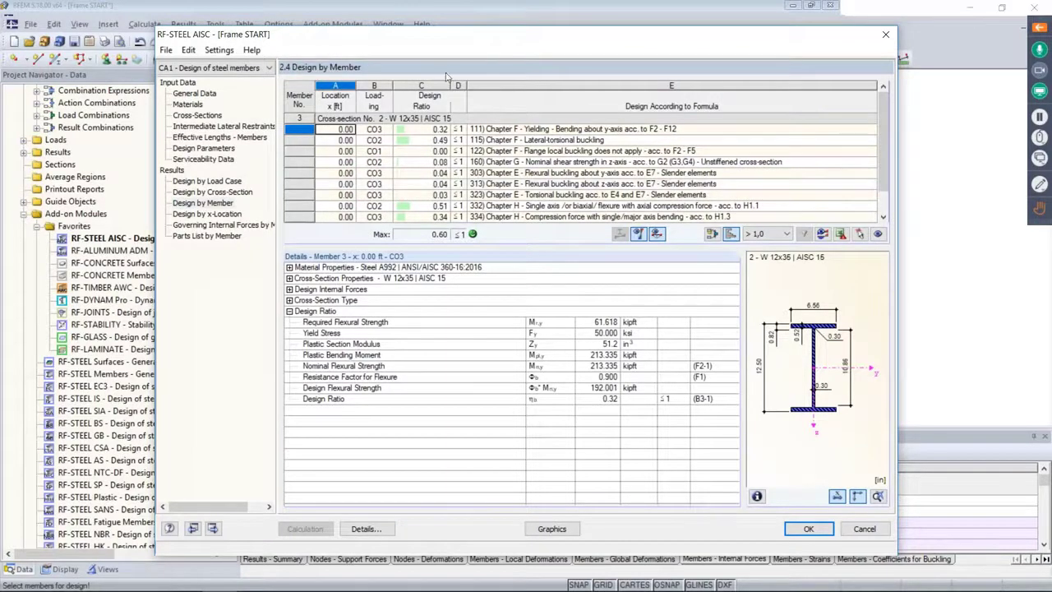
drag(445, 37, 466, 258)
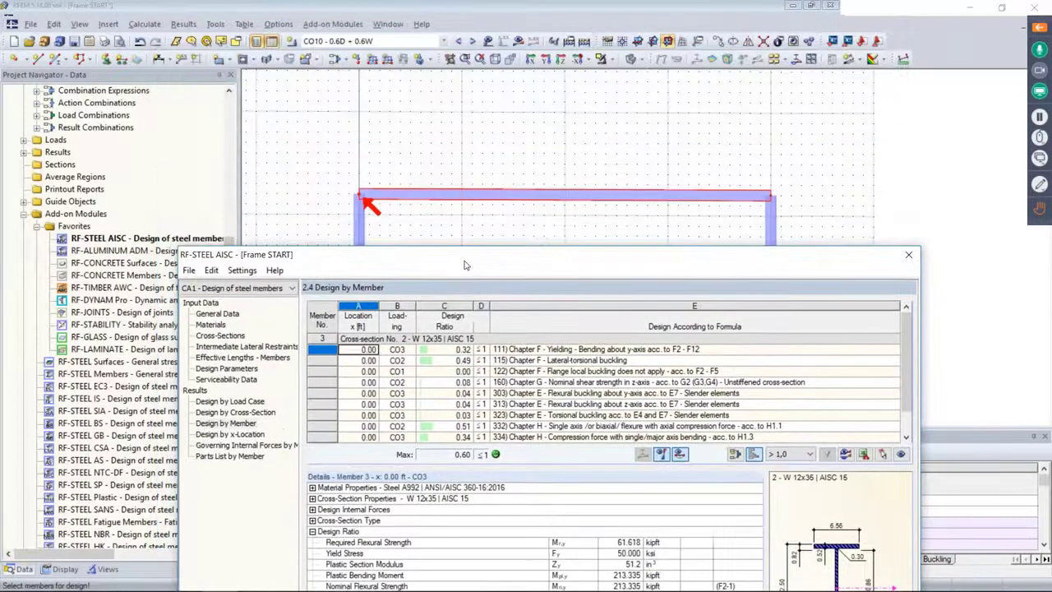
click(516, 374)
click(519, 395)
scroll(523, 403, down, 1)
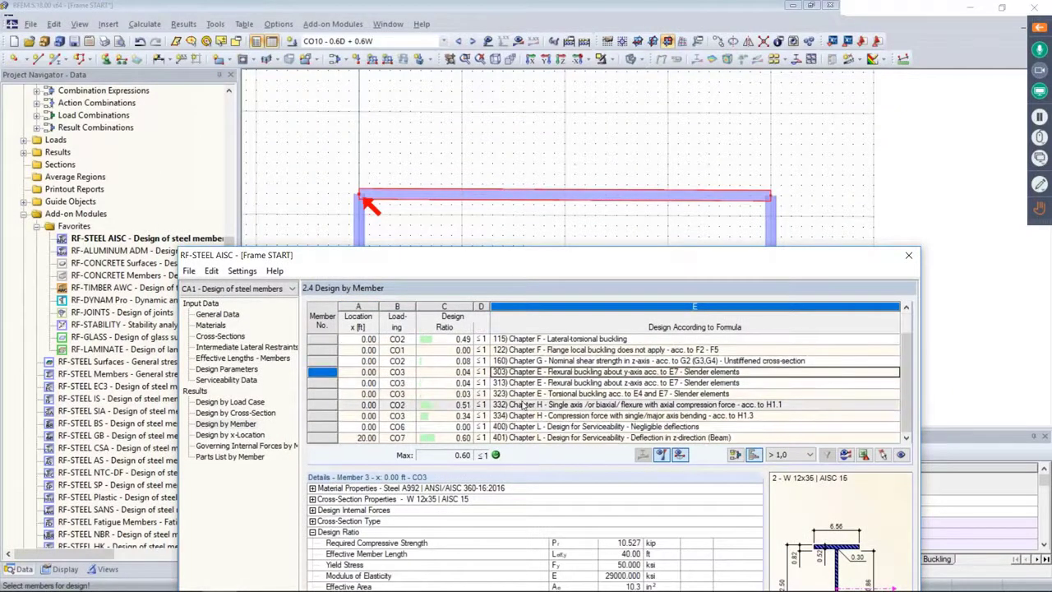
click(523, 404)
click(521, 415)
click(523, 437)
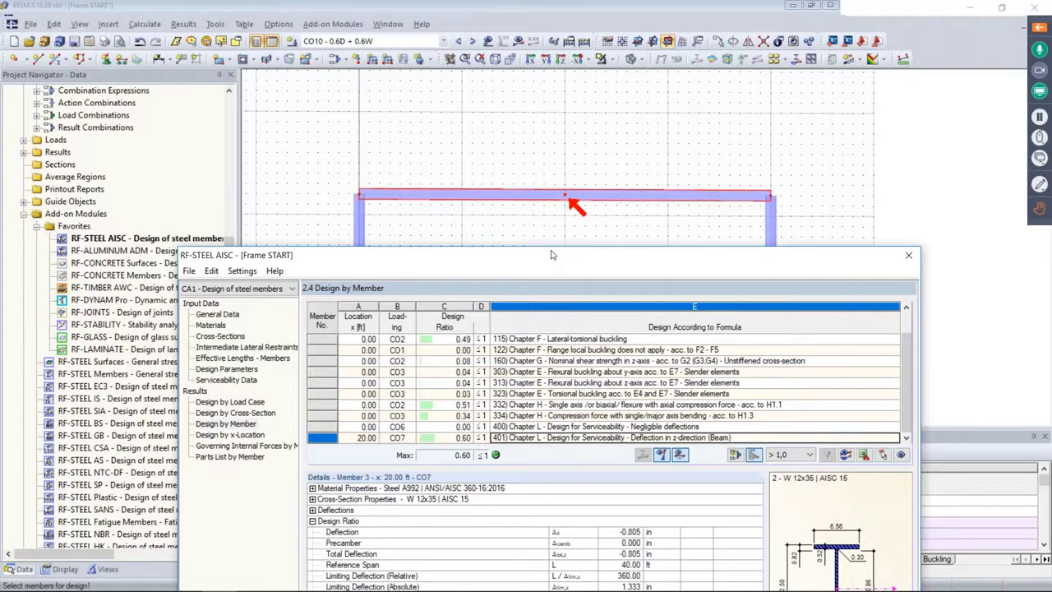
Step: Examine the design details of the Chapter F lateral-torsional buckling check for member 3
drag(541, 260, 539, 46)
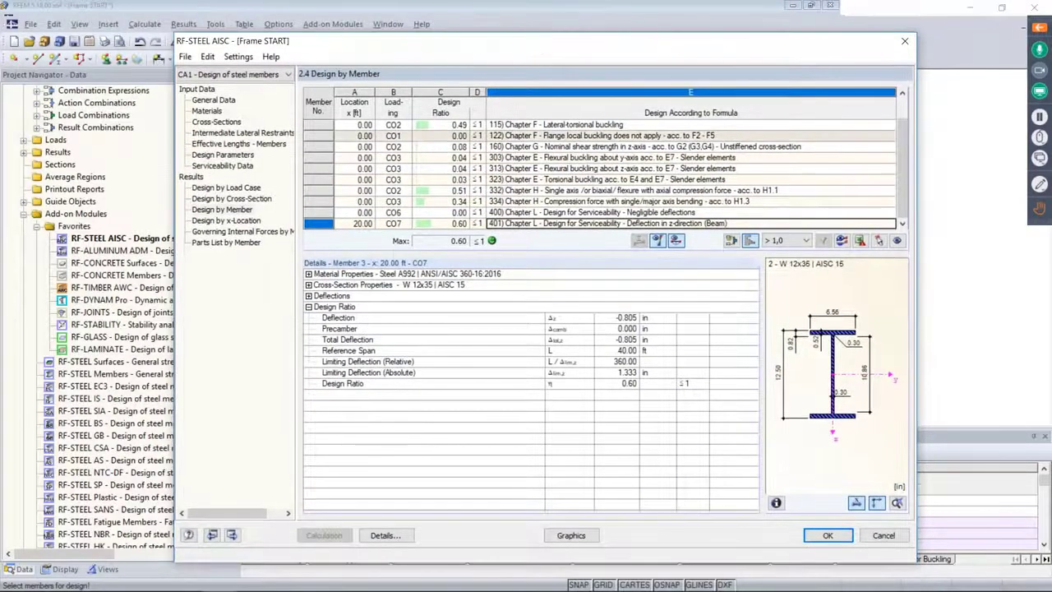
click(562, 125)
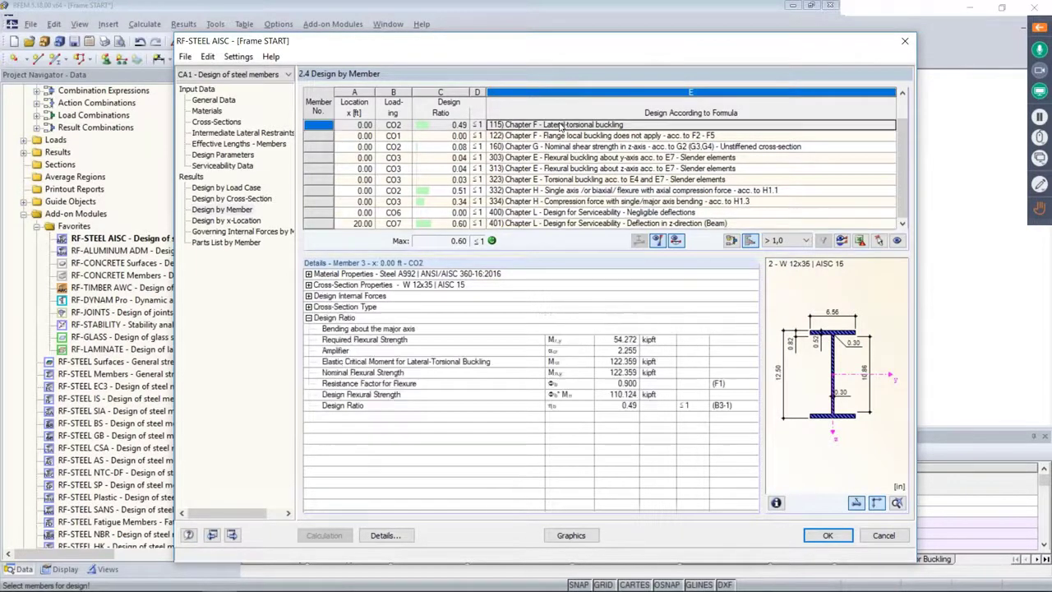
scroll(563, 148, up, 1)
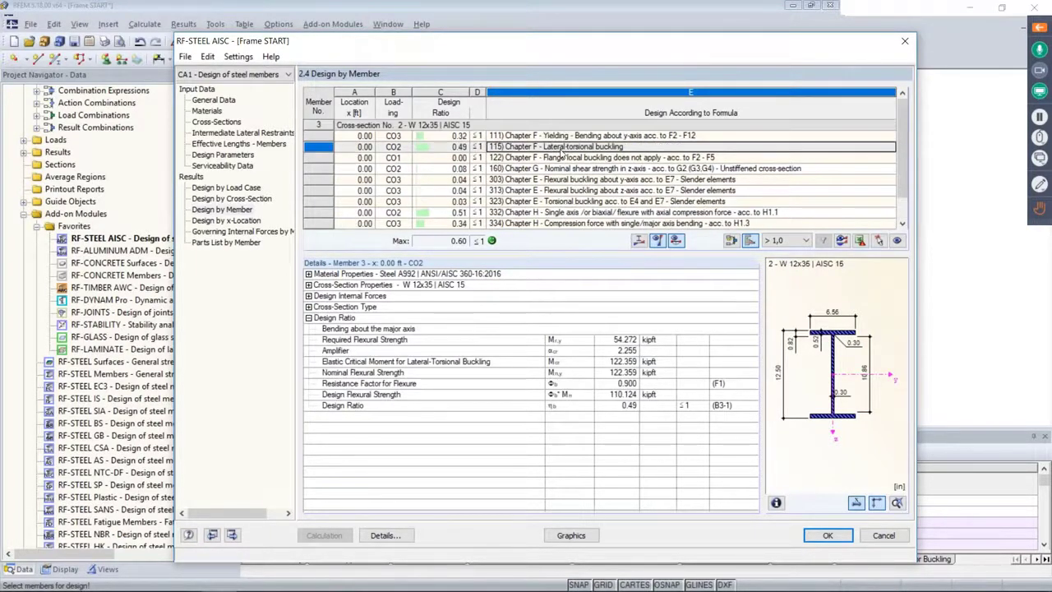
Step: Step through member 3's yielding, lateral-torsional buckling, flange local buckling, shear and y-axis flexural buckling checks, examining their design details
click(554, 136)
click(551, 147)
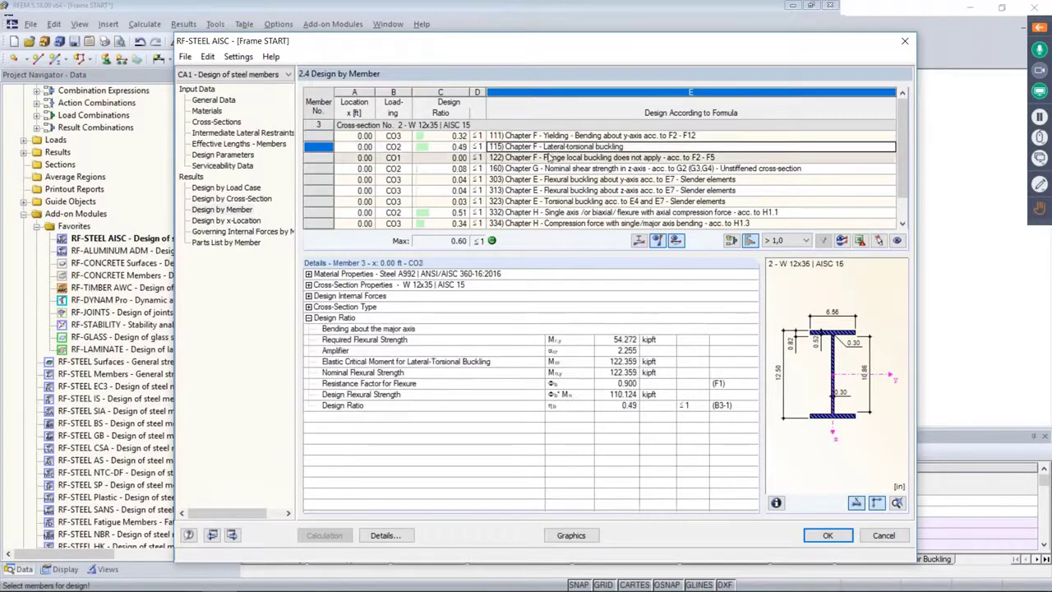
click(551, 157)
click(551, 170)
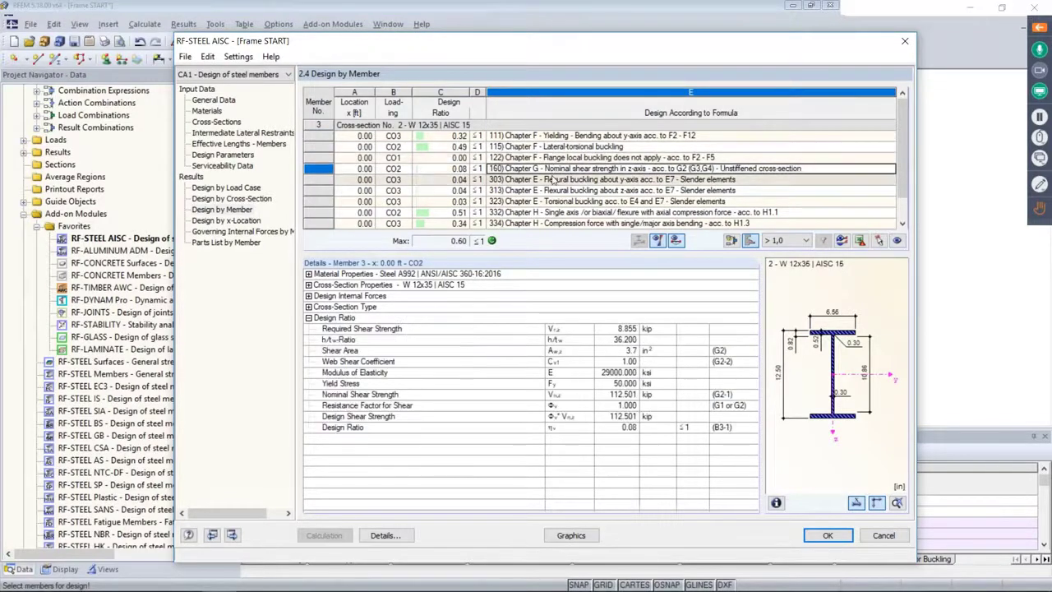
click(553, 179)
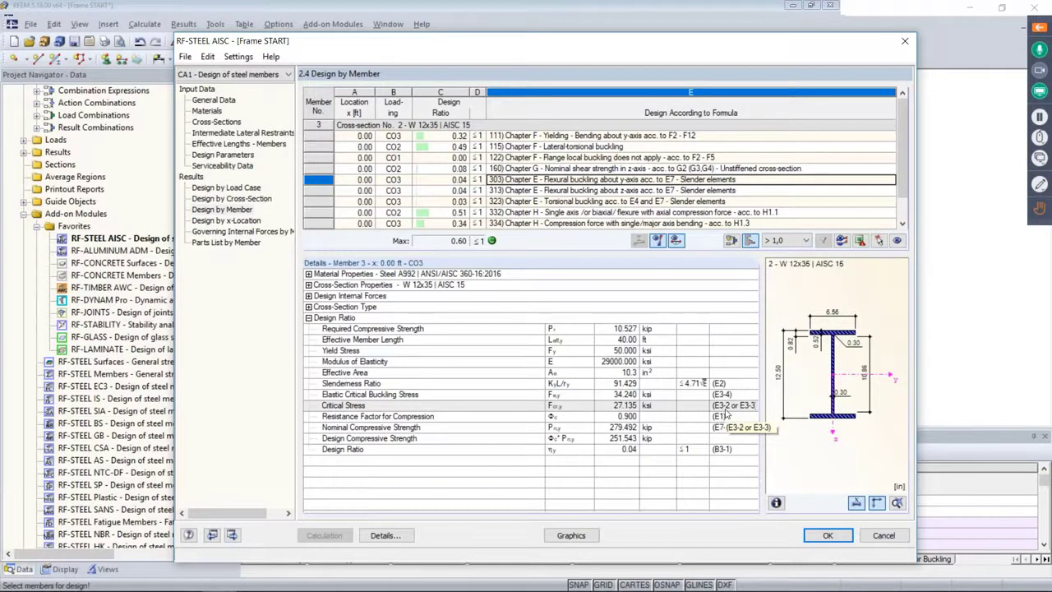
Step: Filter member 3's results to the maximum design ratio, examine the governing check, and return the filter setting to > 1,0
click(784, 240)
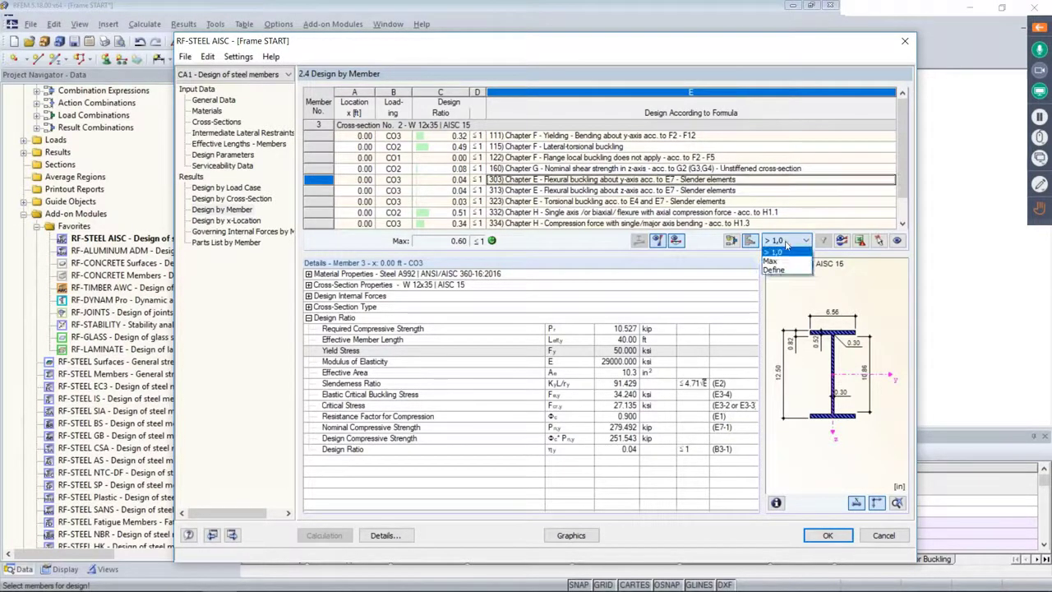
click(787, 263)
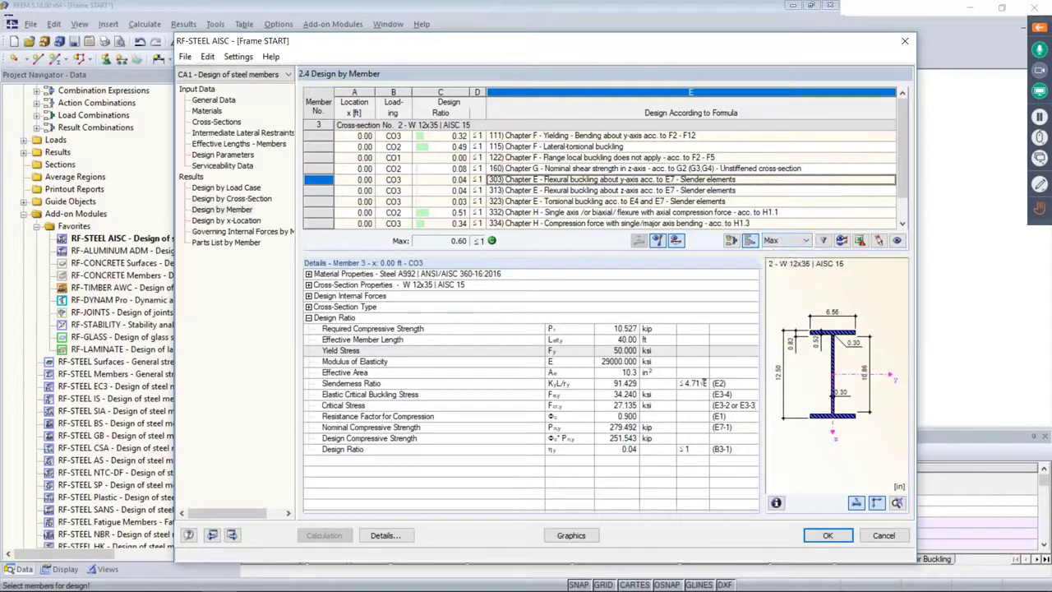
click(823, 240)
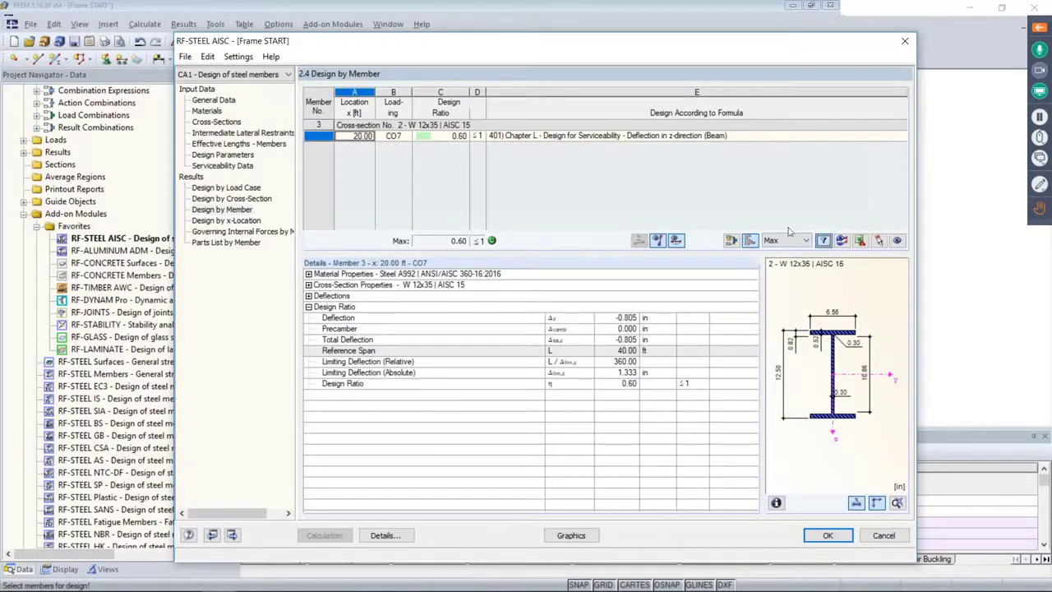
click(540, 137)
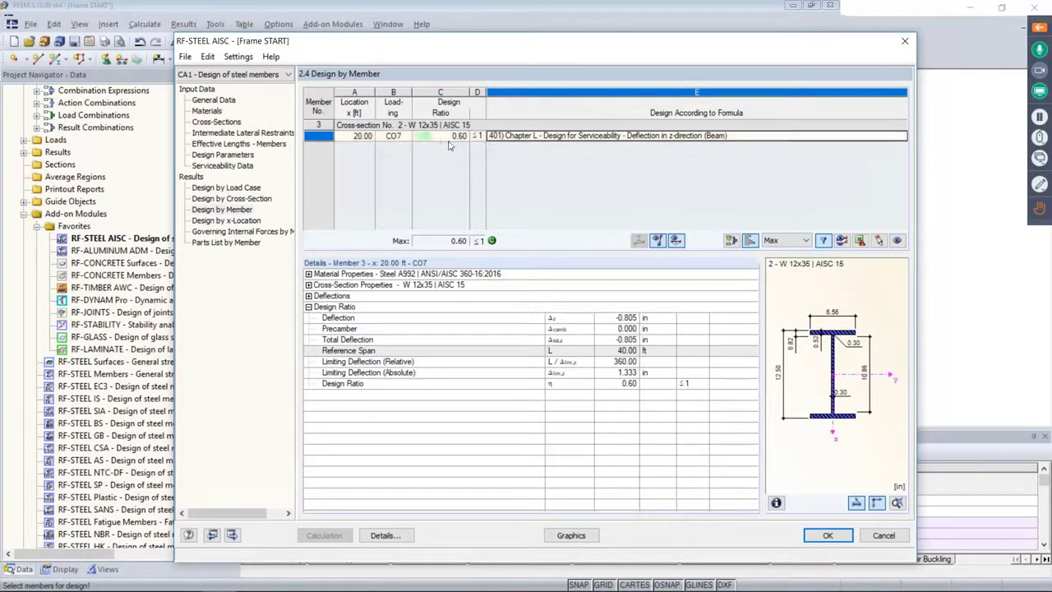
click(794, 241)
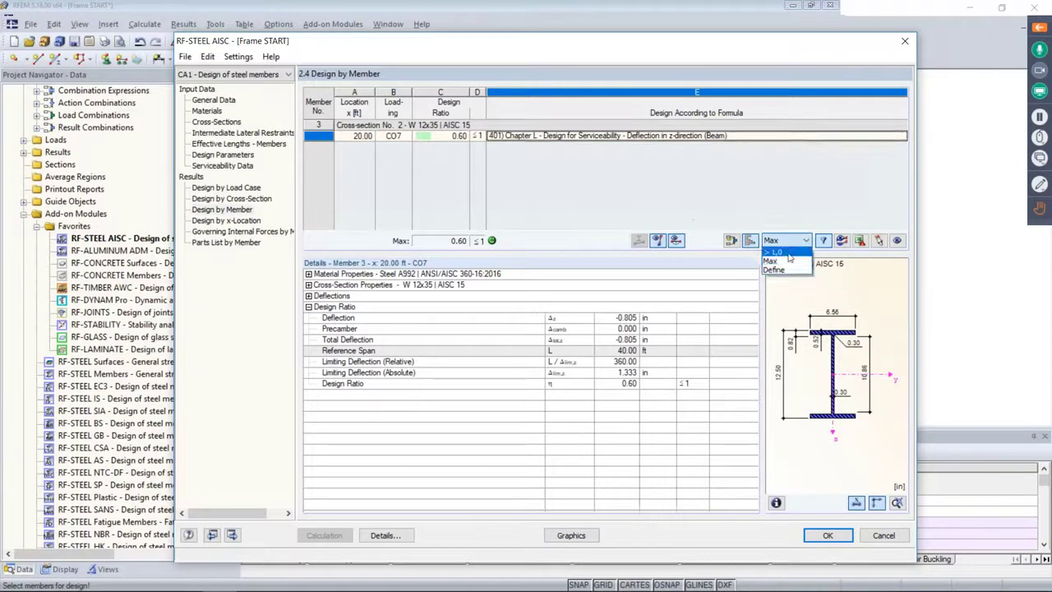
click(788, 252)
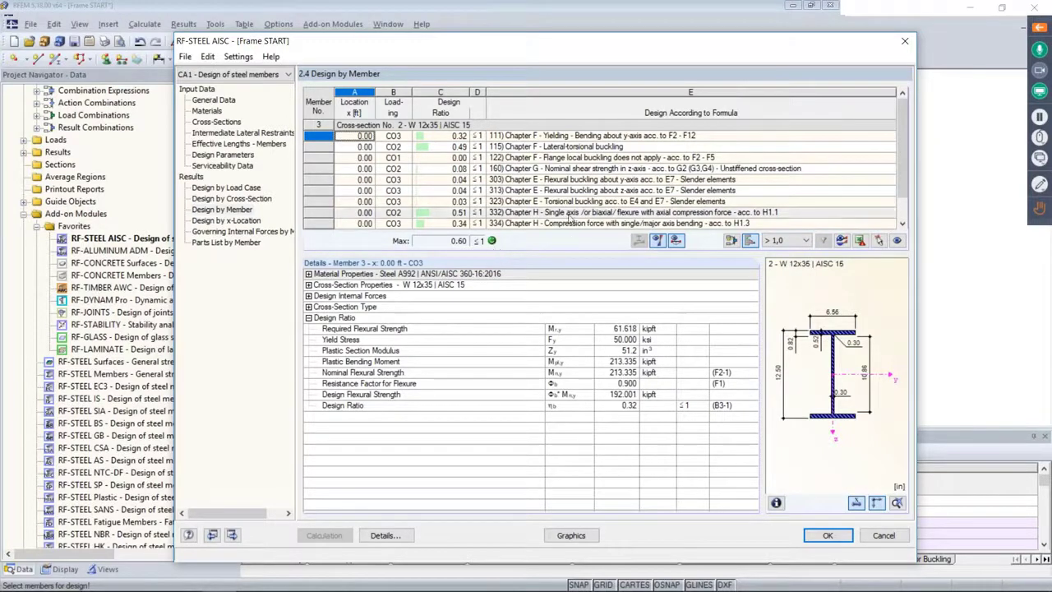
Step: Examine the mode shape of member 3's lateral-torsional buckling check from several angles with the display factor reduced to 0.10
click(551, 150)
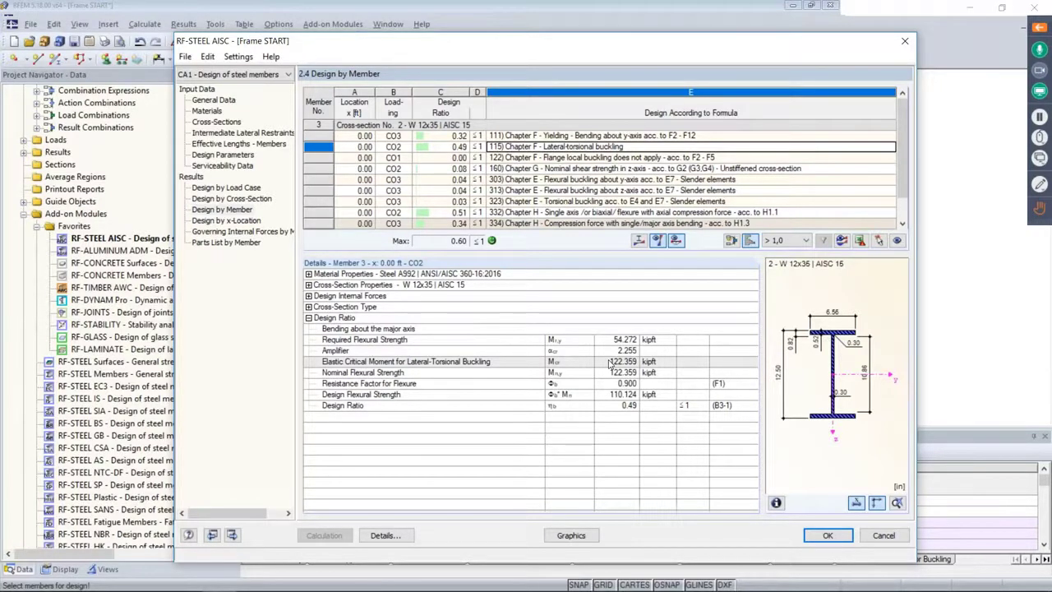
click(638, 241)
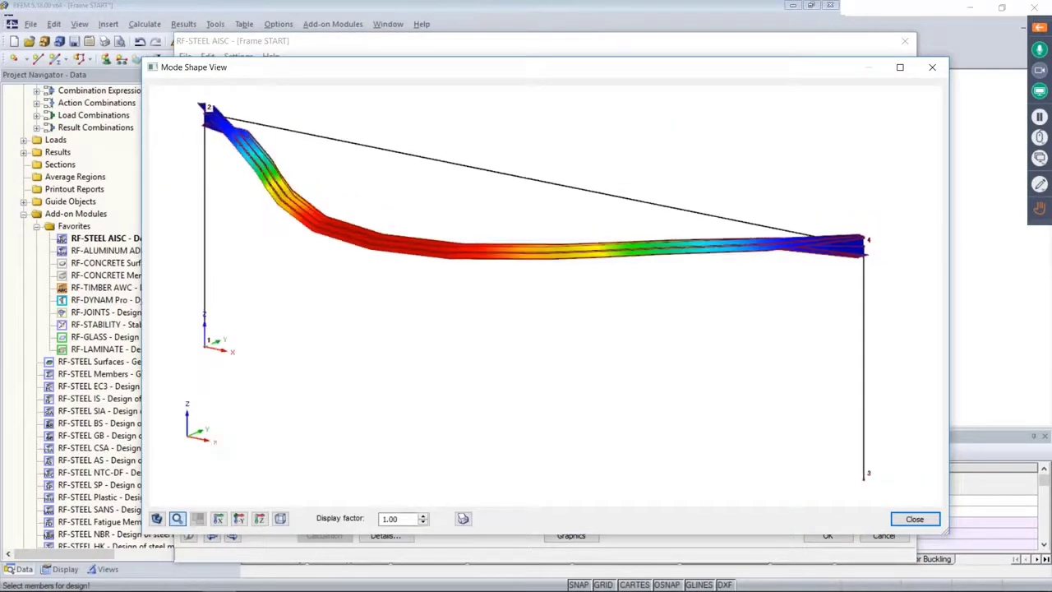
click(422, 522)
click(423, 523)
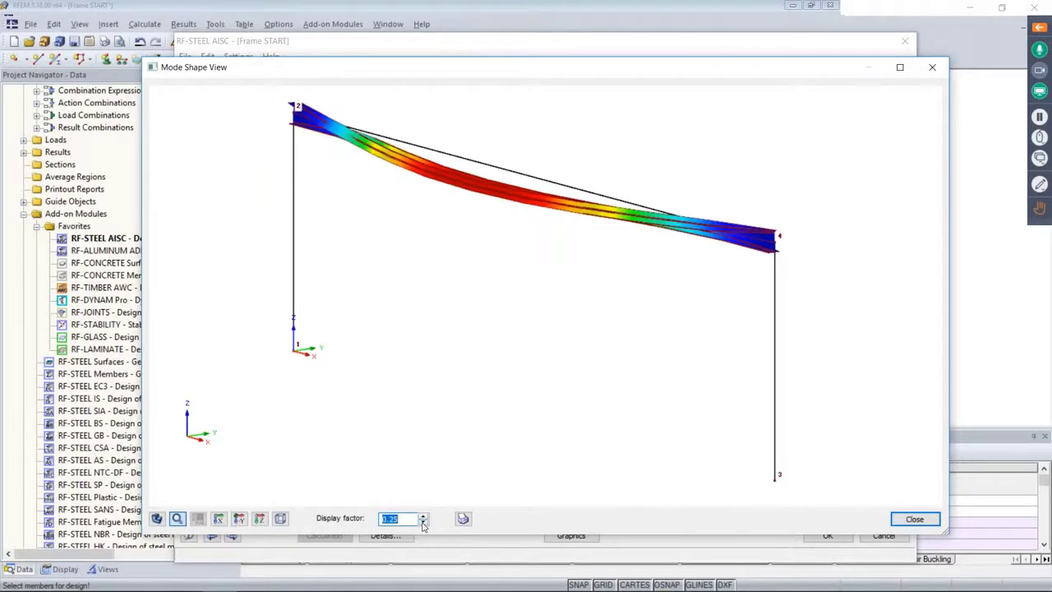
ctrl+middle_drag(638, 296, 425, 249)
click(422, 522)
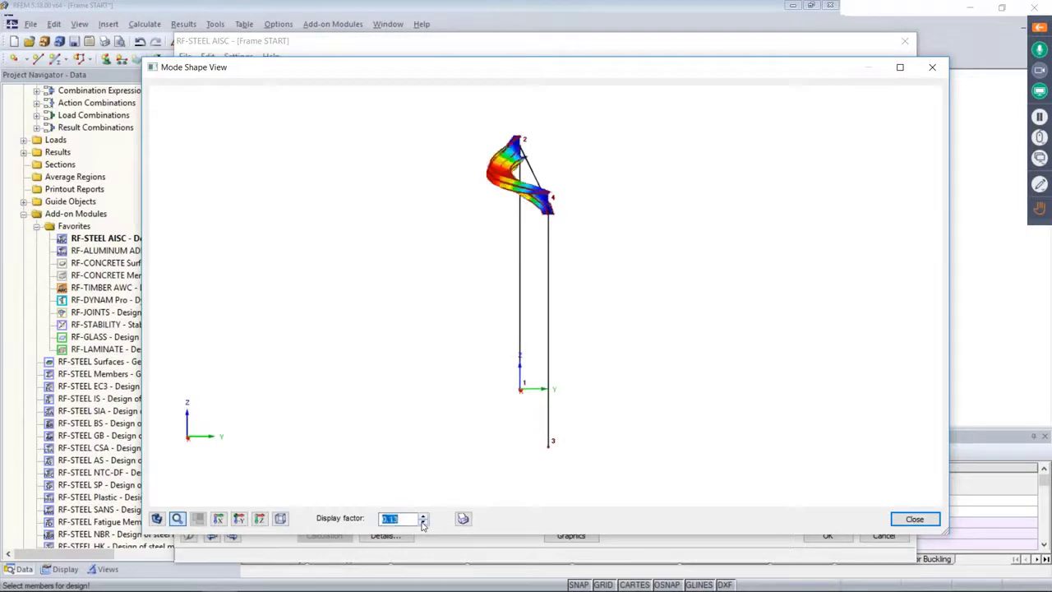
click(423, 524)
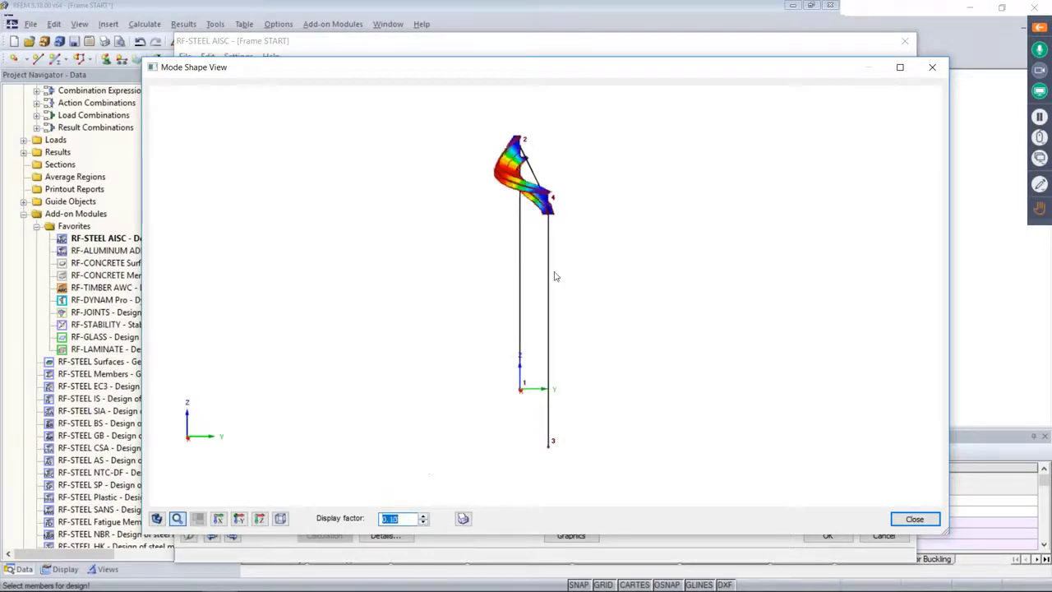
ctrl+middle_drag(513, 280, 643, 297)
scroll(644, 275, down, 1)
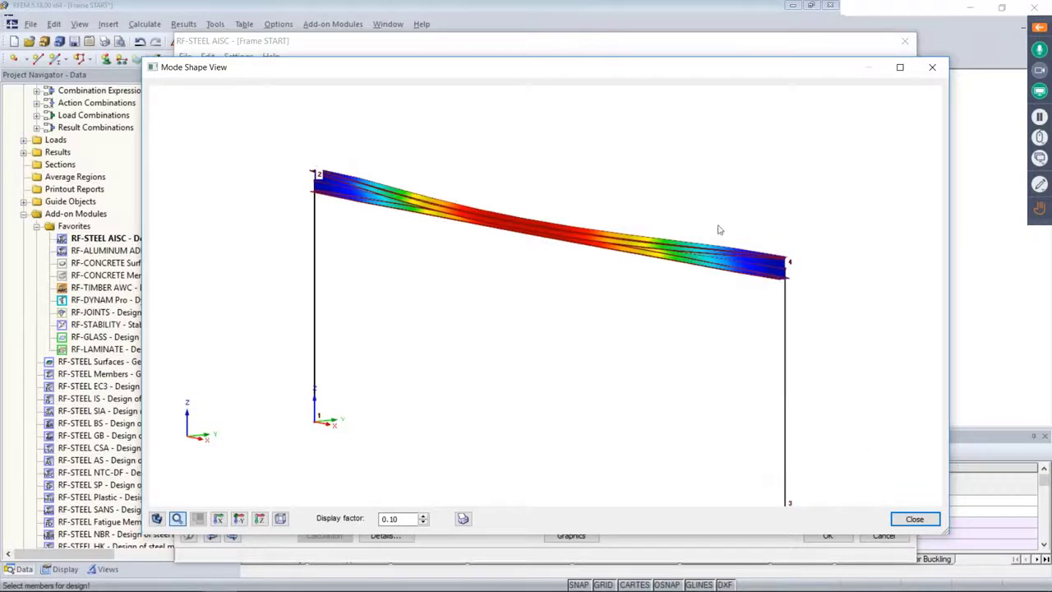
click(913, 519)
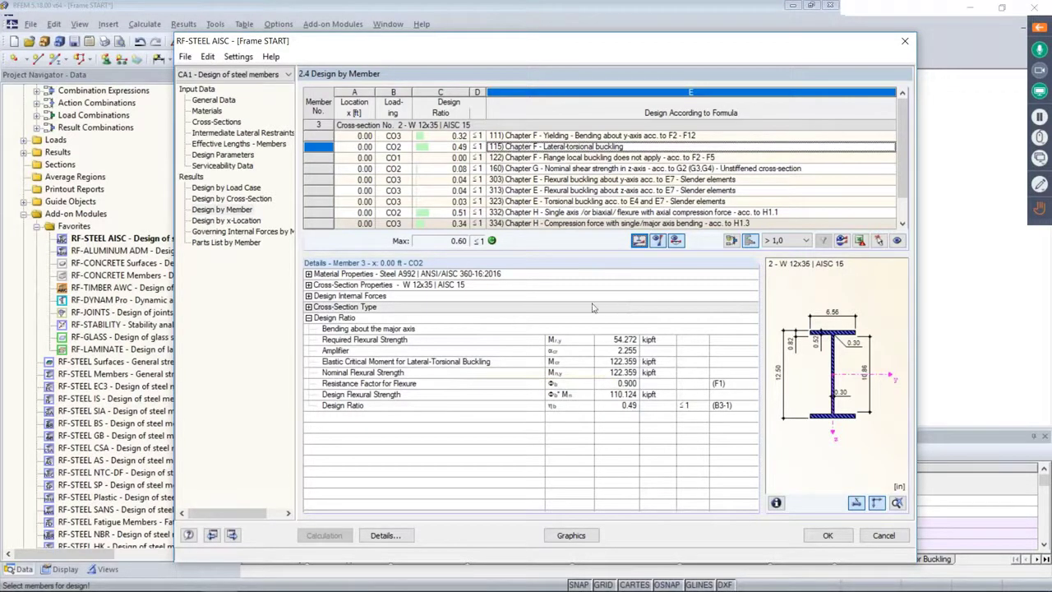
Step: Display the design ratios graphically on the frame and check the available load cases, keeping RF-STEEL AISC CA1 selected
click(571, 535)
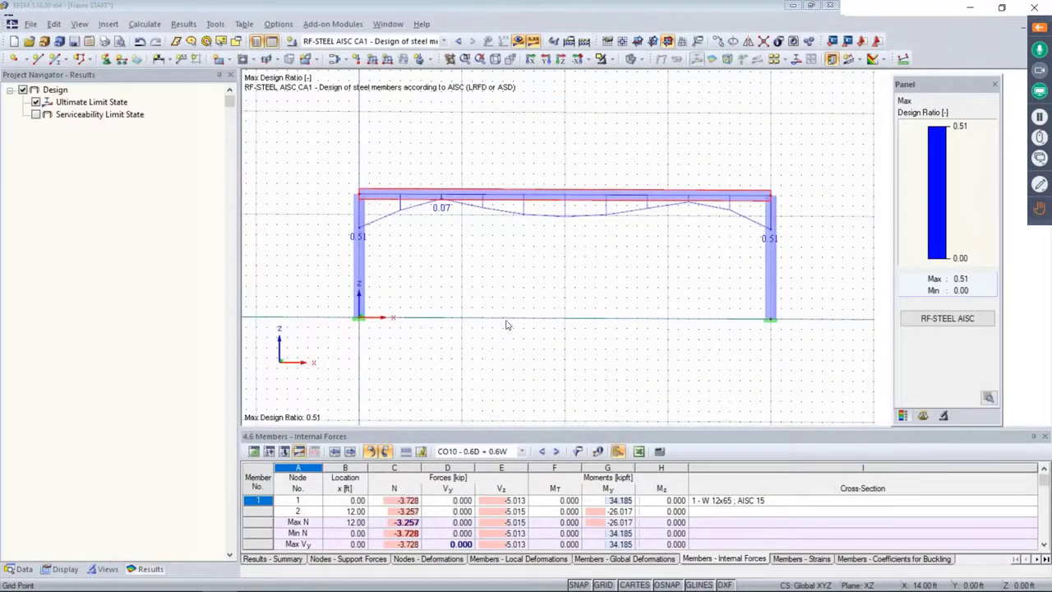
click(443, 41)
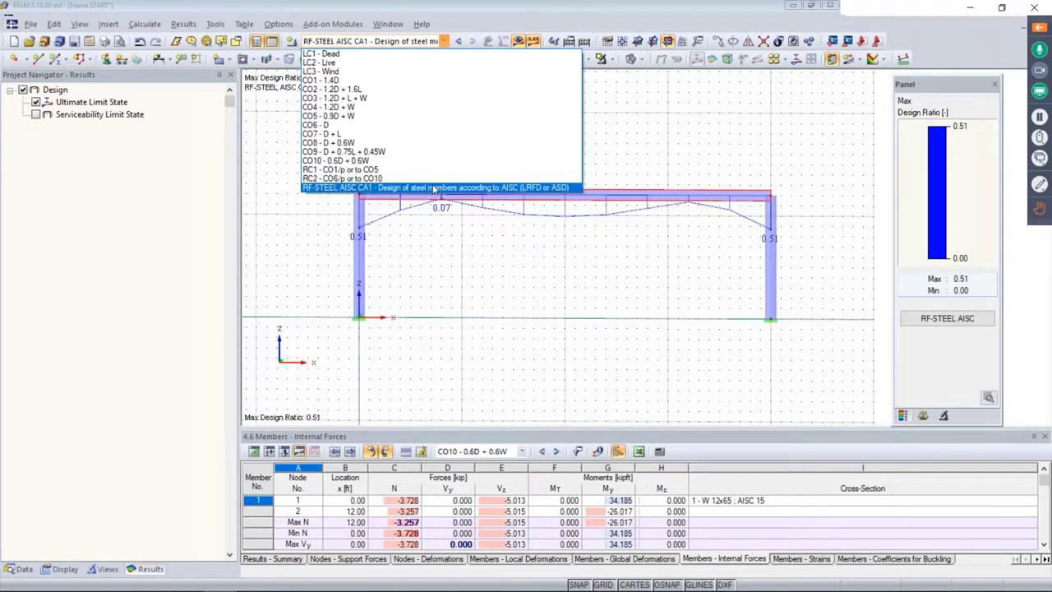
click(300, 39)
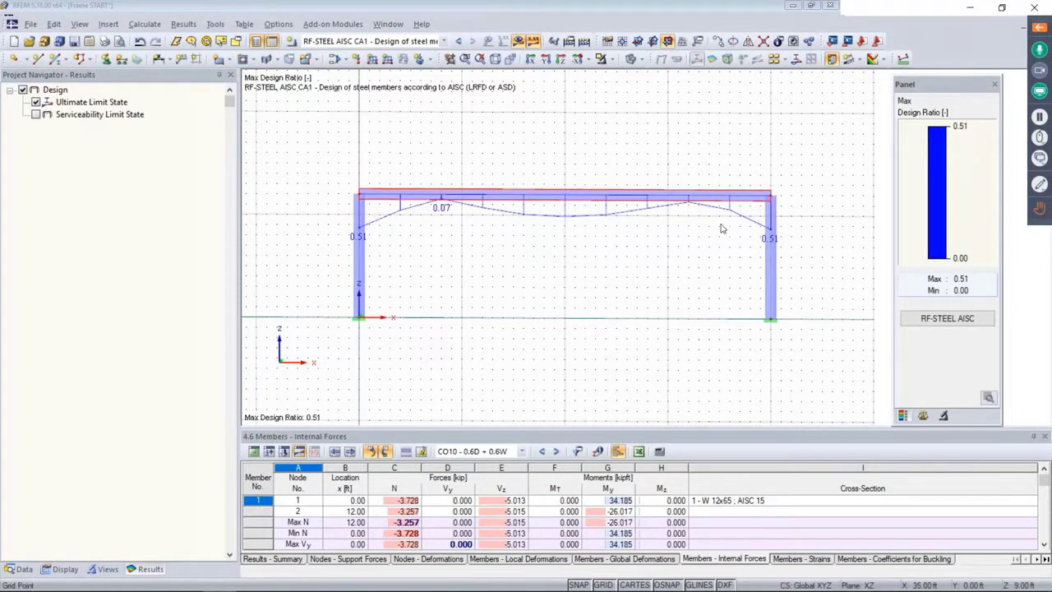
Step: Review the serviceability design ratio diagram alone and combined with the ultimate limit state on the beam, and hide the results
click(35, 114)
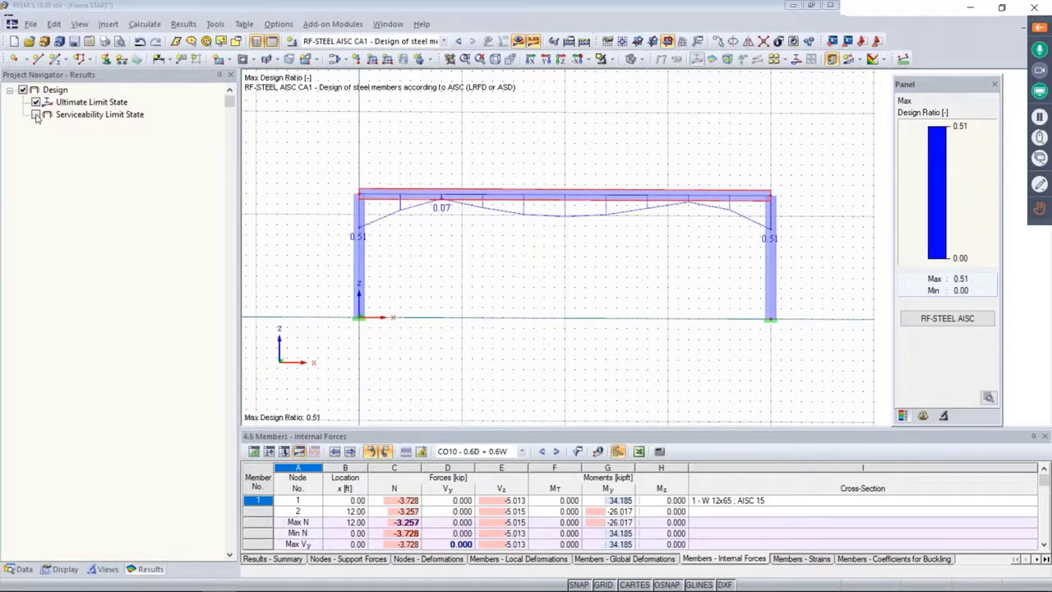
click(36, 102)
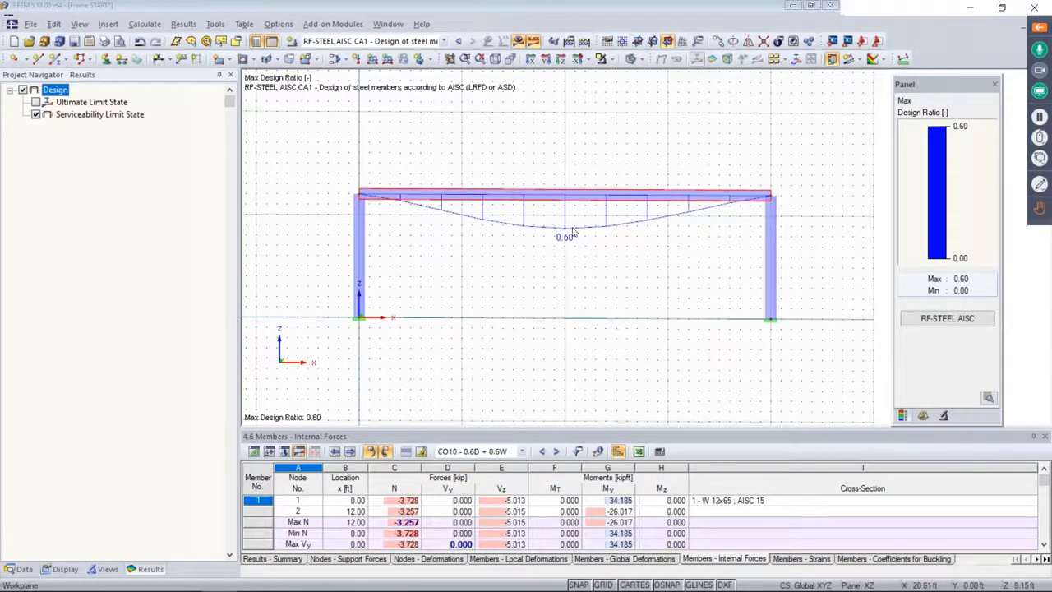
scroll(572, 209, up, 2)
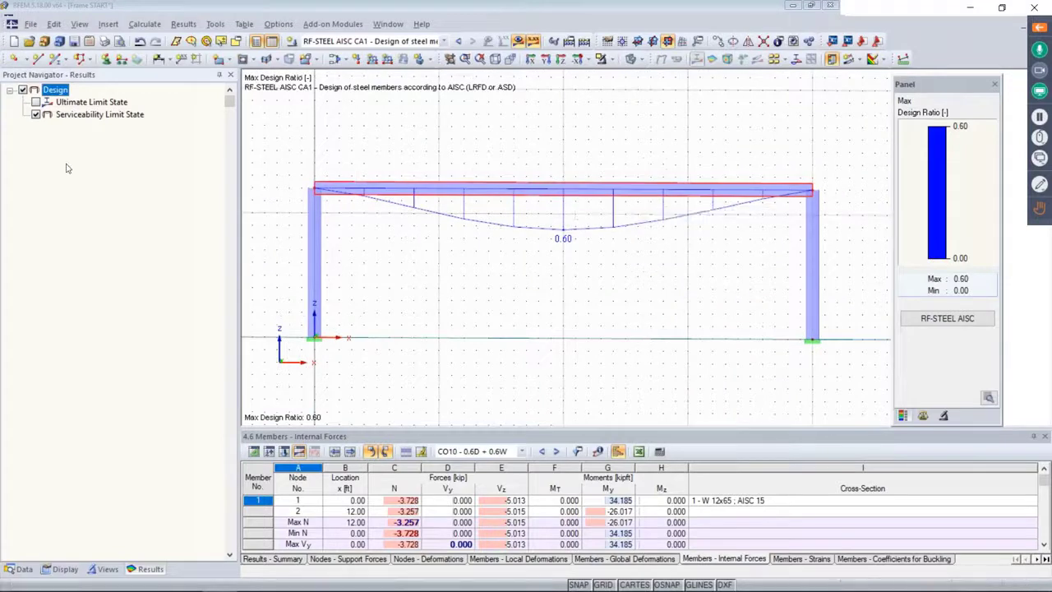
click(36, 102)
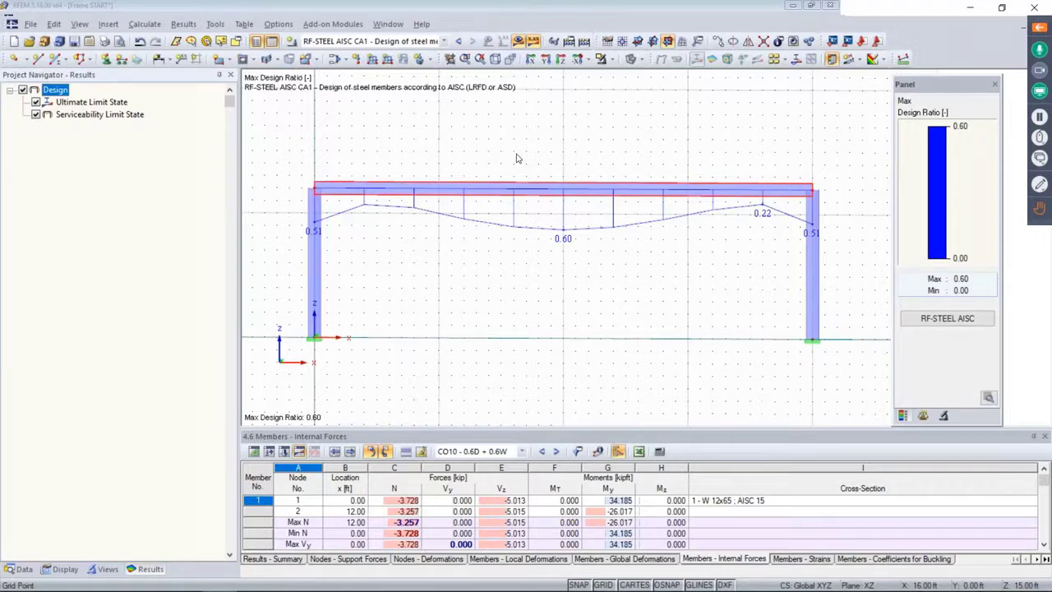
click(518, 40)
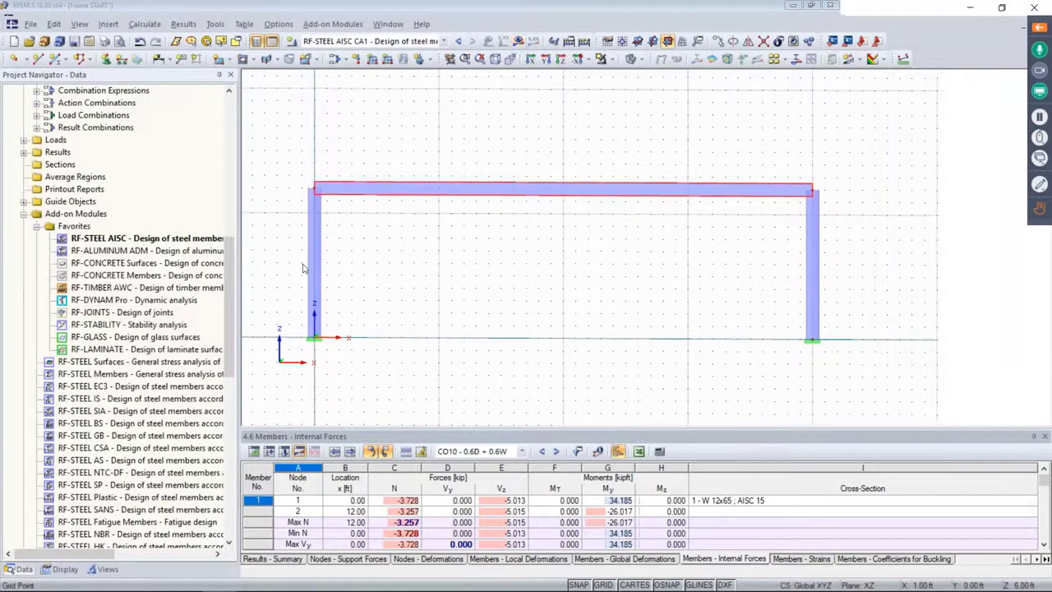
Step: Divide the horizontal beam, member 3, with one intermediate node, splitting the line at the new node
scroll(229, 272, up, 12)
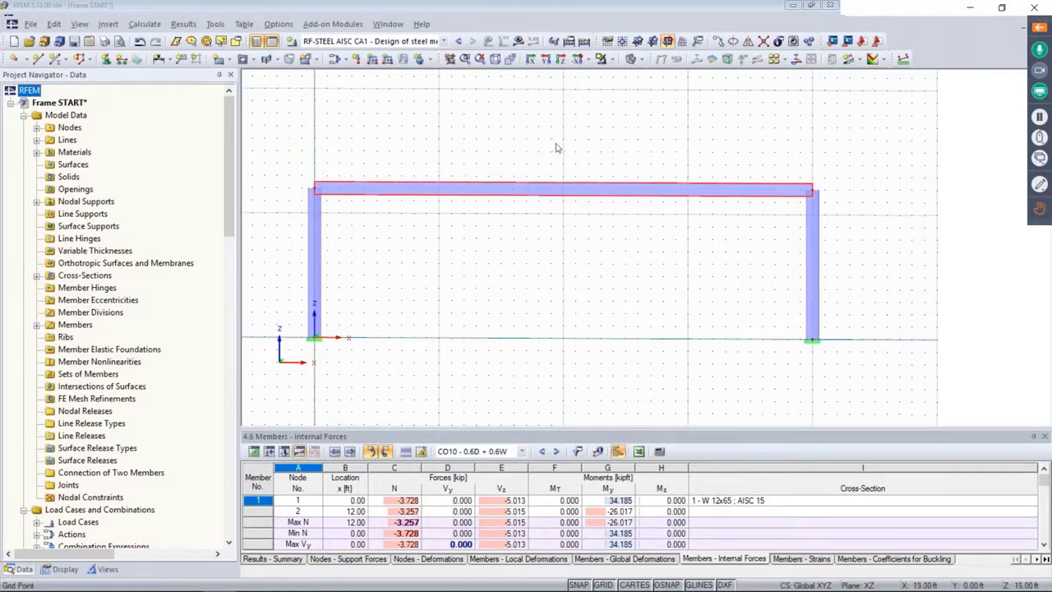
right_click(540, 195)
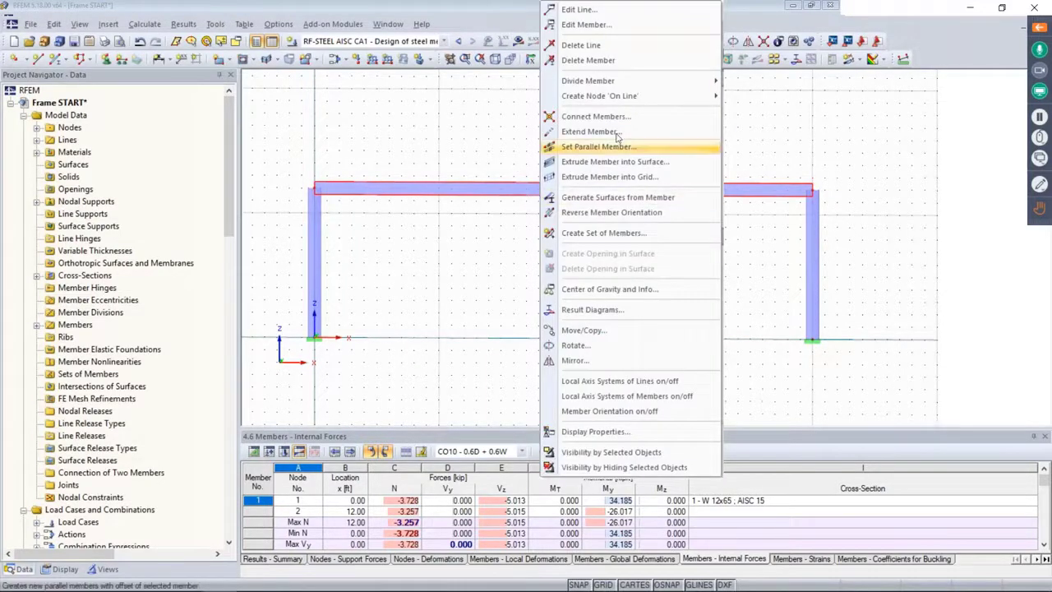
mouse_move(632, 81)
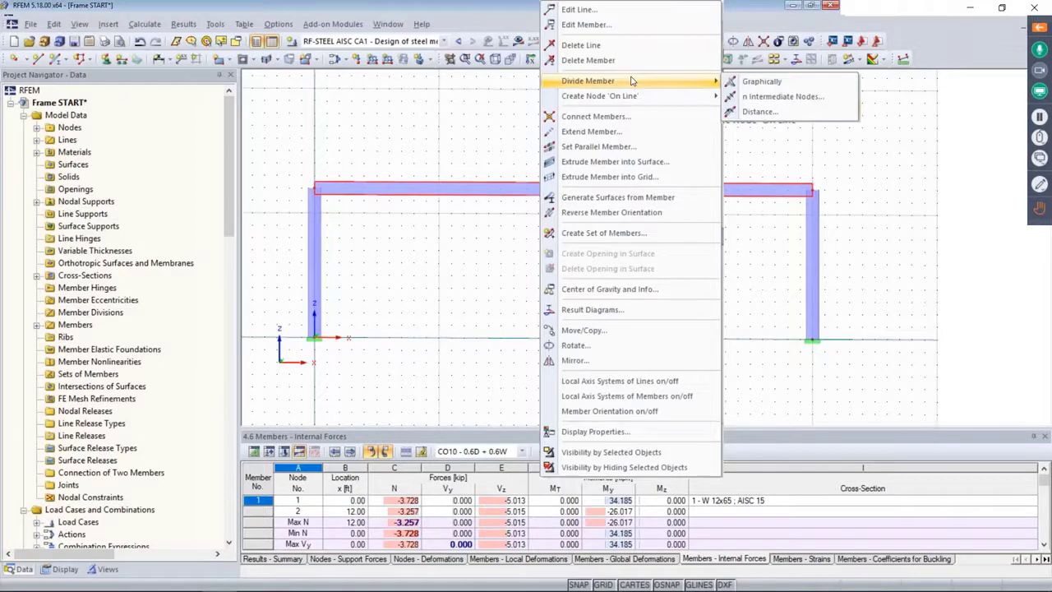
click(756, 98)
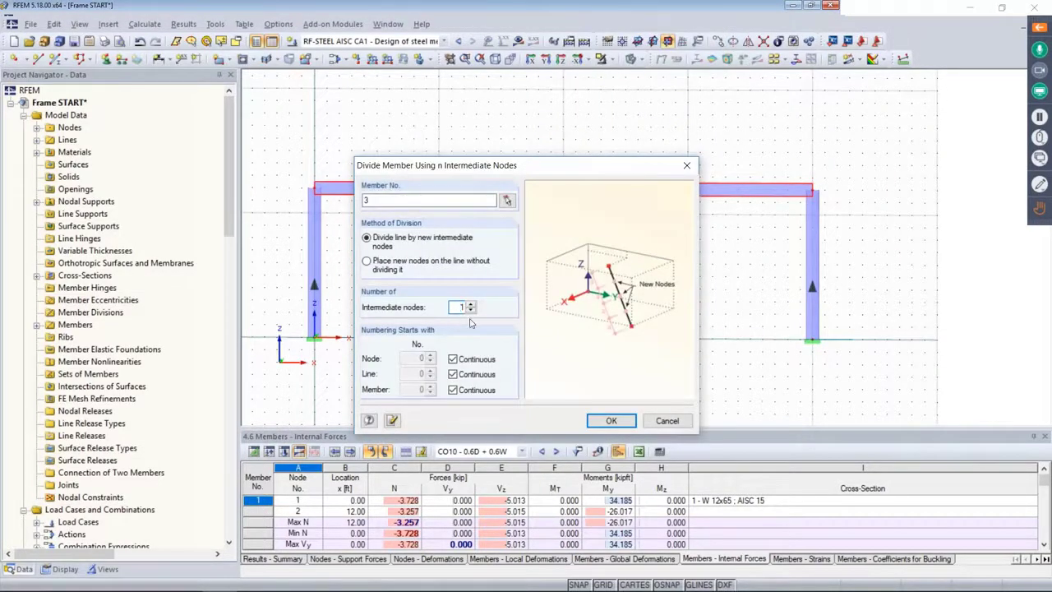
click(611, 419)
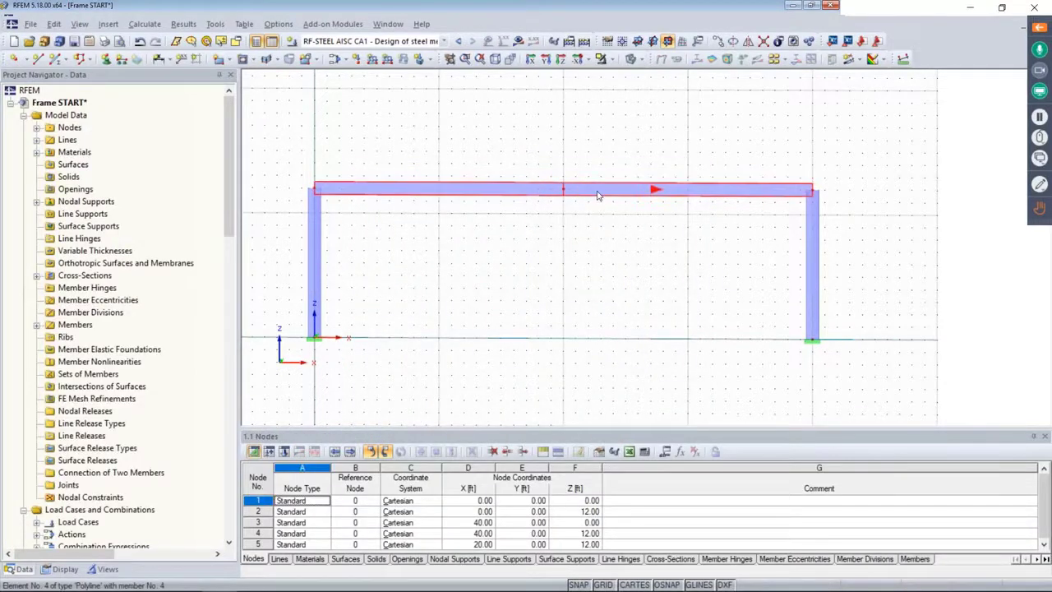
Step: Raise the beam's midspan node to Z 15.00 ft to form a gable frame with two sloping rafters
scroll(553, 217, up, 2)
middle_drag(566, 186, 595, 206)
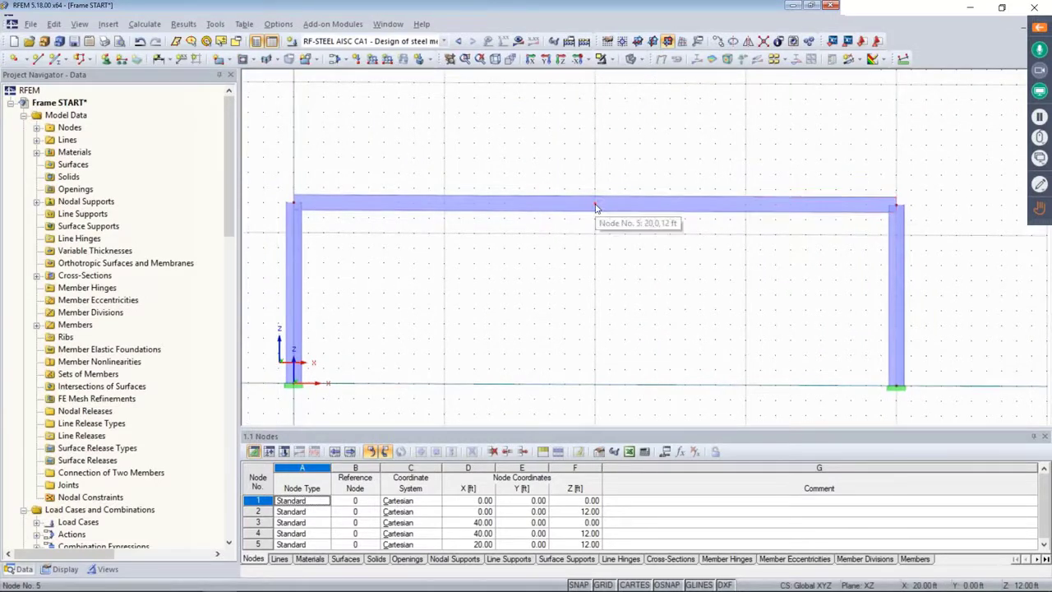
drag(596, 207, 594, 156)
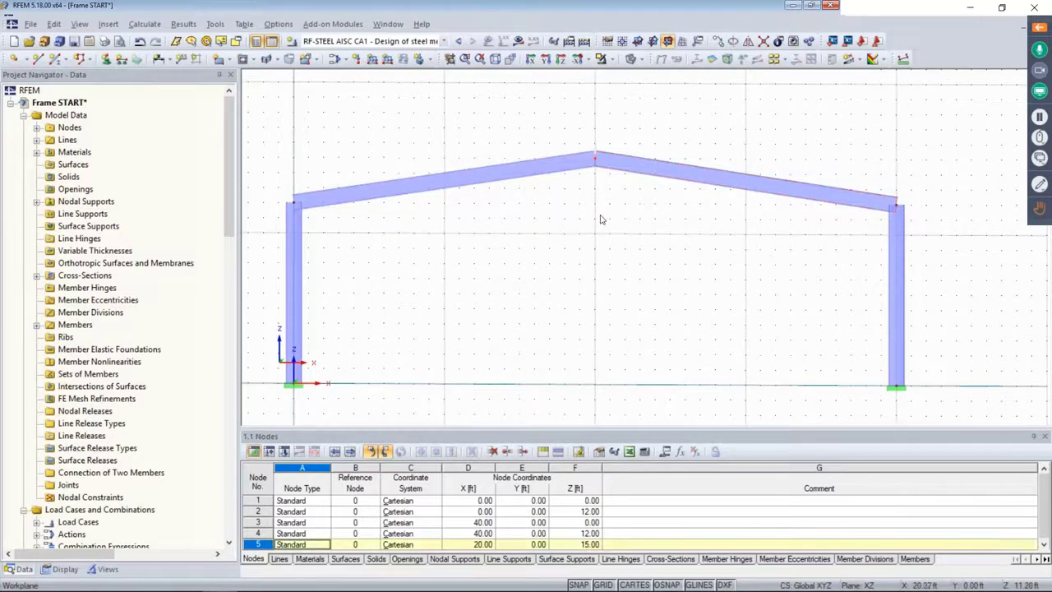
ctrl+middle_drag(600, 219, 706, 246)
scroll(706, 246, down, 1)
scroll(614, 240, up, 1)
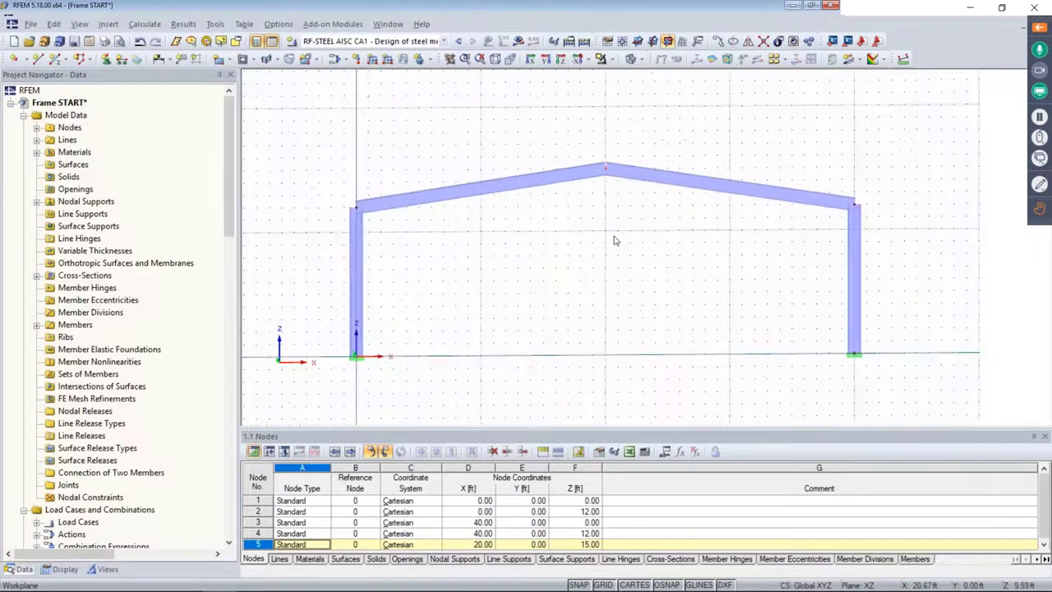
scroll(614, 240, up, 1)
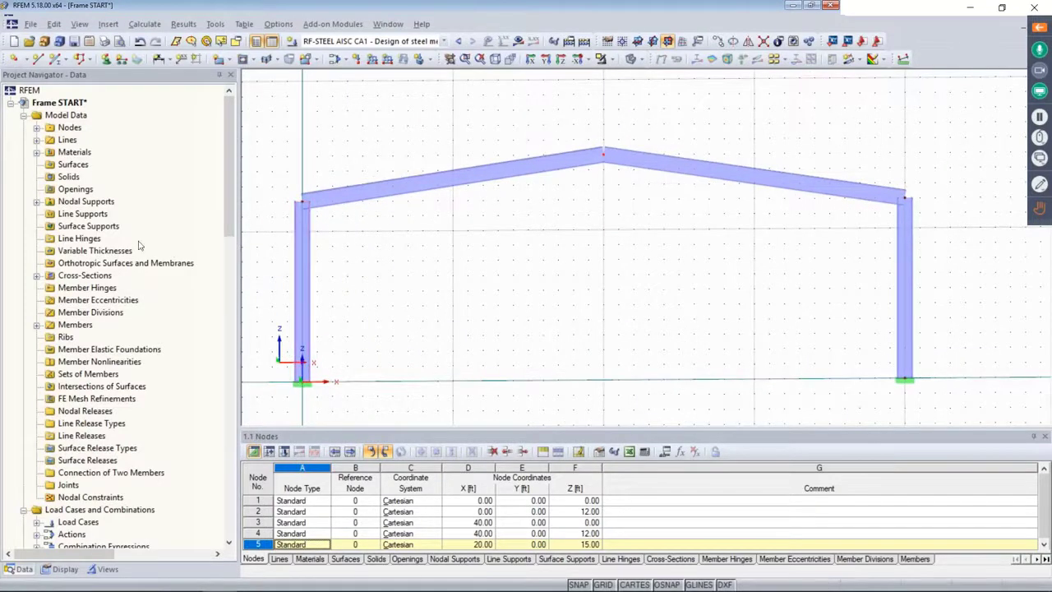
Step: Open the rafters' cross-section, number 2, for editing and bring up the rolled I-sections of the cross-section library
click(36, 276)
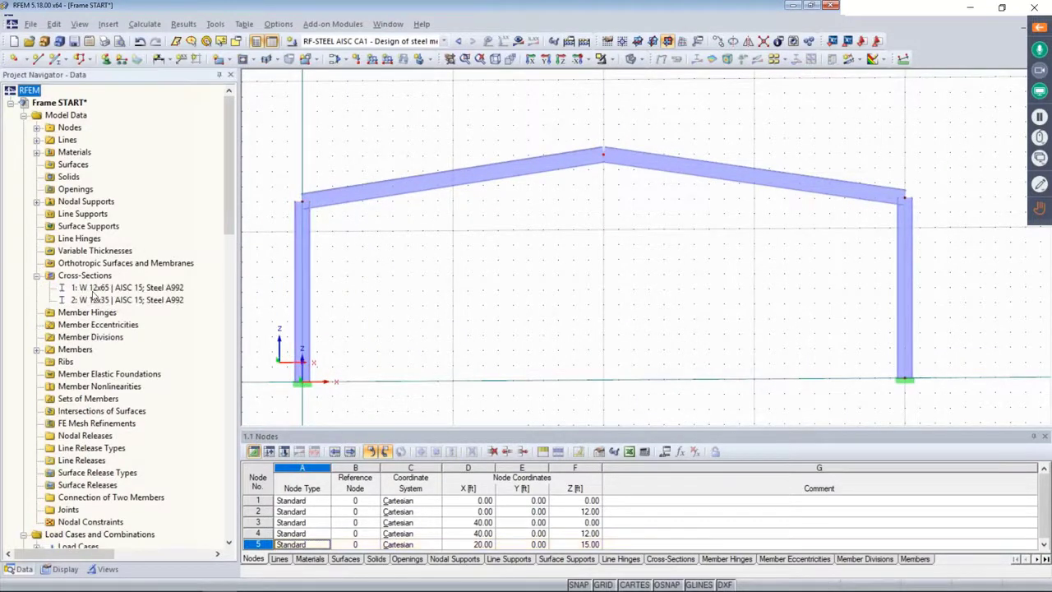
click(95, 302)
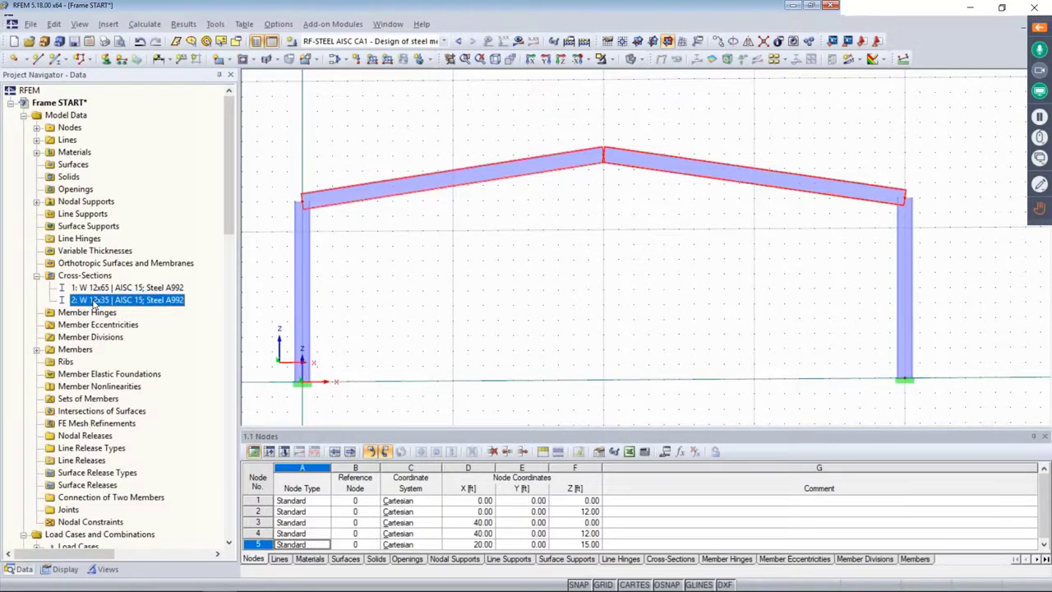
double_click(93, 301)
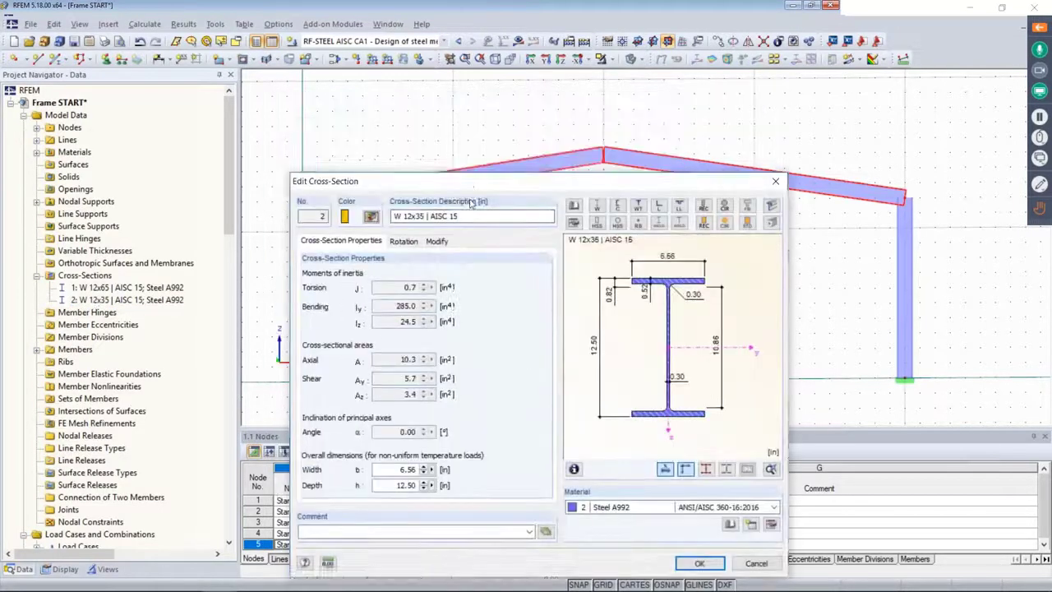
drag(579, 181, 595, 89)
click(606, 113)
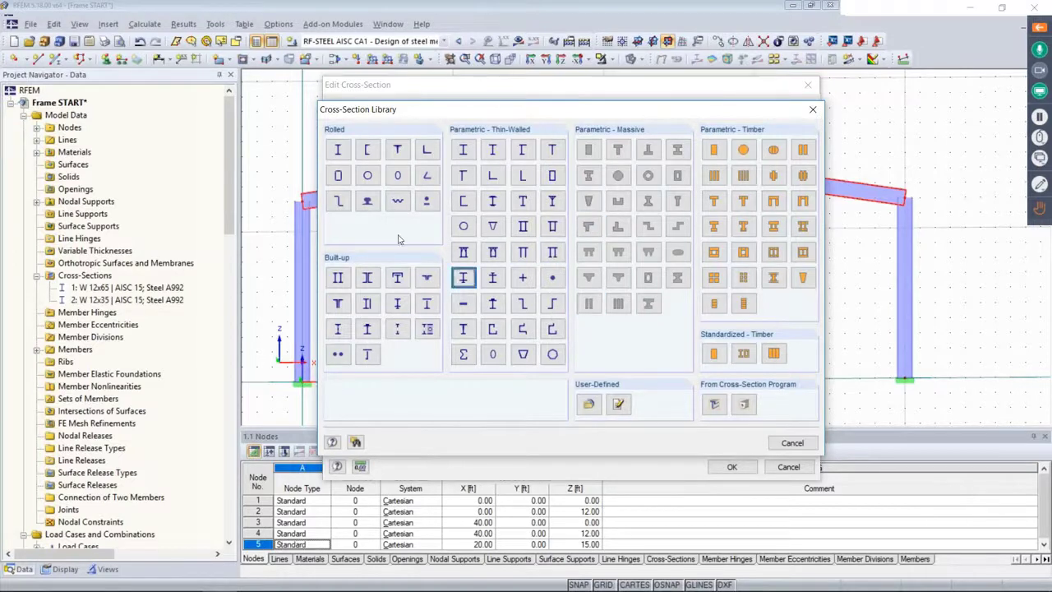
click(338, 152)
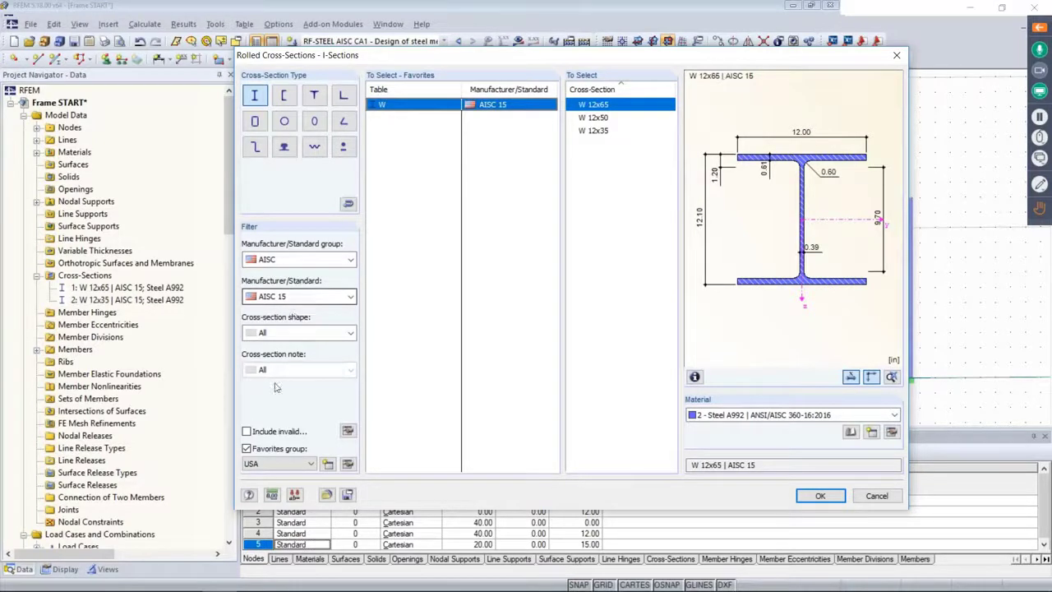
Step: Browse the full AISC 15 W-section list without the favorites filter and restore the USA favorites group
click(246, 448)
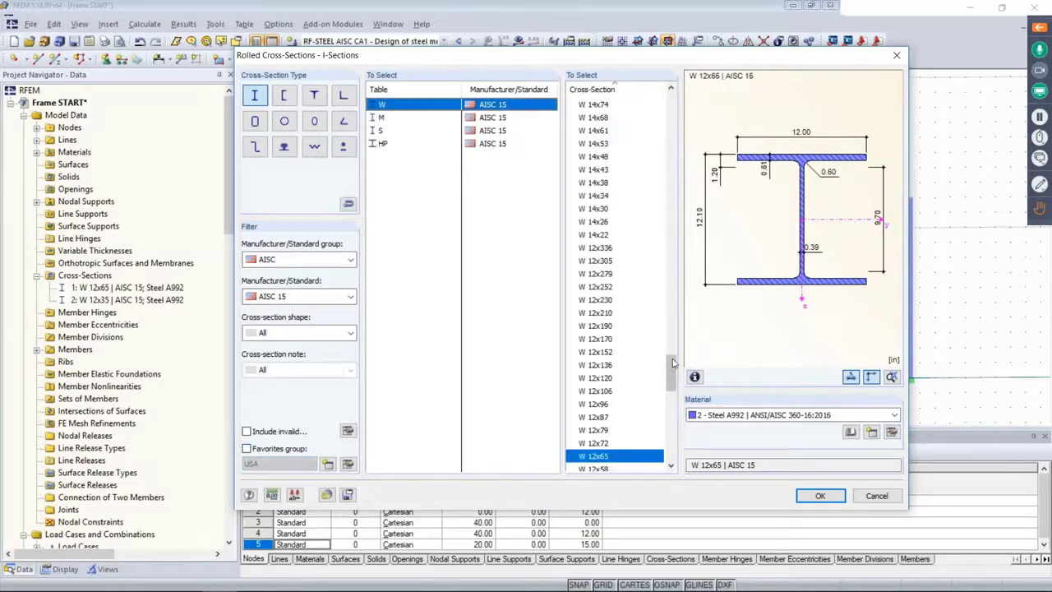
mouse_move(674, 362)
mouse_down()
mouse_move(670, 103)
mouse_move(645, 349)
mouse_move(654, 377)
mouse_move(676, 268)
mouse_move(670, 351)
mouse_up()
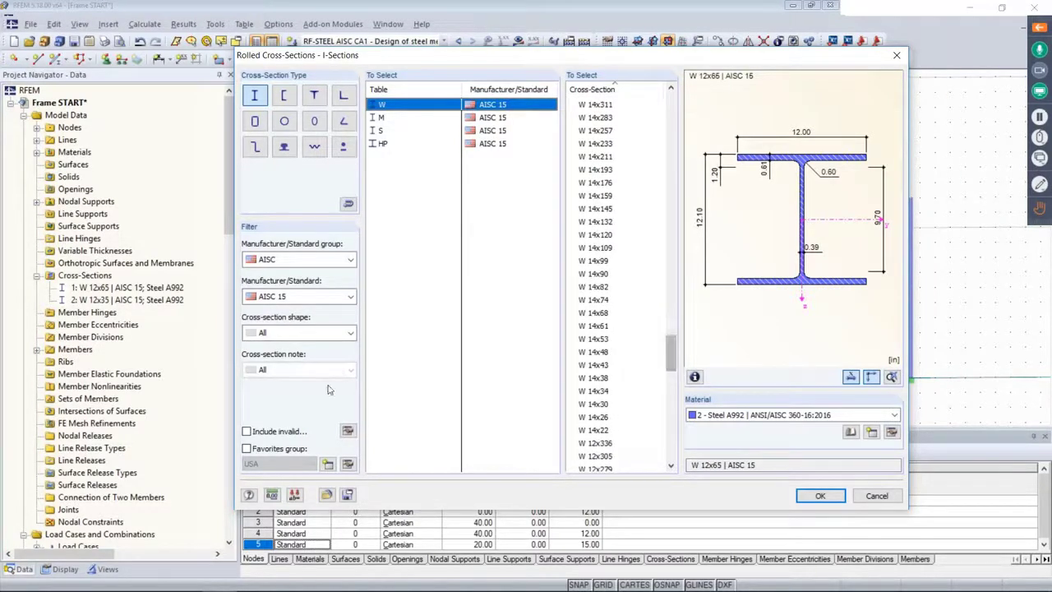
click(247, 449)
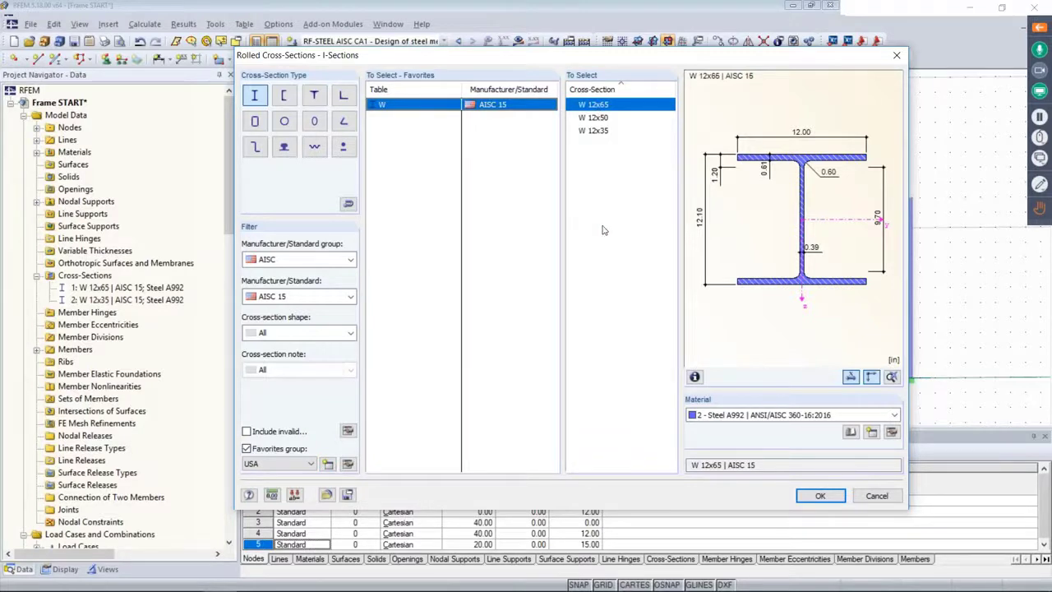
Step: Assign the W 12x50 section from AISC 15 to cross-section 2 for both rafters
click(599, 120)
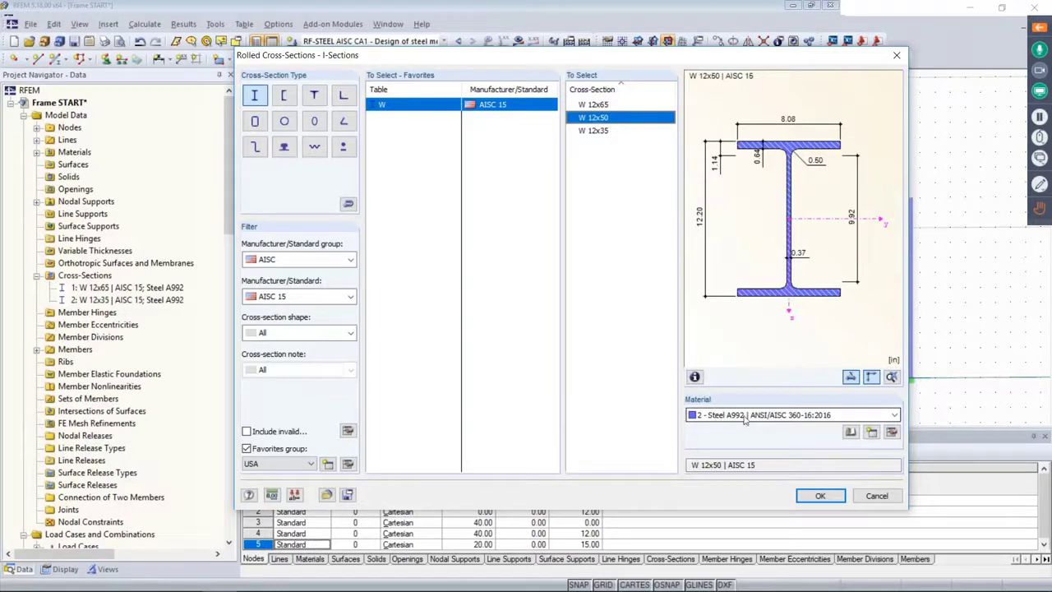
click(816, 495)
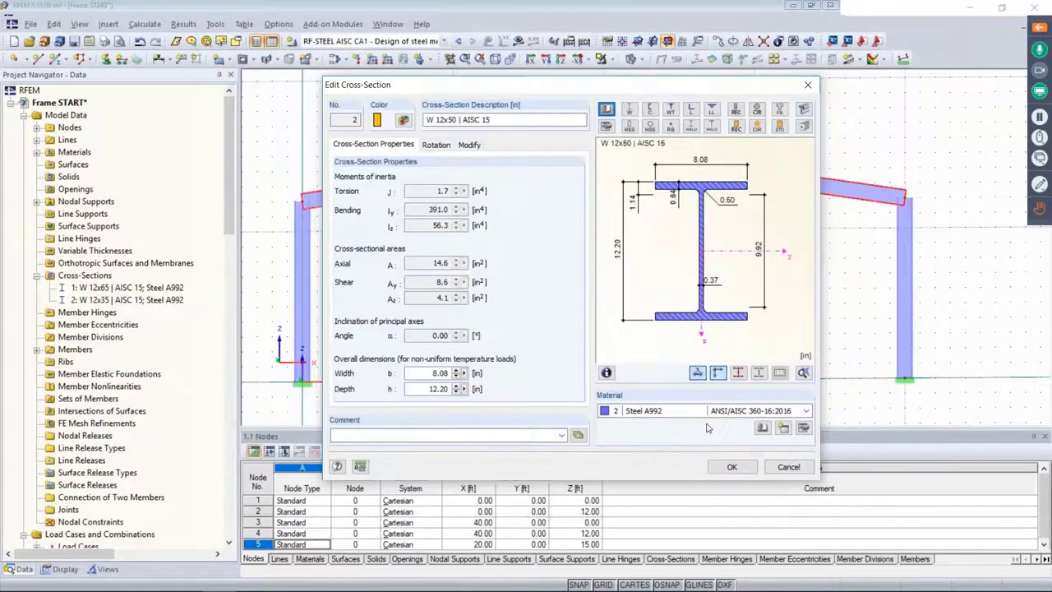
click(732, 465)
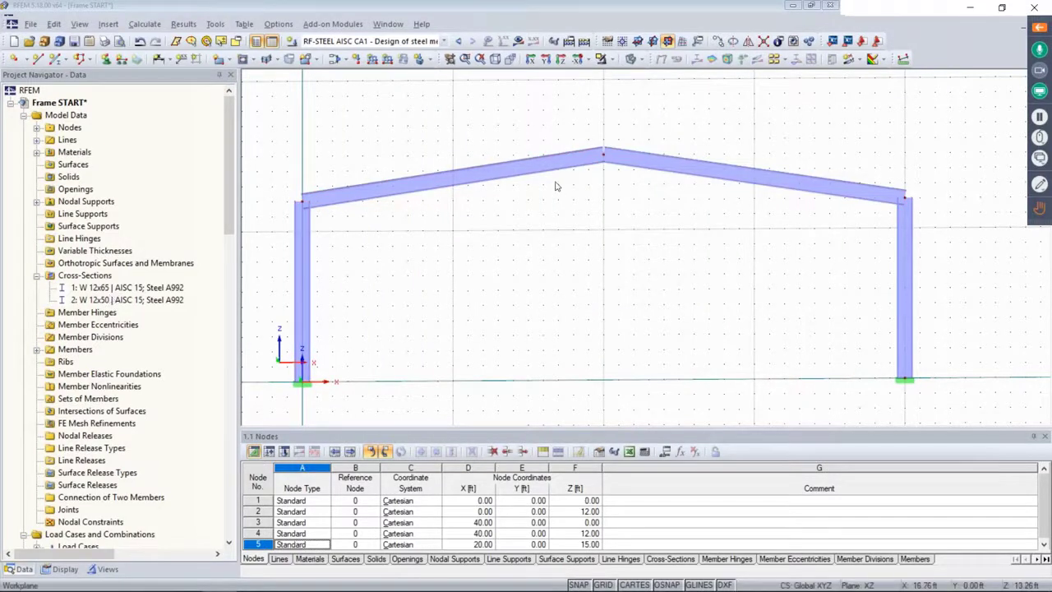
Step: Review the loads on the gable frame from LC1 - Dead through CO3 - 1.2D + L + W and hide the load display
click(374, 41)
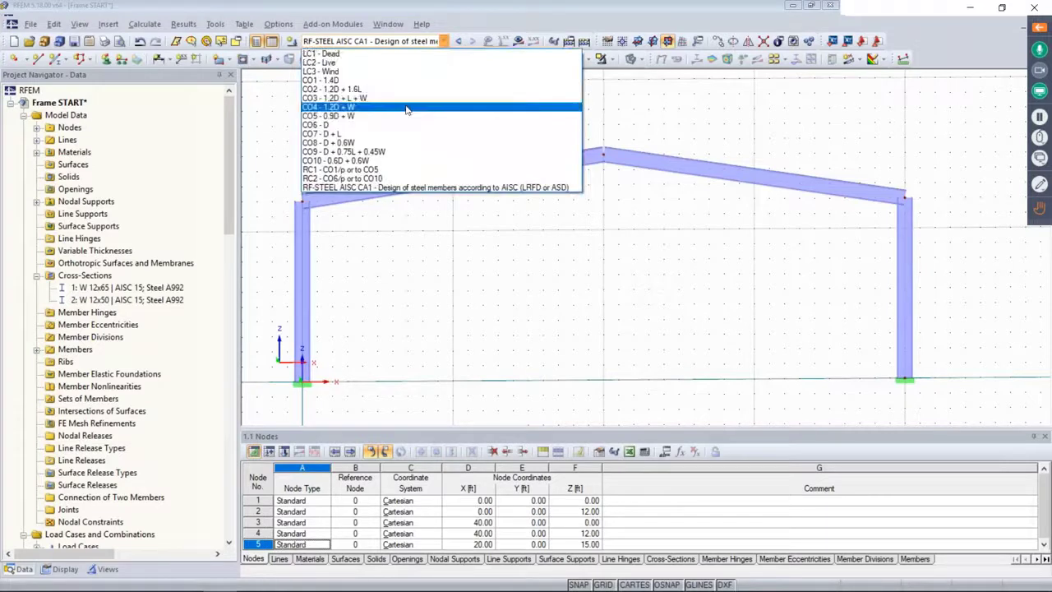
click(321, 54)
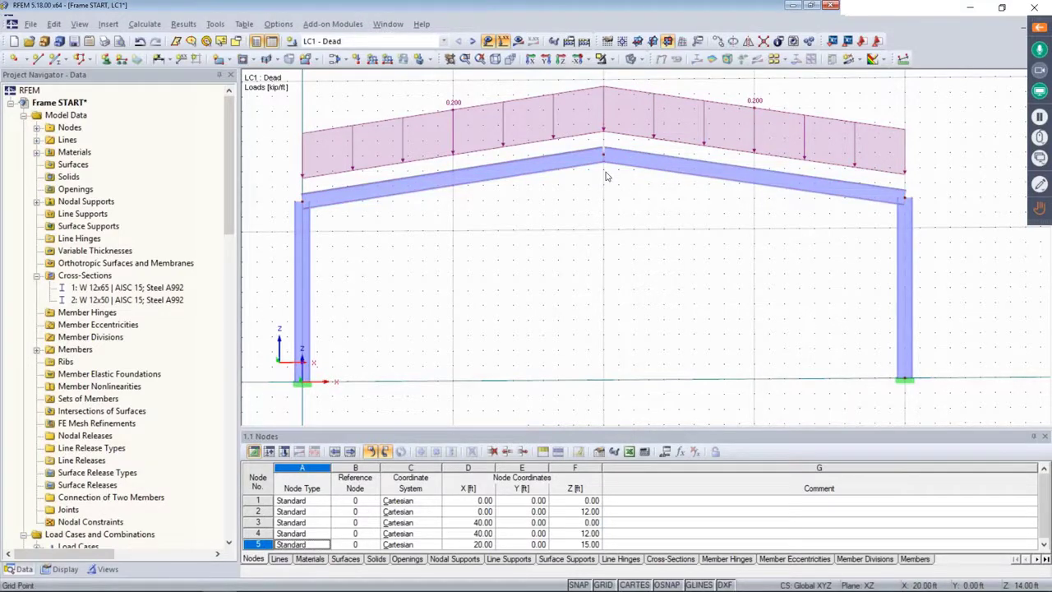
click(472, 41)
scroll(548, 198, down, 2)
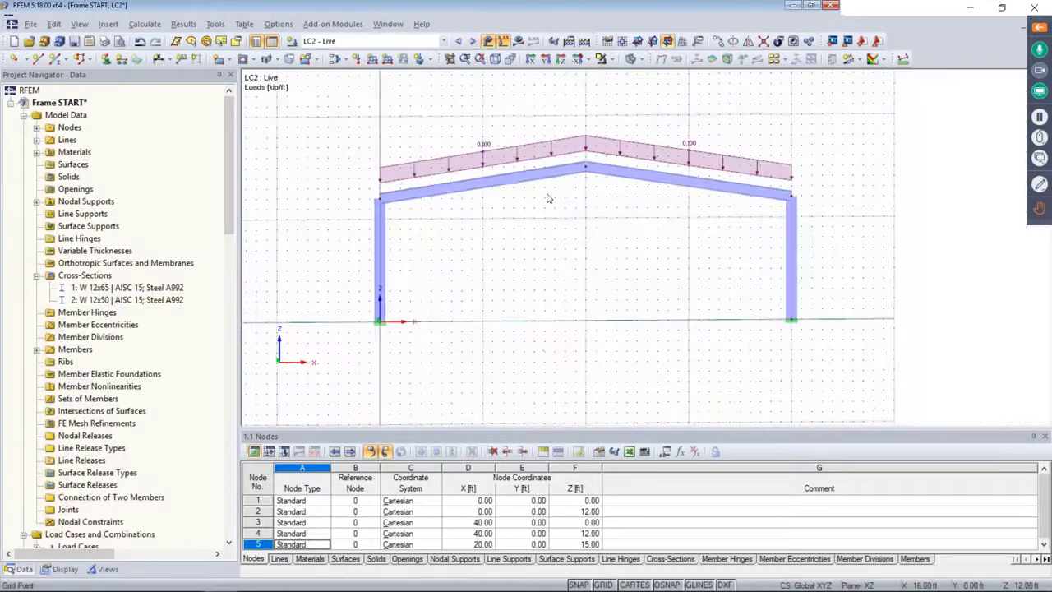
click(474, 41)
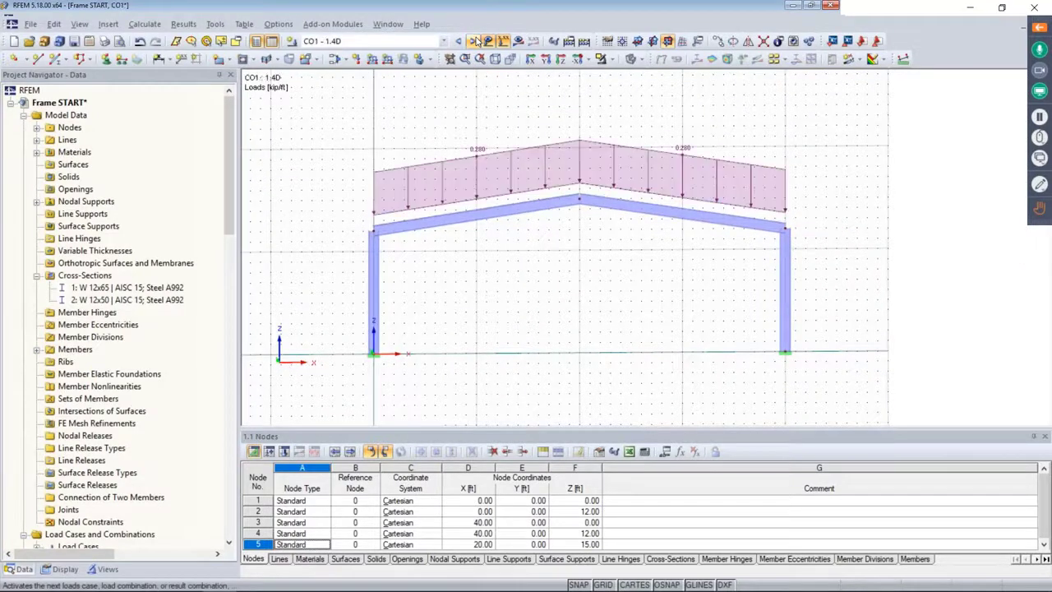
click(474, 41)
click(474, 41)
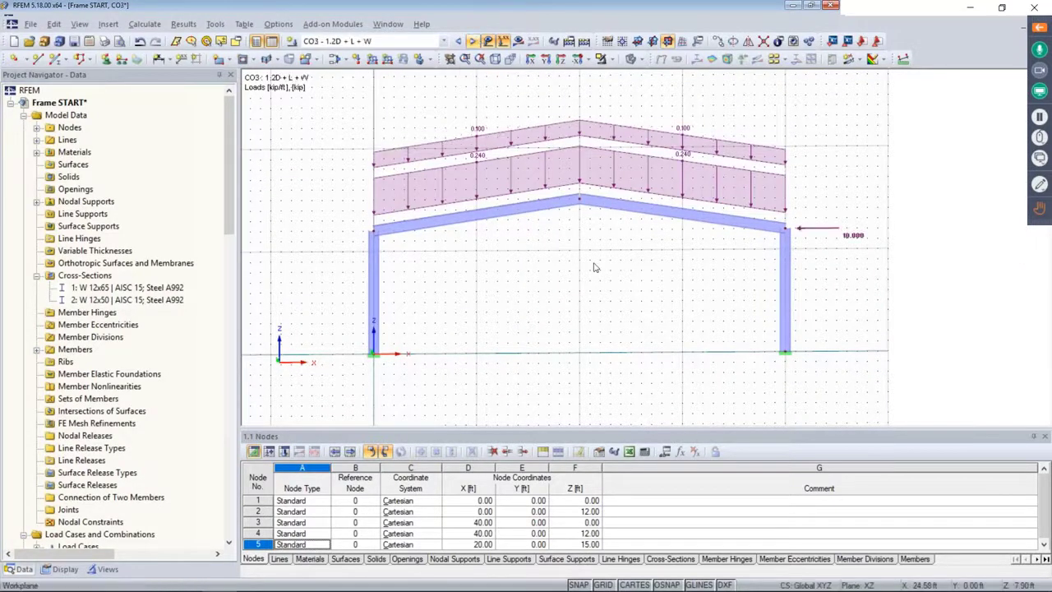
click(37, 276)
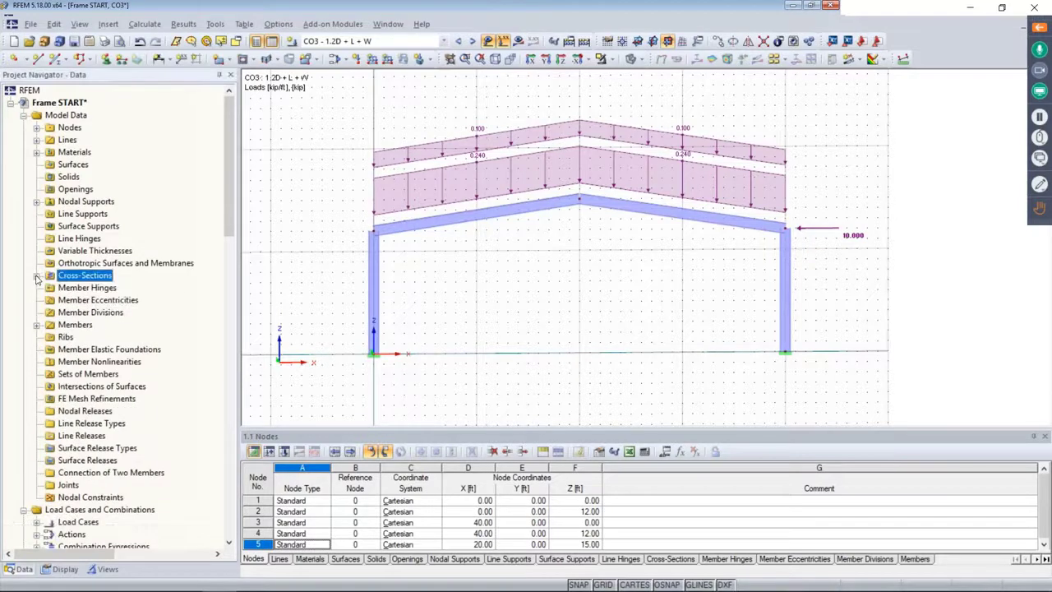
click(503, 41)
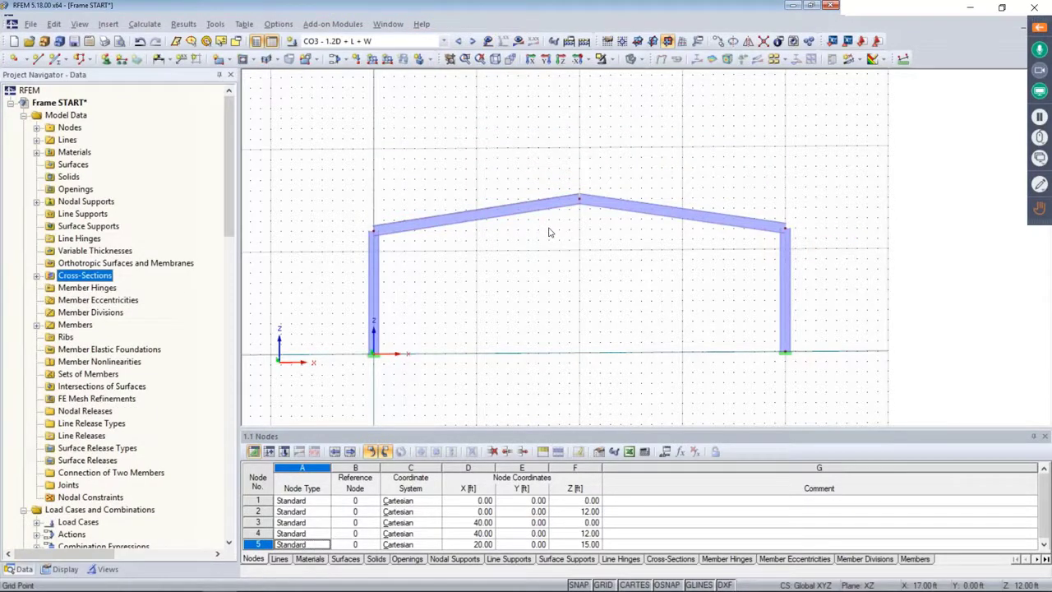
Step: Create a set of continuous members from the two sloping rafters, members 3 and 4
scroll(549, 233, up, 3)
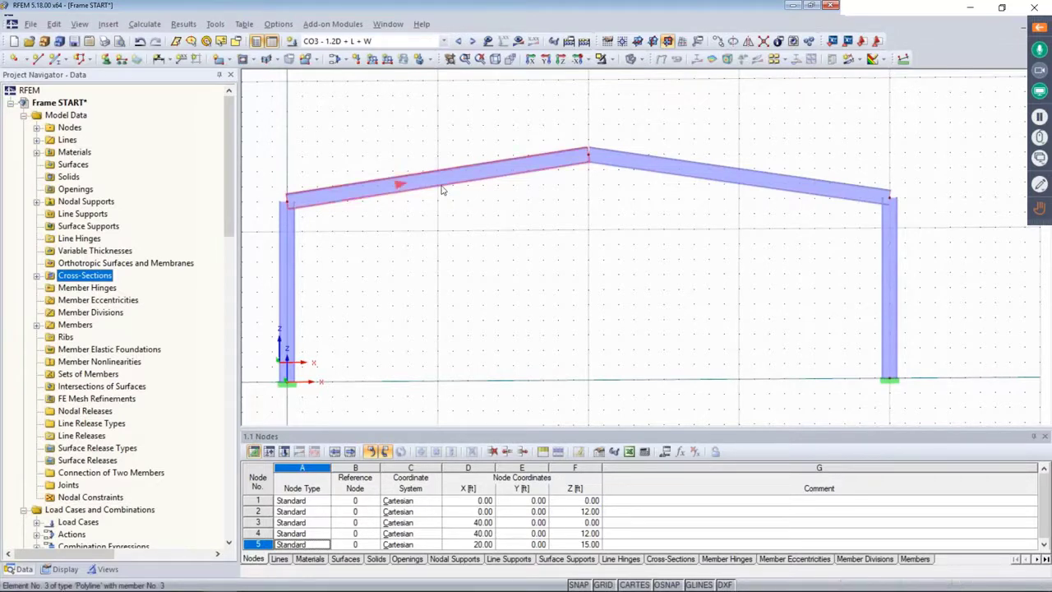
click(546, 170)
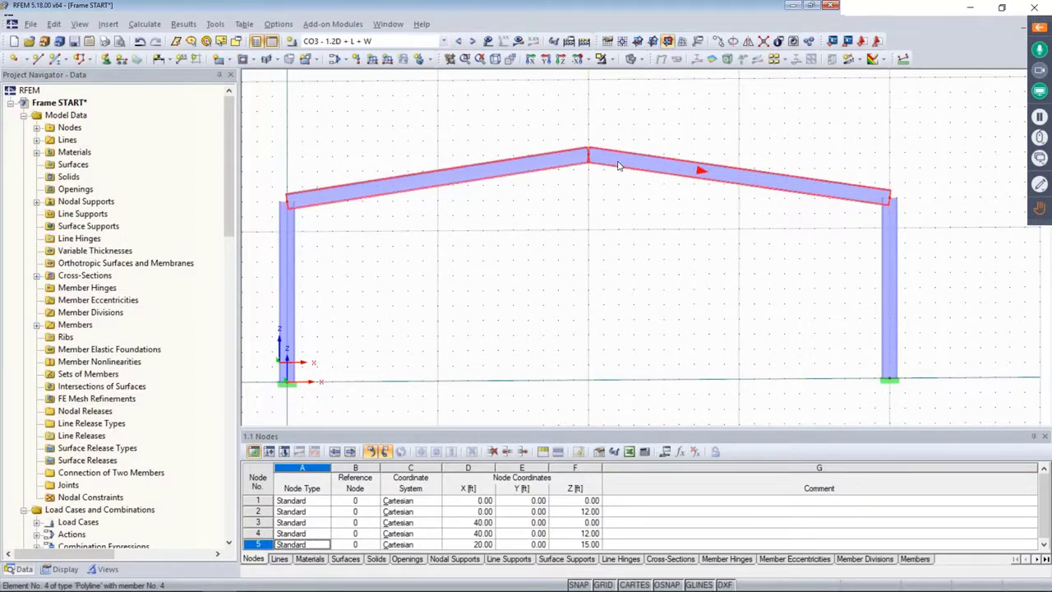
right_click(518, 167)
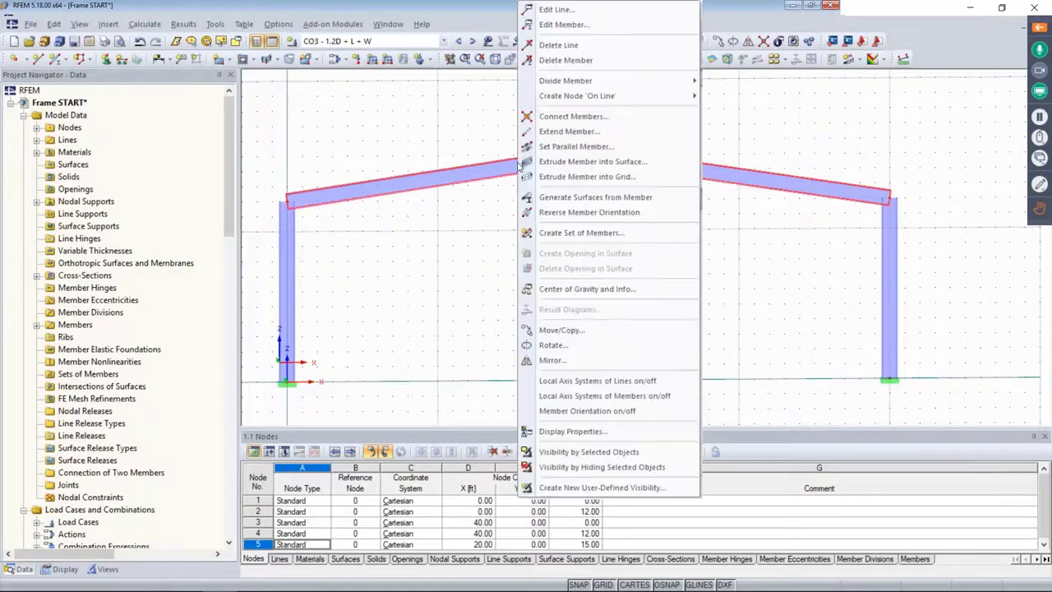
click(555, 234)
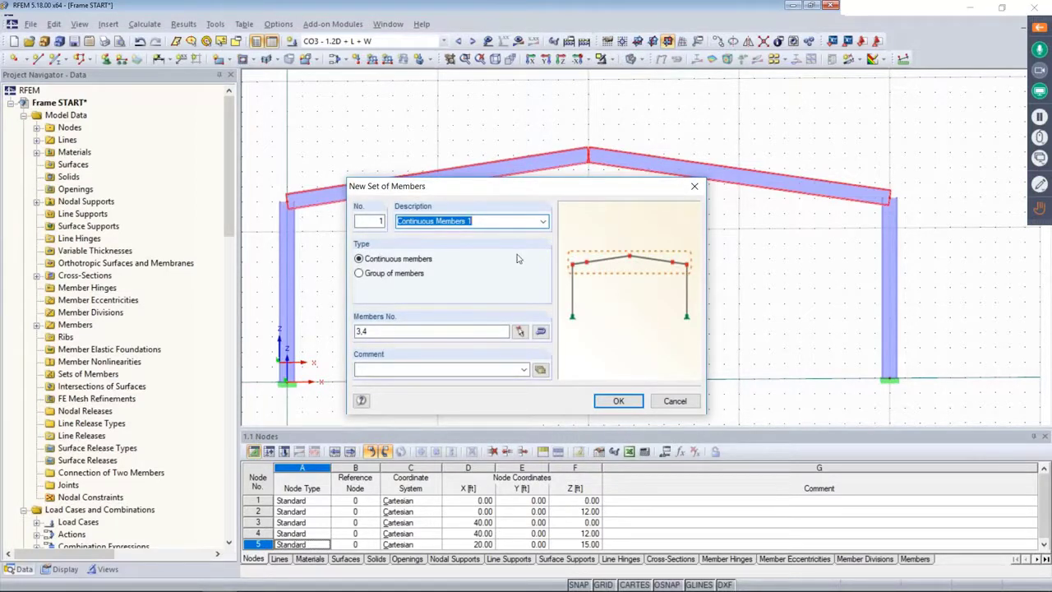
click(616, 403)
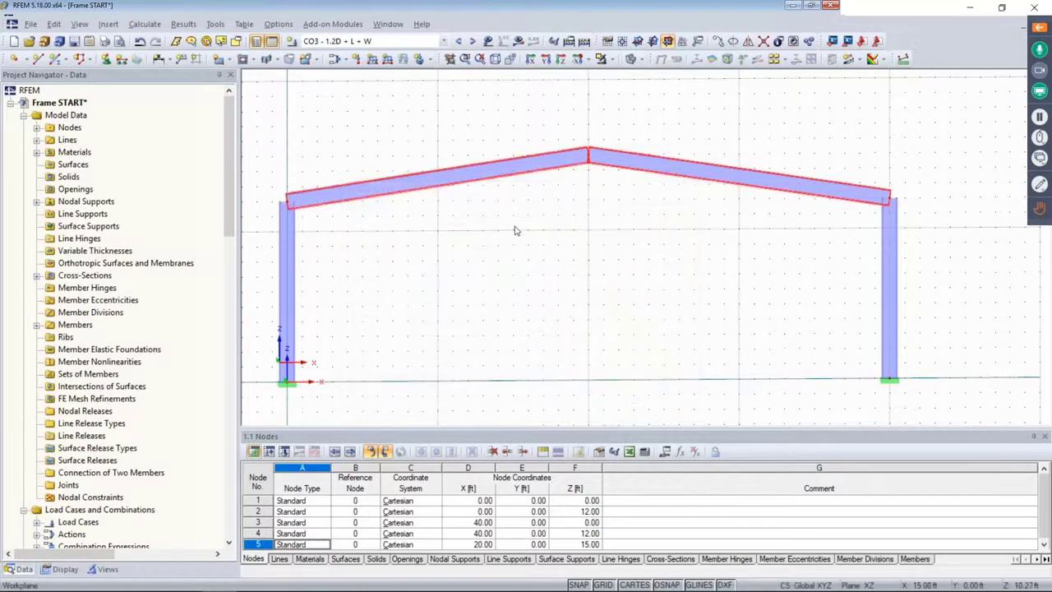
scroll(497, 193, up, 5)
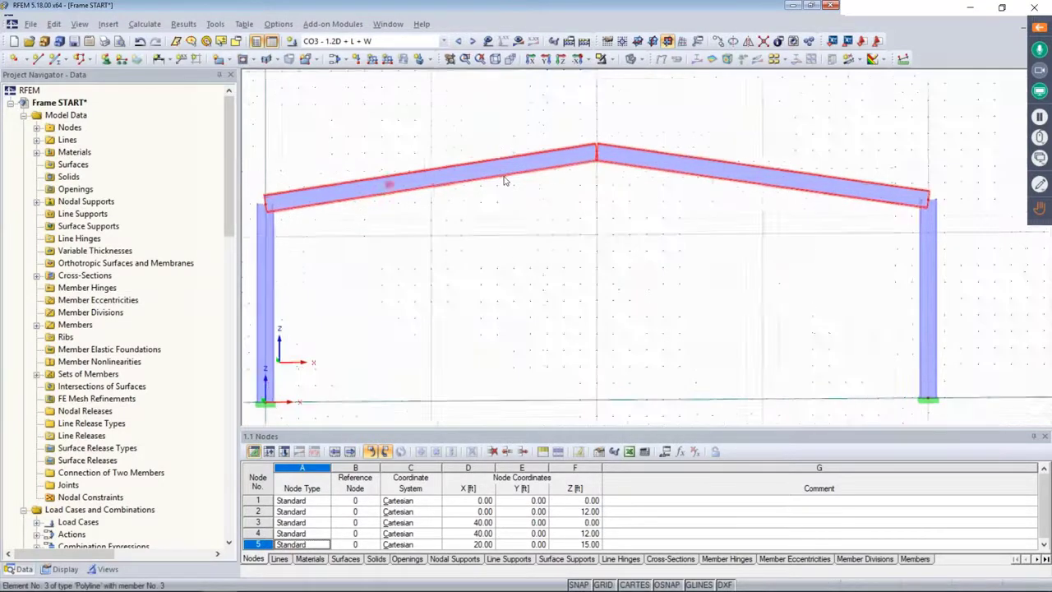
scroll(504, 178, up, 1)
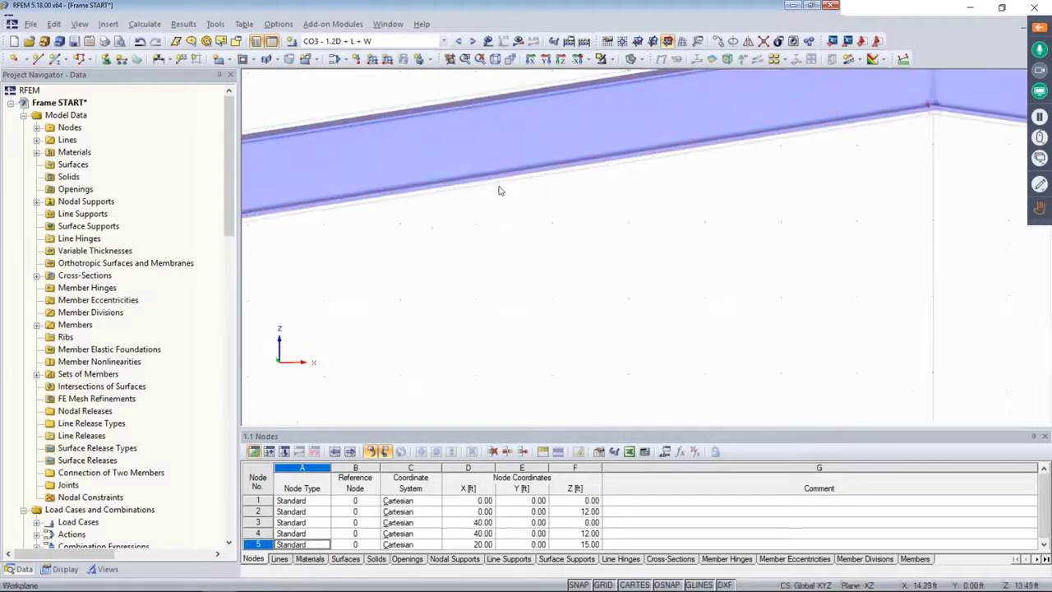
scroll(573, 165, down, 5)
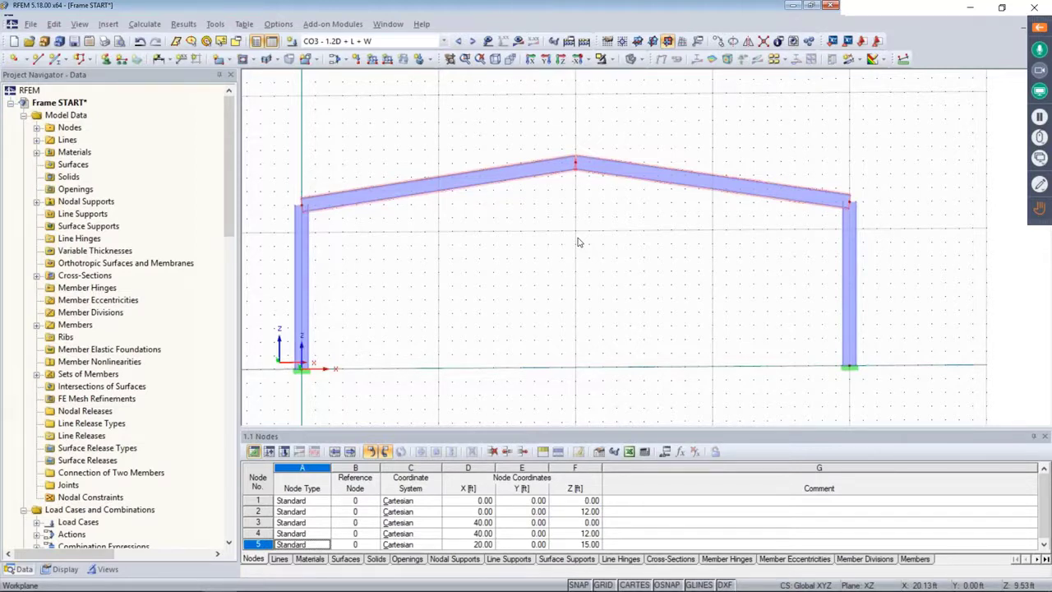
Step: Open the RF-STEEL AISC add-on module to edit the design case CA1
scroll(99, 361, down, 7)
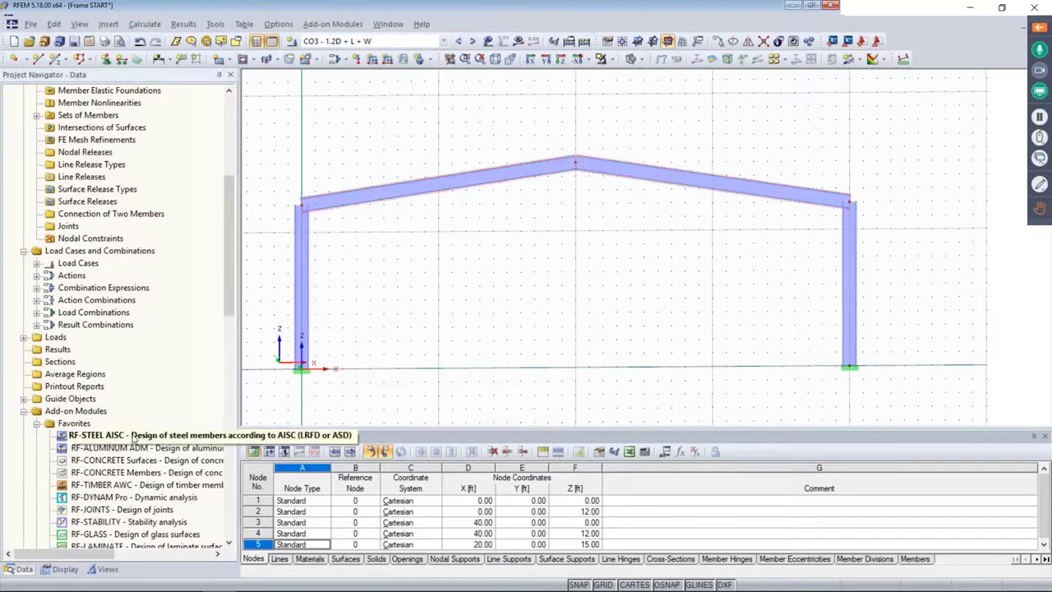
double_click(107, 434)
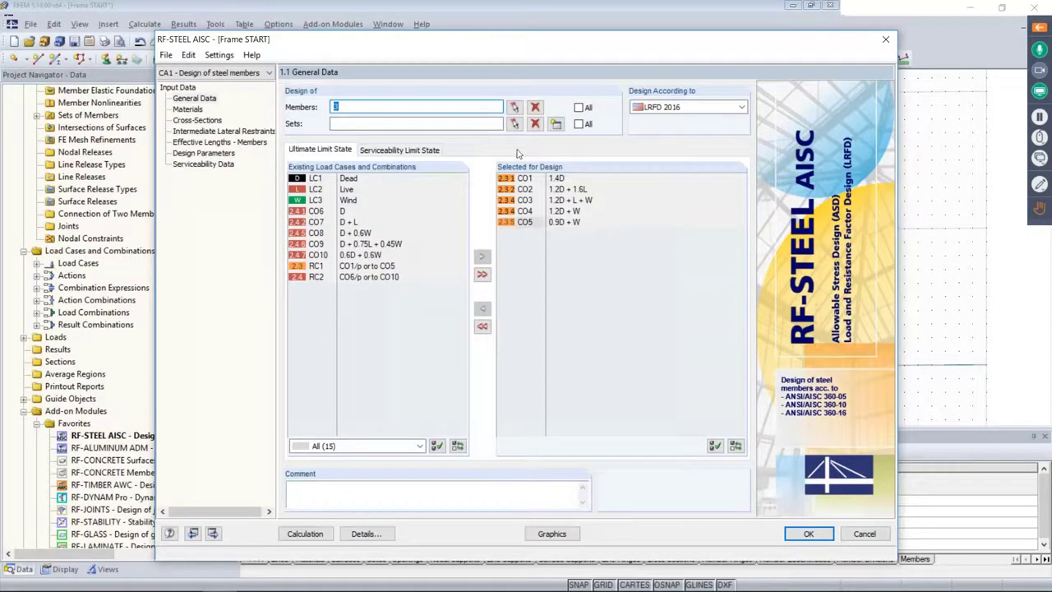
Step: Enter members 3,4 as the members for design and check them against the rafters in the model
click(352, 106)
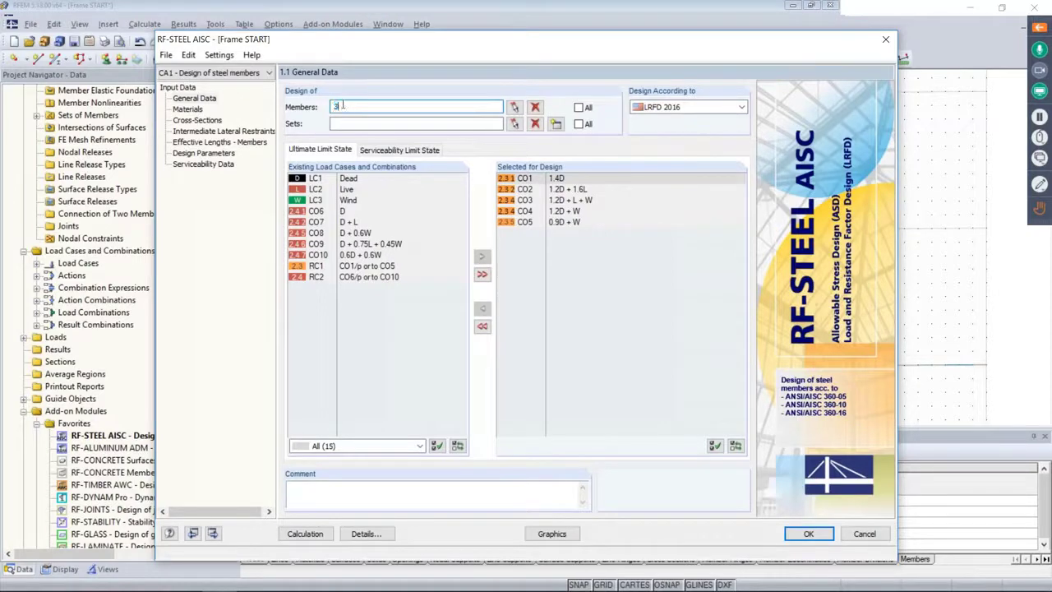
text(,4)
drag(359, 47, 362, 263)
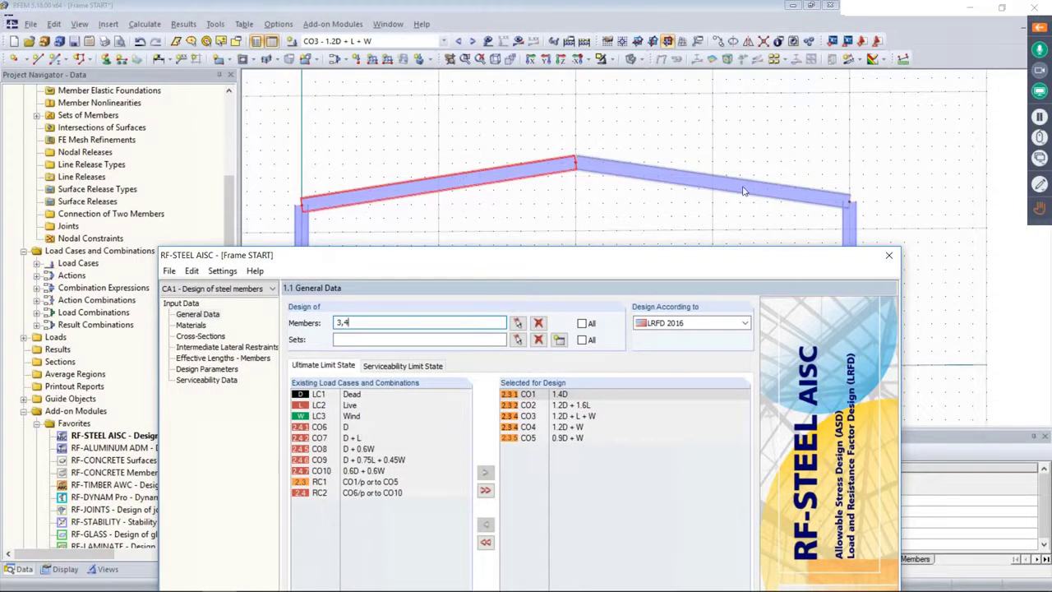
drag(606, 259, 627, 80)
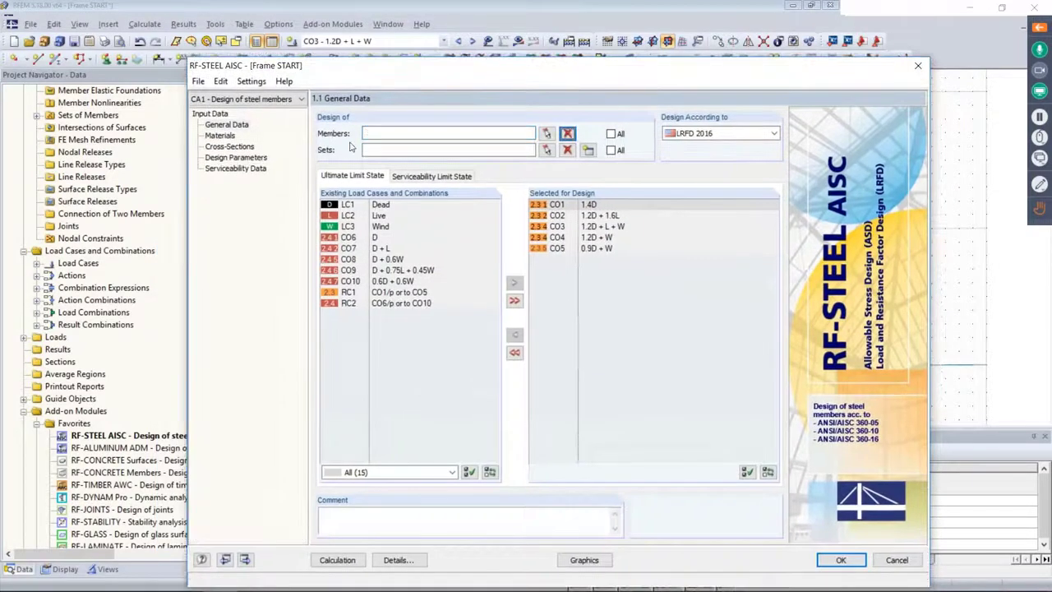
Step: Clear the members for design, assign set of members 1 instead, and show the serviceability limit state combinations
click(567, 133)
click(393, 150)
text(1)
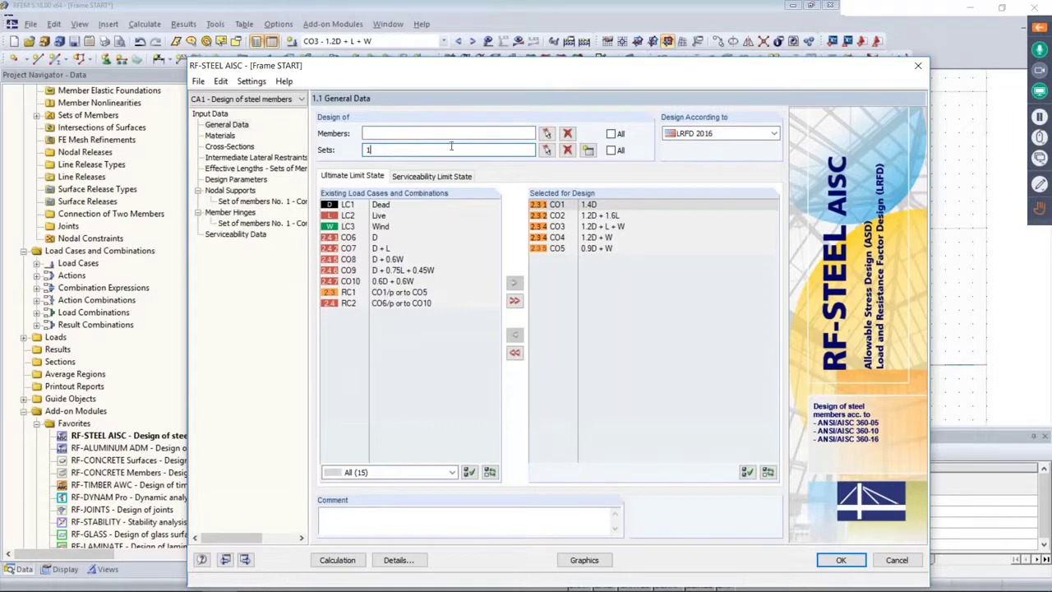
click(547, 150)
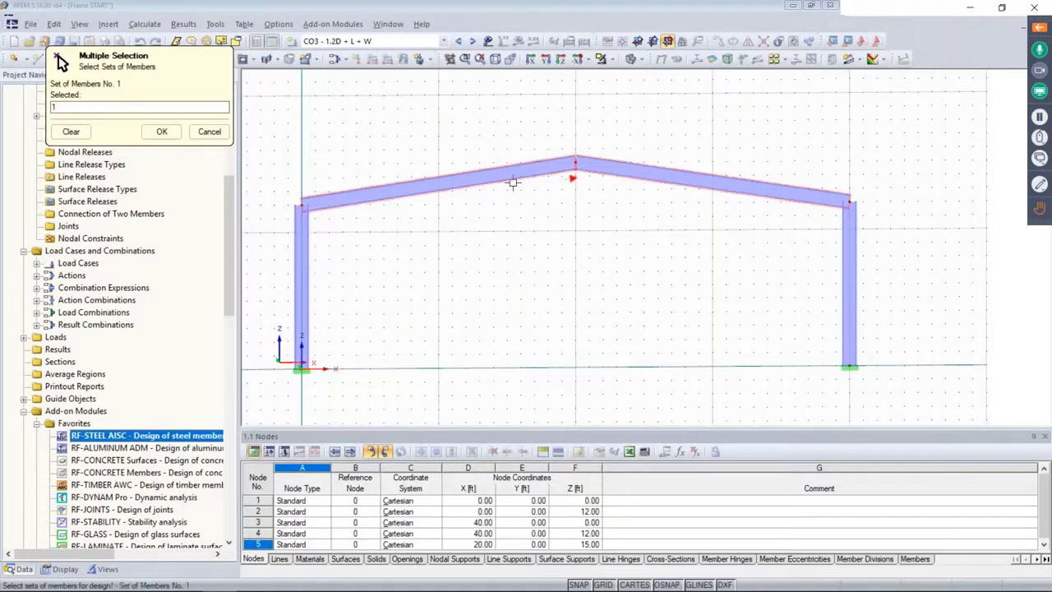
click(160, 132)
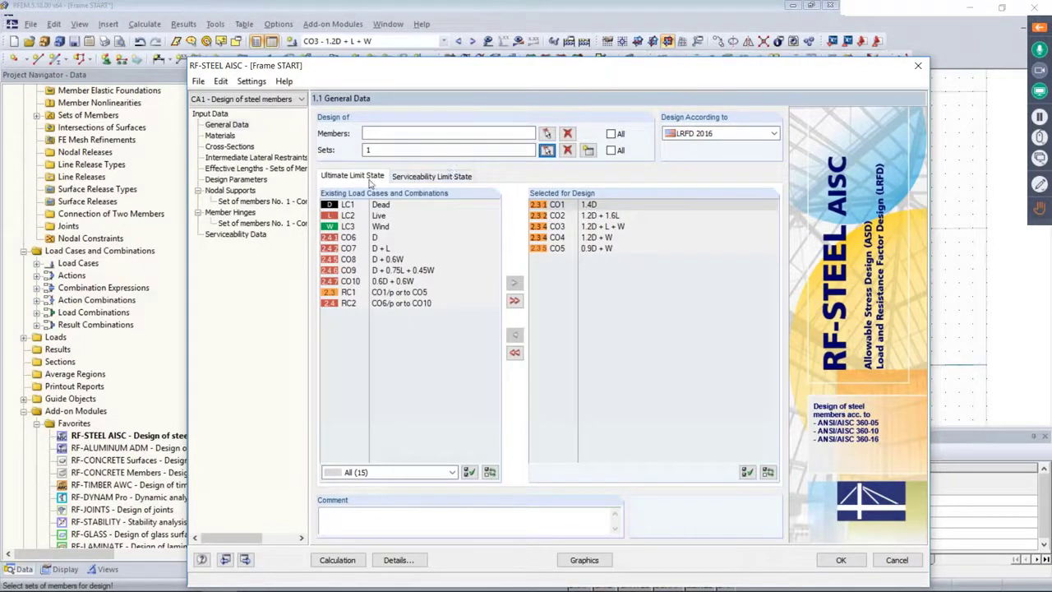
click(399, 176)
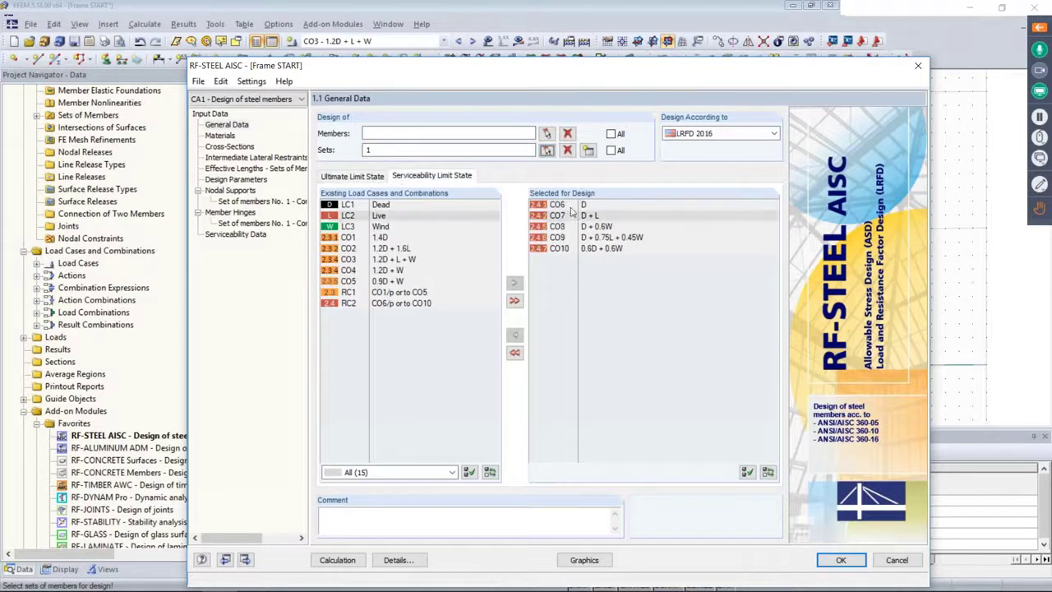
Step: Review the ultimate limit state combinations, the materials and the cross-sections of design case CA1
click(337, 176)
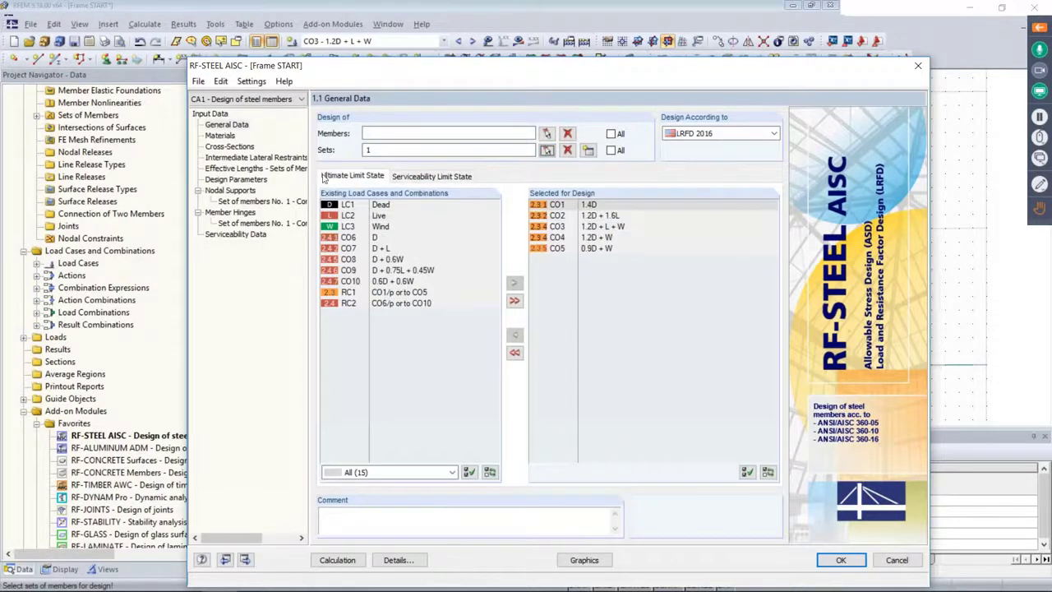
click(220, 136)
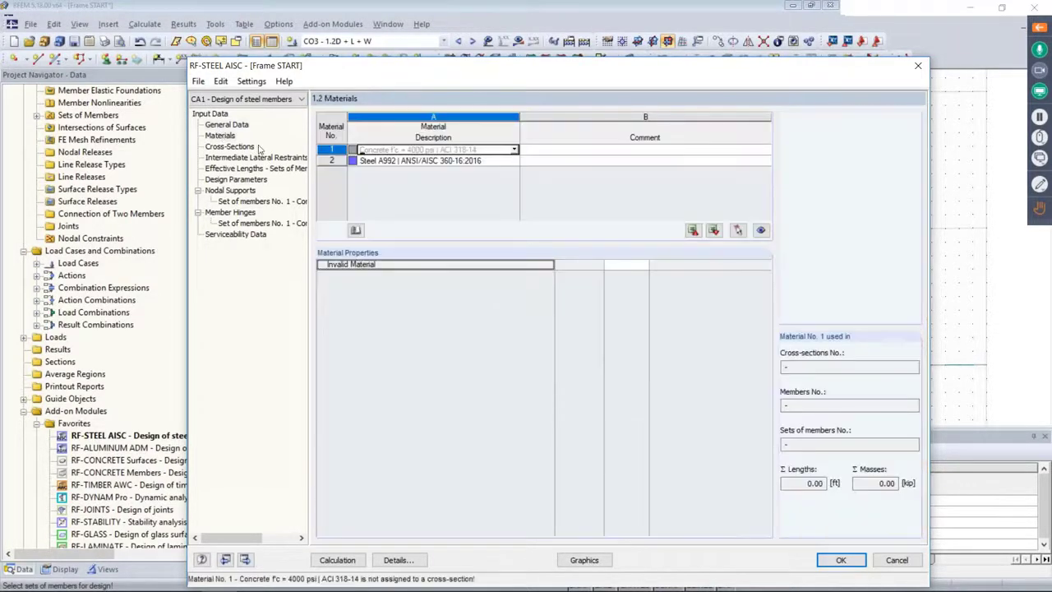
click(234, 148)
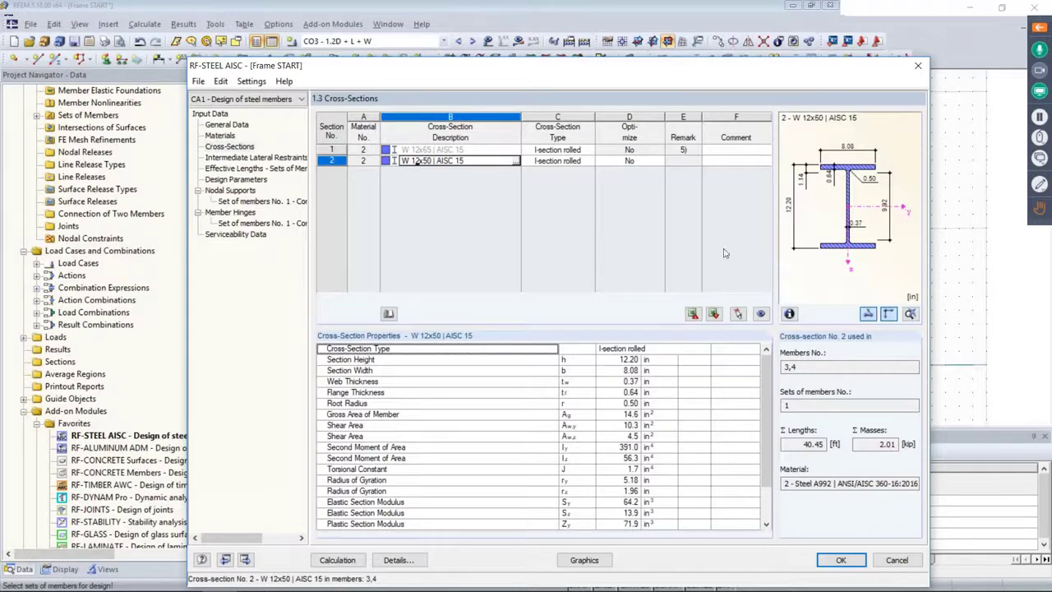
Step: Show the intermediate lateral restraints of members 3 and 4 and locate member 3 in the model
click(224, 159)
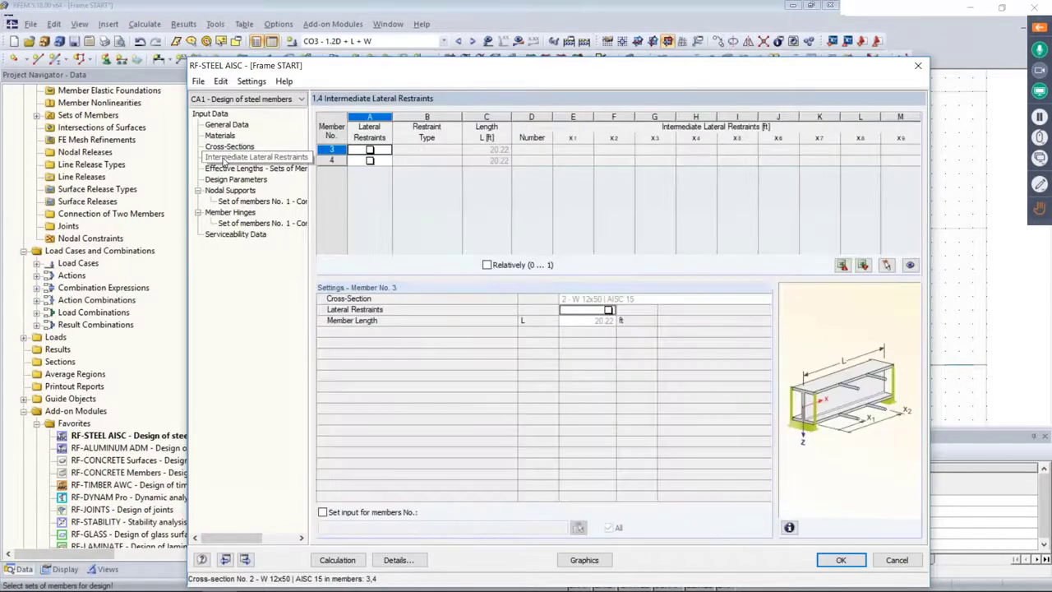
drag(472, 72, 479, 268)
click(377, 346)
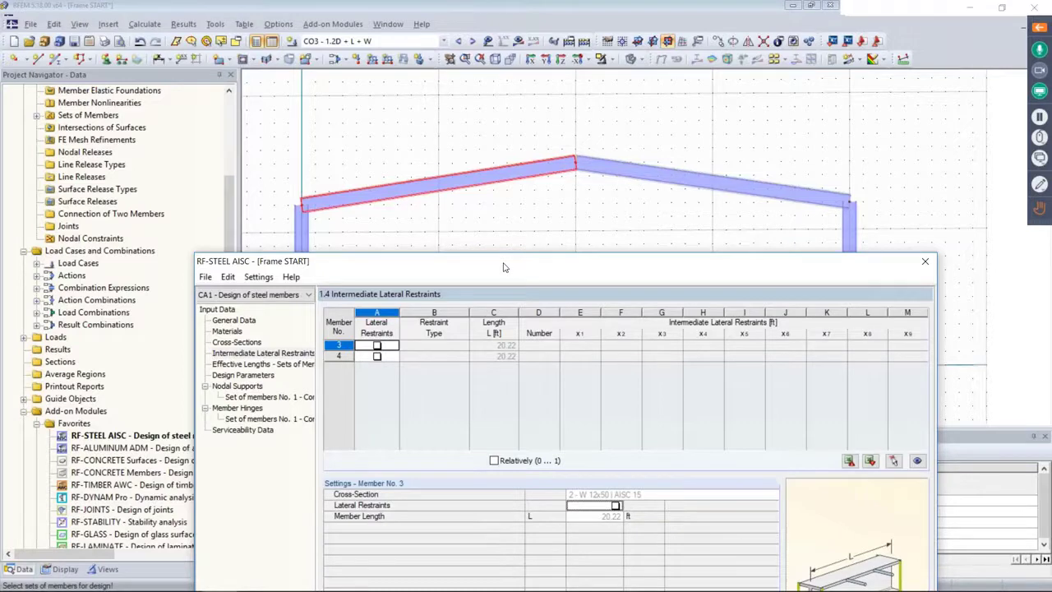
drag(505, 267, 503, 55)
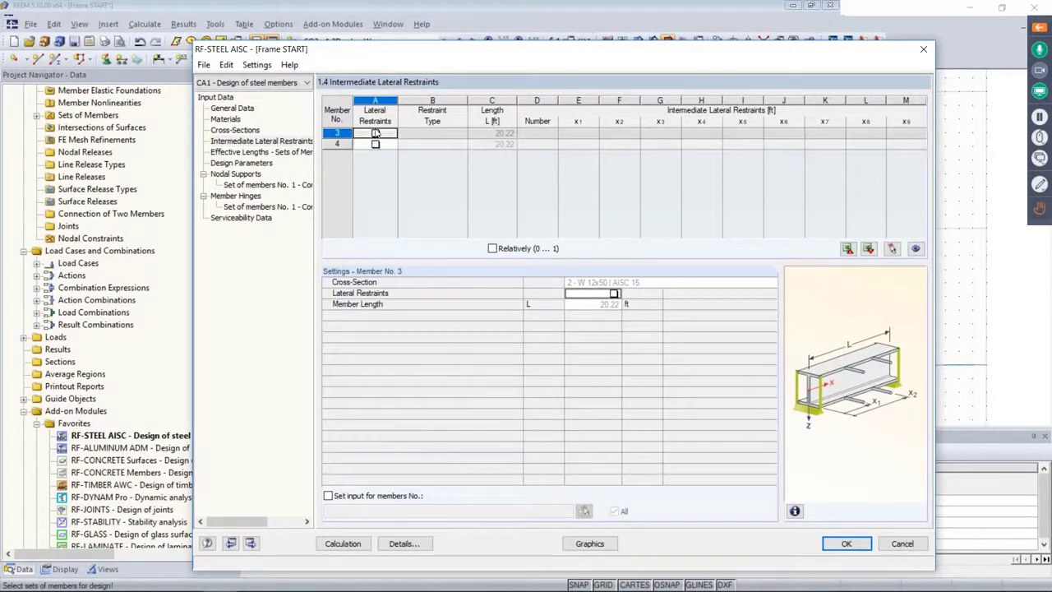
Step: Review the effective lengths of set of members 1 and compare the set with the rafters in the model
click(284, 153)
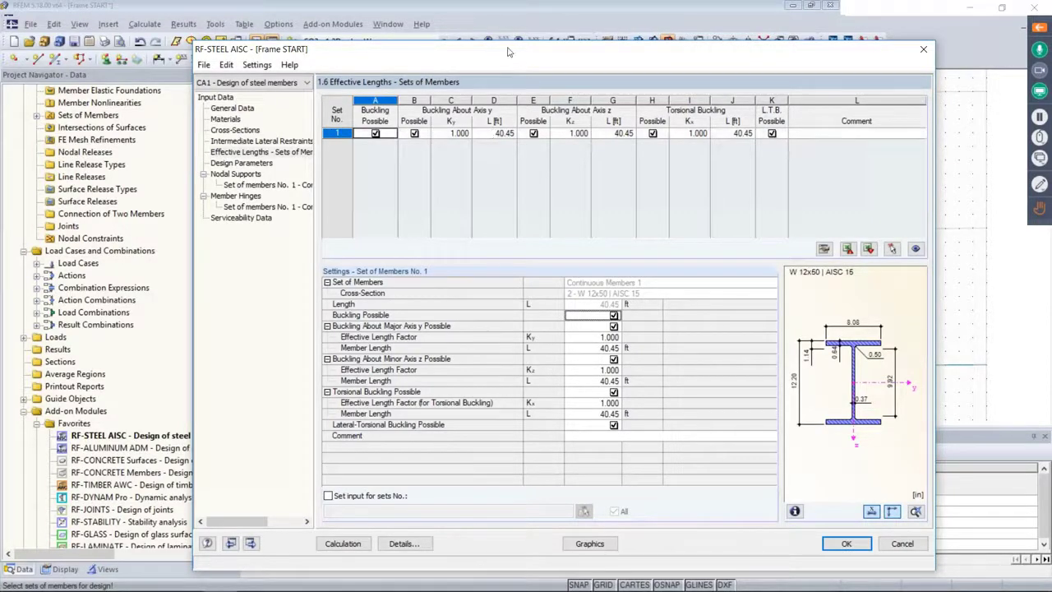
drag(509, 50, 486, 293)
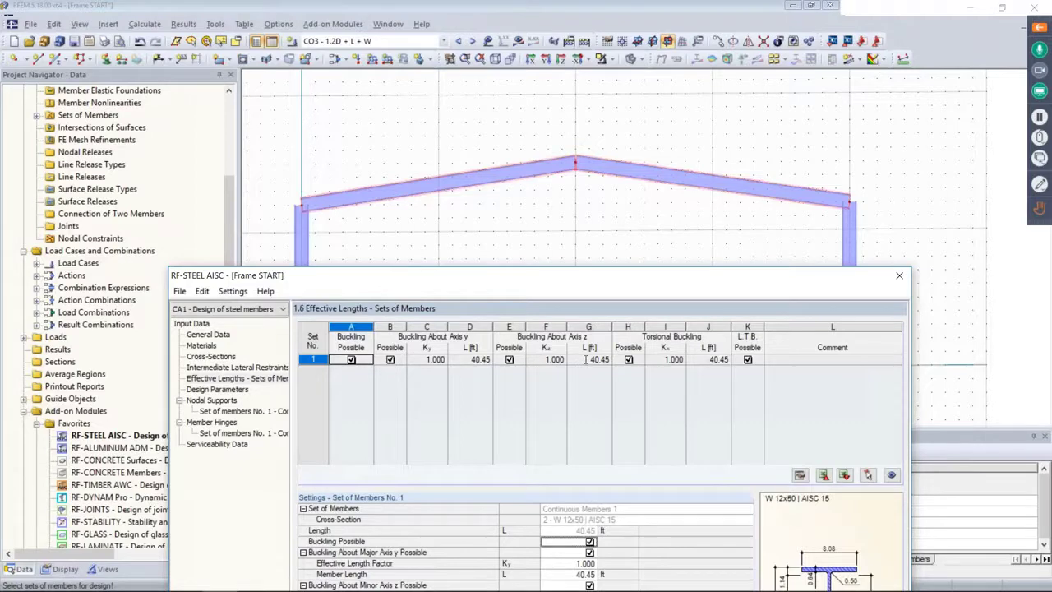
drag(574, 275, 594, 49)
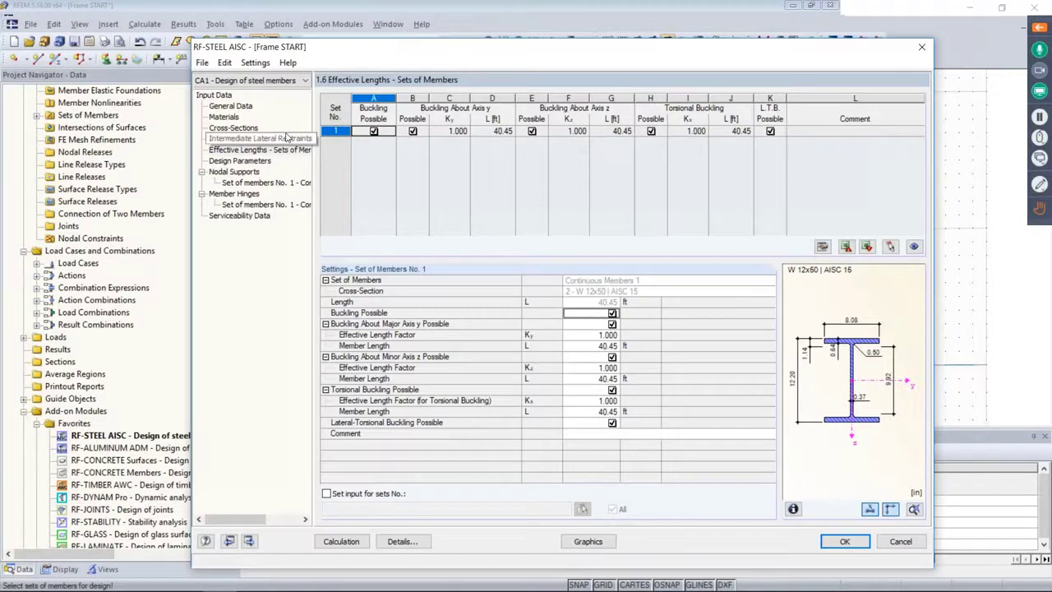
Step: Open the nodal supports of set of members 1, isolate the set in the preview, and examine the supports at both rafter ends
click(243, 173)
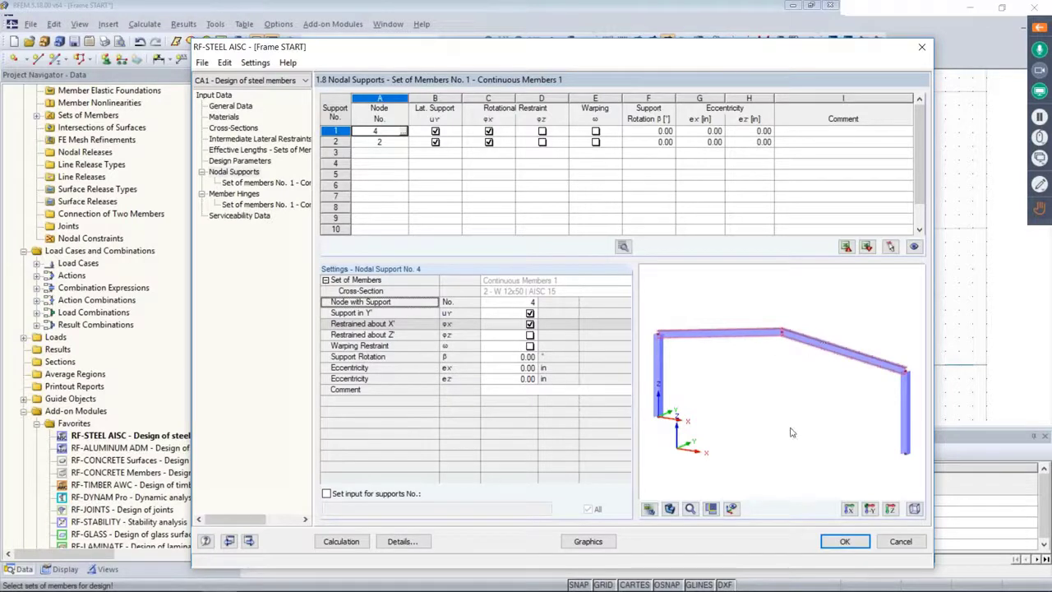
click(732, 508)
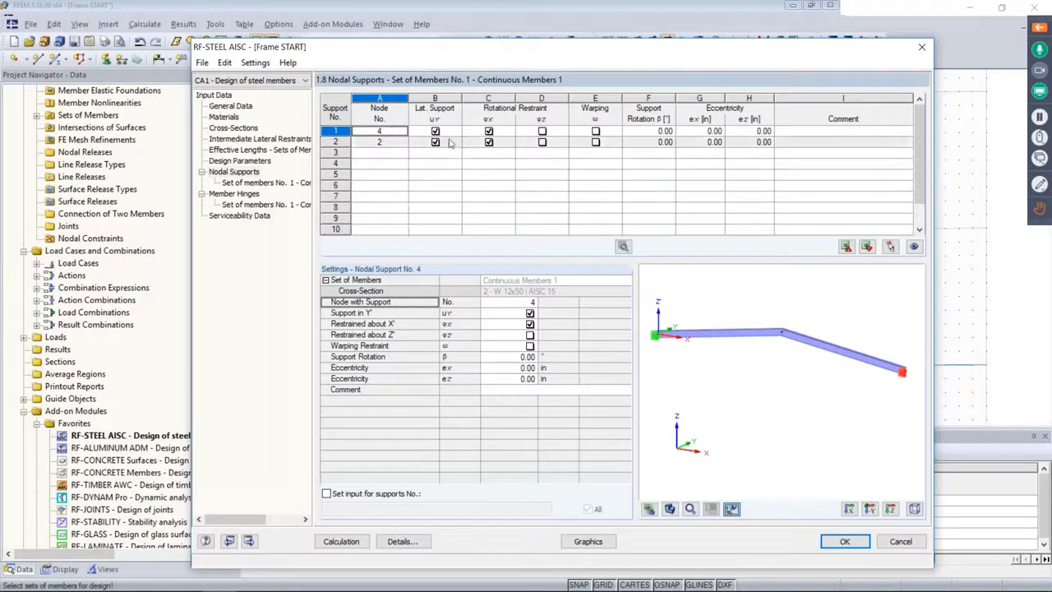
scroll(798, 364, up, 5)
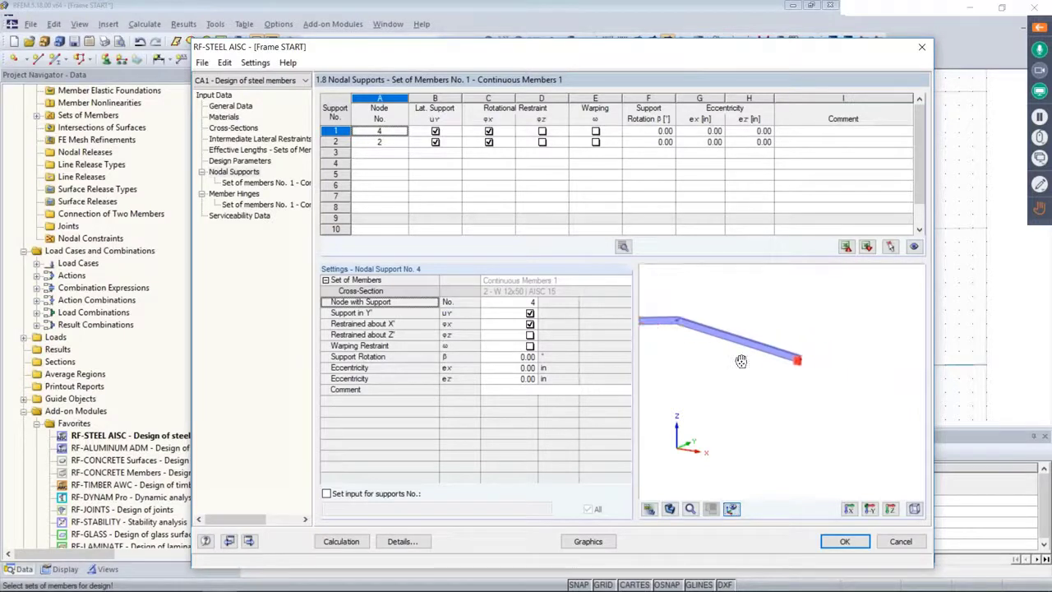
scroll(798, 363, up, 3)
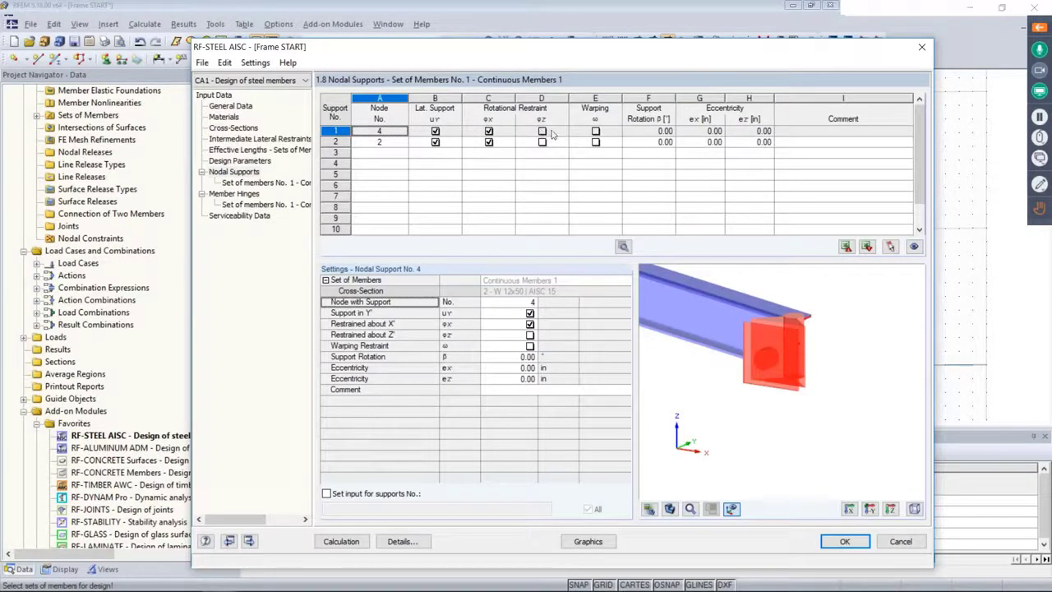
scroll(737, 313, down, 3)
middle_drag(737, 313, 883, 330)
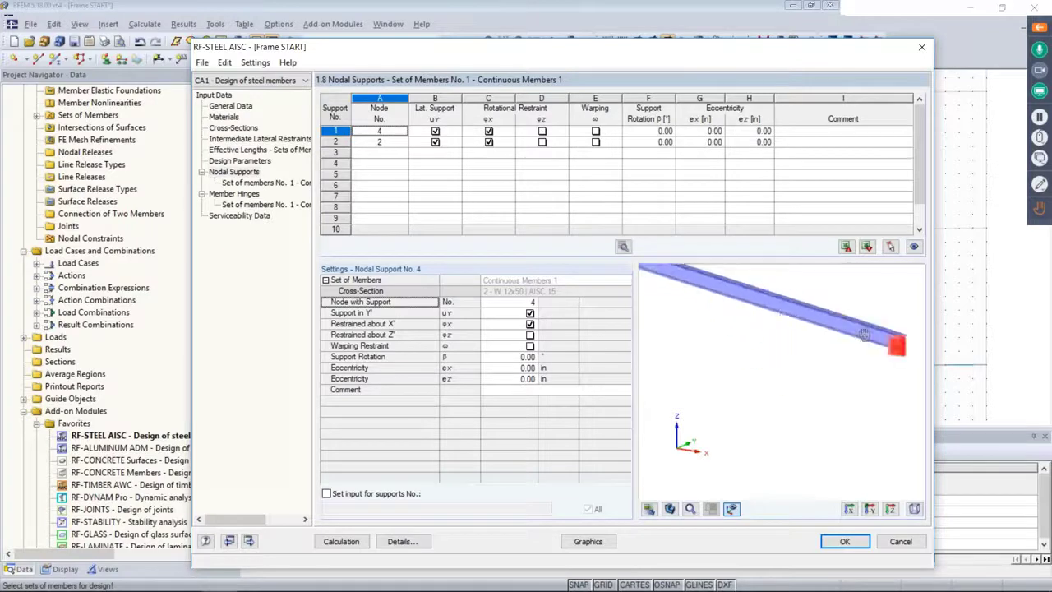
middle_drag(692, 303, 884, 335)
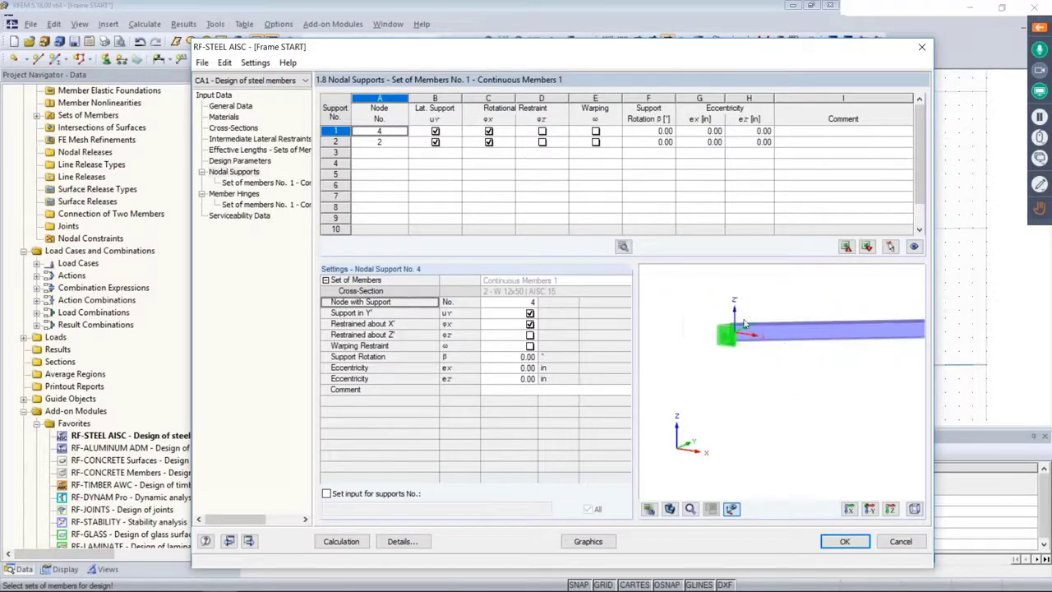
scroll(750, 332, up, 2)
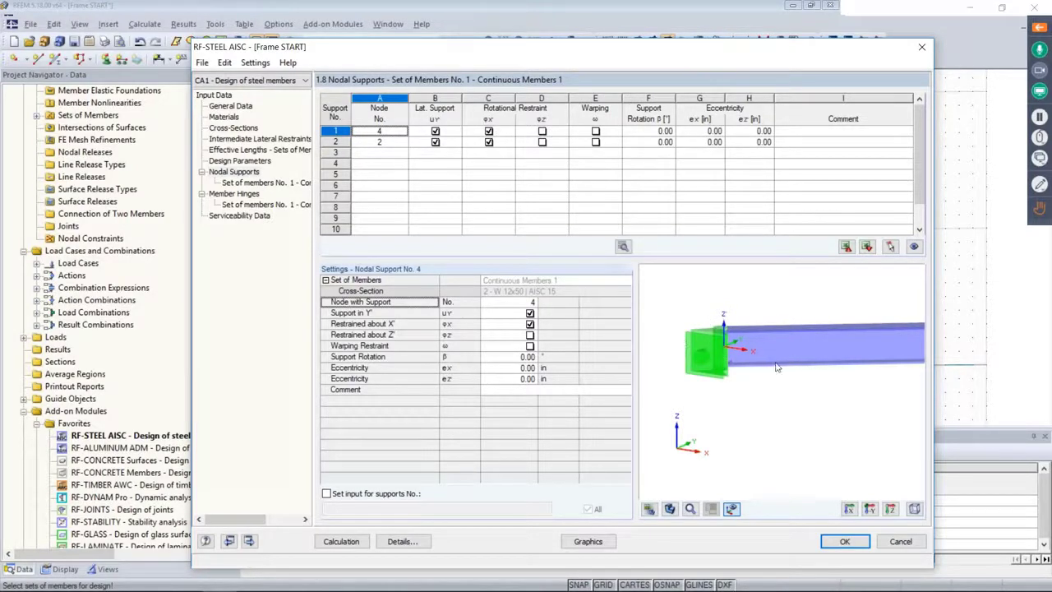
Step: Set the warping restraint at node 4 to a spring from a Steel A992 end plate, 5.91 in wide, 11.81 in high and 0.79 in thick
click(595, 131)
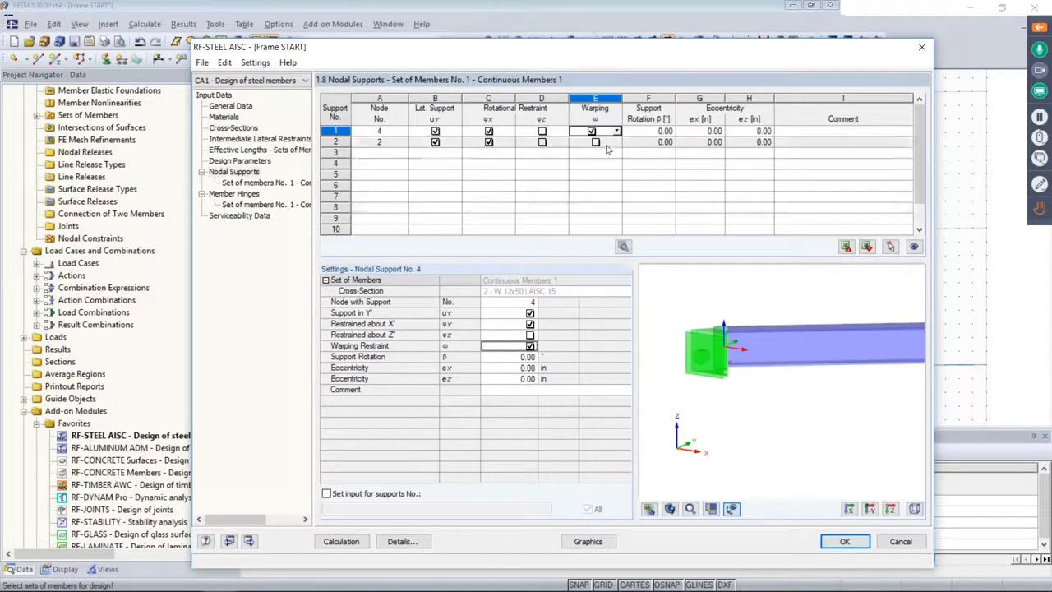
click(616, 132)
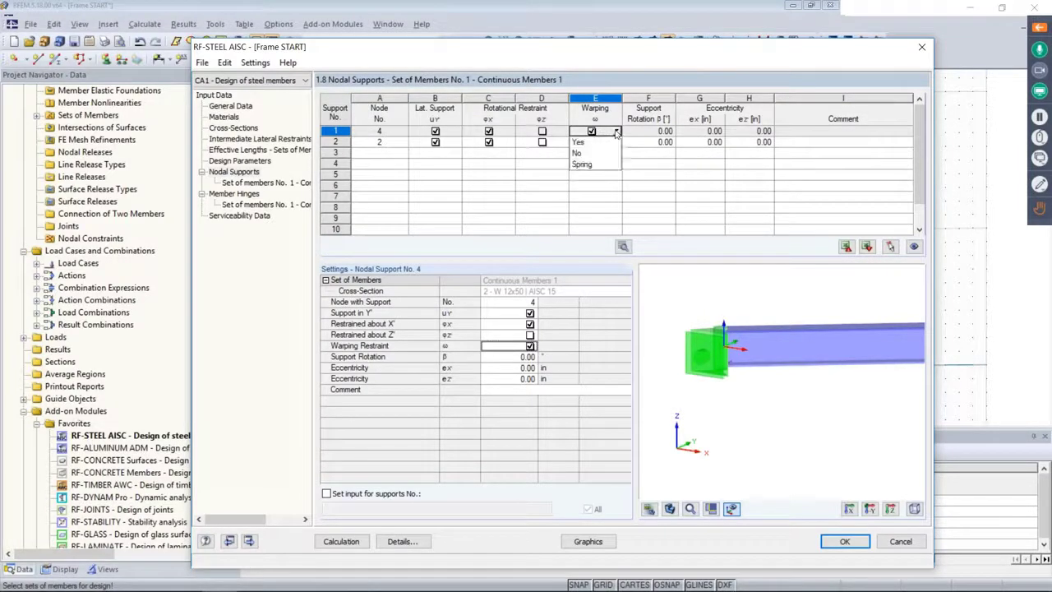
click(592, 164)
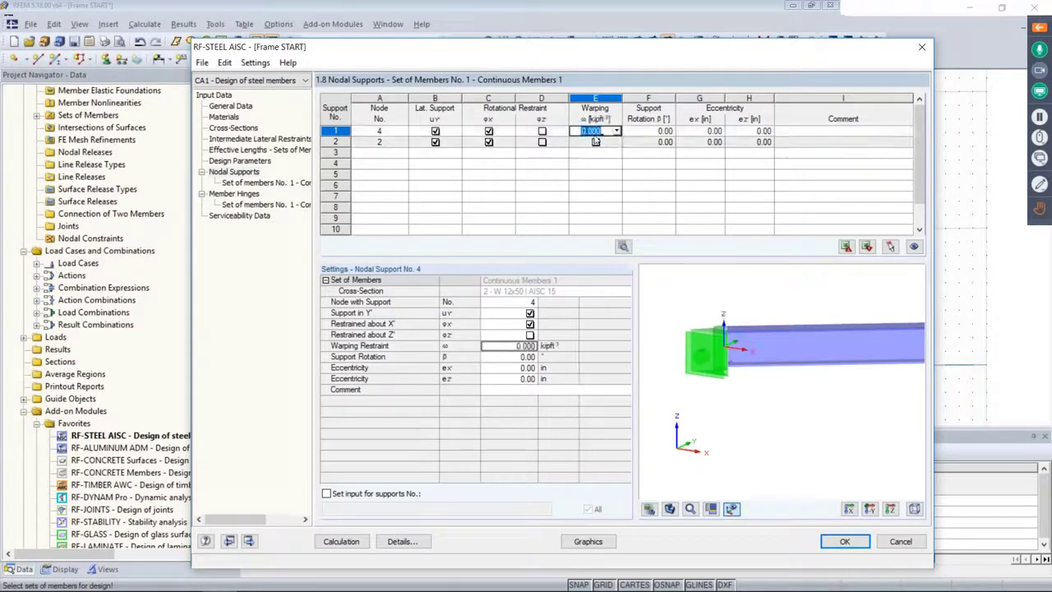
click(623, 247)
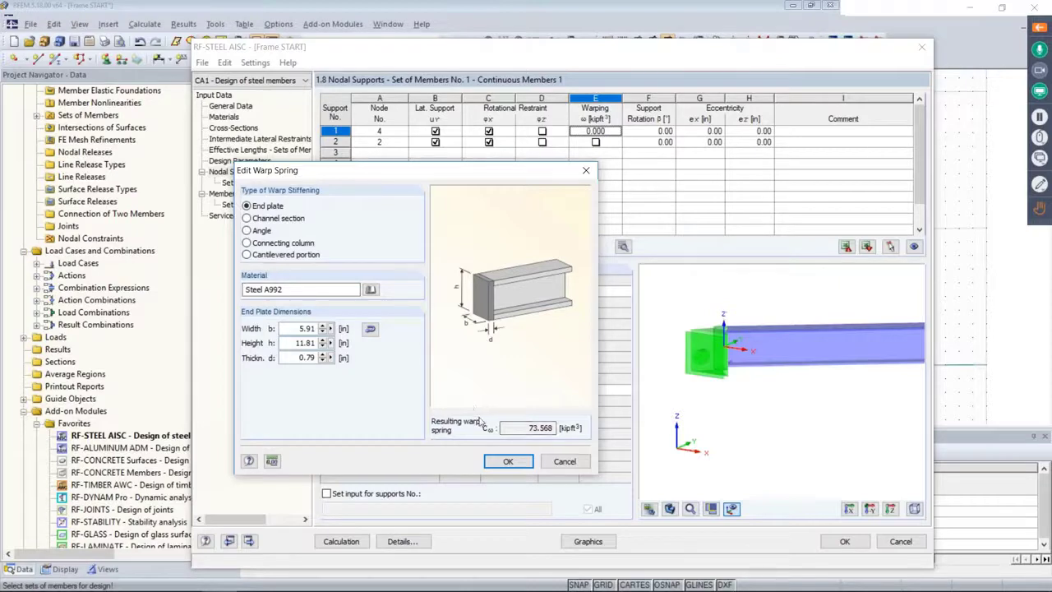
click(518, 466)
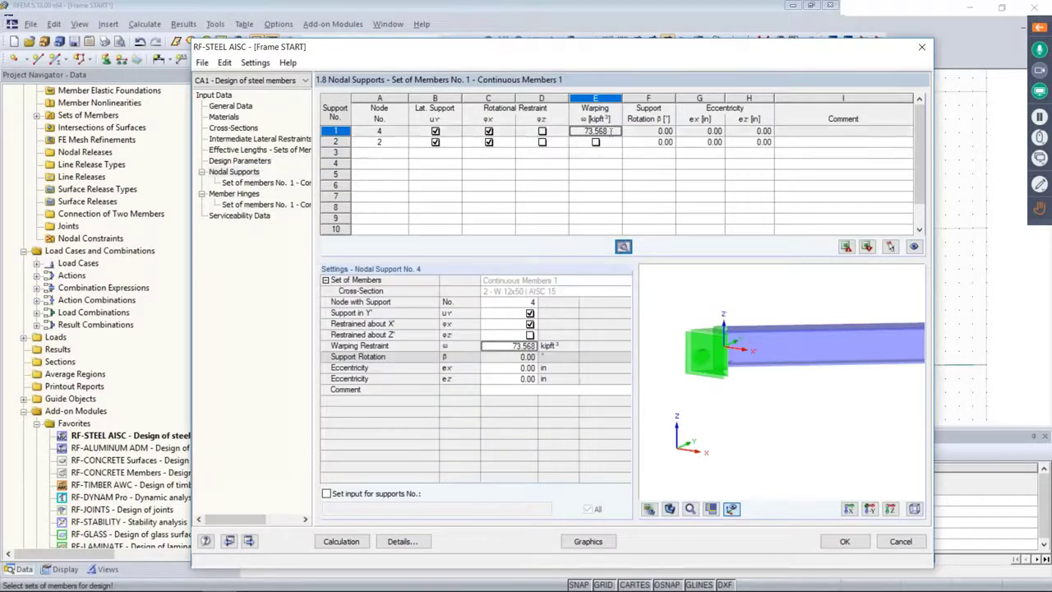
Step: Examine the support at node 4 up close and set its warping restraint back to No
scroll(822, 318, down, 5)
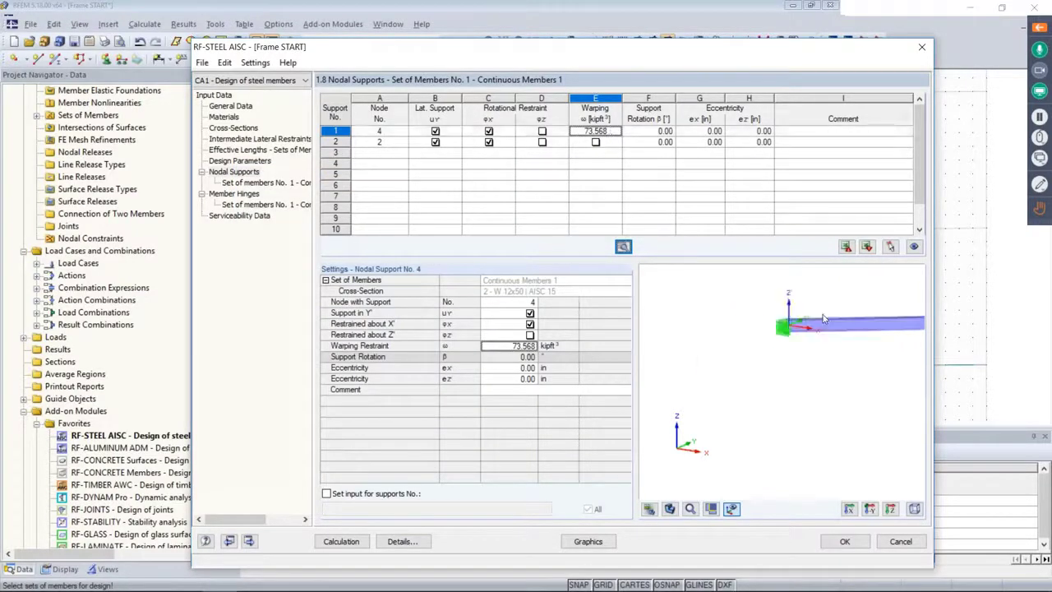
middle_drag(821, 317, 648, 295)
scroll(918, 348, up, 5)
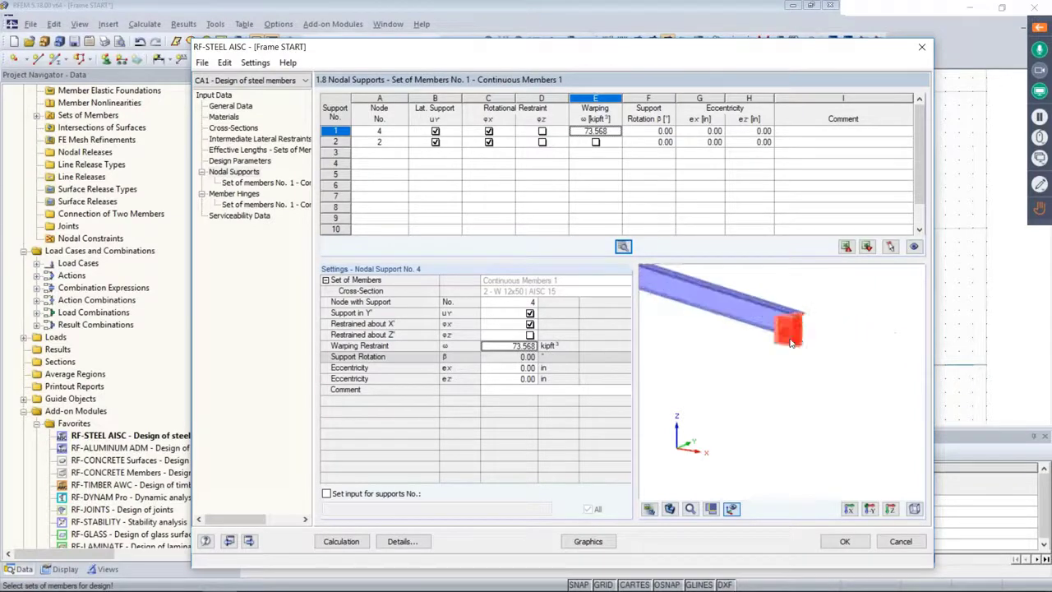
scroll(808, 344, up, 3)
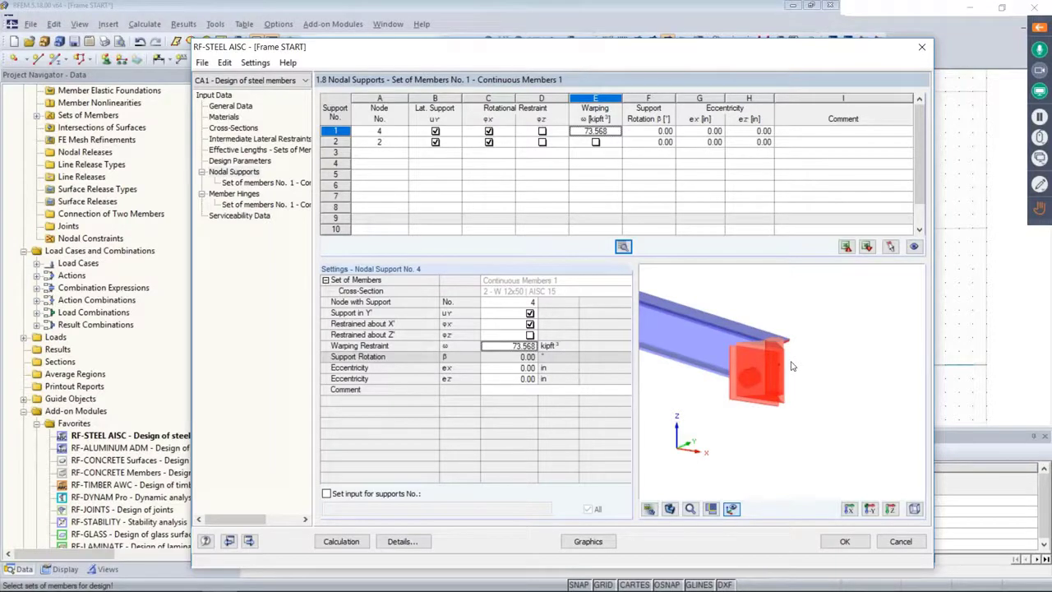
click(594, 132)
click(614, 132)
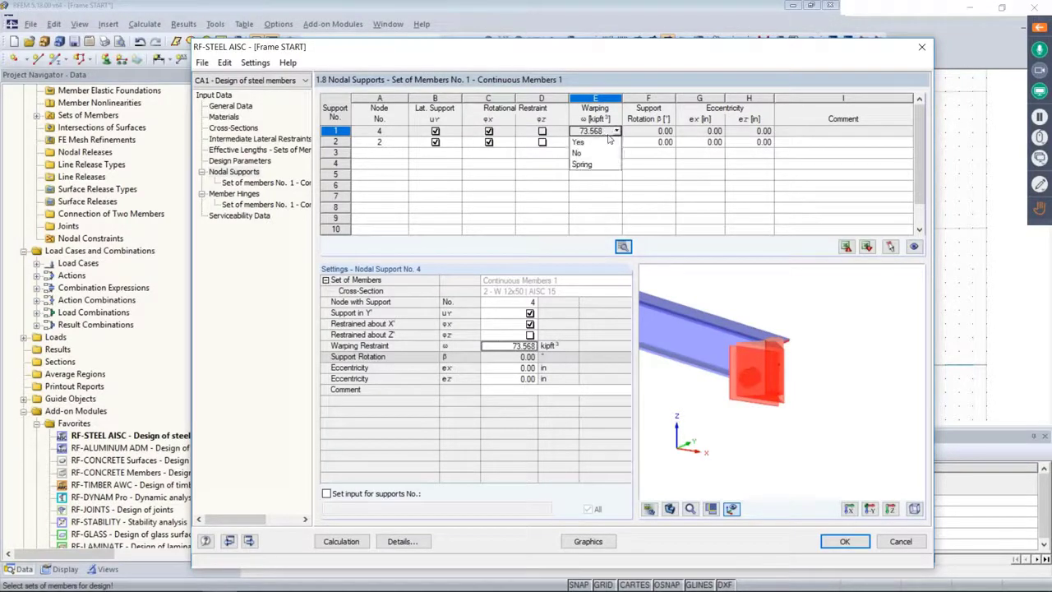
click(588, 153)
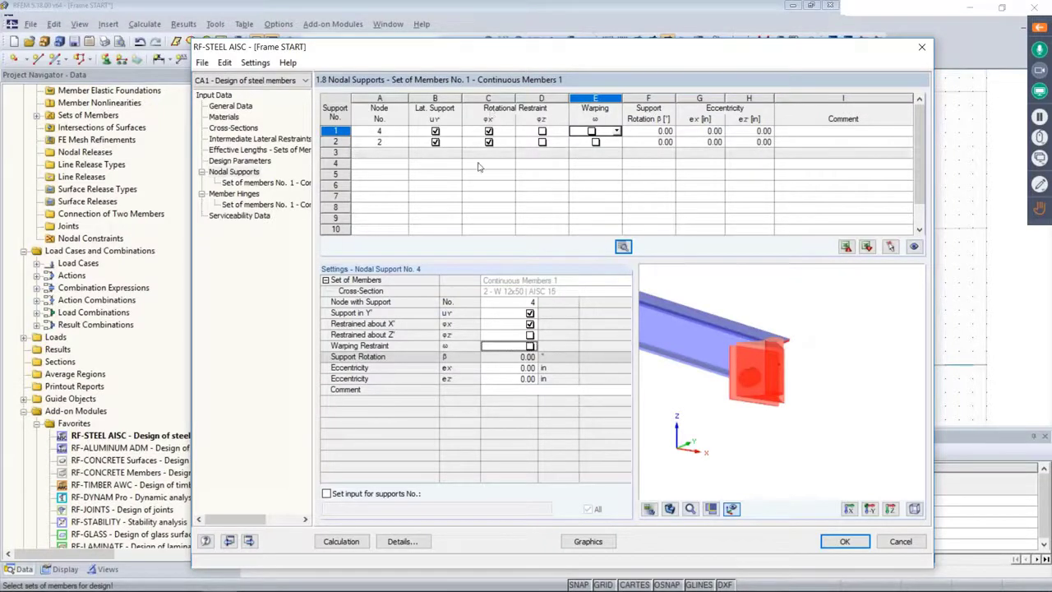
Step: Add a nodal support at ridge node 5 with lateral support only, leaving rotation about the X' axis free
scroll(771, 332, down, 5)
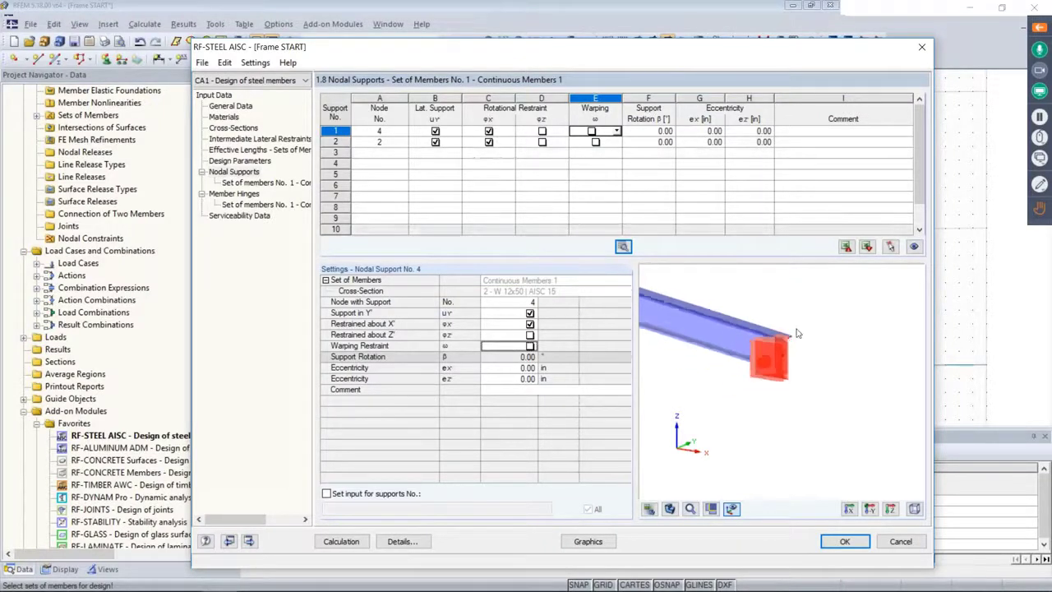
scroll(770, 333, down, 5)
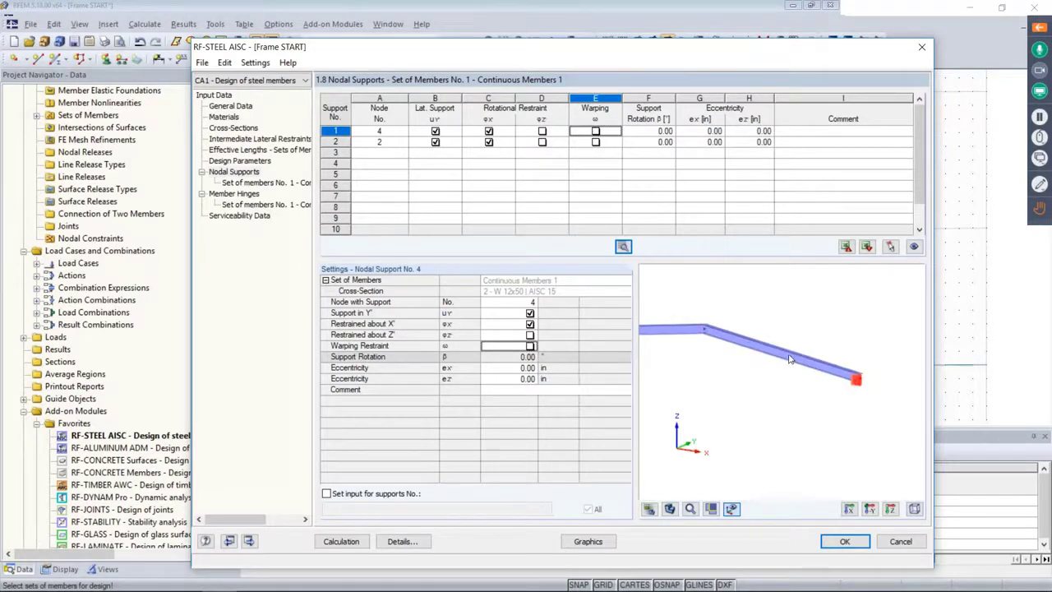
scroll(788, 359, down, 1)
middle_drag(758, 353, 820, 348)
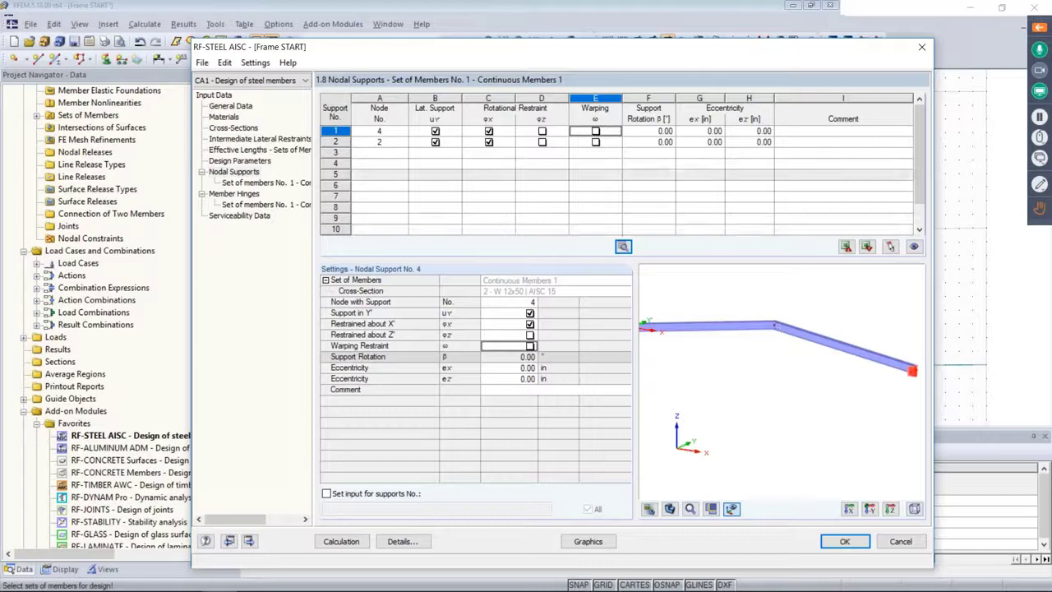
click(390, 152)
click(403, 152)
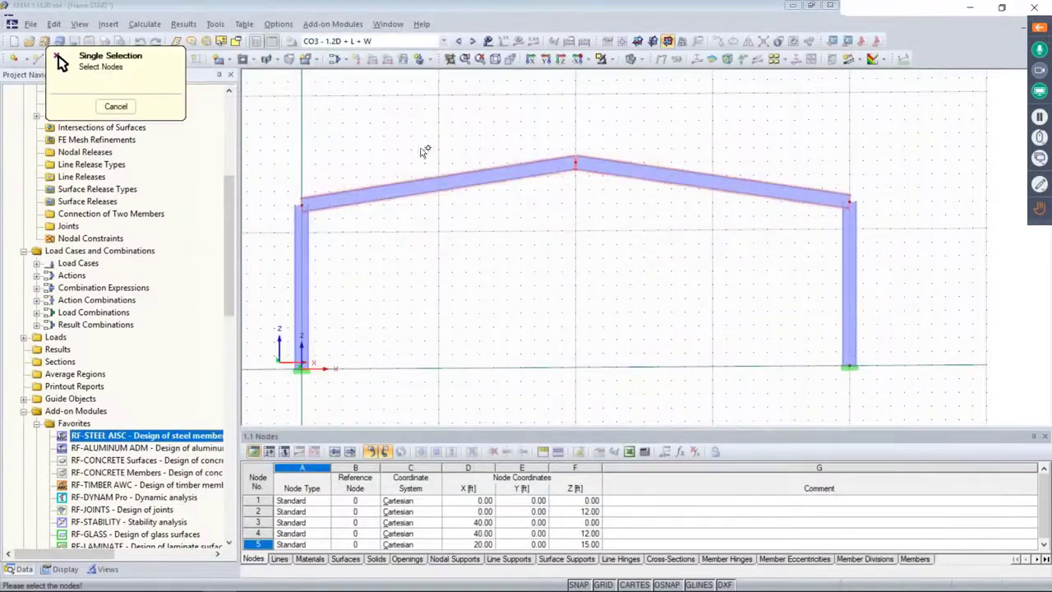
click(576, 161)
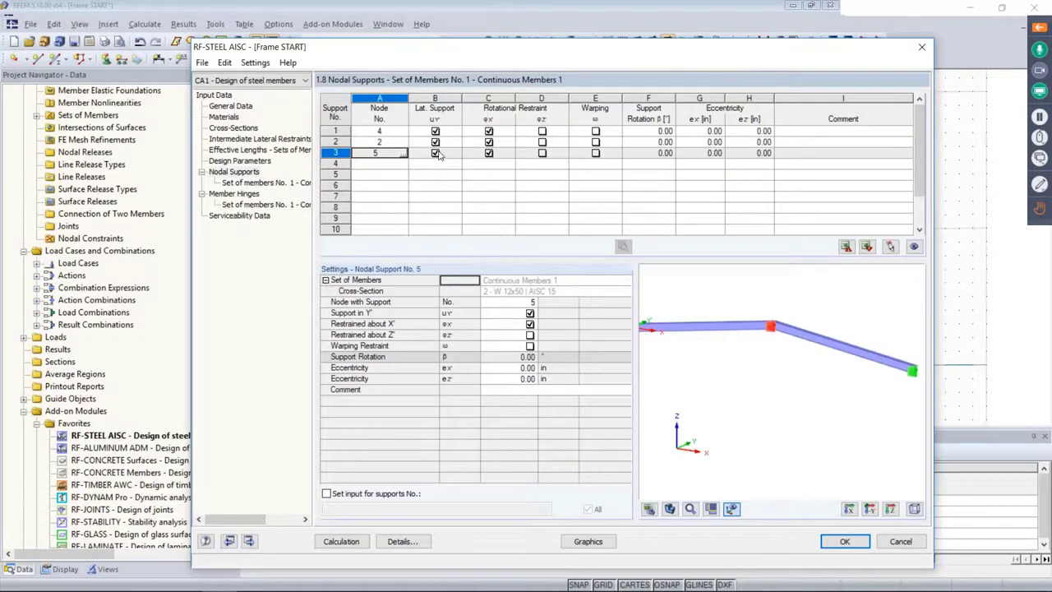
click(488, 153)
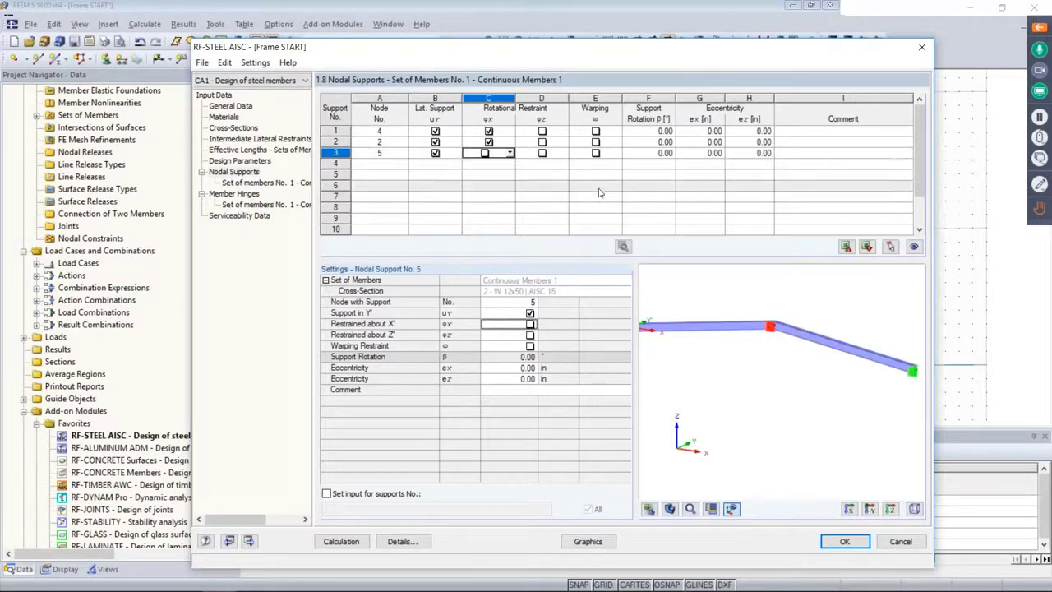
Step: Delete the nodal support at ridge node 5 and select the support at node 2
mouse_move(756, 338)
ctrl+middle_down()
mouse_move(756, 347)
mouse_move(776, 341)
ctrl+middle_up()
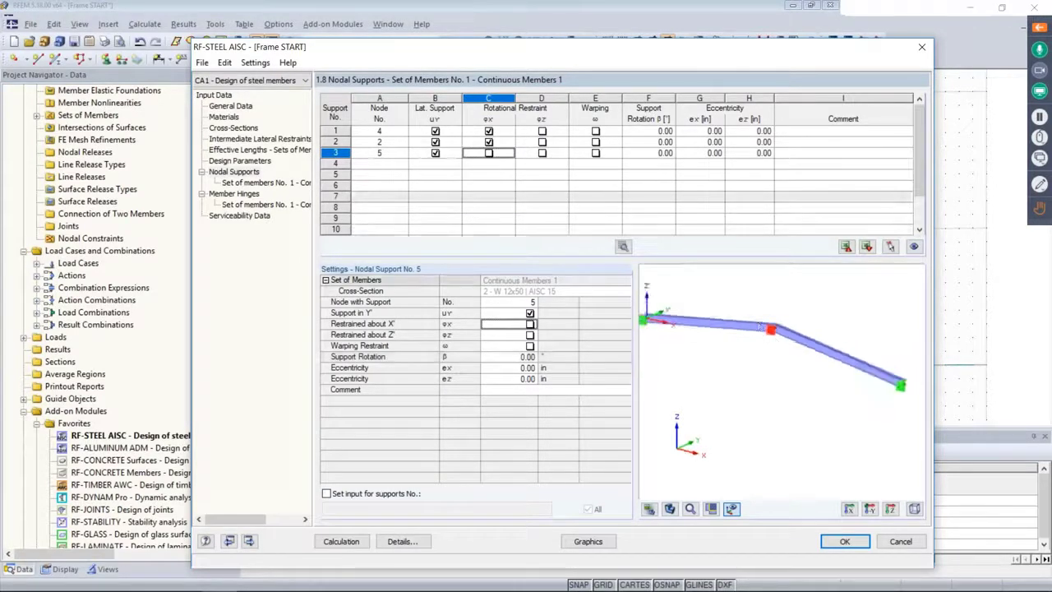
click(341, 153)
key(Delete)
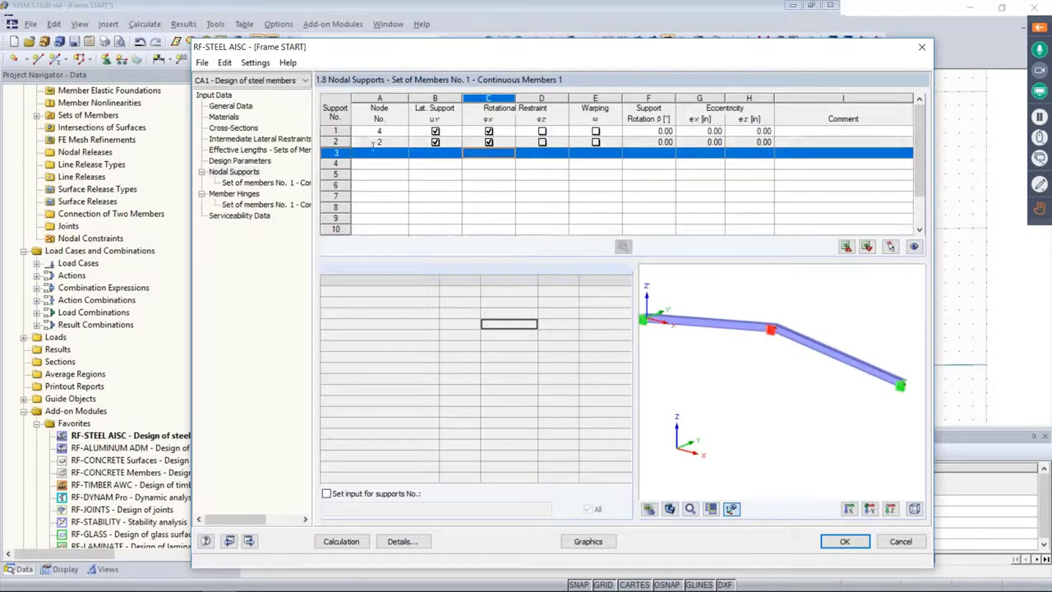
click(373, 143)
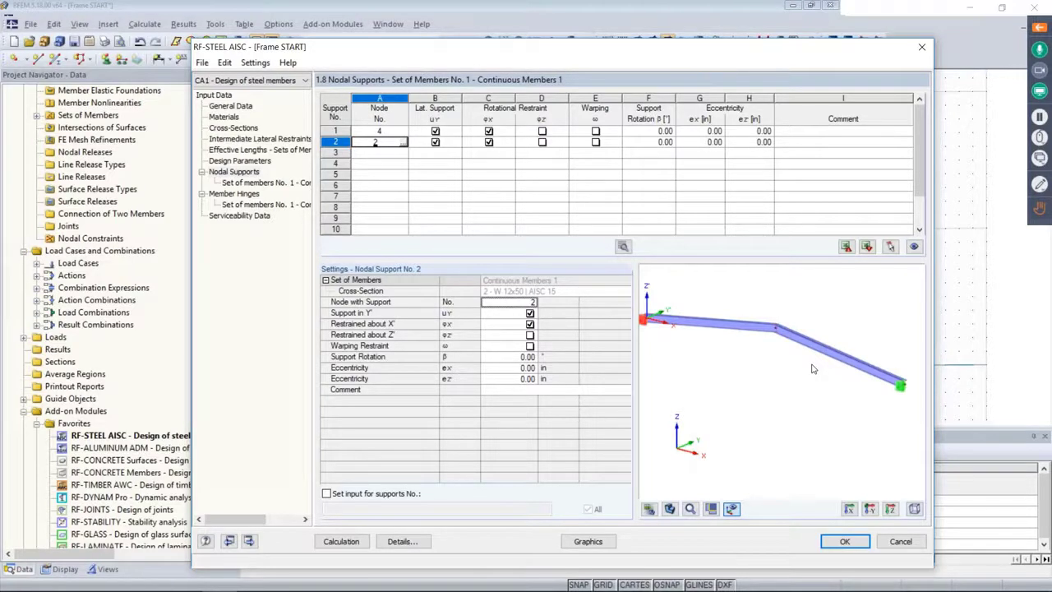
Step: Examine the member hinge settings for set of members No. 1 alongside the frame model behind the module window
click(234, 194)
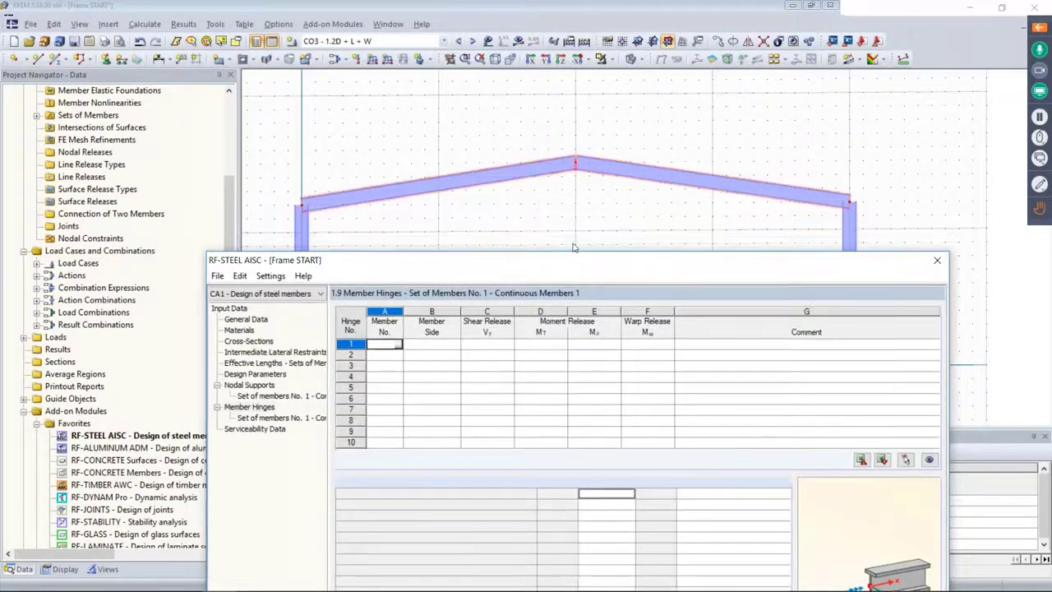
drag(571, 260, 576, 109)
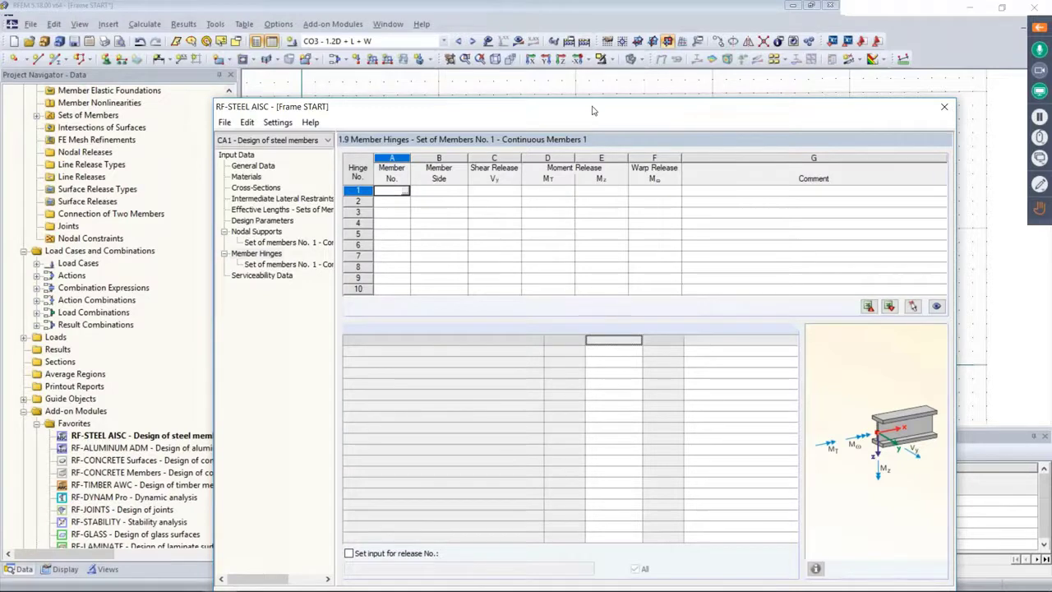
drag(596, 113, 599, 290)
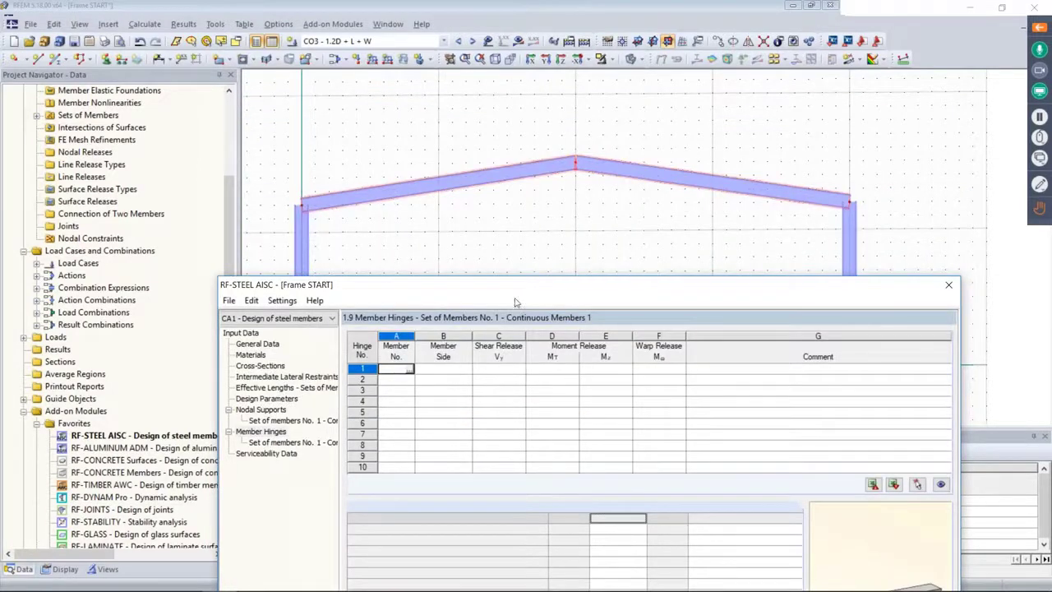
drag(524, 288, 517, 68)
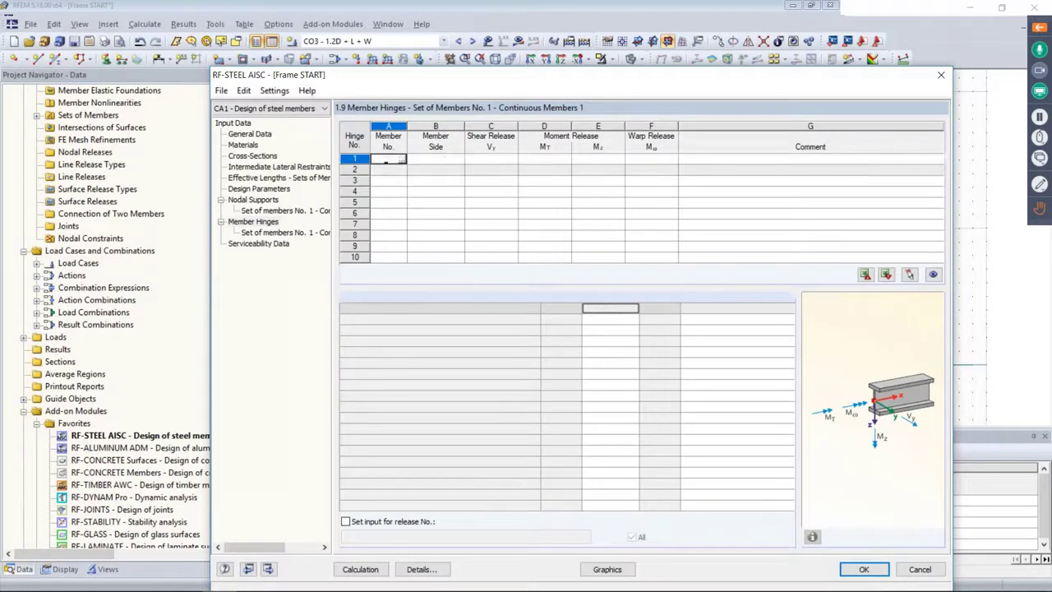
Step: Set the serviceability data to reference set of members No. 1 and run the steel design calculation
click(278, 246)
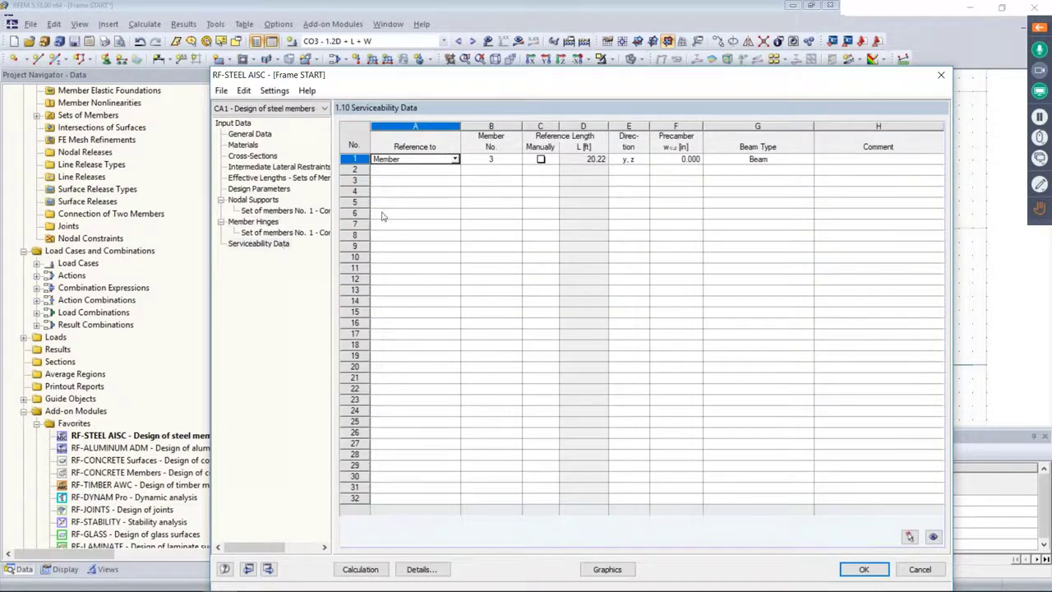
click(454, 159)
click(440, 180)
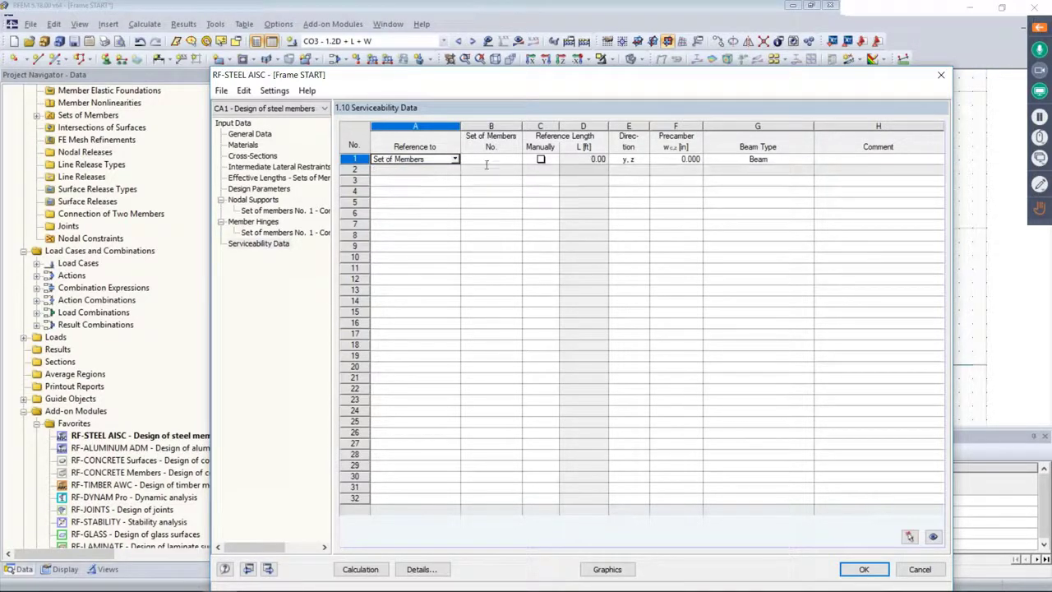
key(Tab)
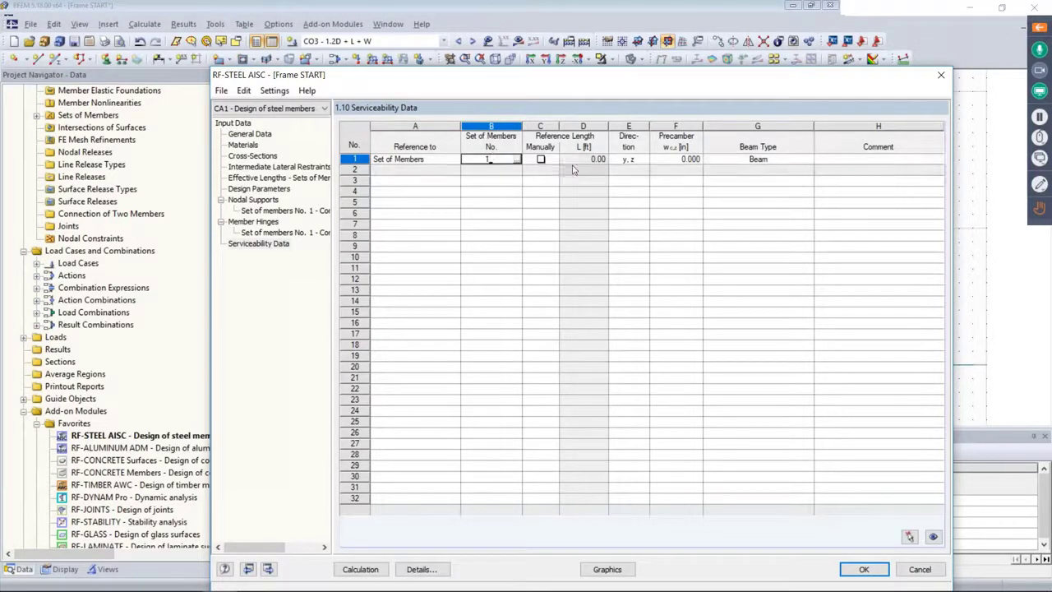
key(Tab)
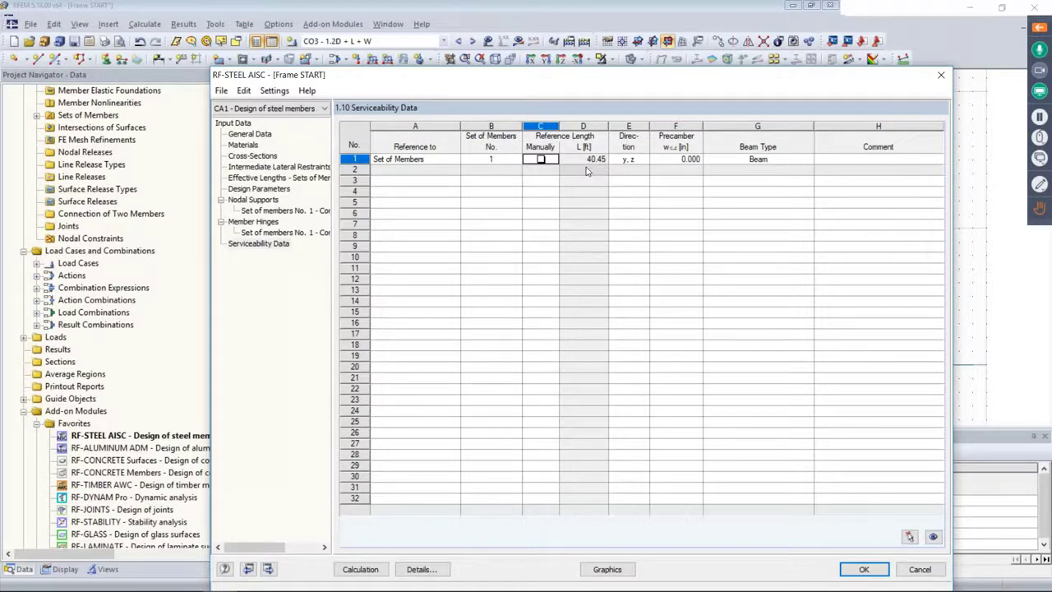
drag(600, 76, 589, 42)
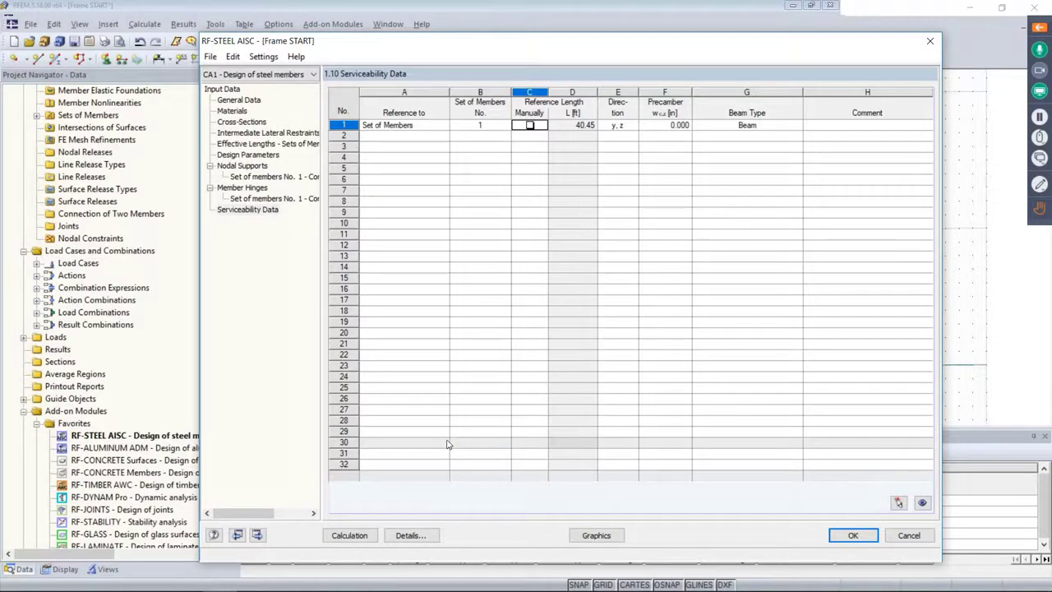
click(350, 535)
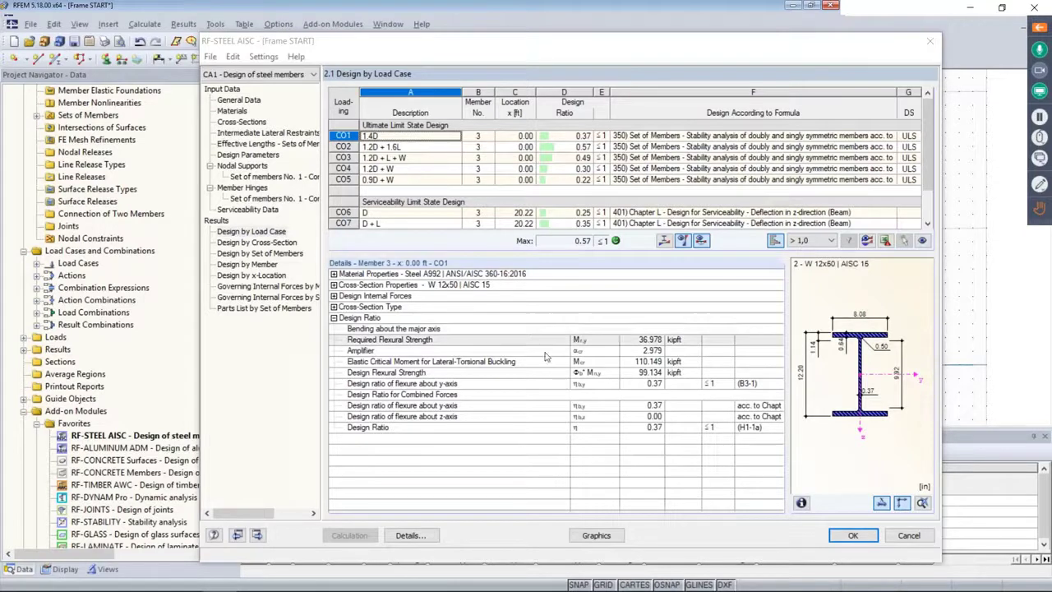
Step: Review the design results by member, locating the governing stability check of member 4 in the frame model
click(270, 255)
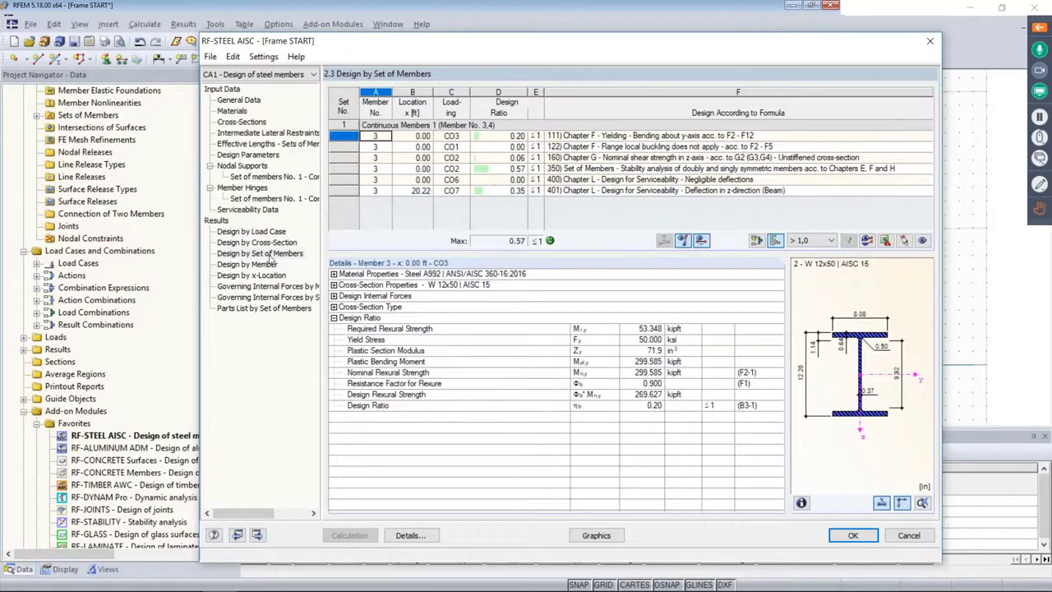
click(253, 267)
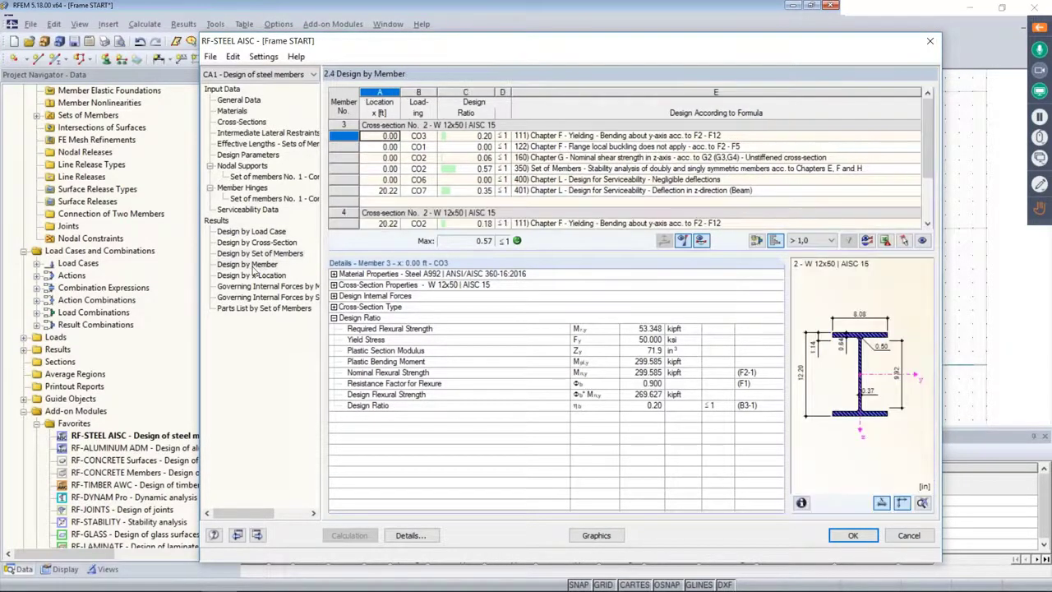
drag(458, 43, 419, 283)
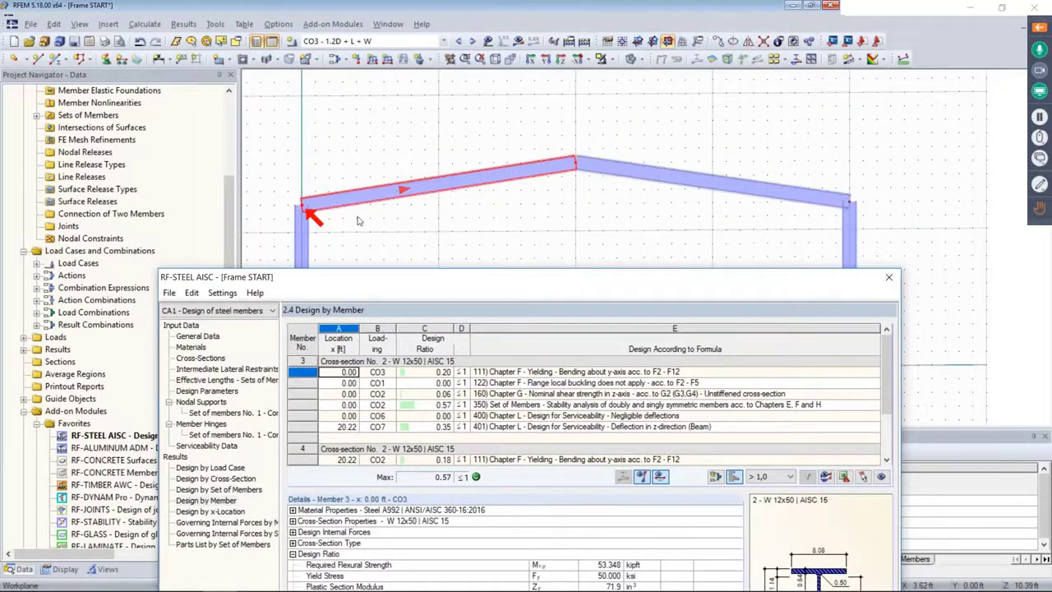
scroll(479, 383, down, 2)
click(479, 415)
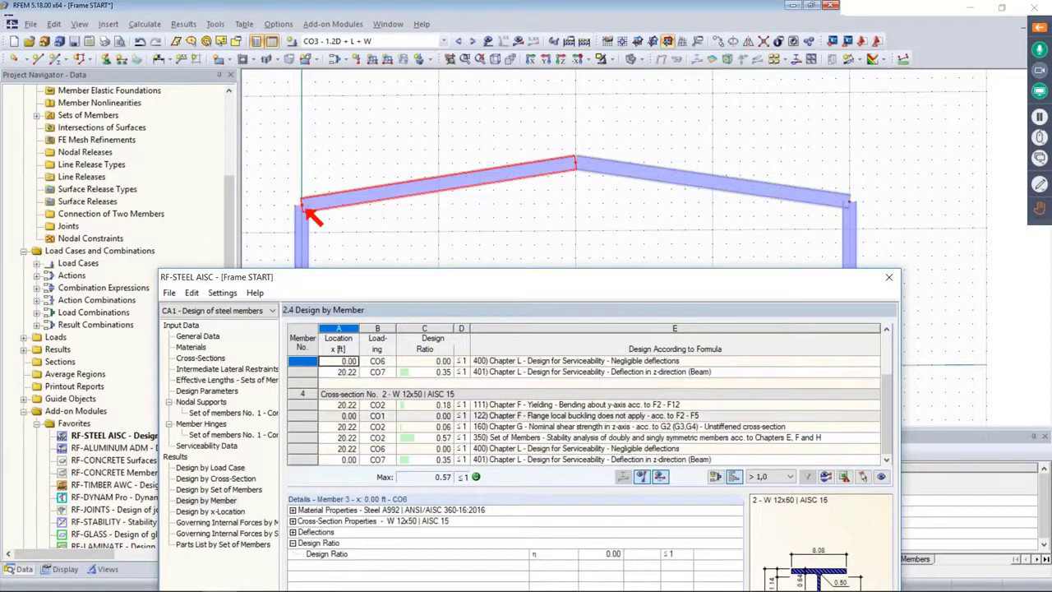
click(479, 426)
click(479, 438)
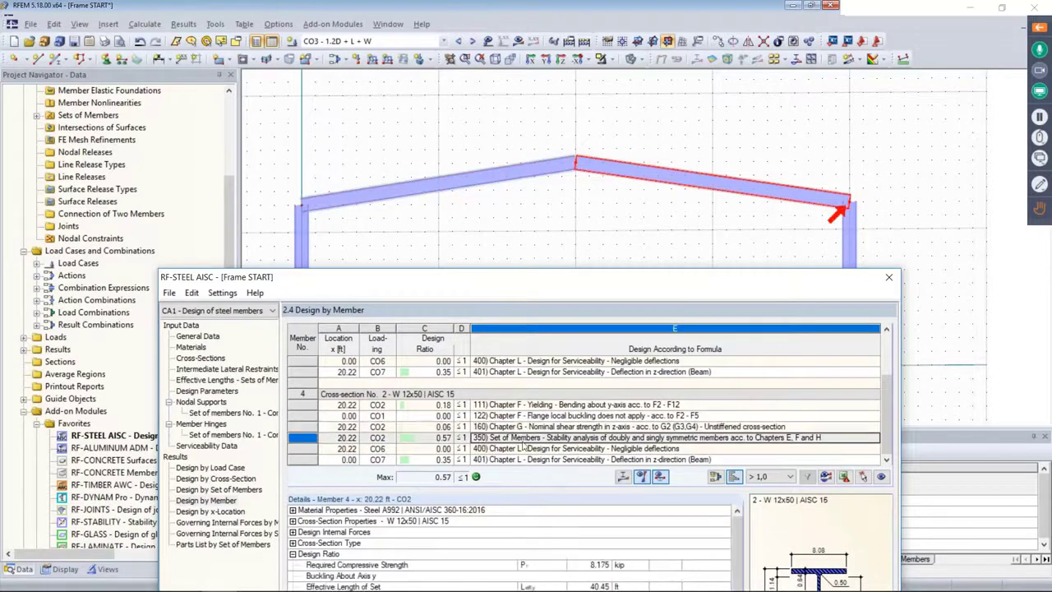
Step: Review the design results by set of members and read through the details of stability check 350 for CO2
drag(507, 279, 528, 68)
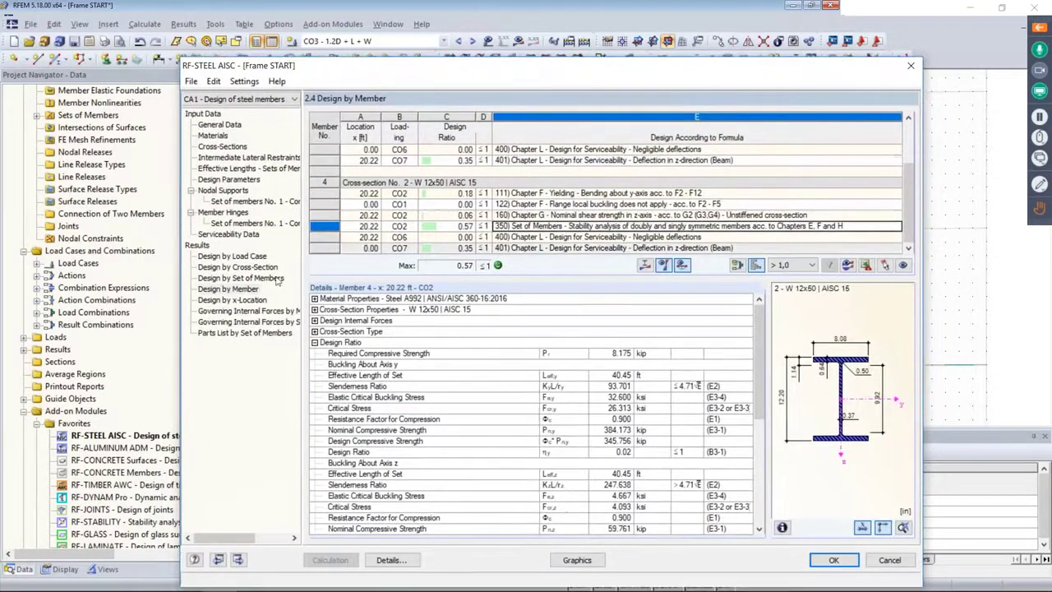
click(240, 277)
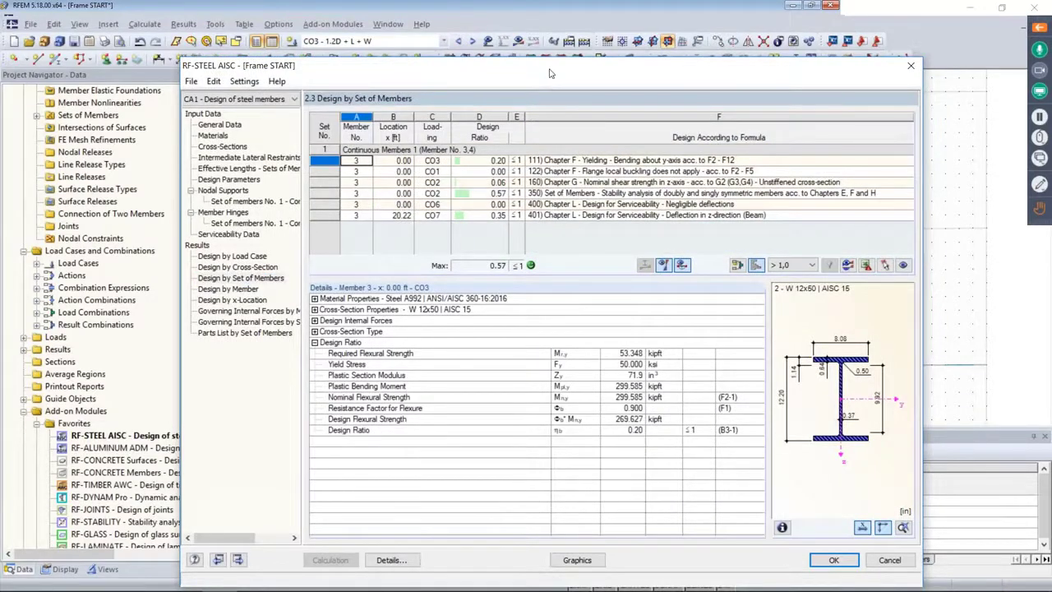
drag(550, 71, 532, 271)
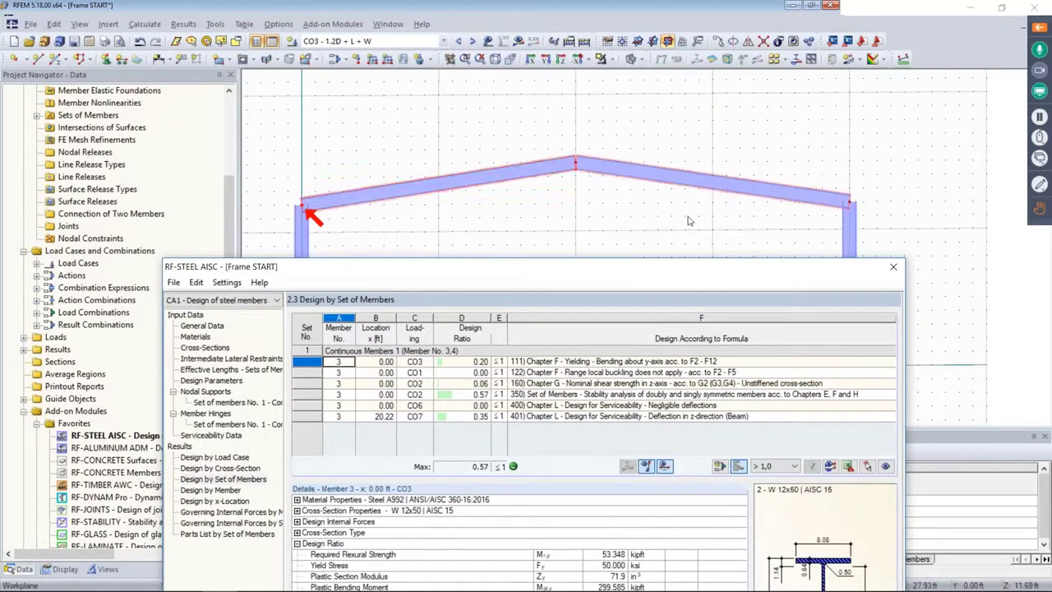
drag(655, 266, 658, 40)
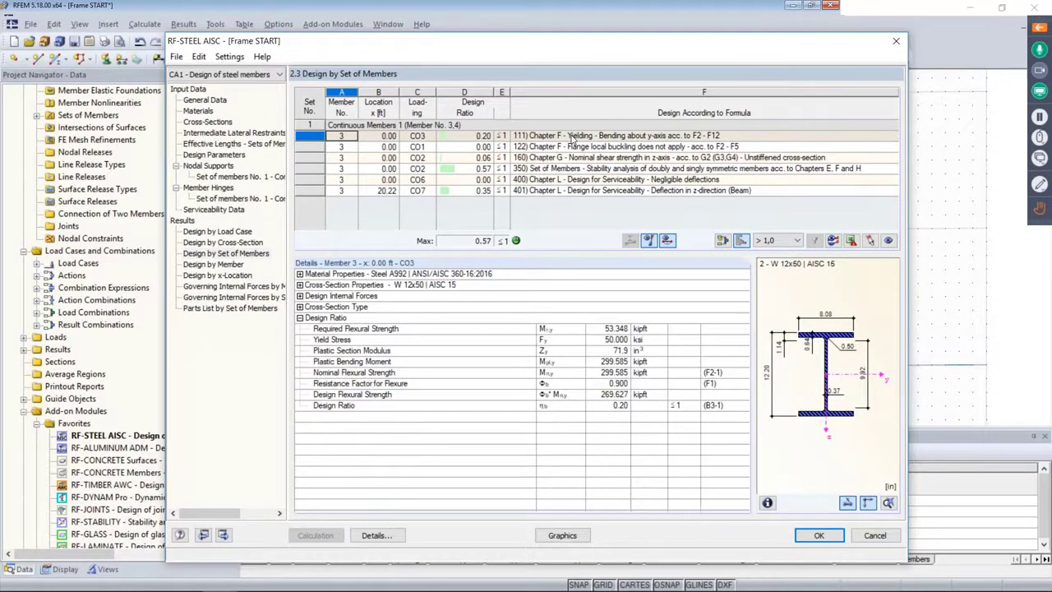
click(569, 168)
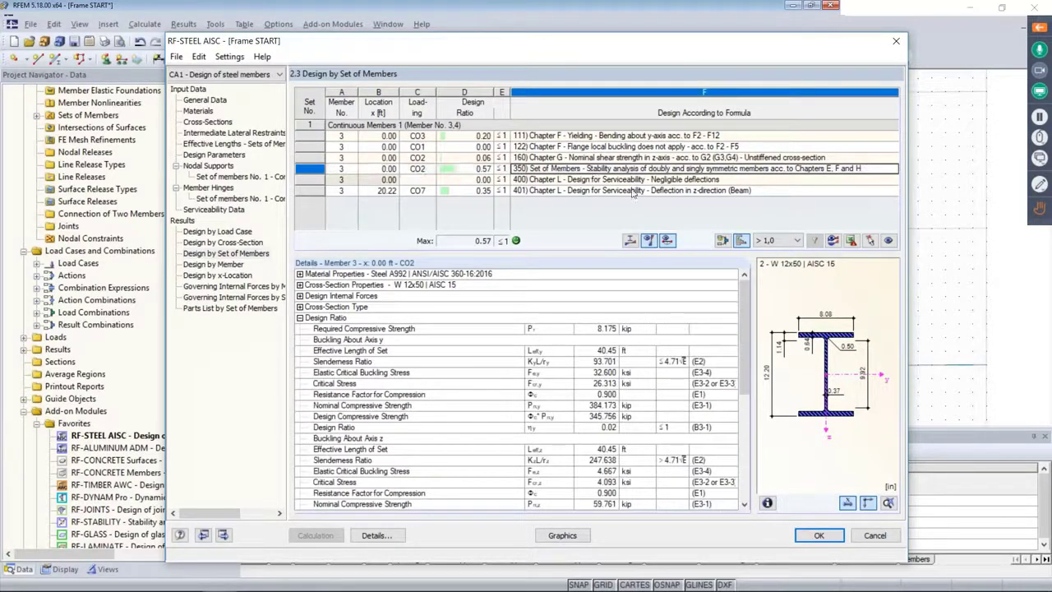
drag(741, 300, 738, 389)
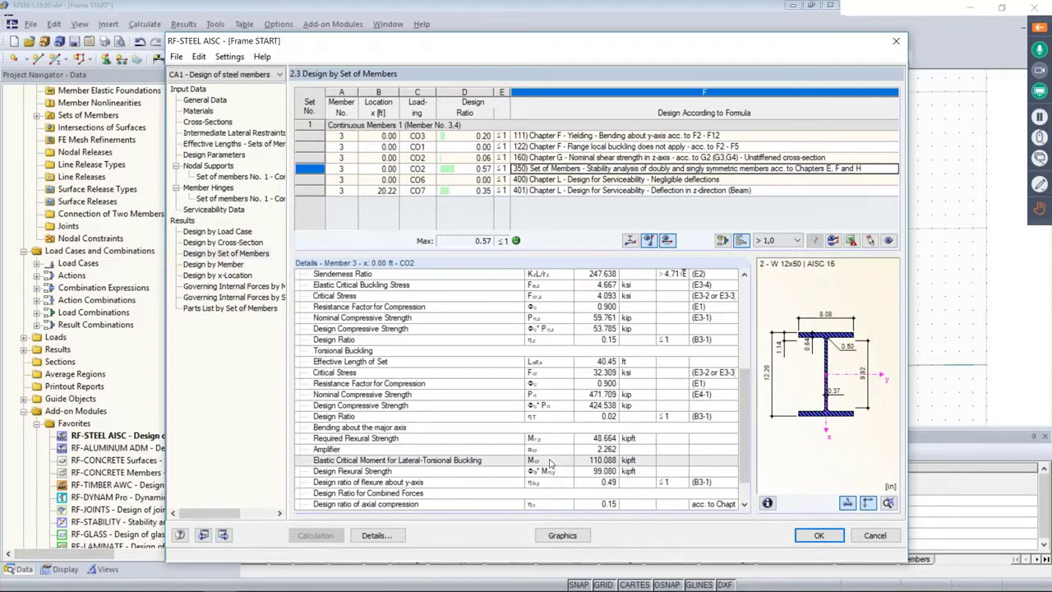
Step: View the rafters' buckling mode shape at a display factor of 0.80 from another angle and close the view
click(631, 240)
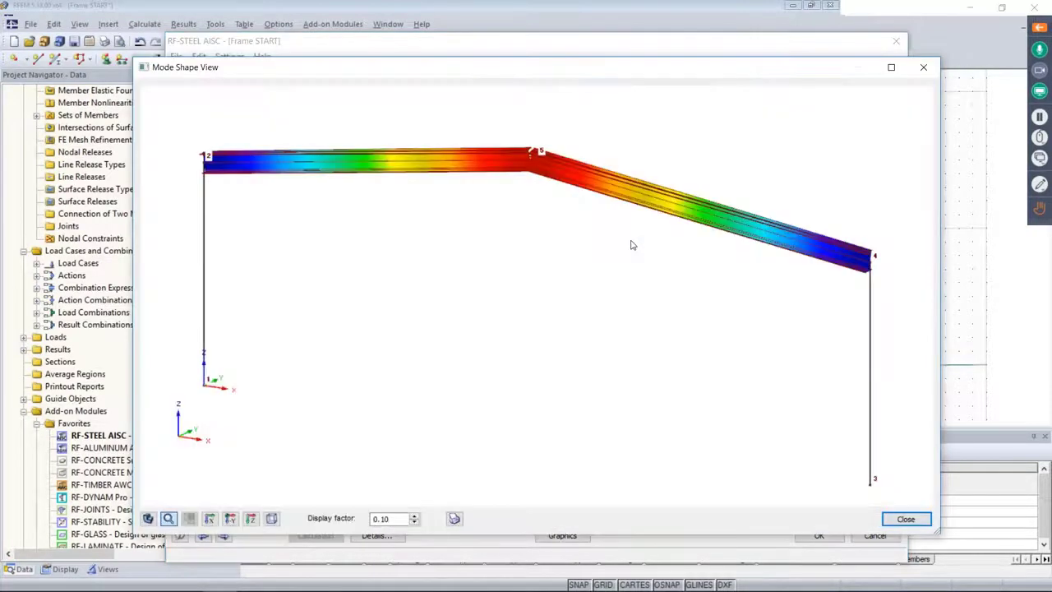
click(416, 515)
click(417, 515)
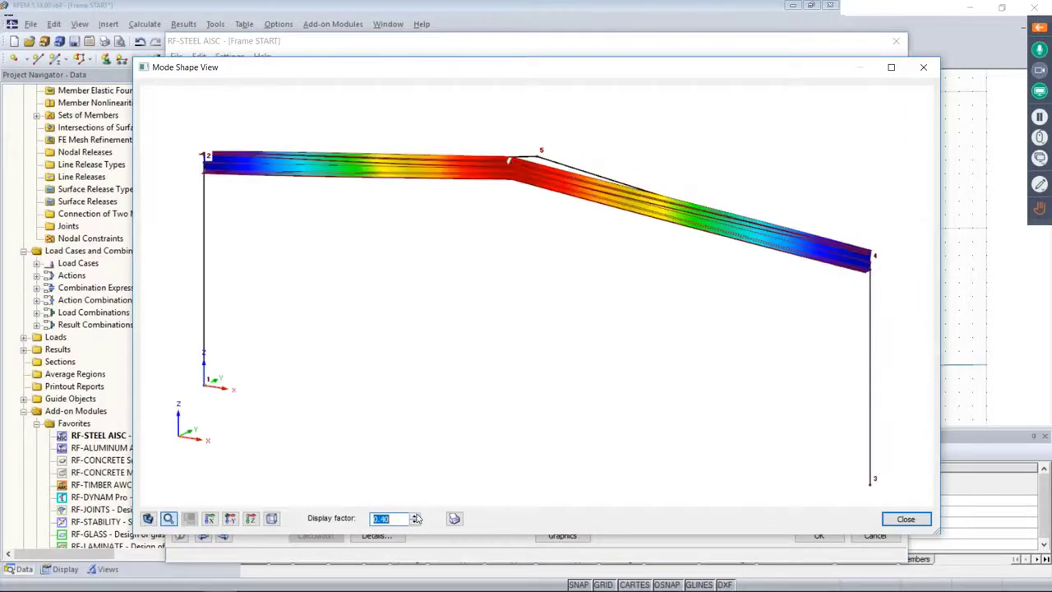
click(416, 516)
ctrl+middle_drag(744, 392, 574, 368)
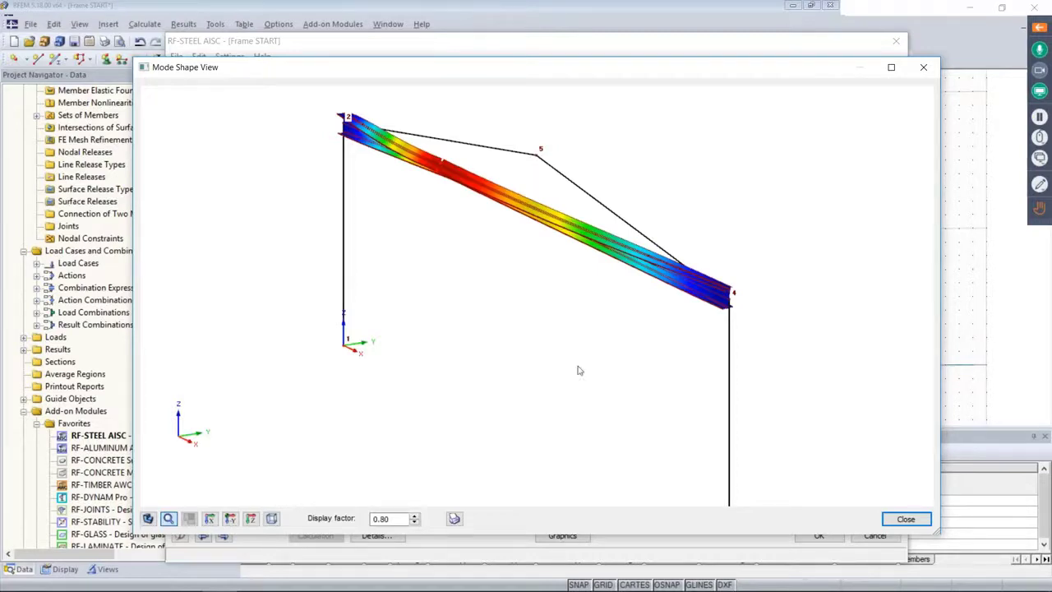
click(904, 519)
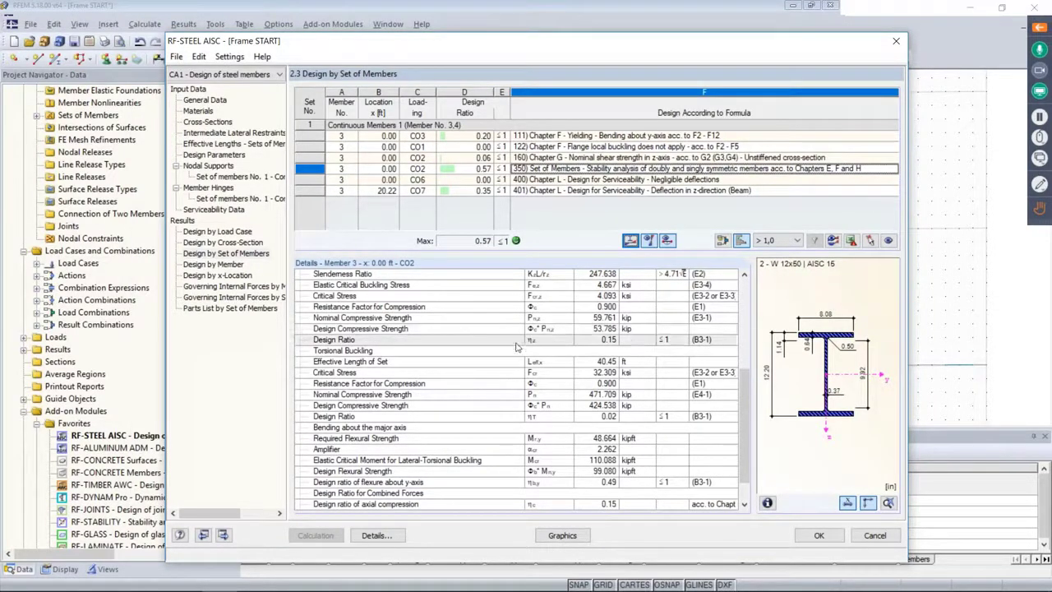
Step: Show the design ratios graphically on the frame, viewing the ultimate and serviceability limit states separately and then both together
click(562, 535)
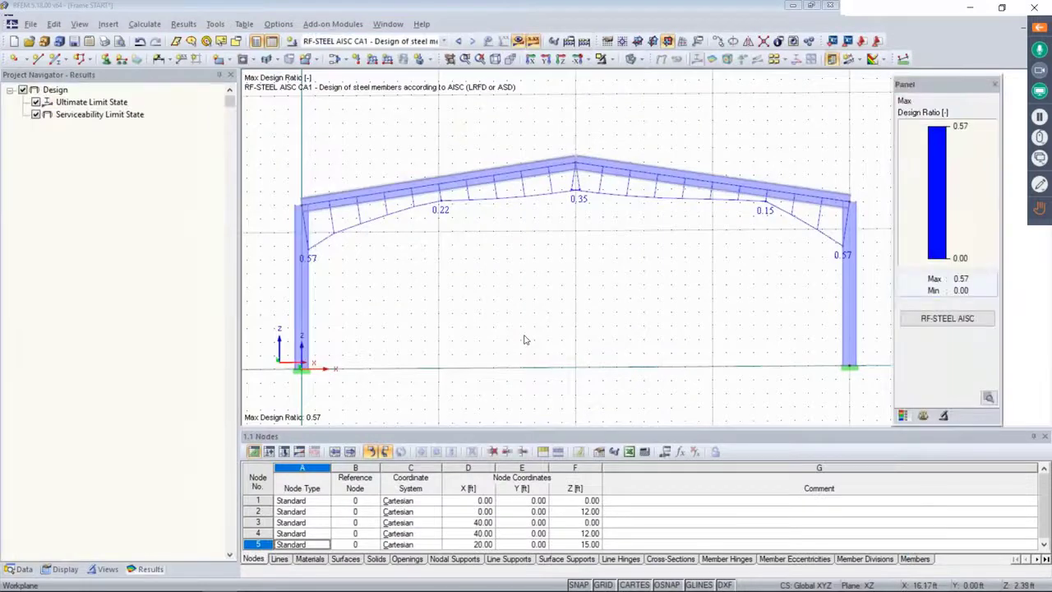
click(35, 114)
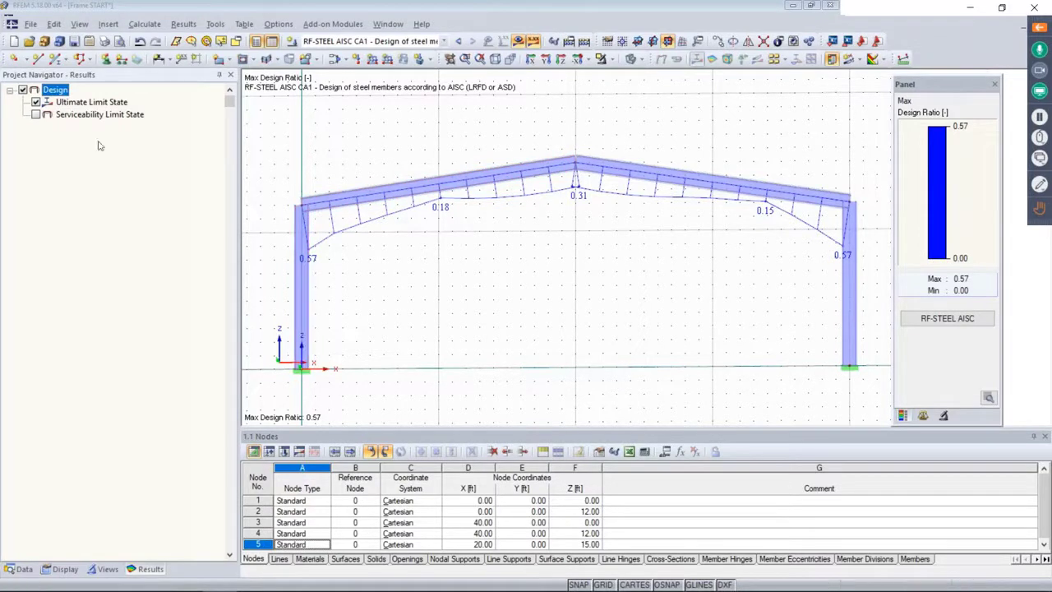
click(35, 114)
click(36, 102)
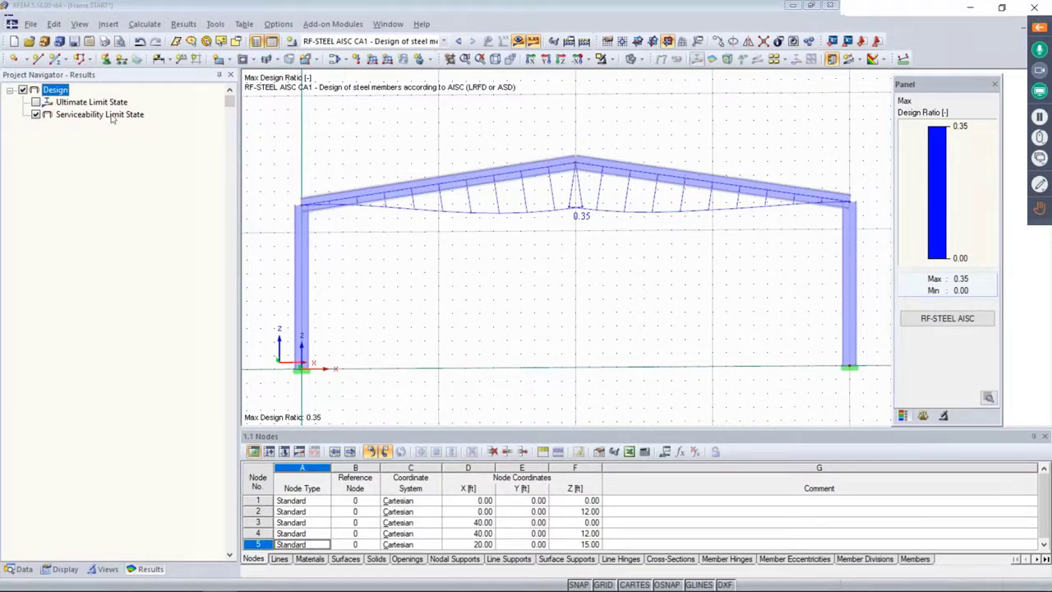
click(35, 102)
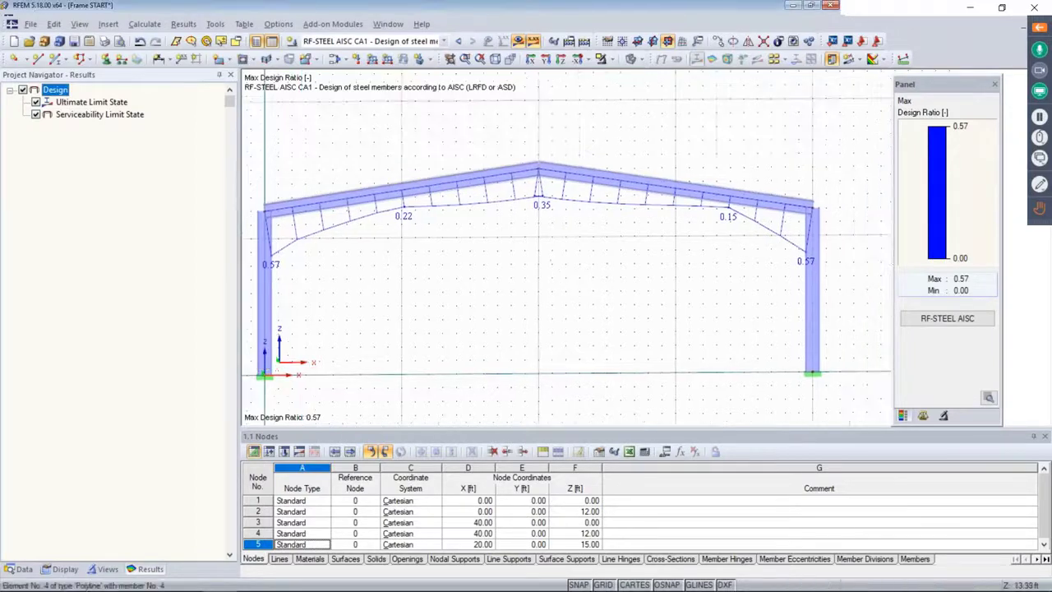
Step: Replace the design results display with the loads of load case LC1 - Dead and select the right rafter with its load
click(517, 41)
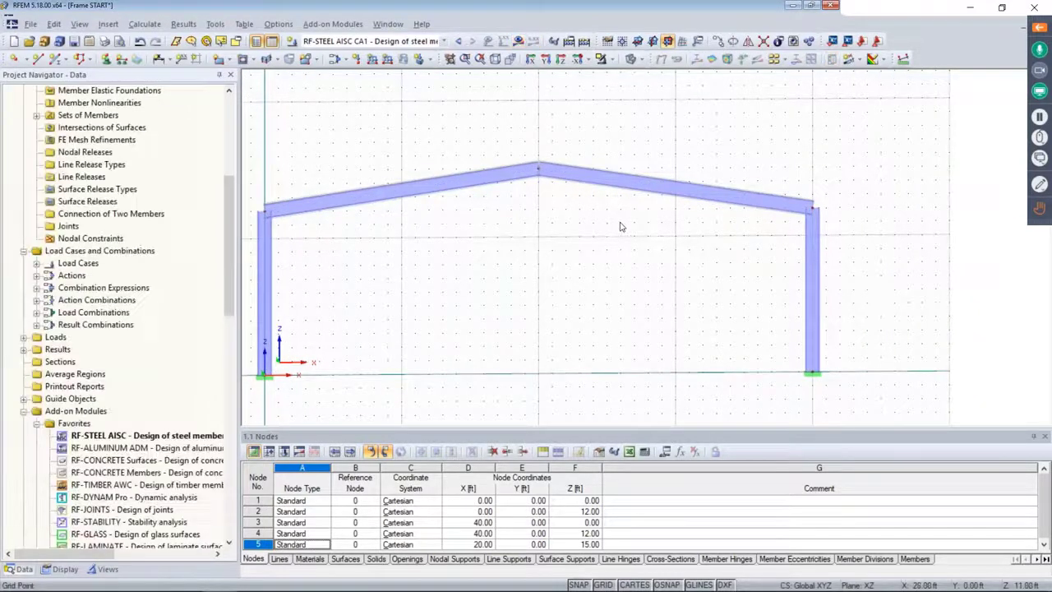
click(434, 40)
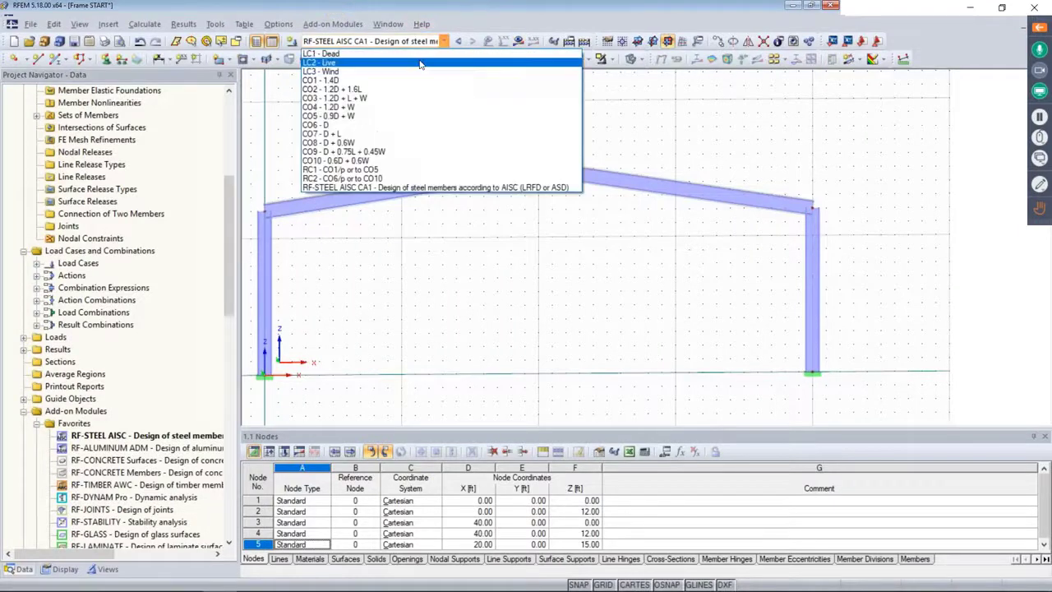
click(406, 52)
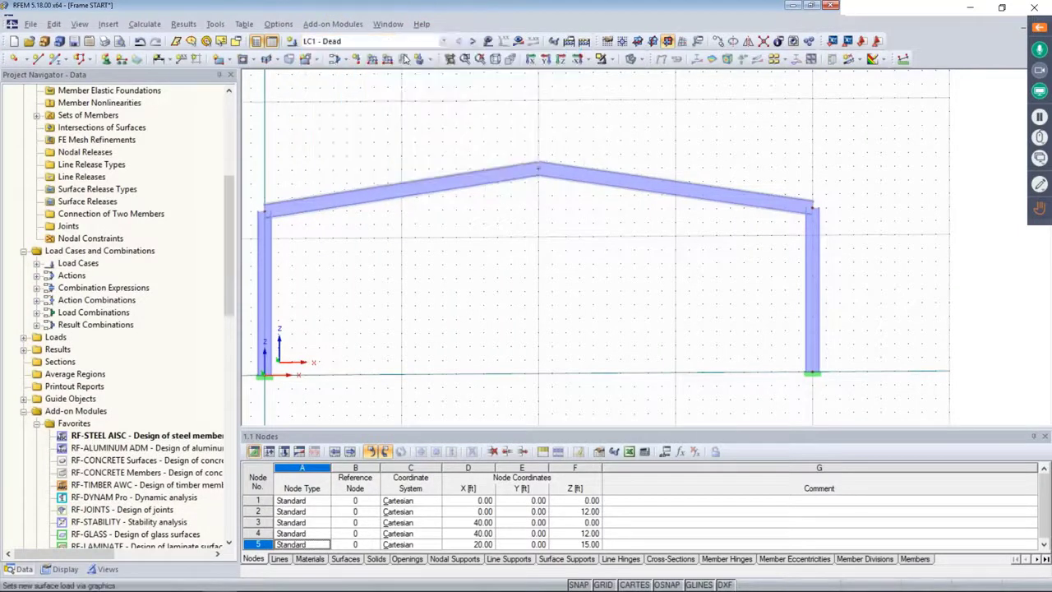
click(491, 42)
scroll(660, 273, down, 1)
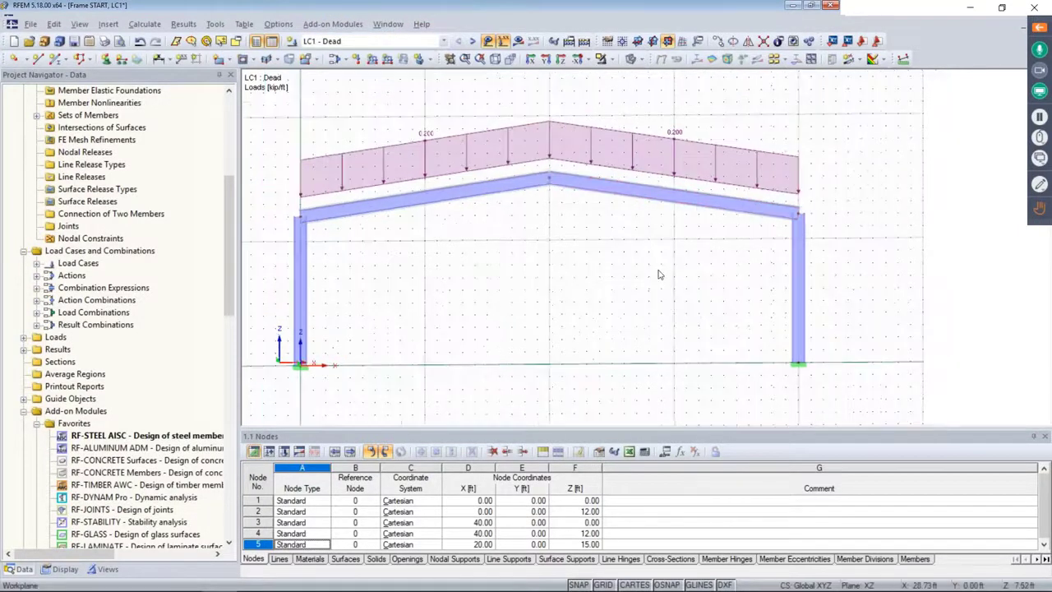
middle_drag(654, 261, 664, 281)
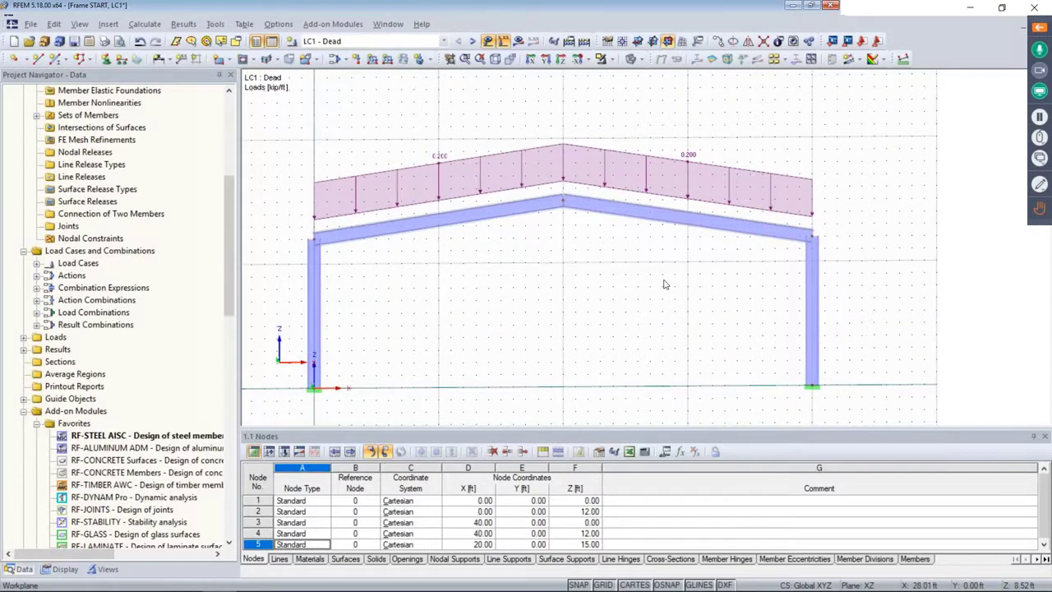
drag(729, 286, 655, 136)
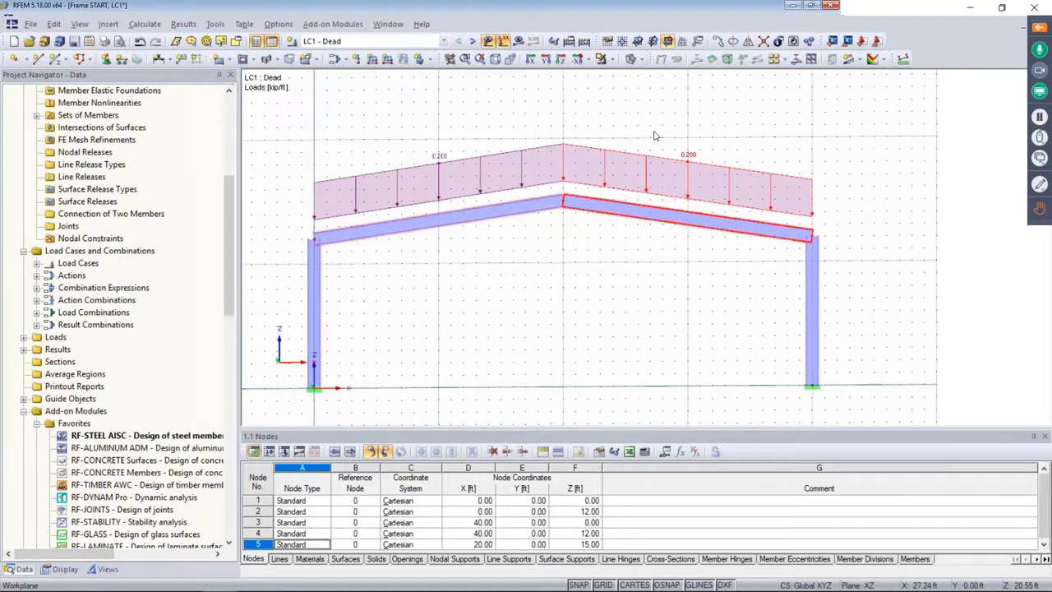
Step: Delete the right rafter and move the left rafter's free end onto the right column's top, forming one horizontal beam
key(Delete)
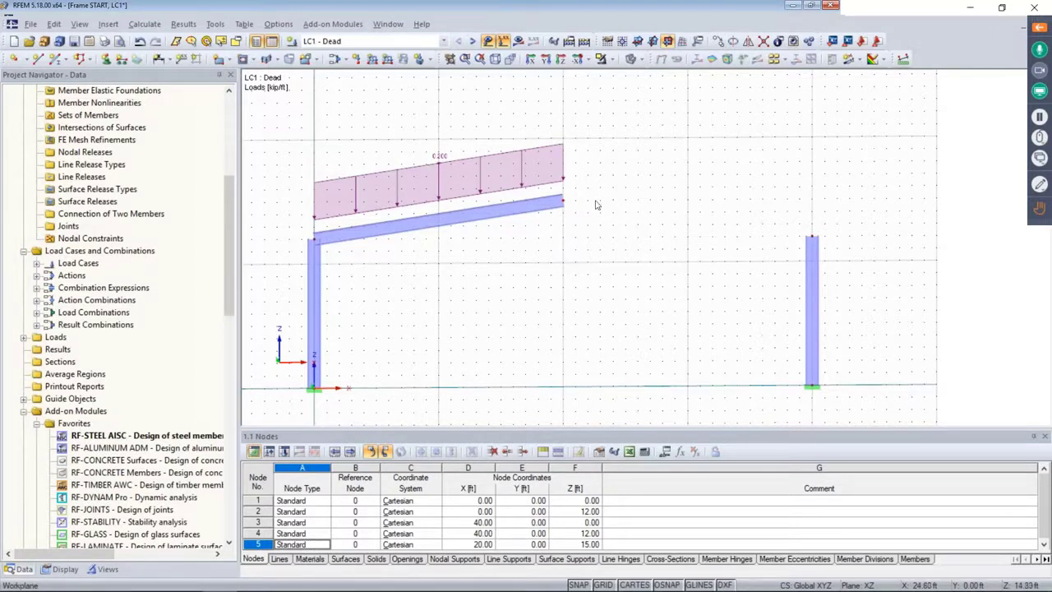
click(811, 238)
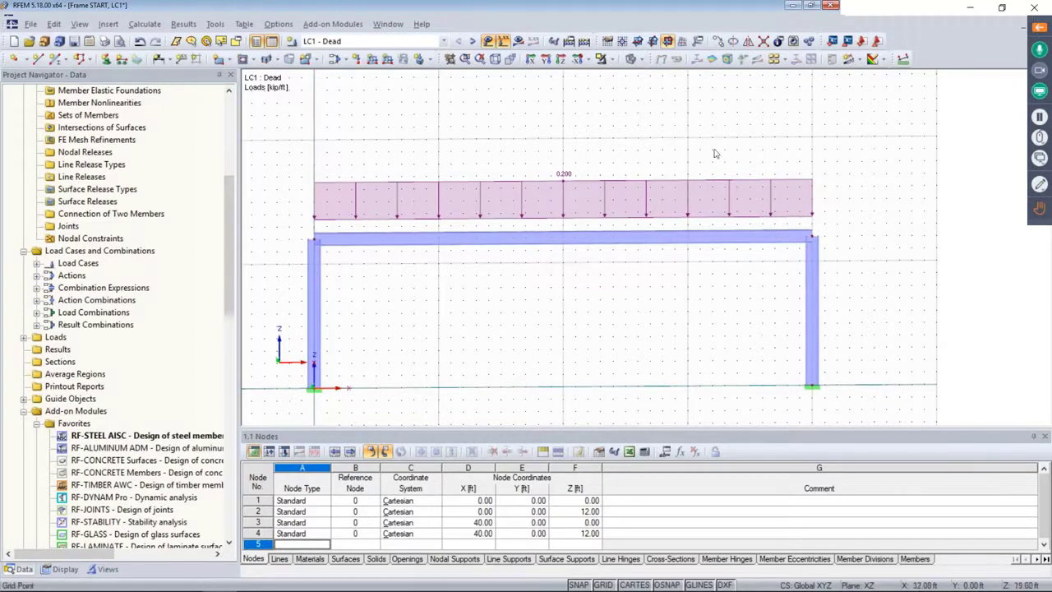
Step: Check the loads on the flat frame from LC2 - Live through CO1 - 1.4D and turn off the load display
click(472, 42)
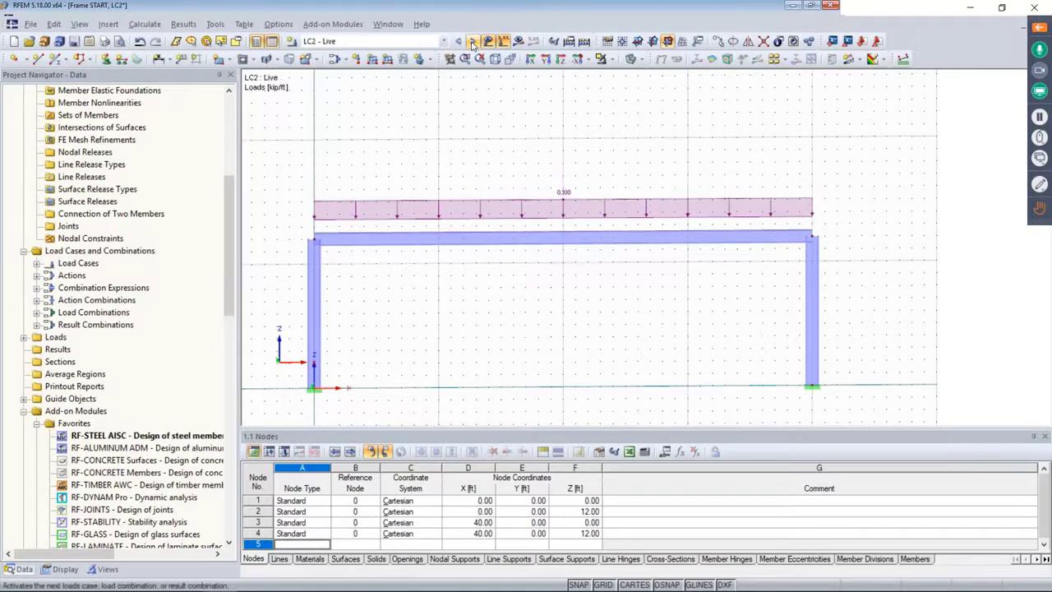
click(472, 42)
click(473, 42)
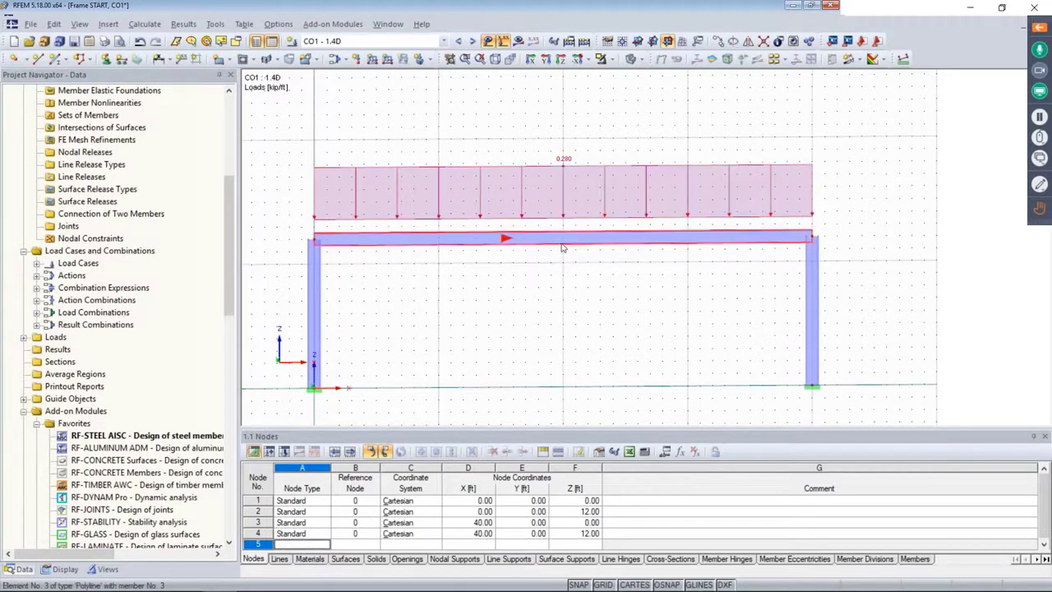
click(487, 42)
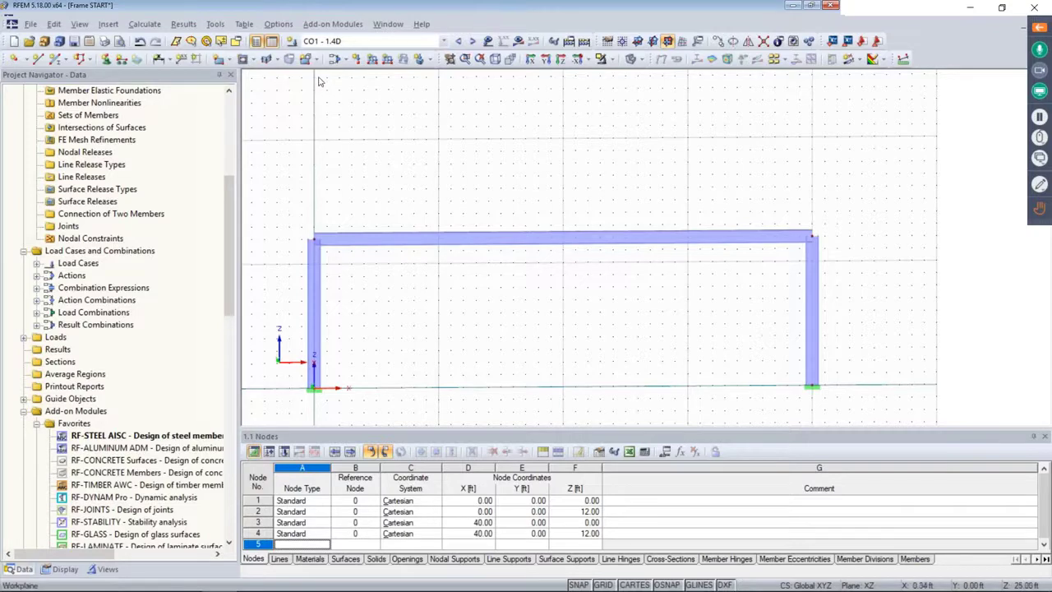
Step: Create load case LC4 named Torsion with action category Live, and check the resulting load combinations
click(336, 58)
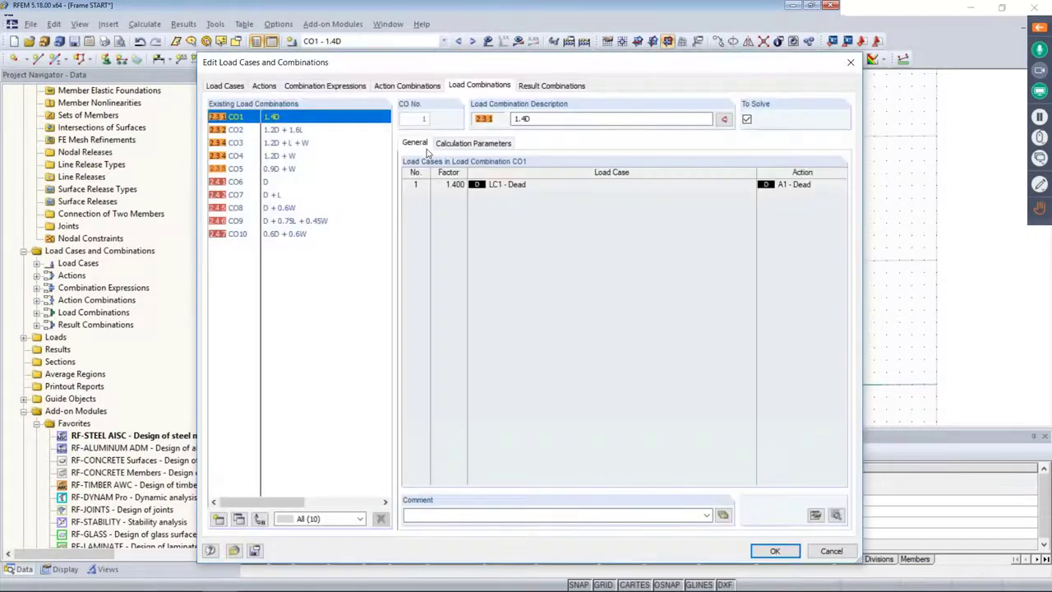
click(222, 86)
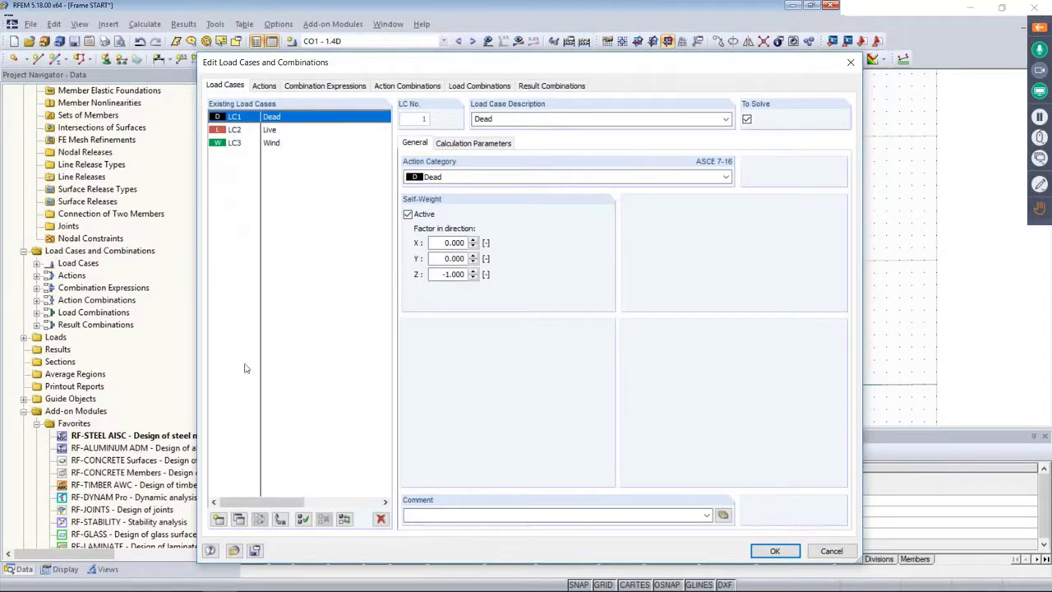
click(218, 518)
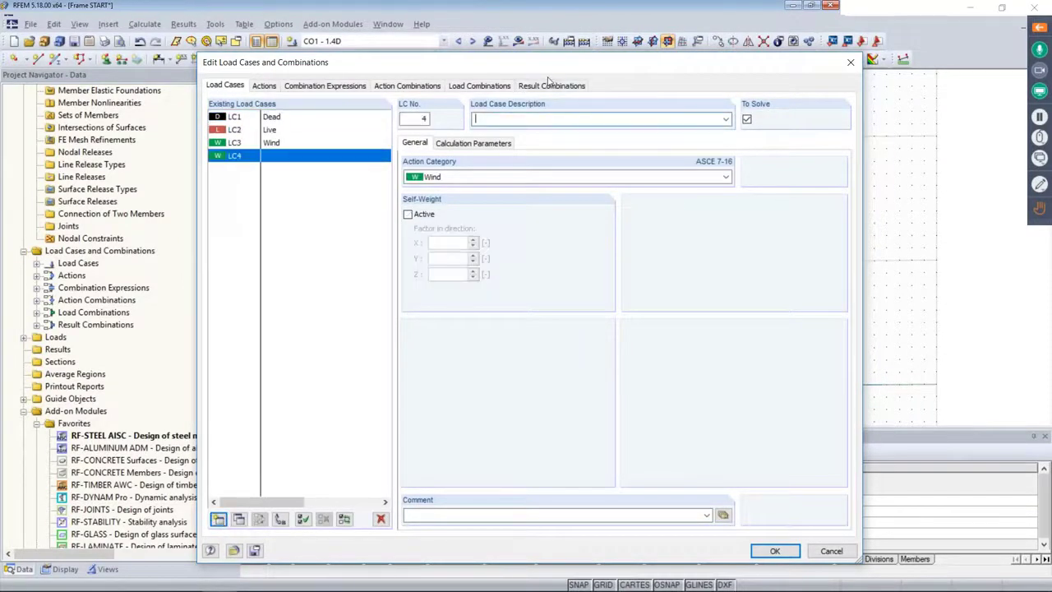
text(Torsion)
click(461, 177)
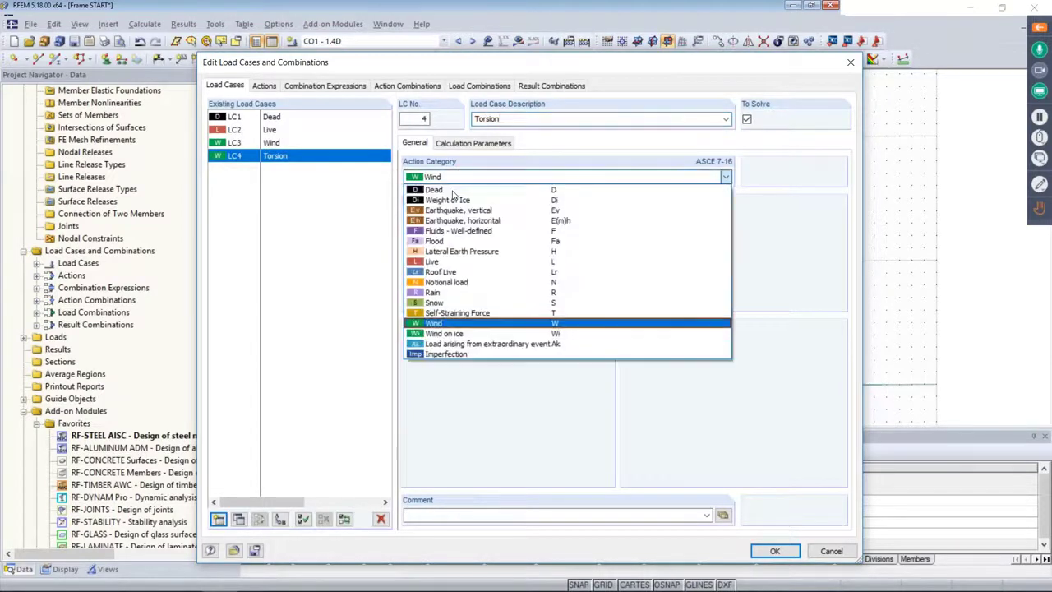
click(435, 261)
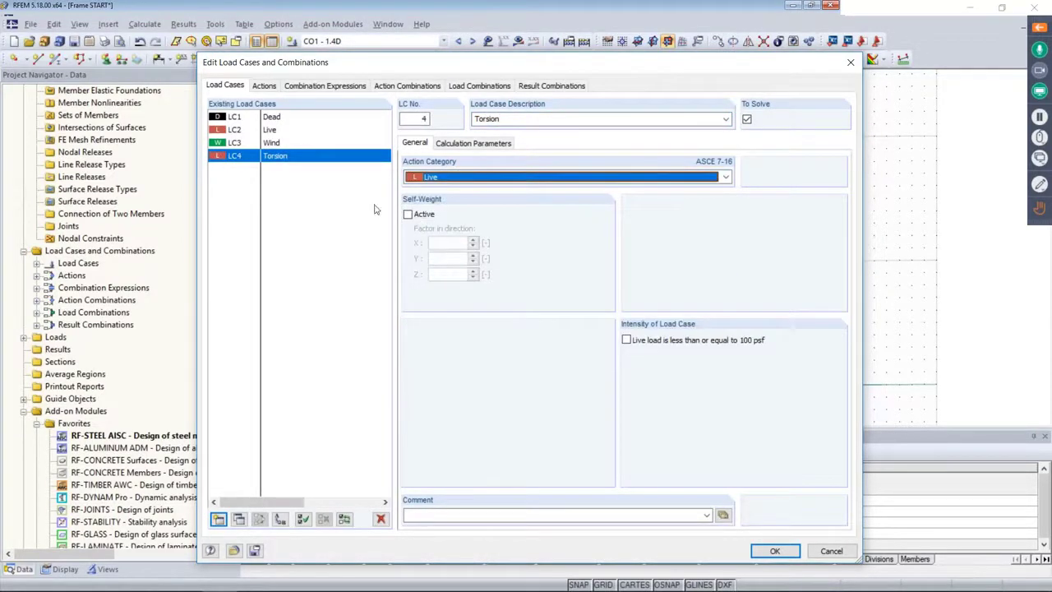
click(464, 86)
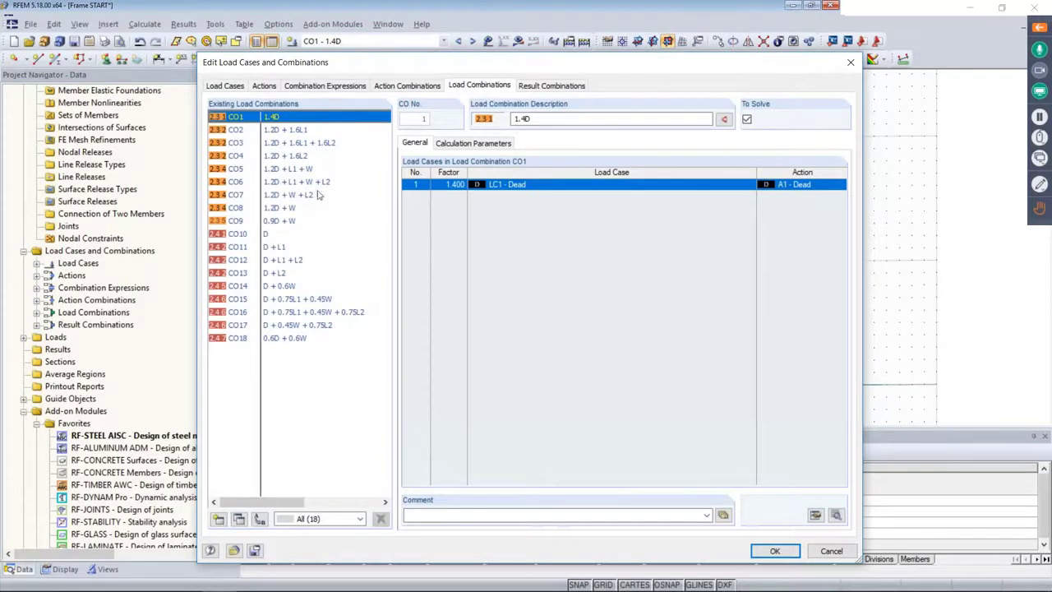
click(774, 551)
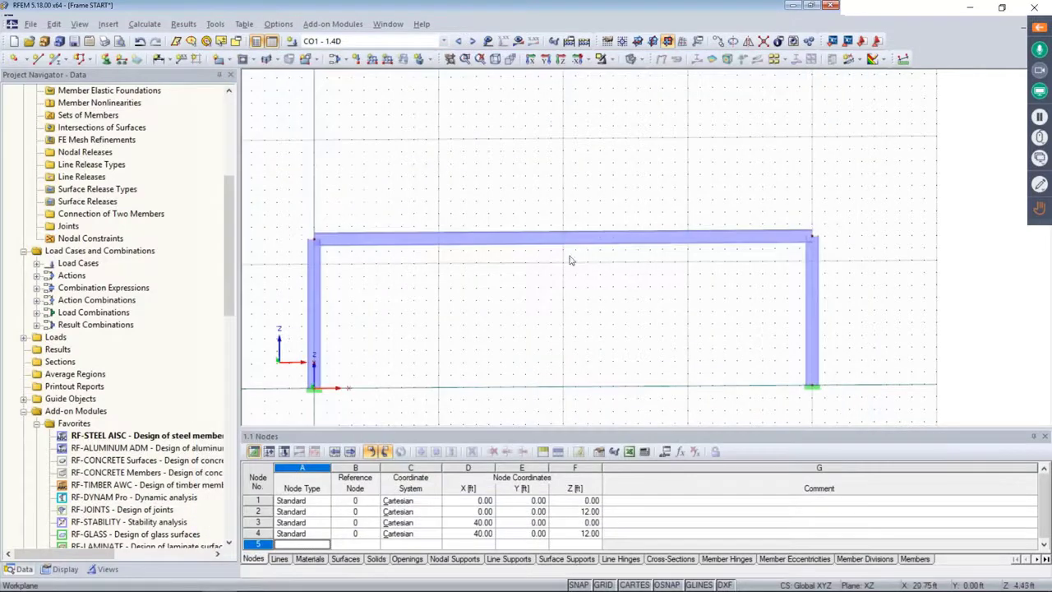
Step: Start a new member load in LC4 - Torsion as a concentrated moment in the global XL direction
click(444, 41)
click(388, 81)
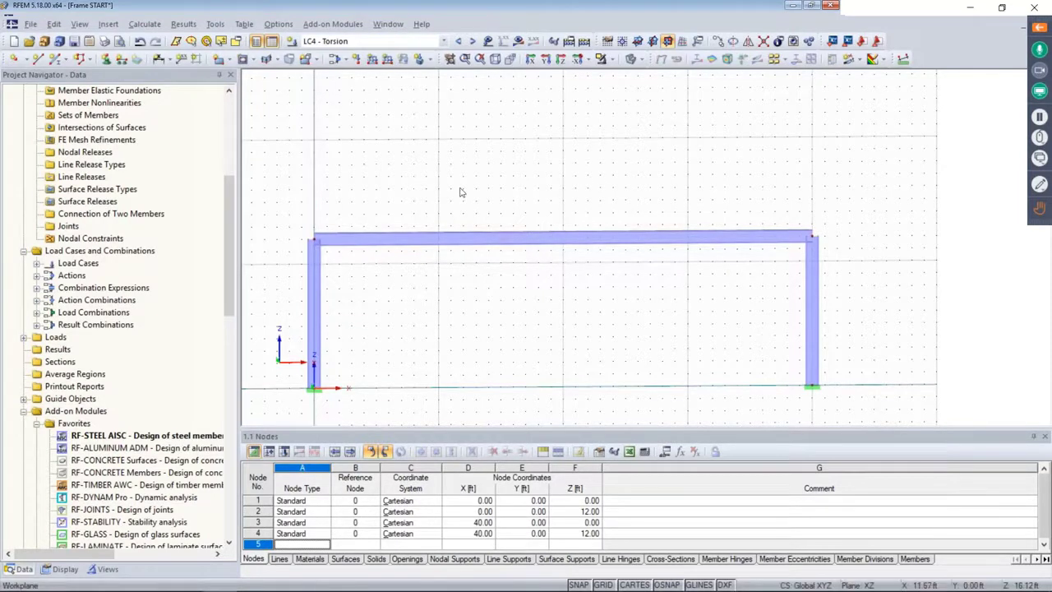
click(373, 62)
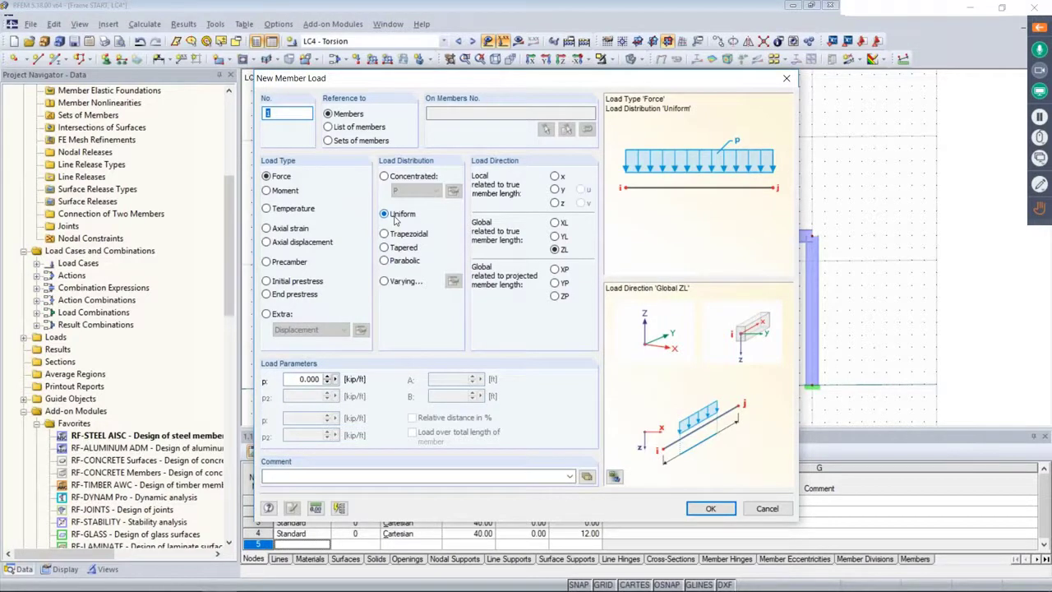
click(384, 176)
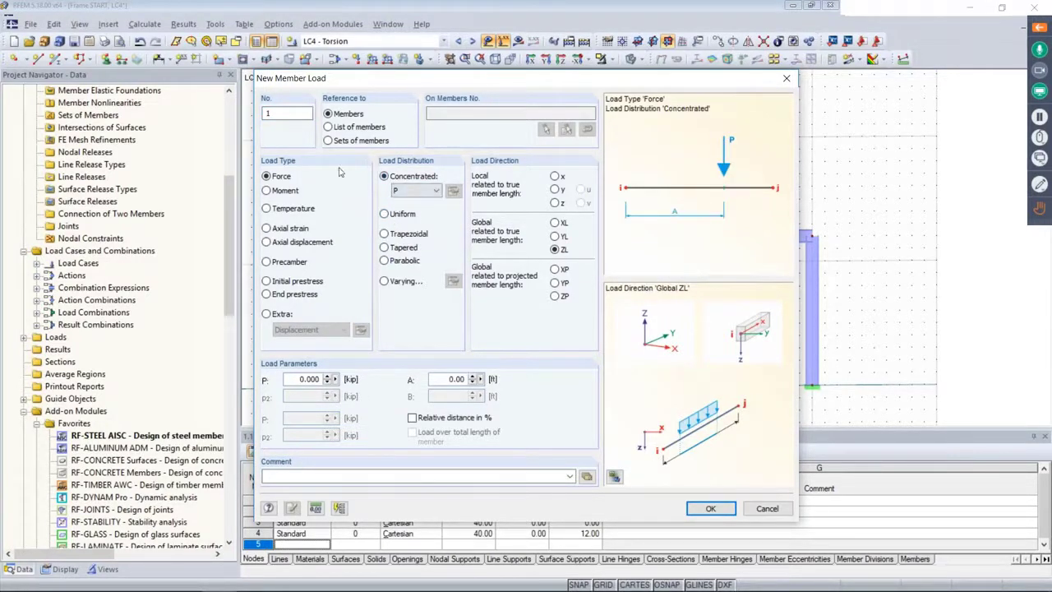
click(266, 189)
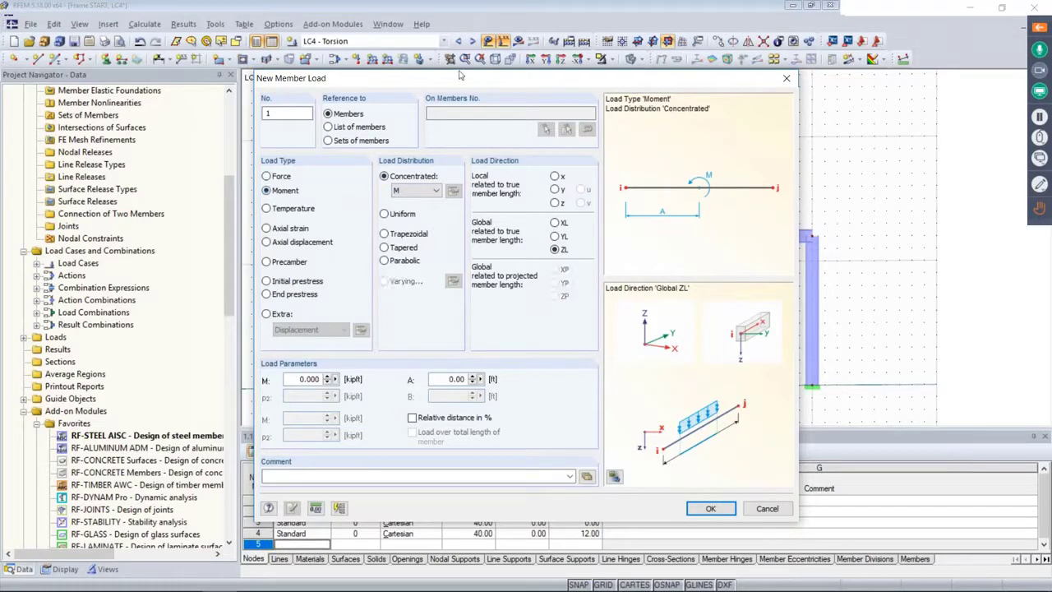
drag(462, 83, 636, 71)
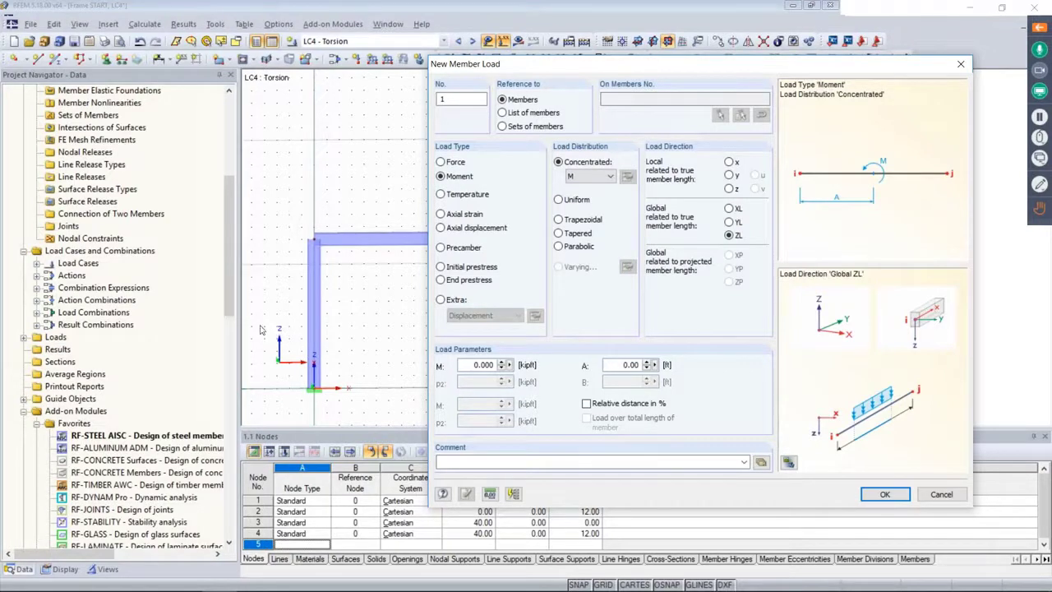
click(730, 209)
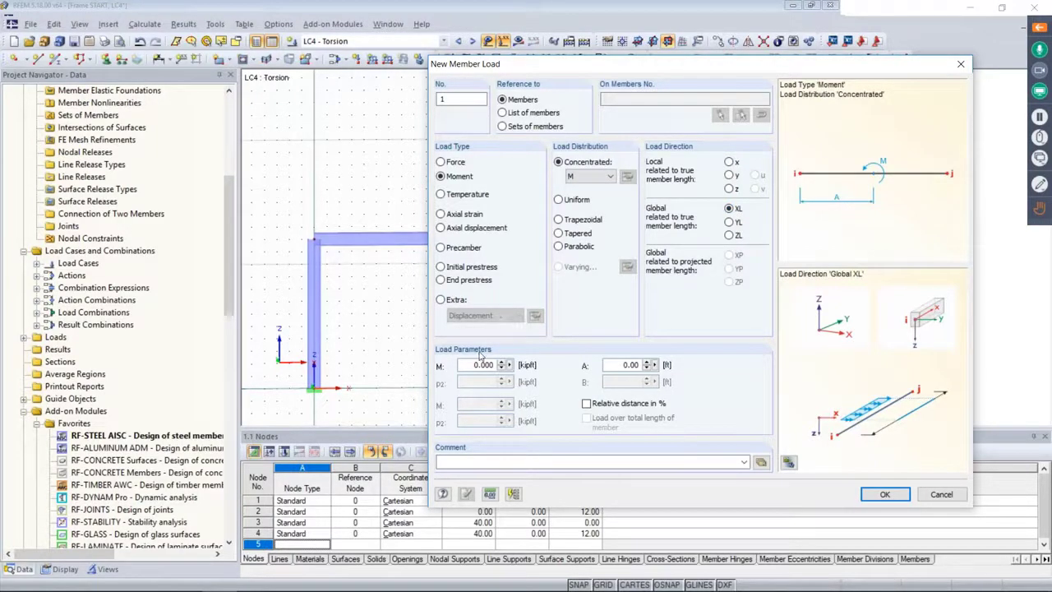
Step: Set the moment to 7 kipft at a distance of 20 ft and apply it to the horizontal beam
drag(470, 365, 515, 367)
text(7)
drag(616, 365, 665, 369)
text(20)
click(885, 496)
drag(630, 298, 462, 127)
ctrl+middle_drag(657, 217, 567, 219)
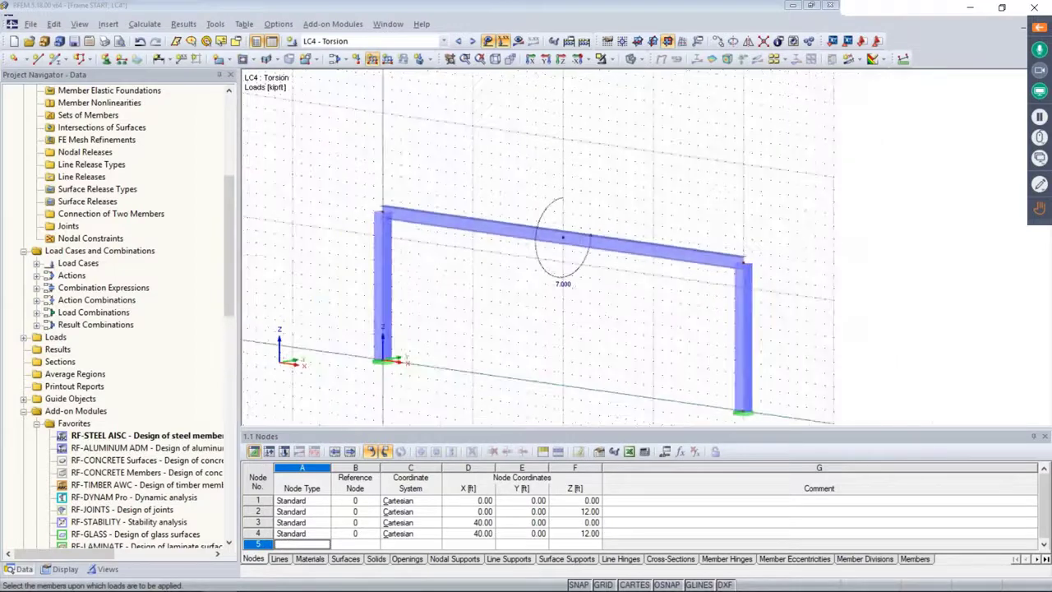
key(Escape)
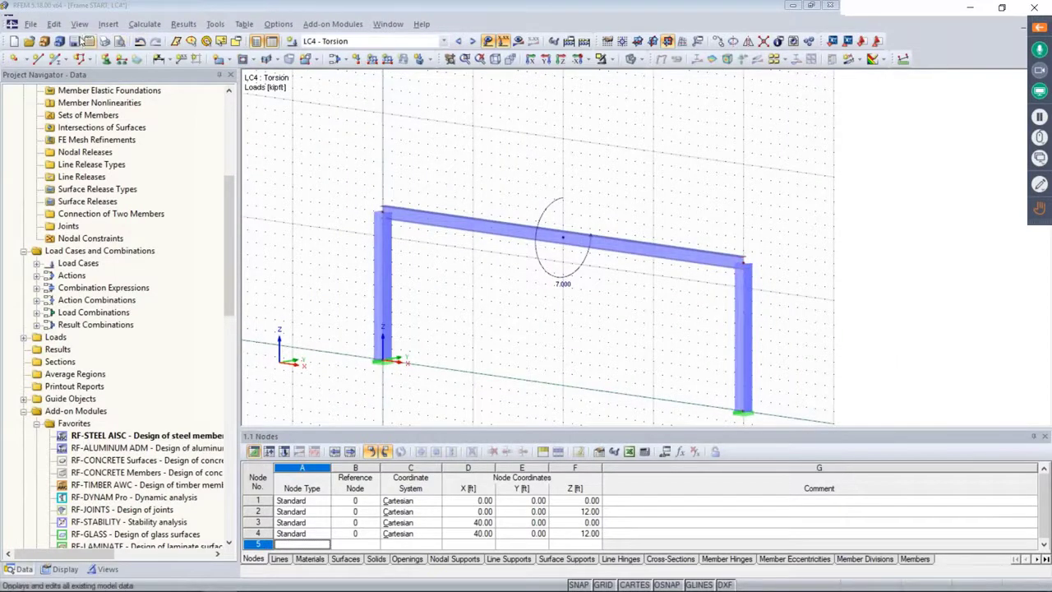
Step: Review the loads on the frame in the load combinations from CO1 up to CO6 - 1.2D + L1 + W + L2
ctrl+middle_drag(662, 209, 721, 319)
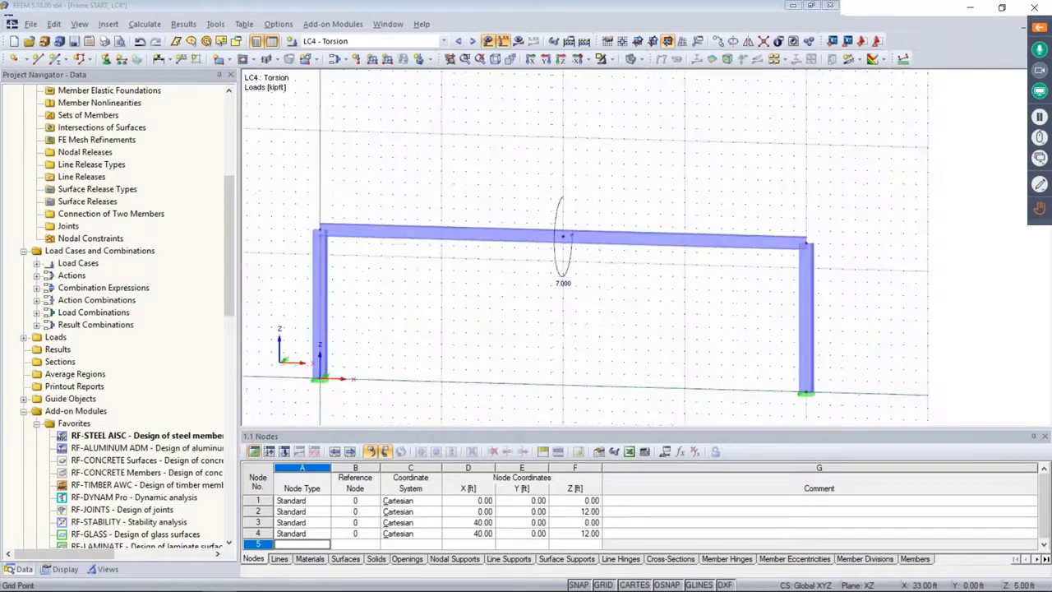
click(471, 41)
click(471, 41)
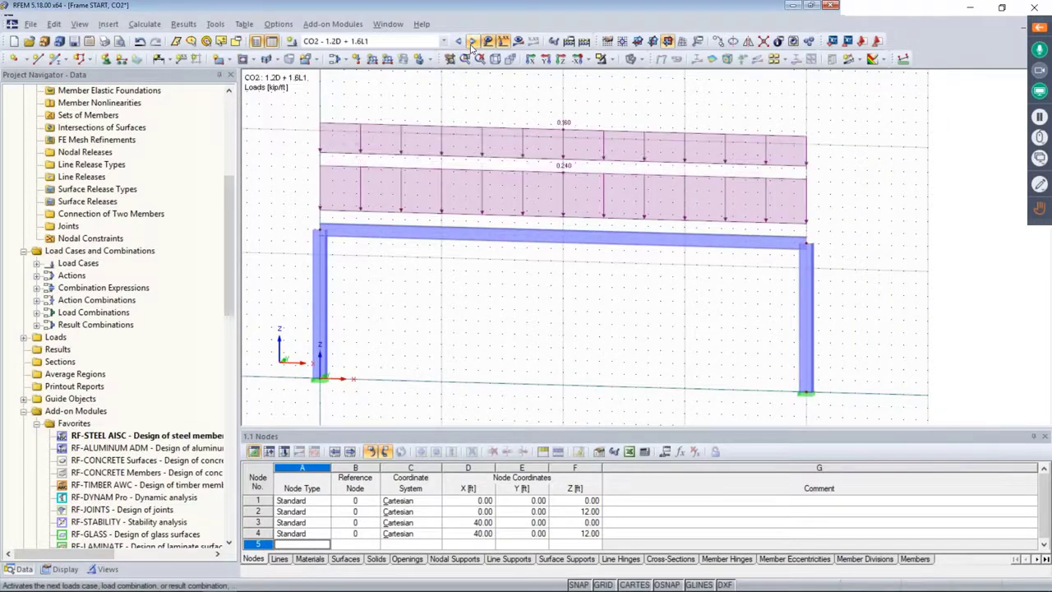
click(471, 41)
click(471, 41)
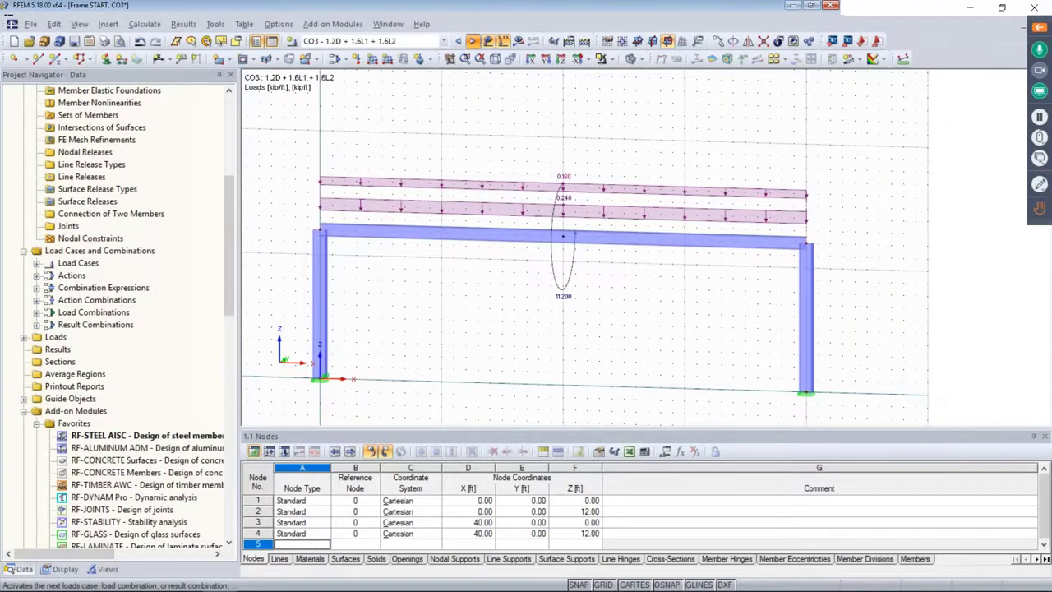
click(472, 41)
click(472, 41)
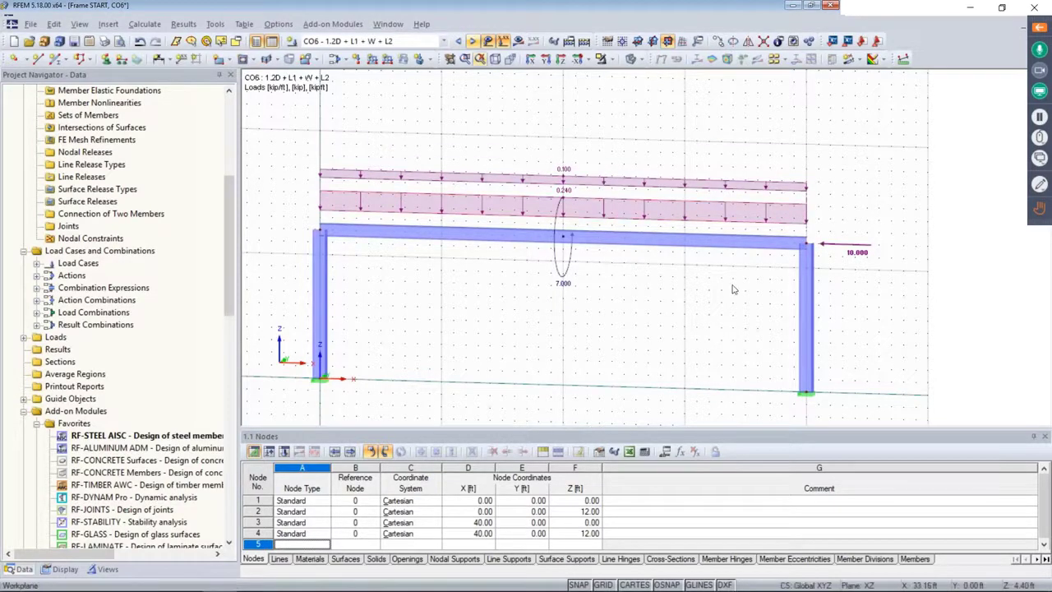
Step: Create a set of continuous members from the horizontal beam, member 3
ctrl+middle_drag(642, 293, 698, 281)
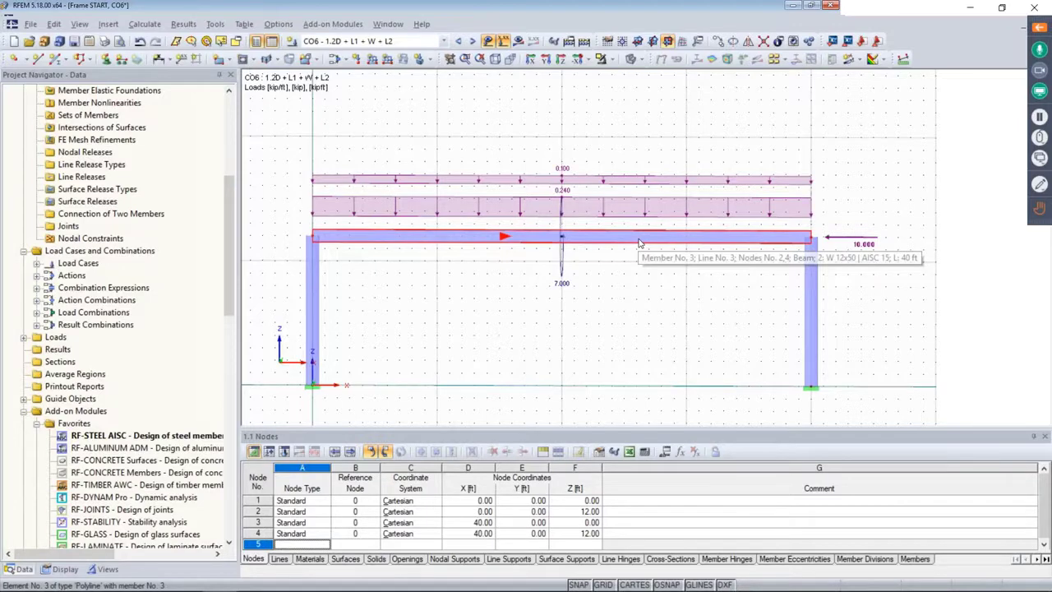
right_click(495, 235)
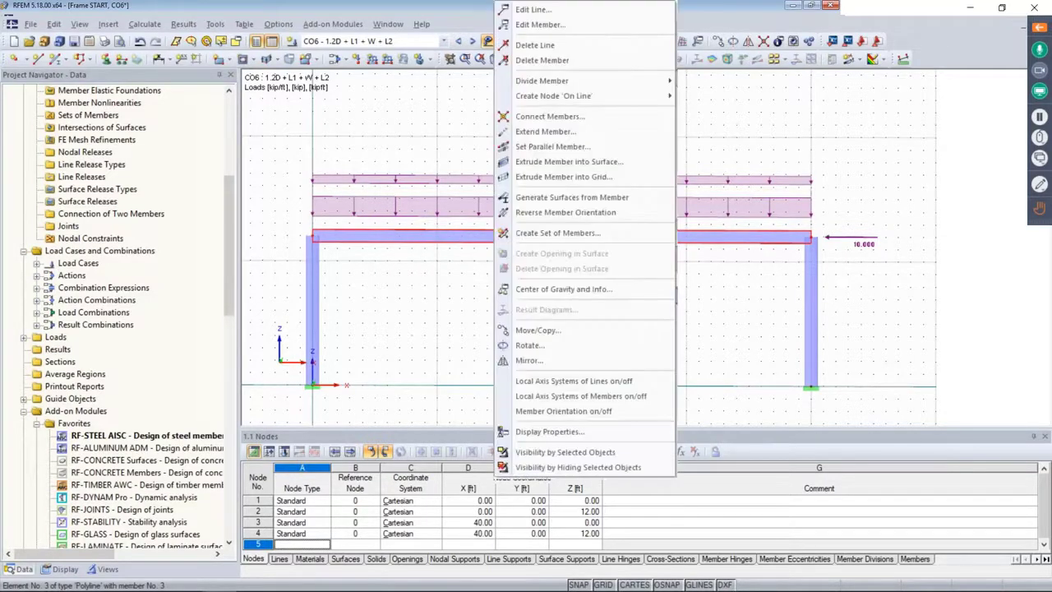
click(508, 235)
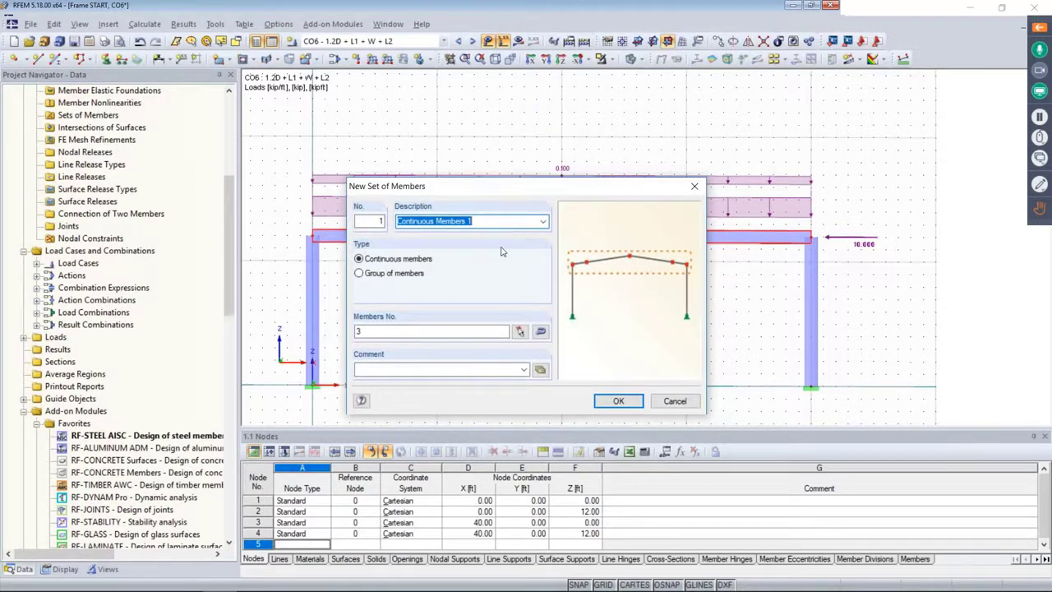
click(619, 401)
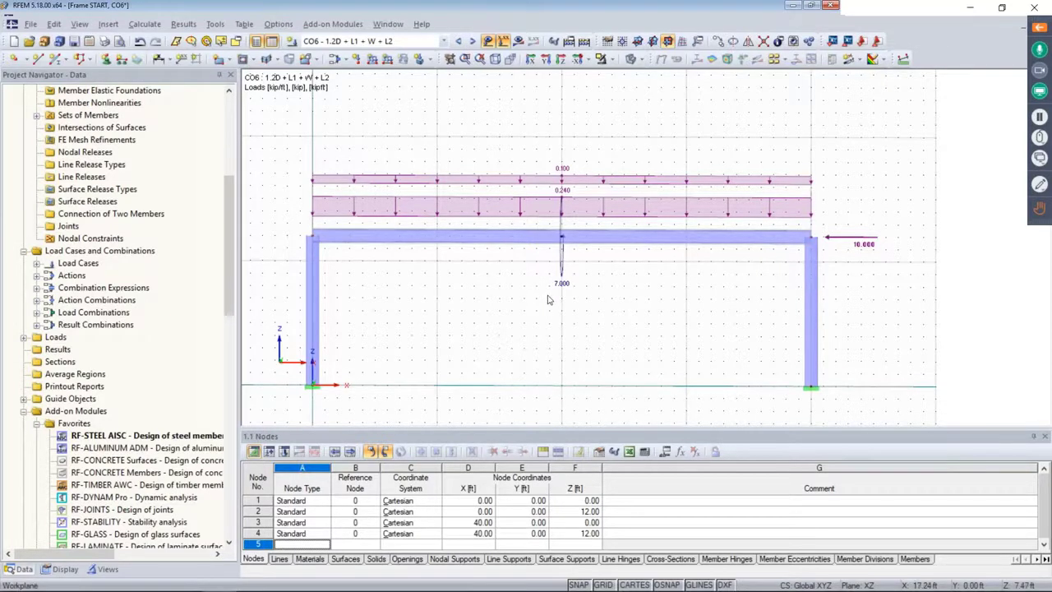
Step: Check the torsional moment on the beam from an oblique angle and turn off the load display
ctrl+middle_drag(601, 294, 542, 302)
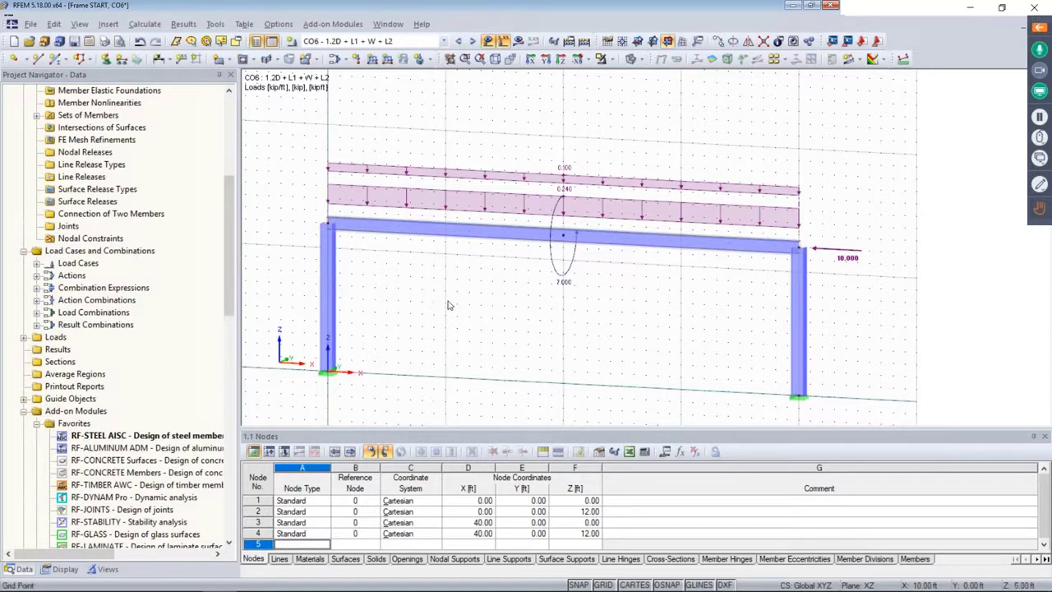
ctrl+middle_drag(544, 312, 599, 293)
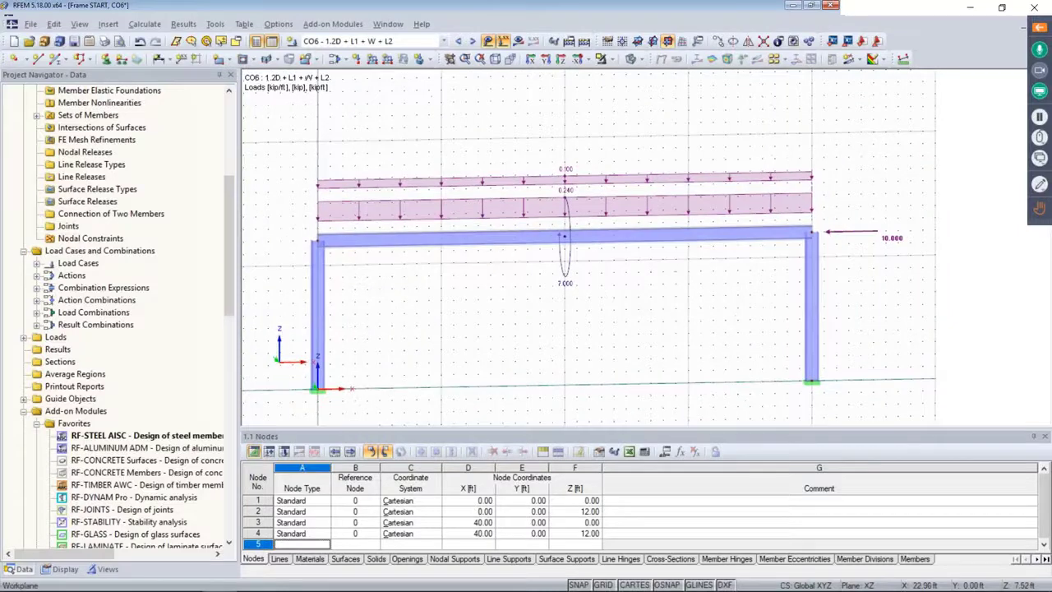
click(488, 41)
ctrl+middle_drag(560, 292, 526, 287)
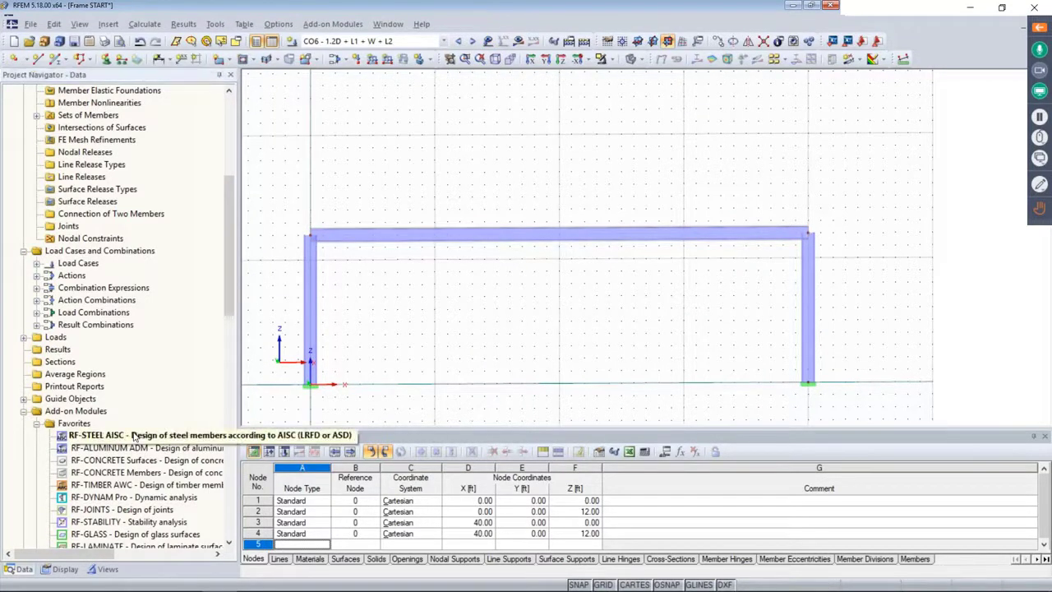
Step: Open the RF-STEEL AISC design case and add load combinations CO6 to CO9 to the ultimate limit state design
double_click(134, 436)
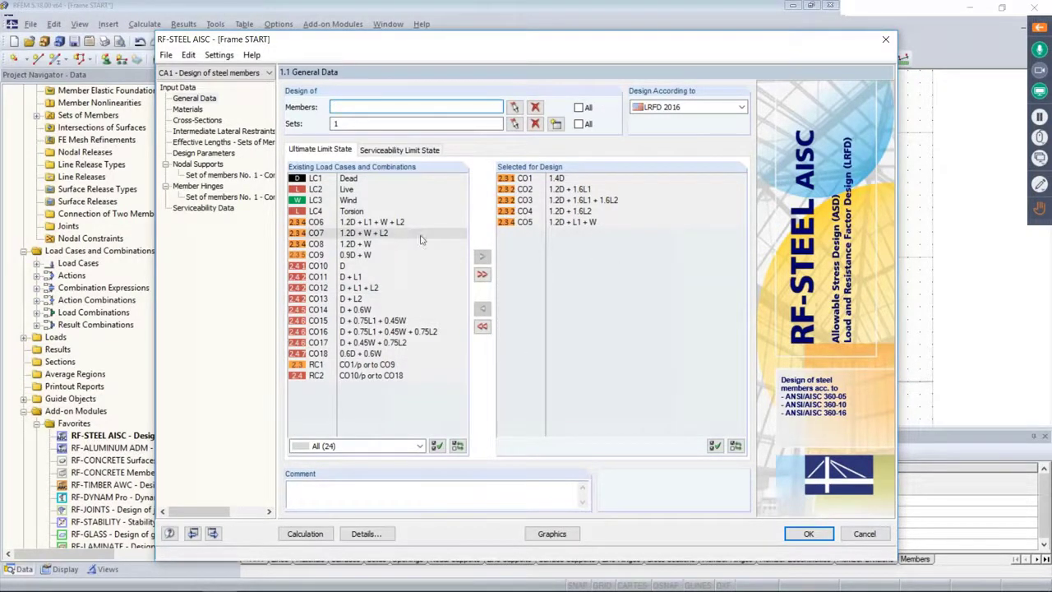
click(370, 222)
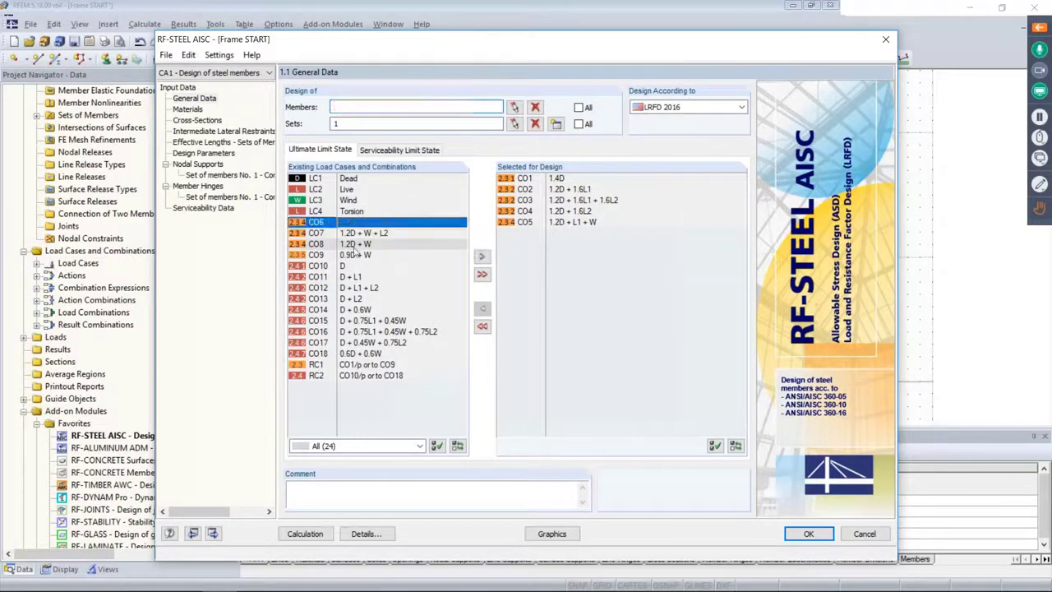
shift+click(384, 253)
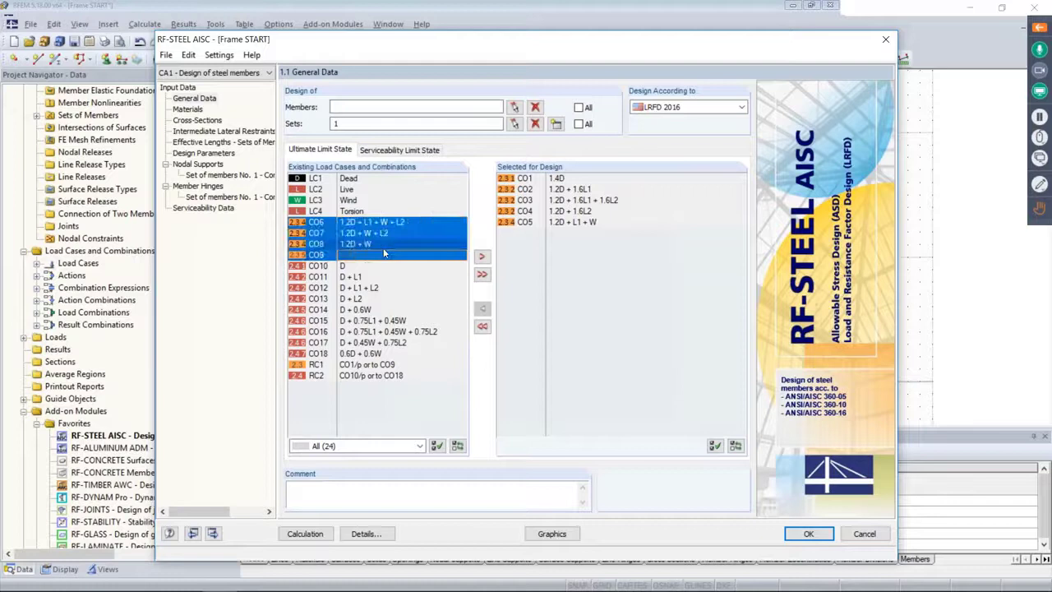
click(482, 255)
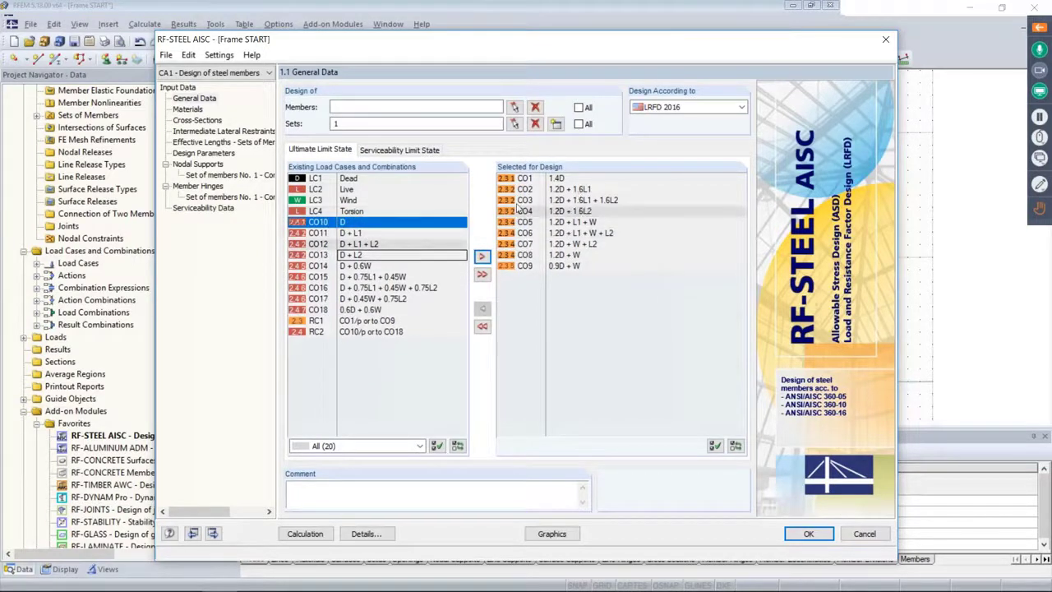
Step: Remove all load combinations from the serviceability limit state design and return to the ultimate limit state selection
click(415, 150)
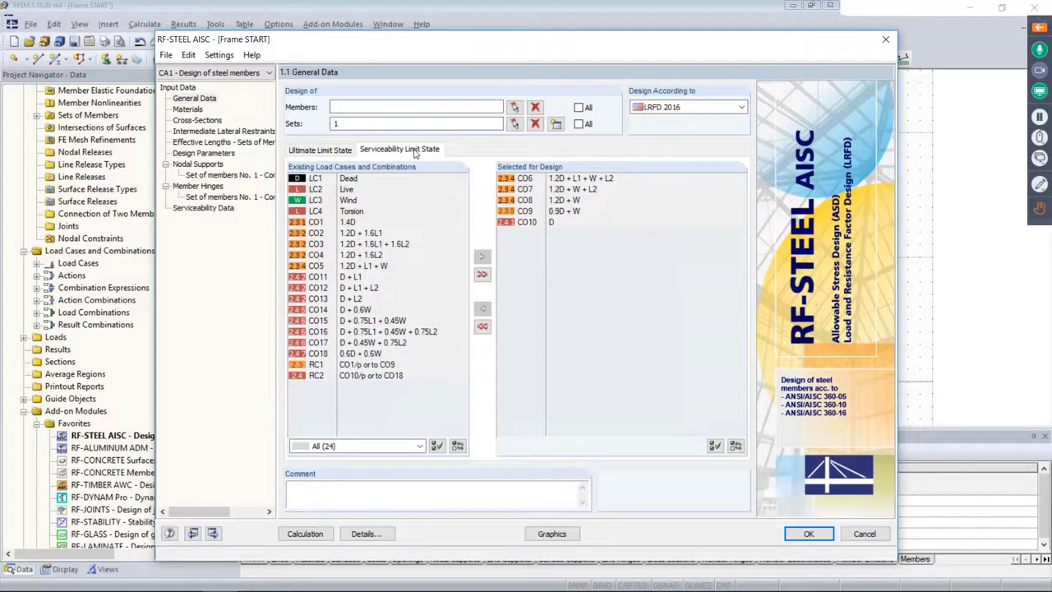
click(482, 326)
click(435, 179)
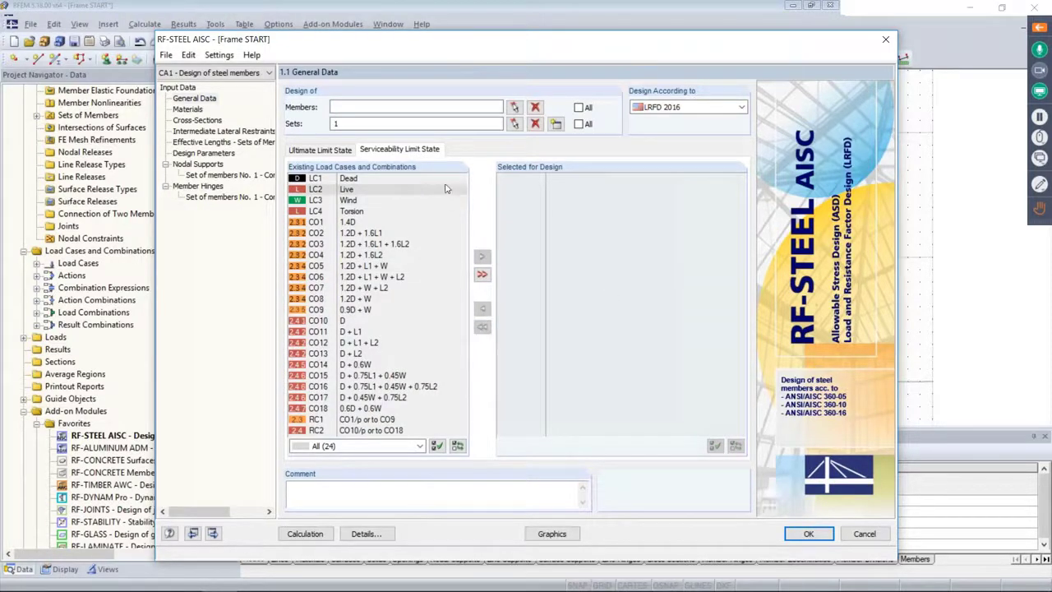
click(320, 150)
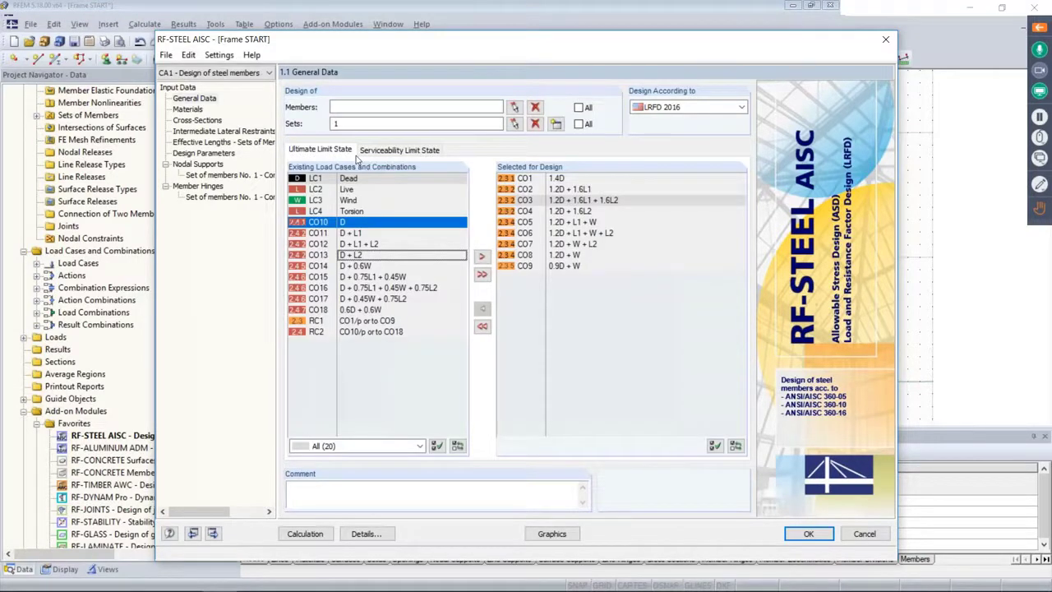
click(352, 123)
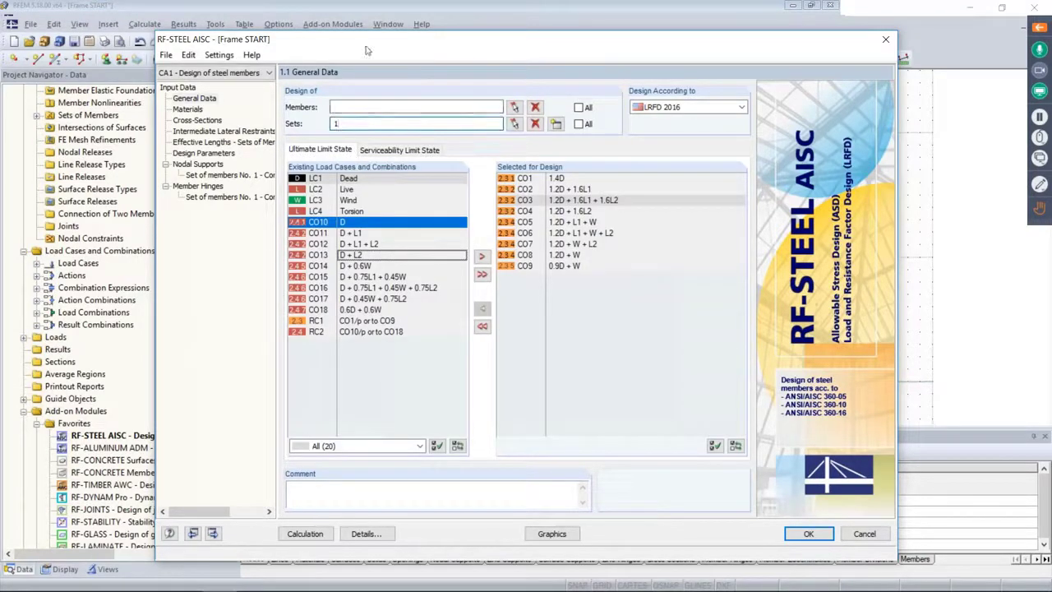
drag(367, 43, 397, 63)
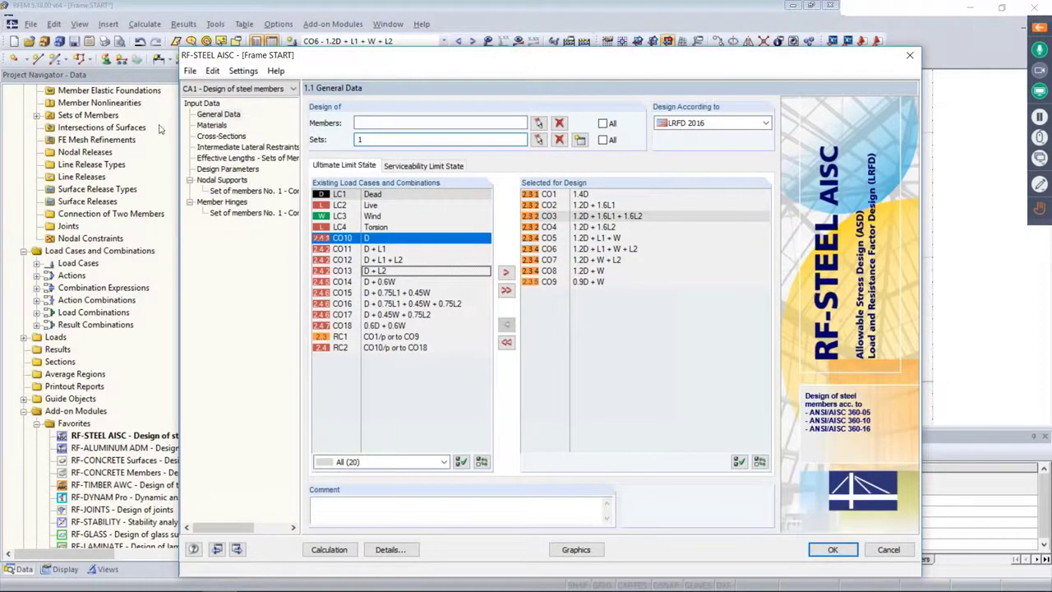
Step: Define three lateral and torsional intermediate restraints on member 3, at 10, 20 and 30 ft
click(212, 125)
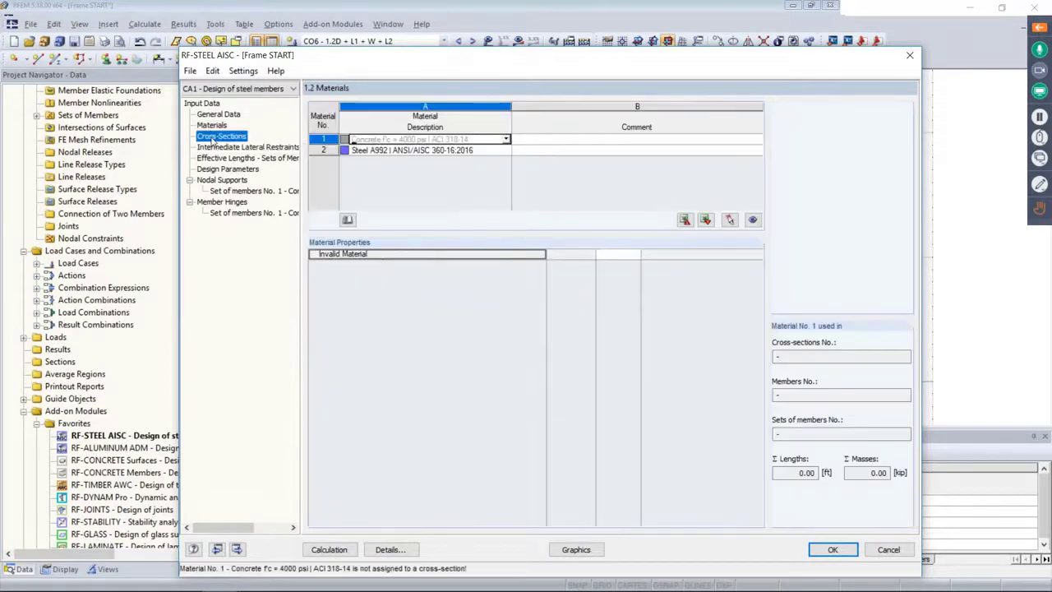
click(217, 136)
click(215, 147)
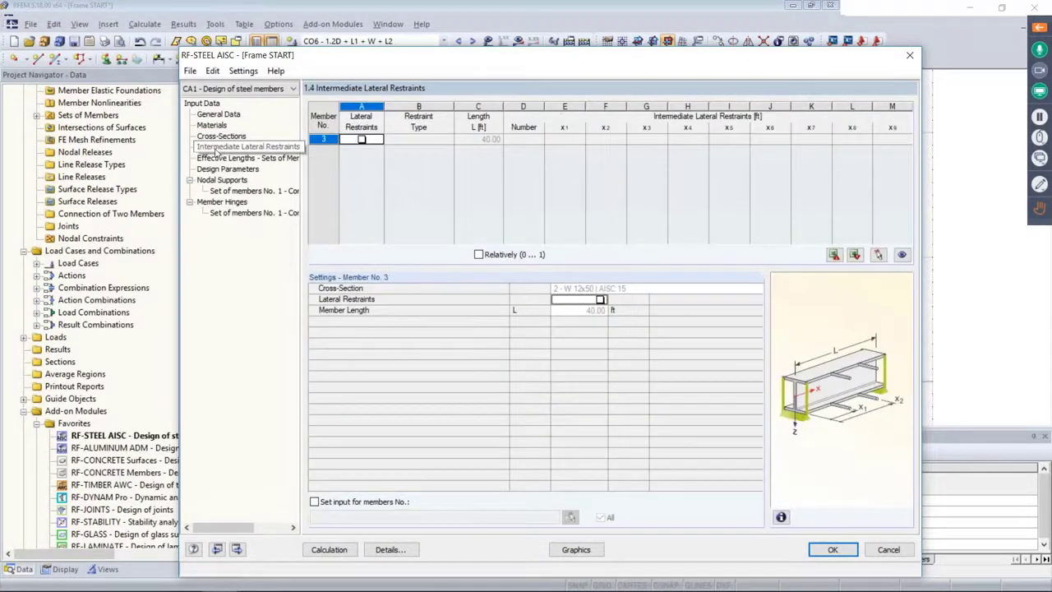
click(362, 139)
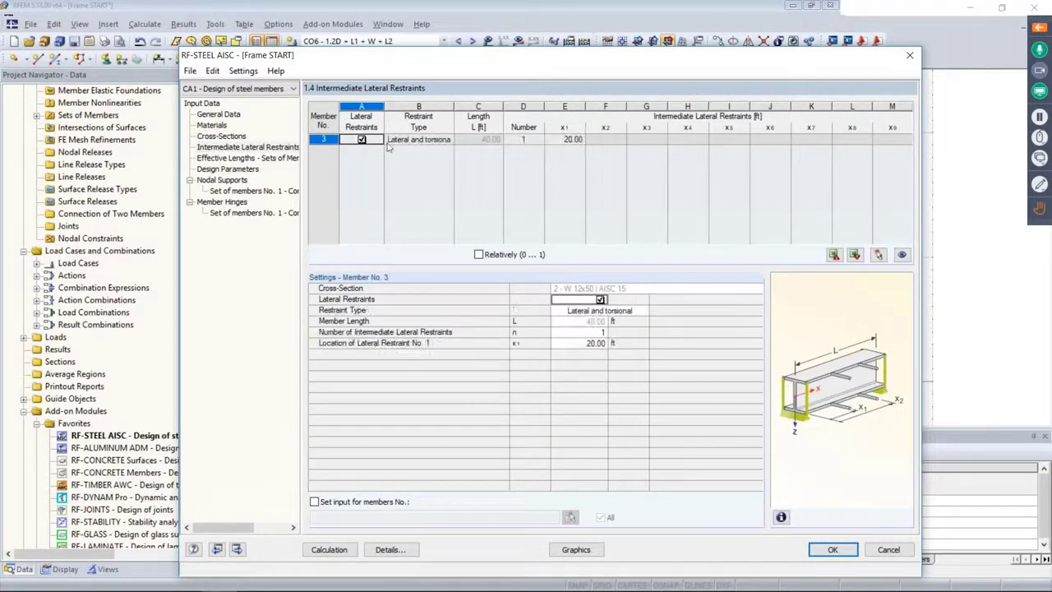
click(428, 141)
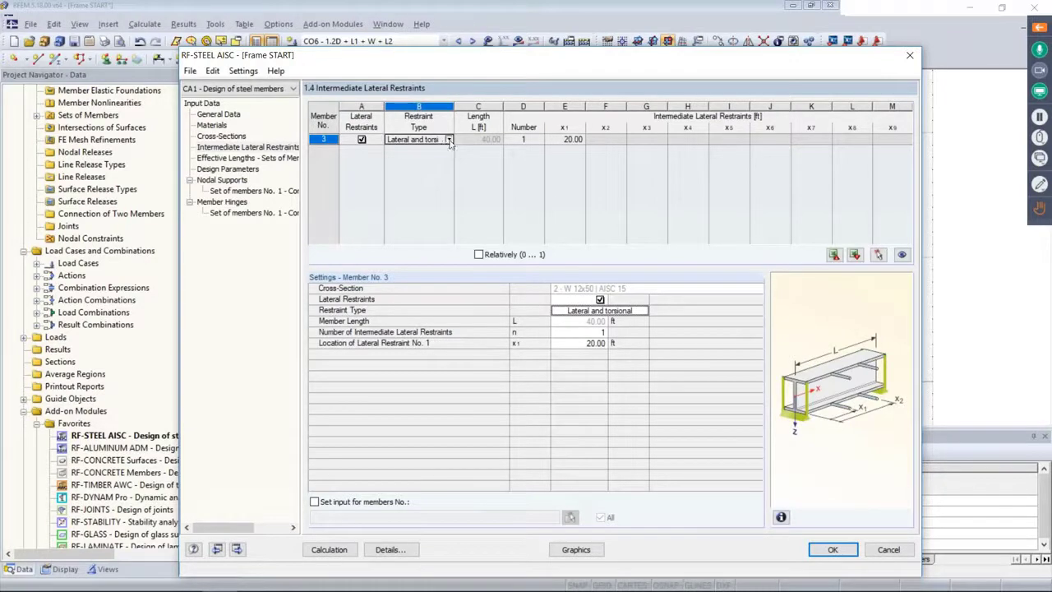
click(449, 141)
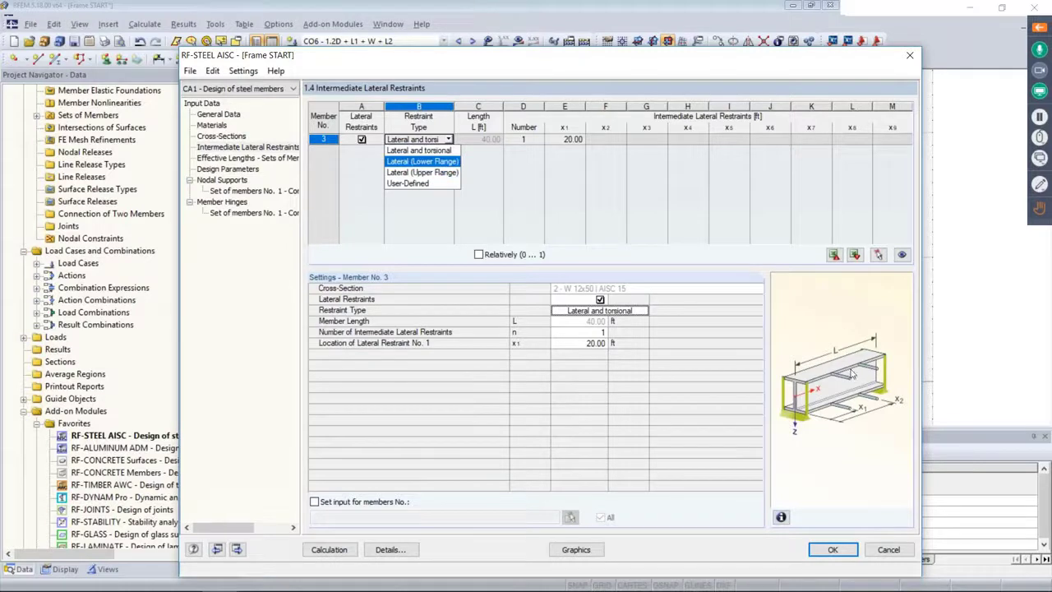
click(528, 139)
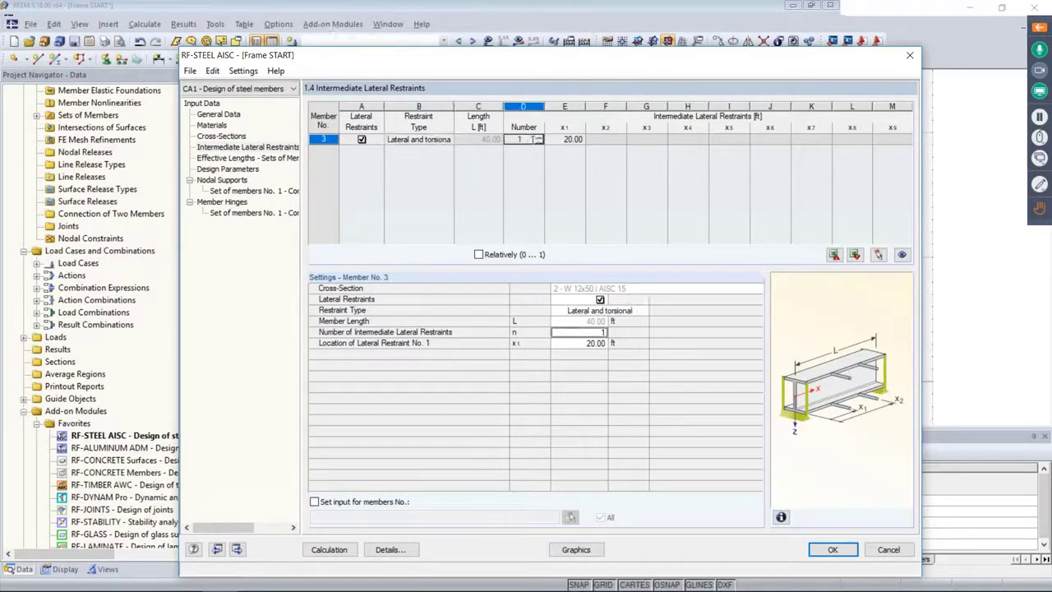
click(539, 138)
click(539, 138)
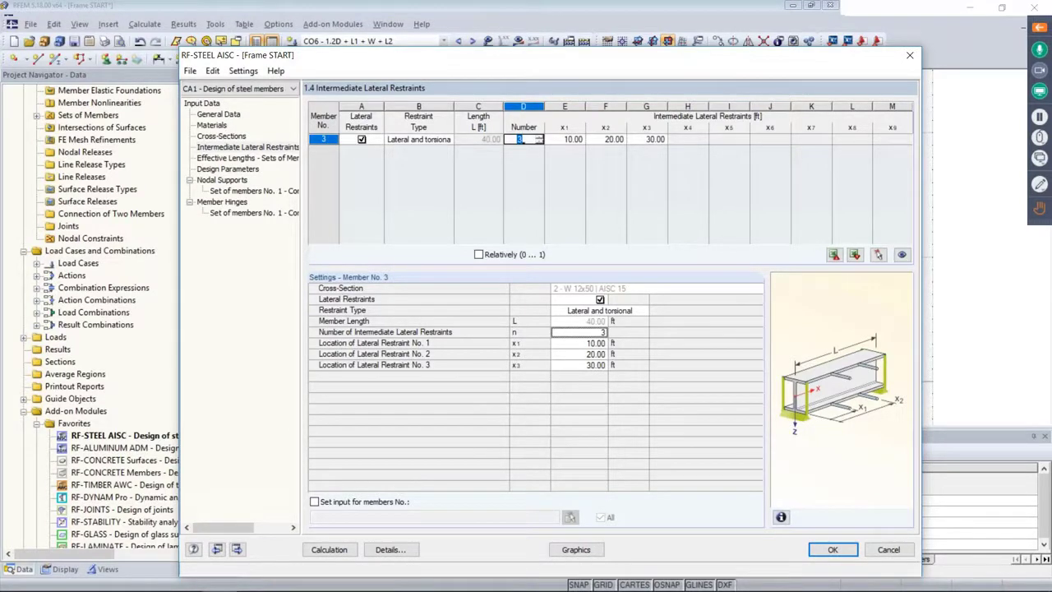
Step: Set the effective member lengths of set 1 to 40 ft for buckling about axis y, axis z and torsional buckling
click(233, 161)
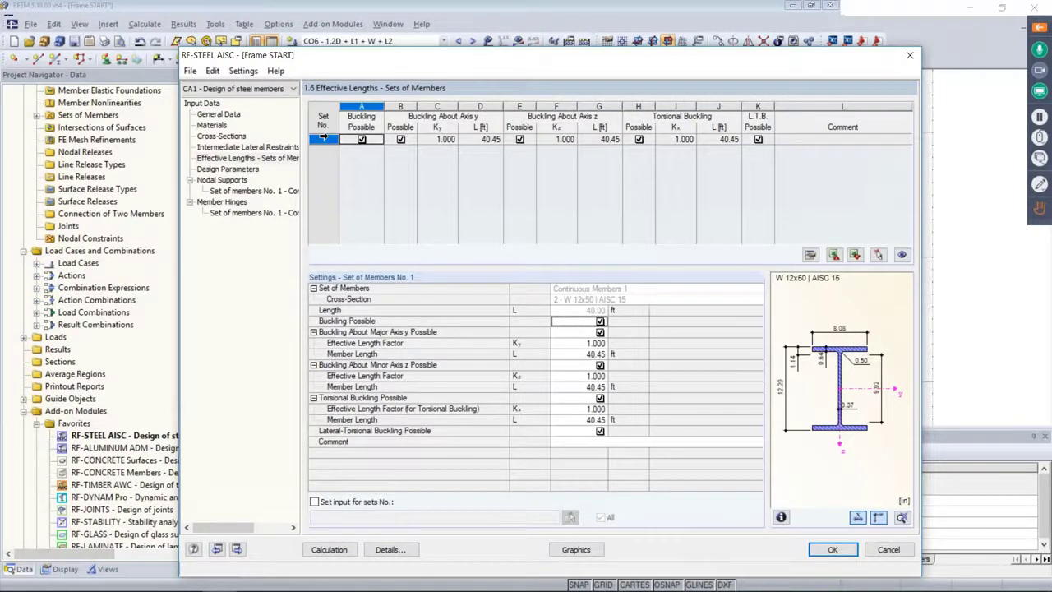
click(485, 139)
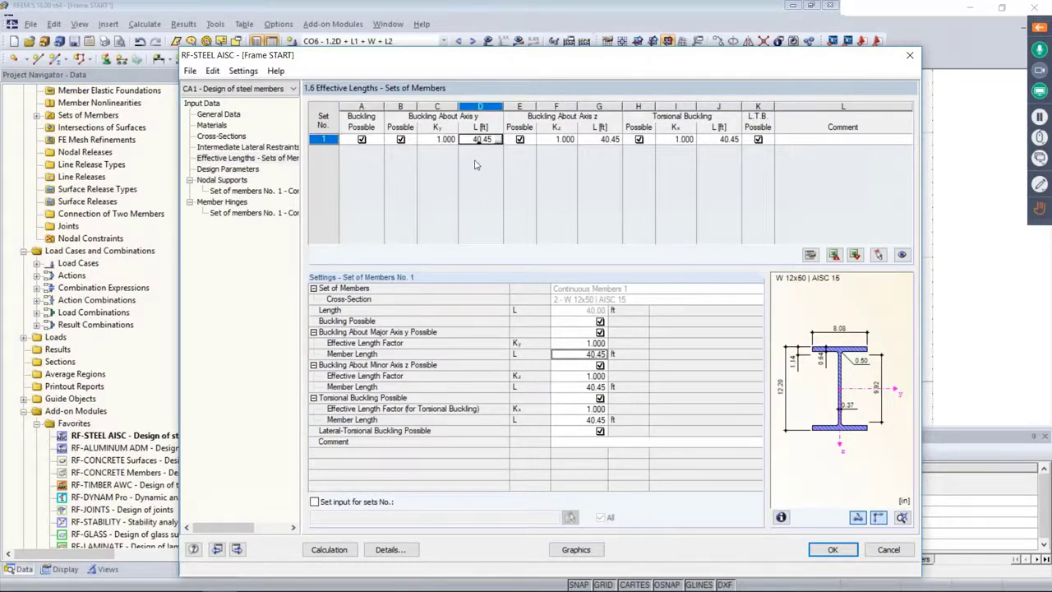
text(4)
key(Tab)
key(Tab)
key(Tab)
text(40)
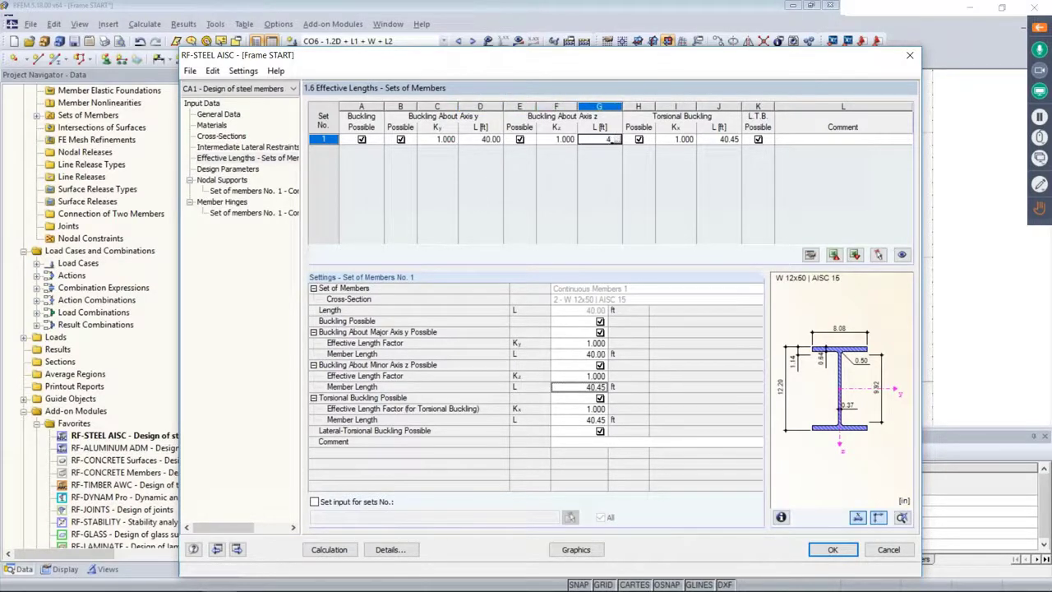
key(Tab)
key(Tab)
key(Tab)
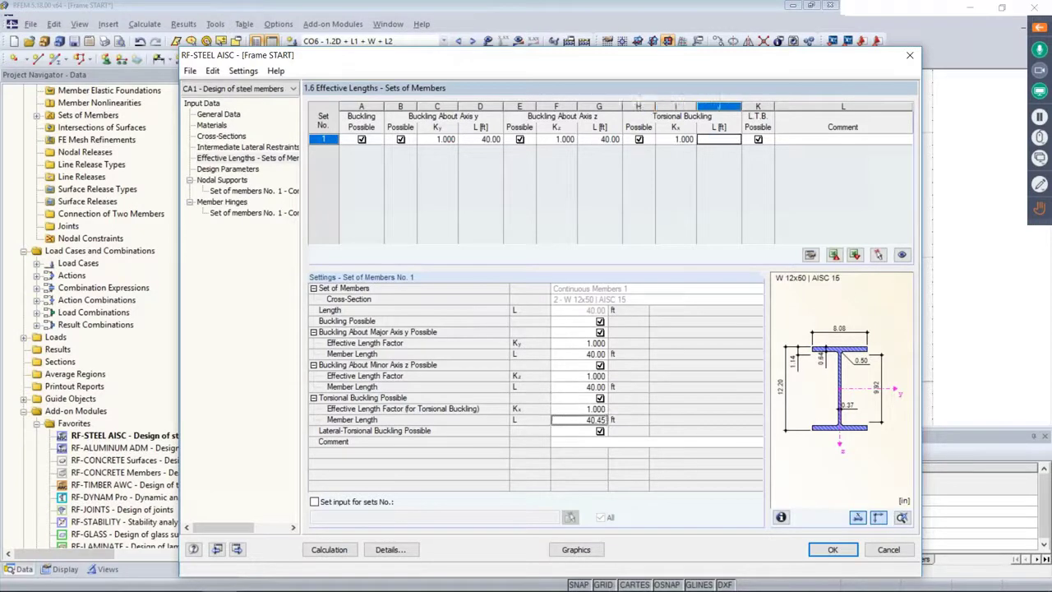
text(40)
key(Tab)
drag(427, 53, 405, 290)
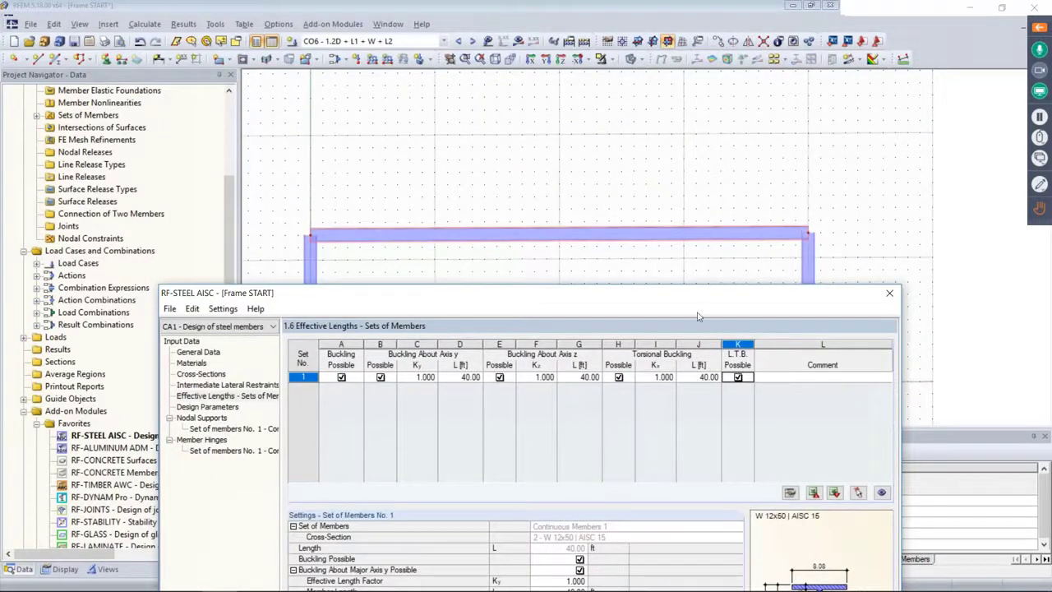
drag(695, 300, 709, 64)
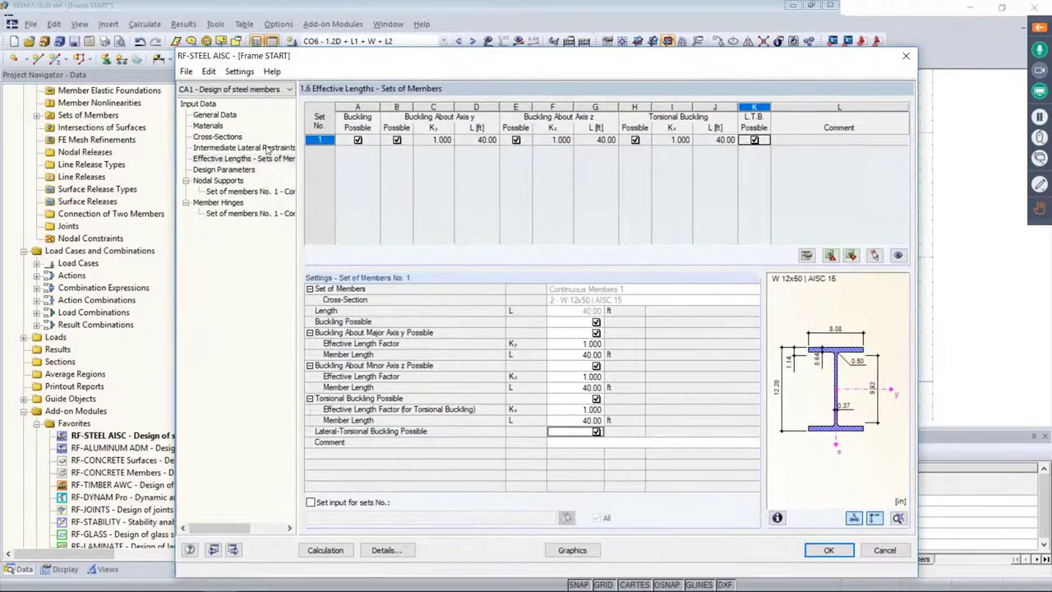
Step: Check the nodal supports of set 1 with only the beam shown in the preview, and look over its member hinges
click(209, 181)
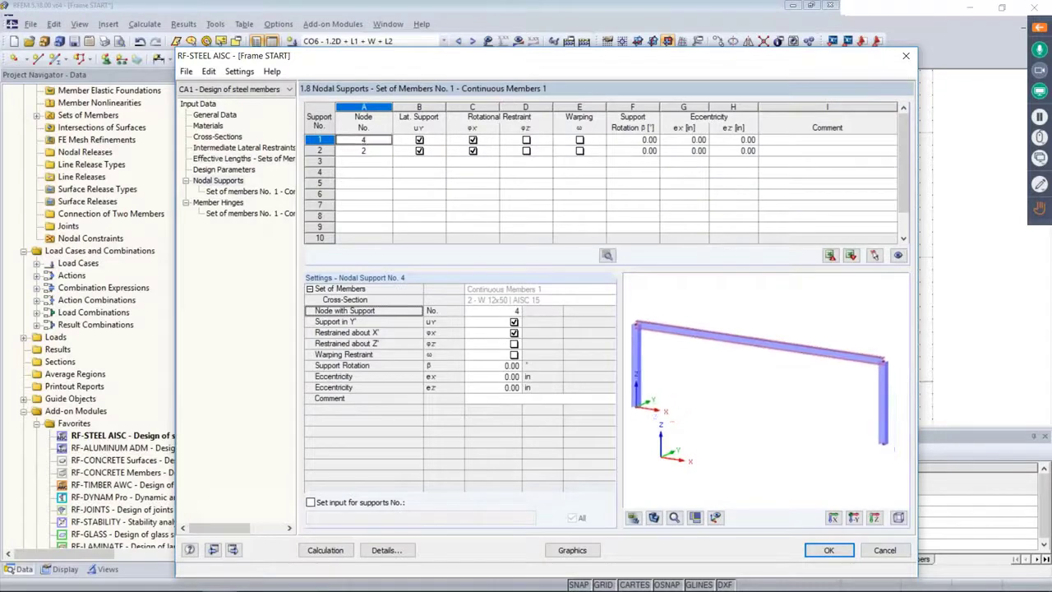
click(715, 517)
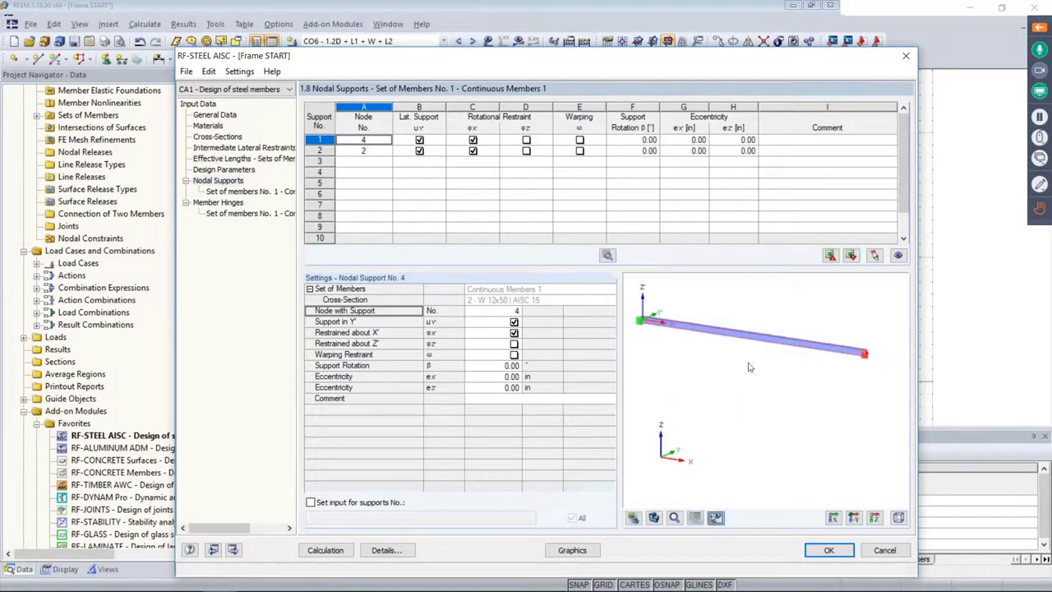
ctrl+middle_drag(820, 358, 800, 365)
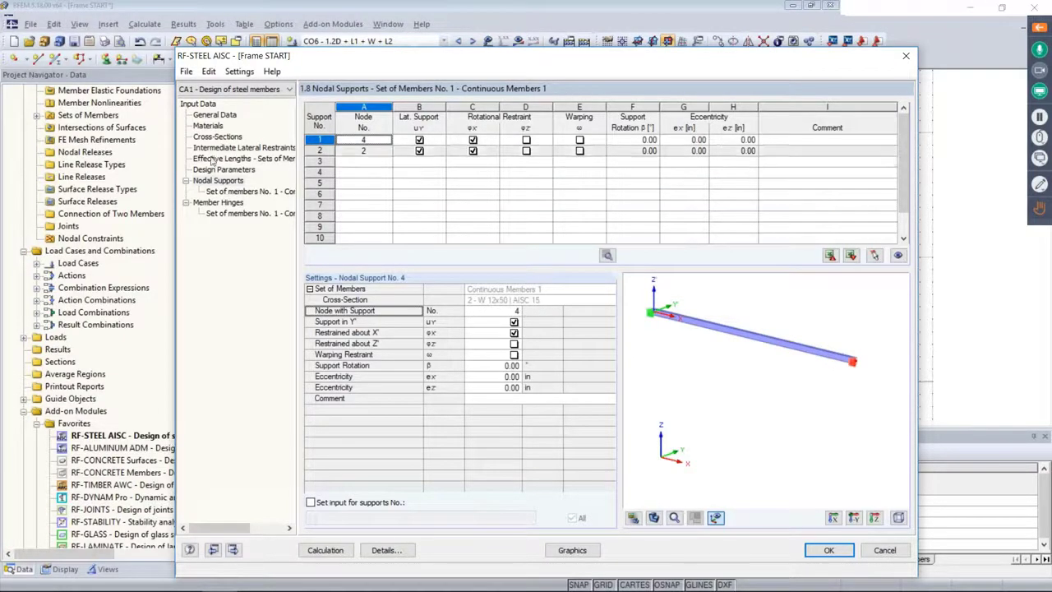
click(232, 203)
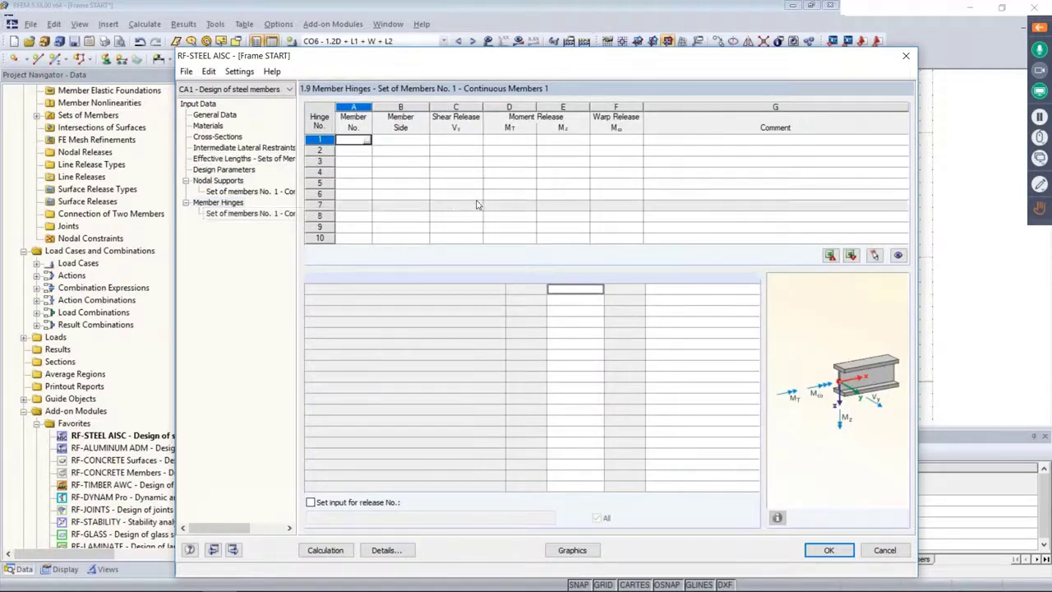
drag(575, 64, 581, 28)
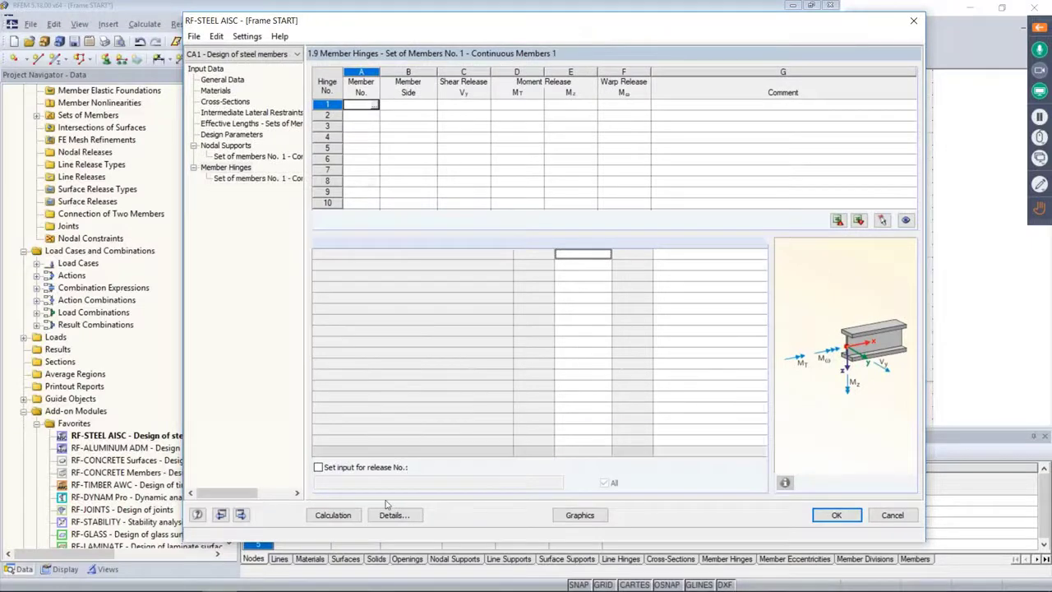
Step: Calculate the design case and open the Design Guide No. 9 torsional shear stress check in the results by set of members
click(332, 515)
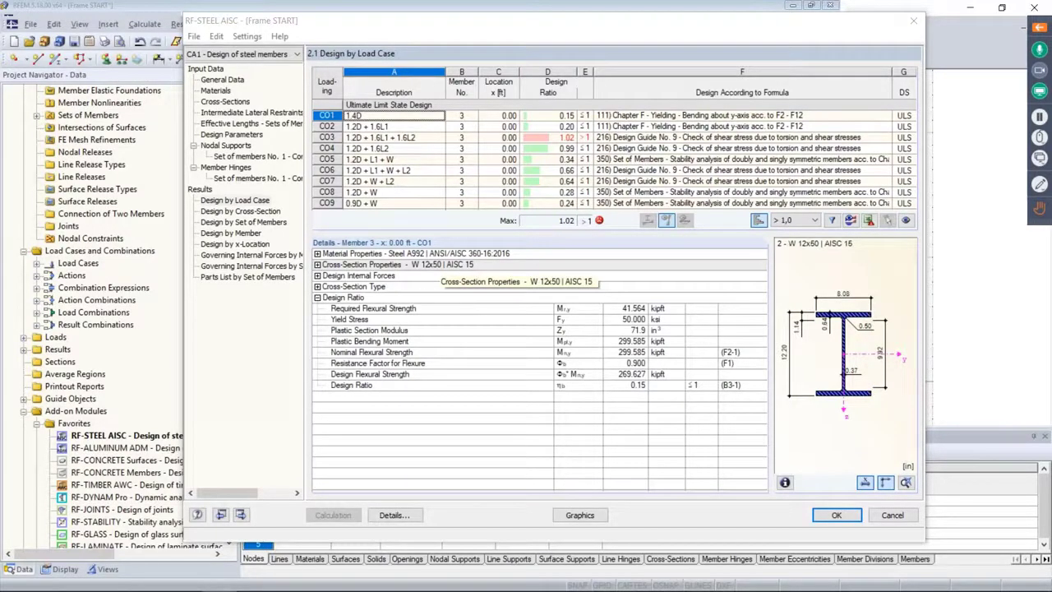
click(218, 224)
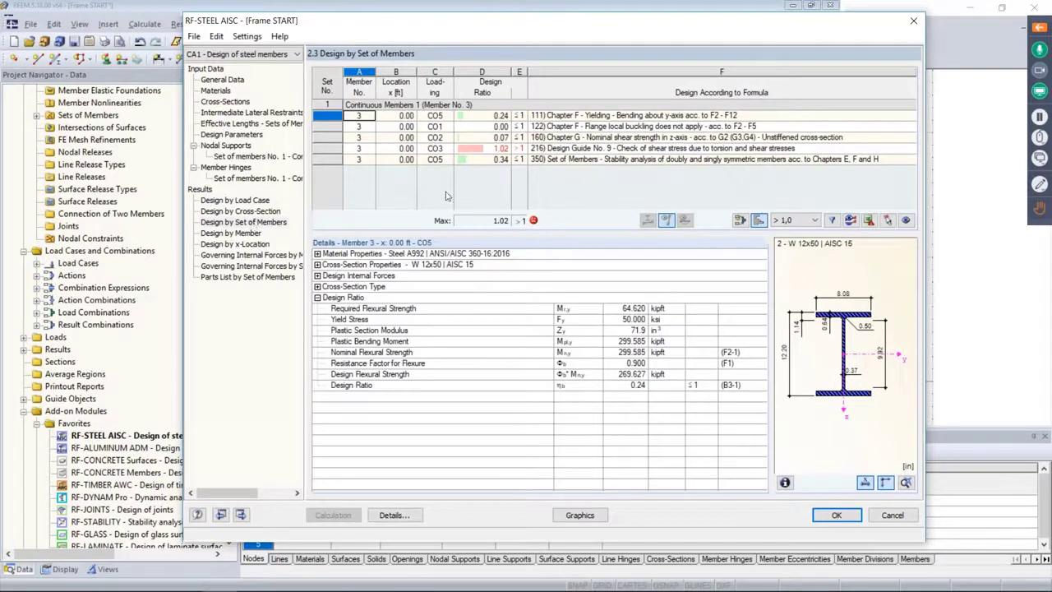
click(543, 148)
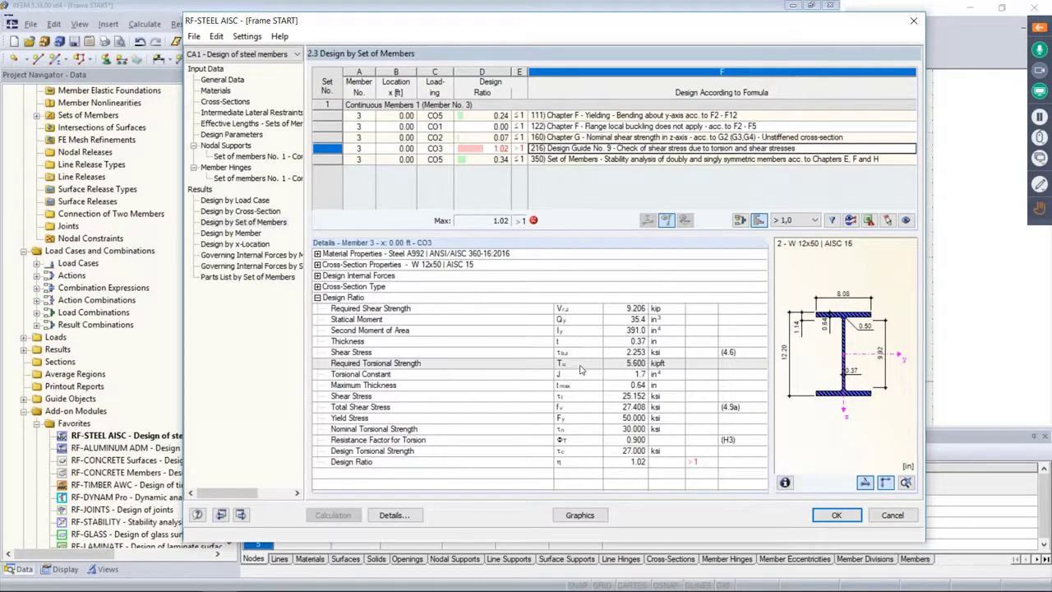
Step: Switch to the PowerPoint slide show to consult the RF-STEEL AISC Torsion Design slide on combined shear stresses
key(super+Tab)
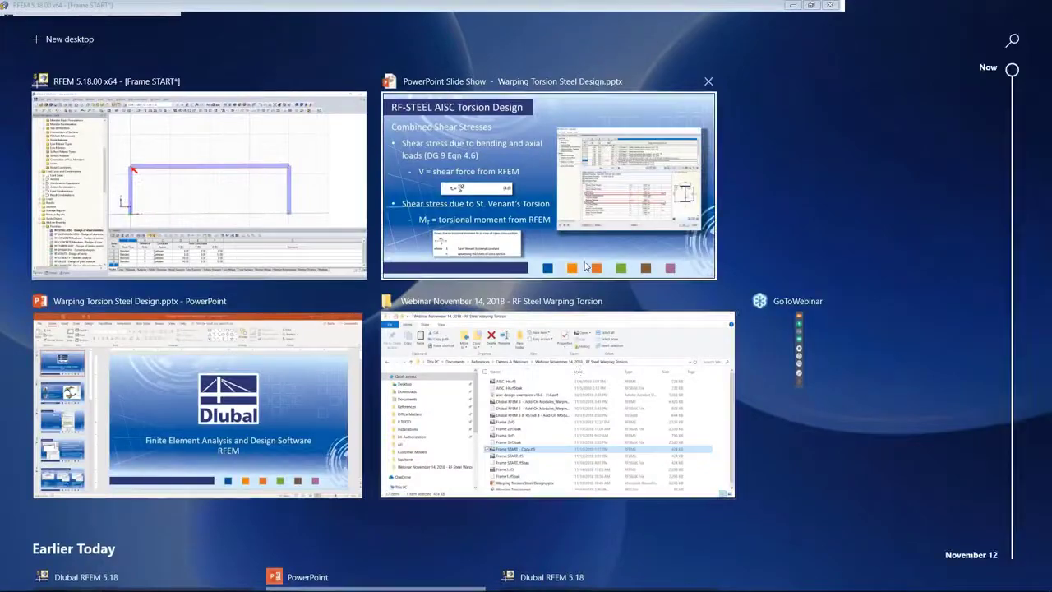
click(586, 266)
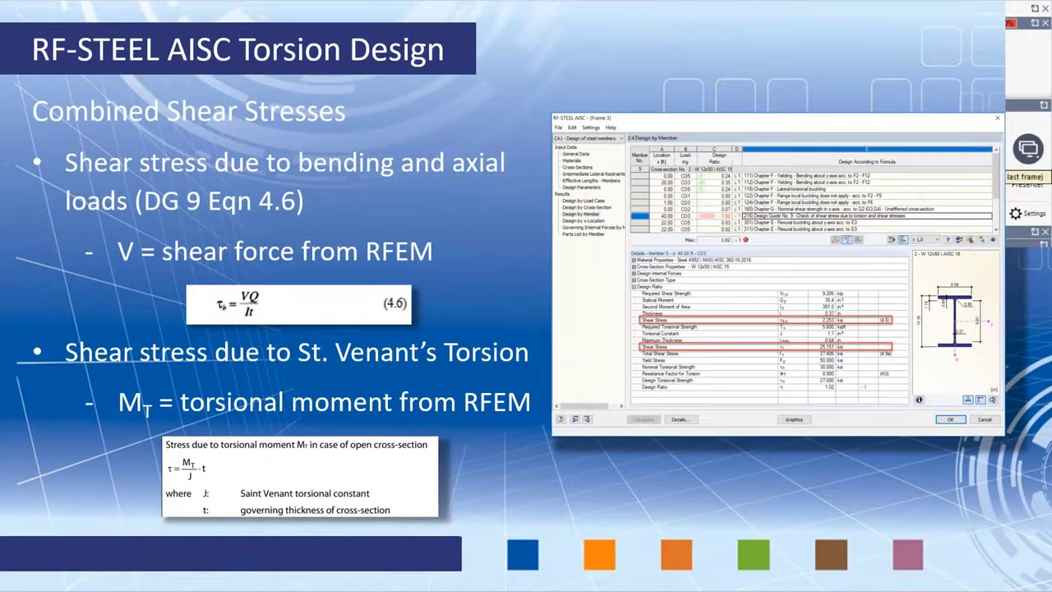
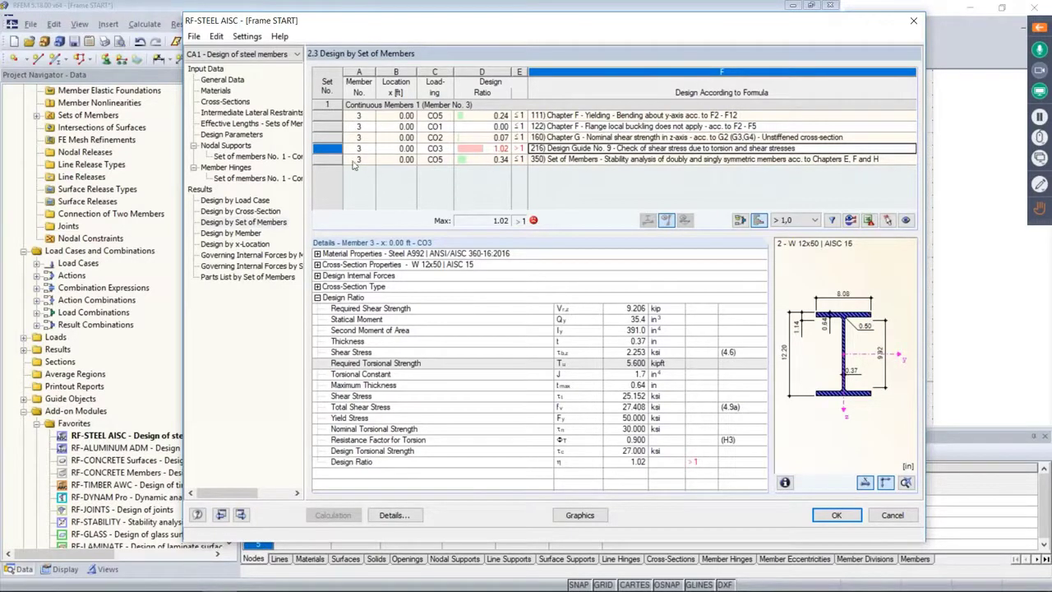
Step: Copy design case CA1 as new case 2 with the description Warping Torsion, and return to case CA1
click(196, 38)
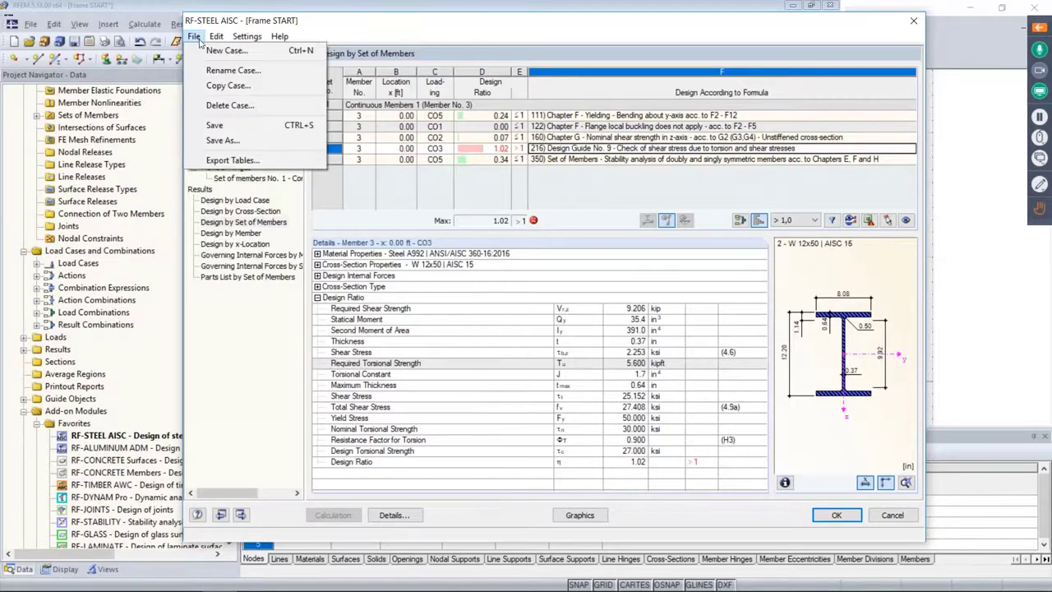
click(210, 87)
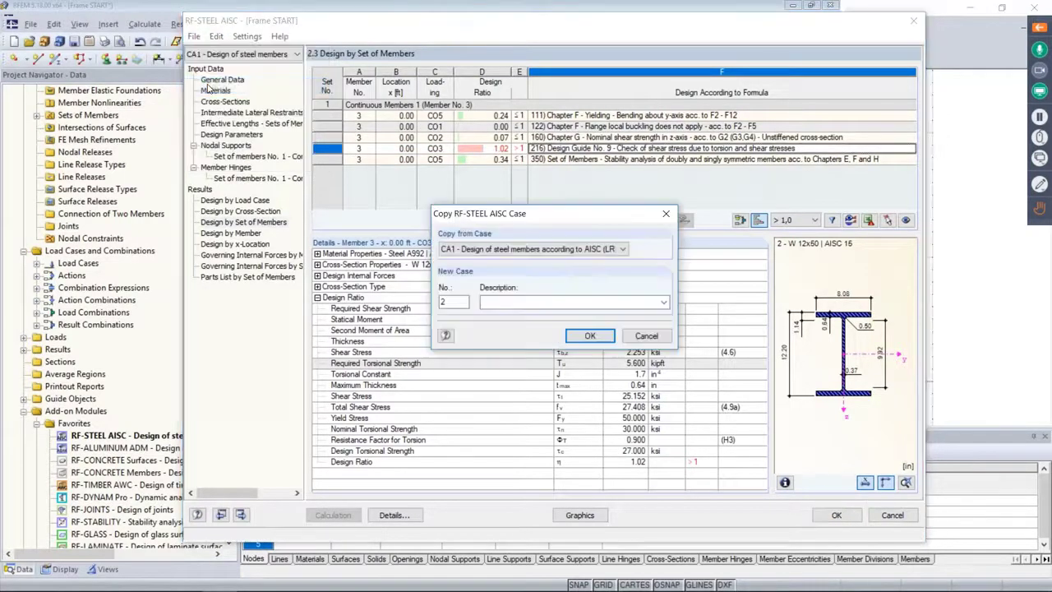
click(510, 302)
text(Warping Torsion)
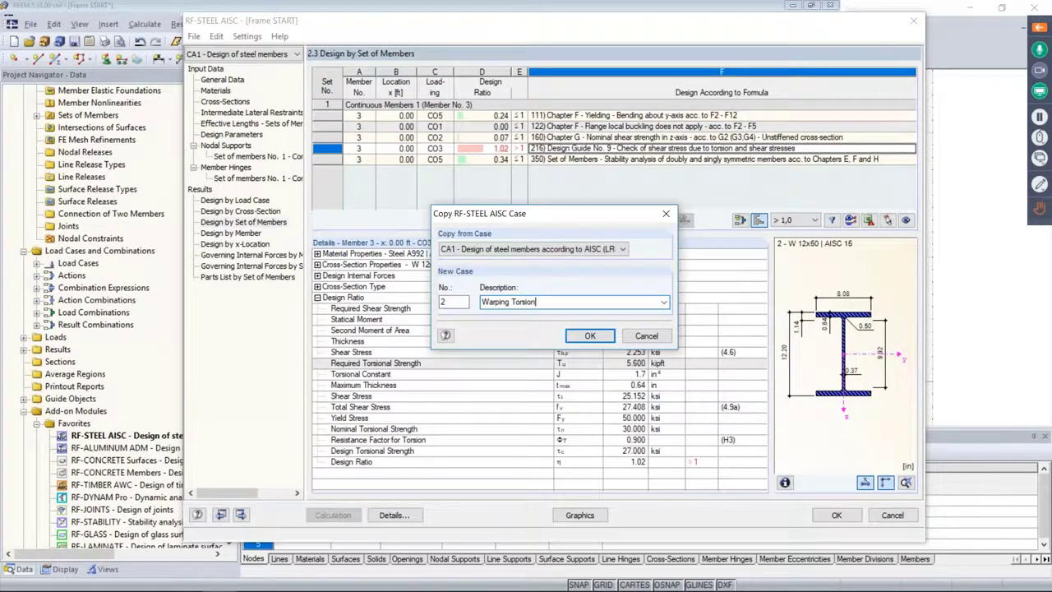
key(Return)
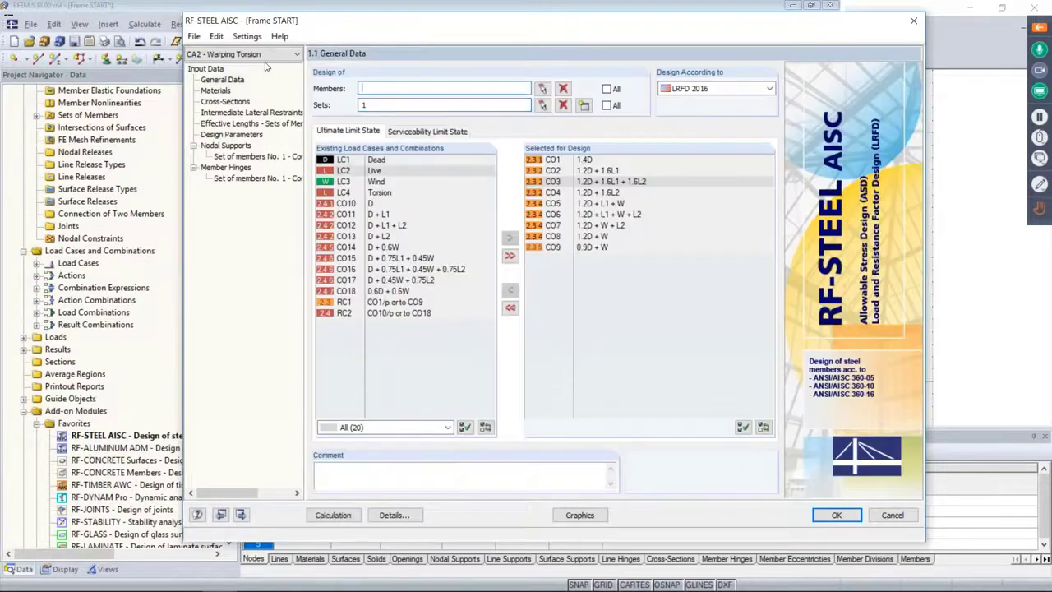
click(244, 54)
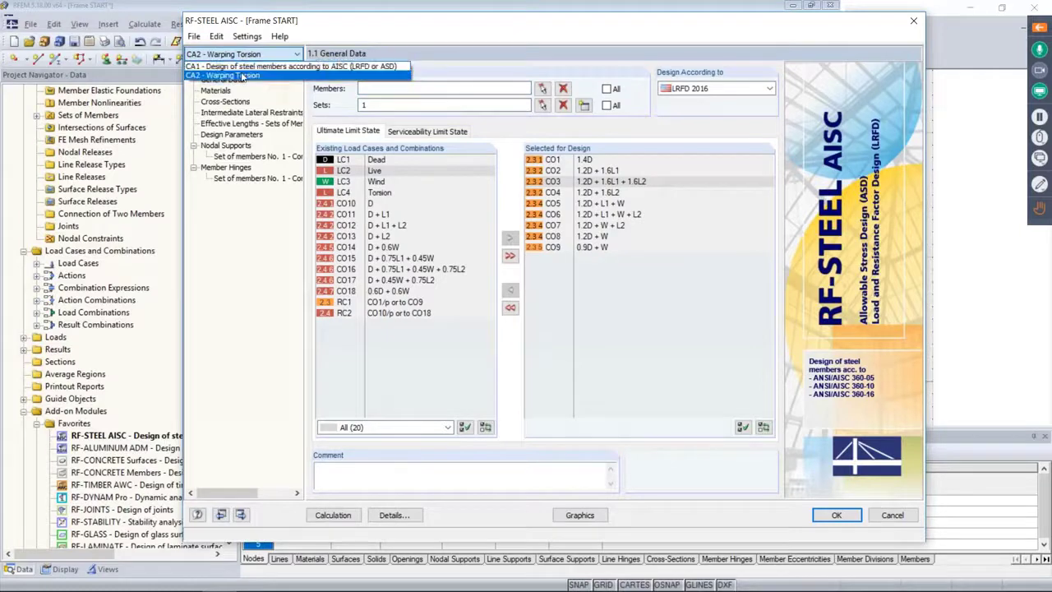
click(247, 66)
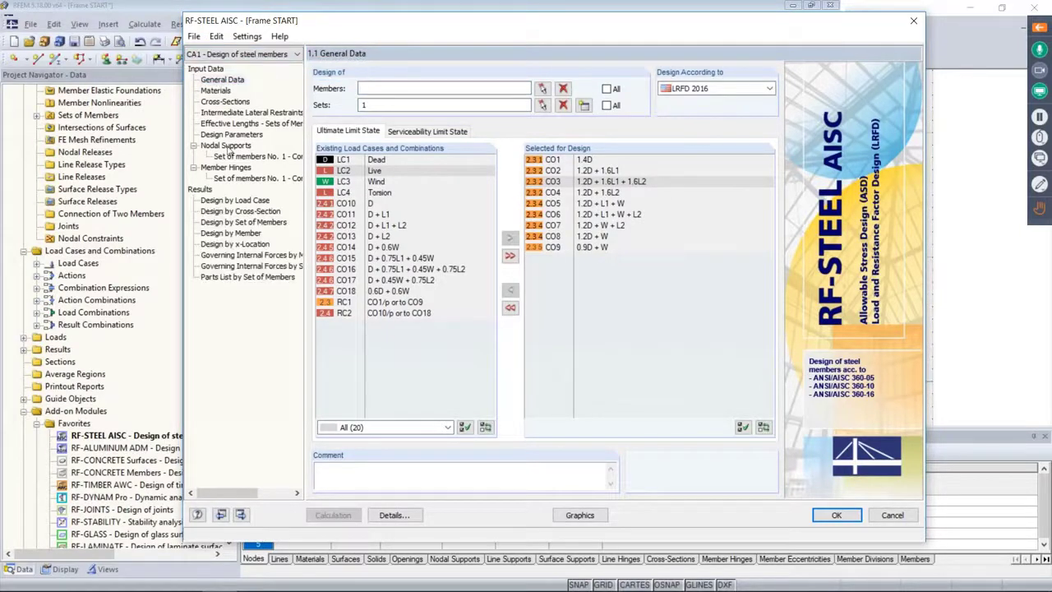
Step: Check the results by set of members for CA1, and switch to design case CA2 - Warping Torsion
click(244, 222)
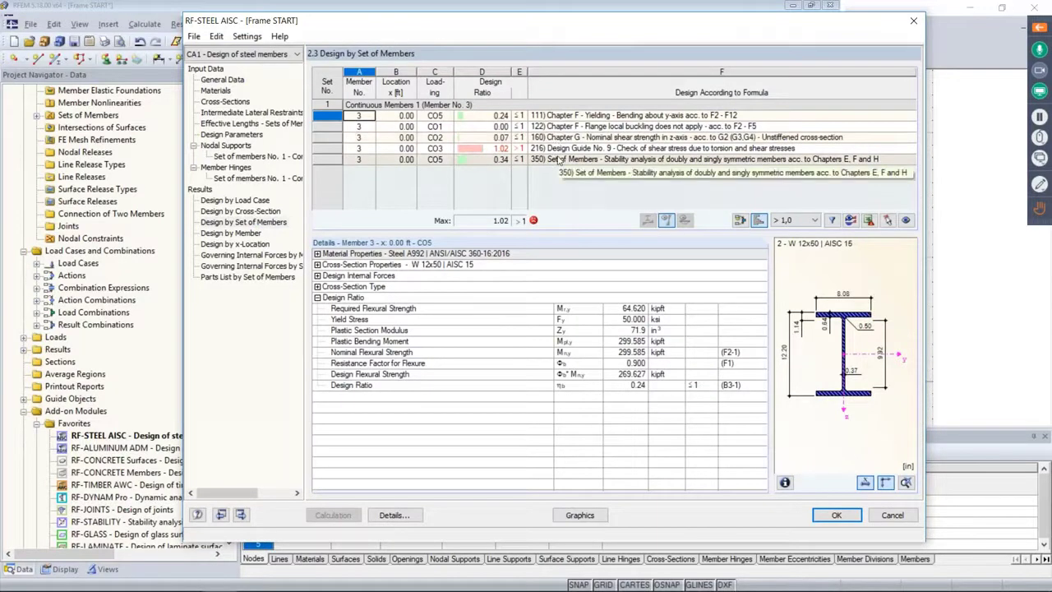
click(263, 54)
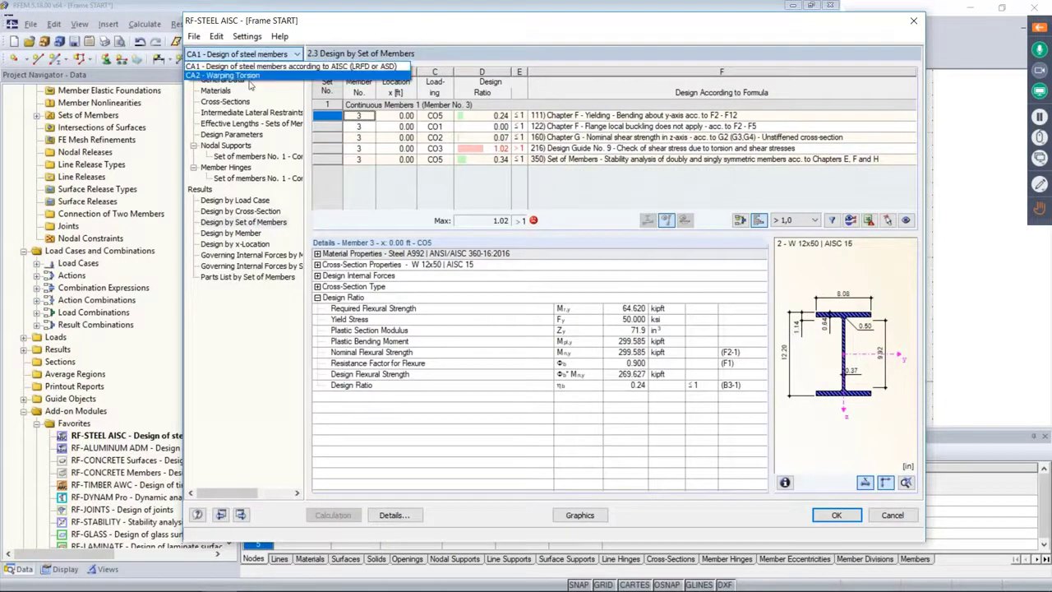
click(245, 76)
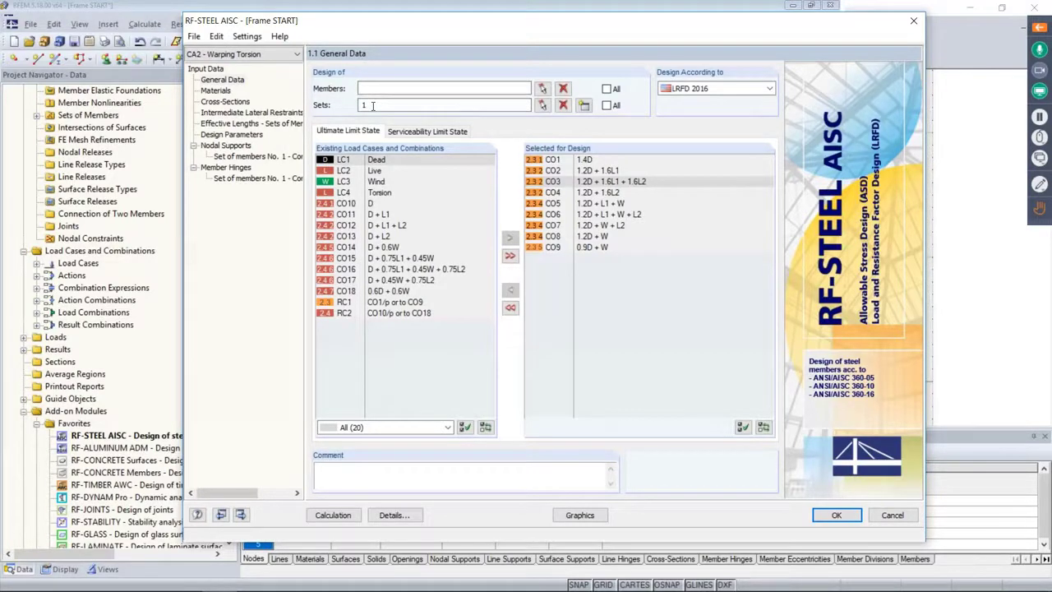
Step: Activate the Steel Design Guide 9 calculation with 7 degrees of freedom, with the load applied at the centre of the top flange
click(389, 516)
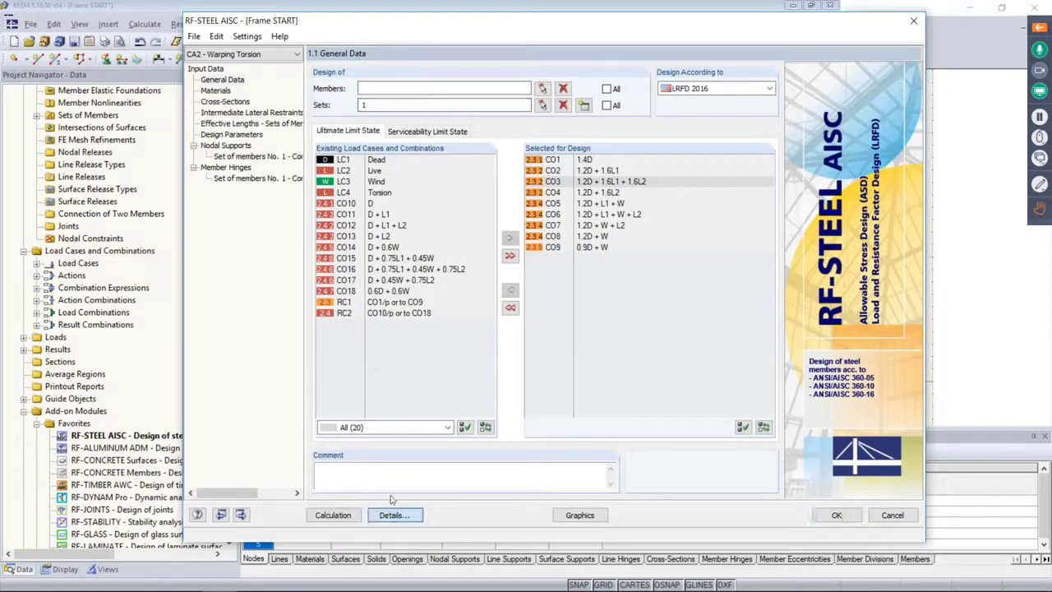
click(495, 74)
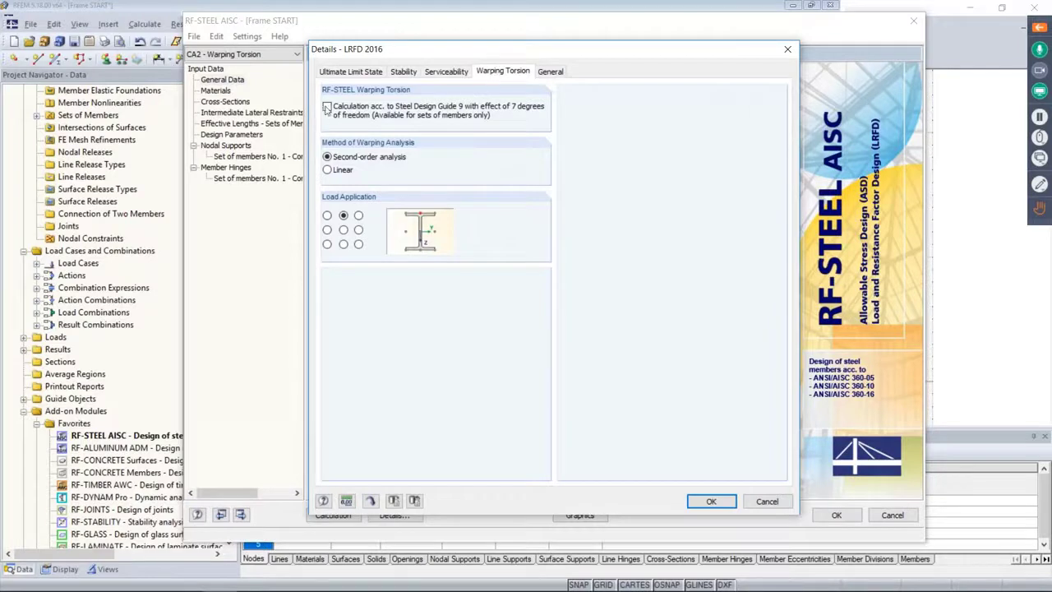
click(328, 110)
click(359, 244)
click(344, 216)
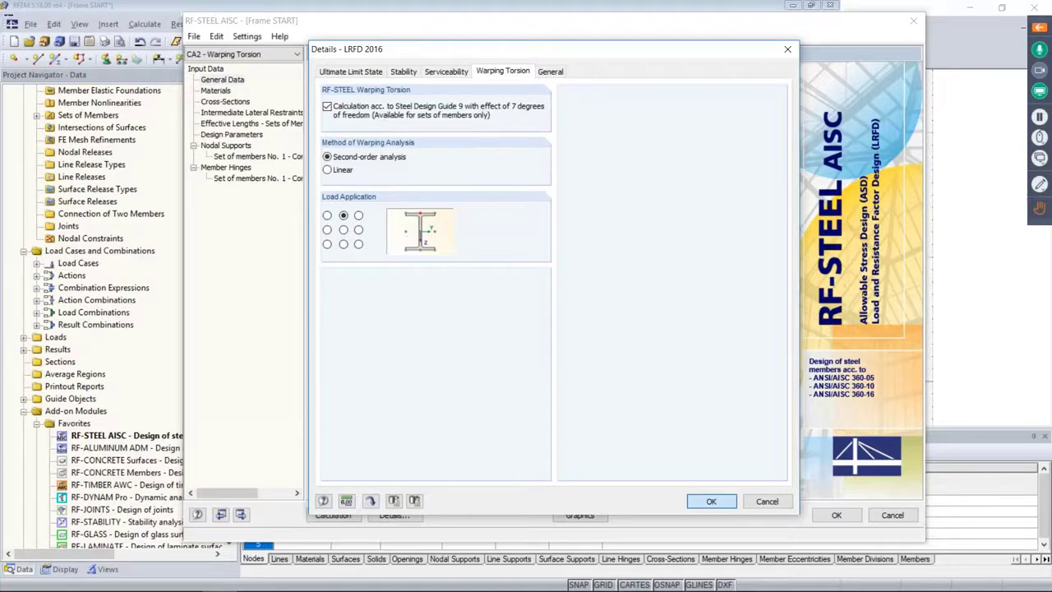
click(711, 500)
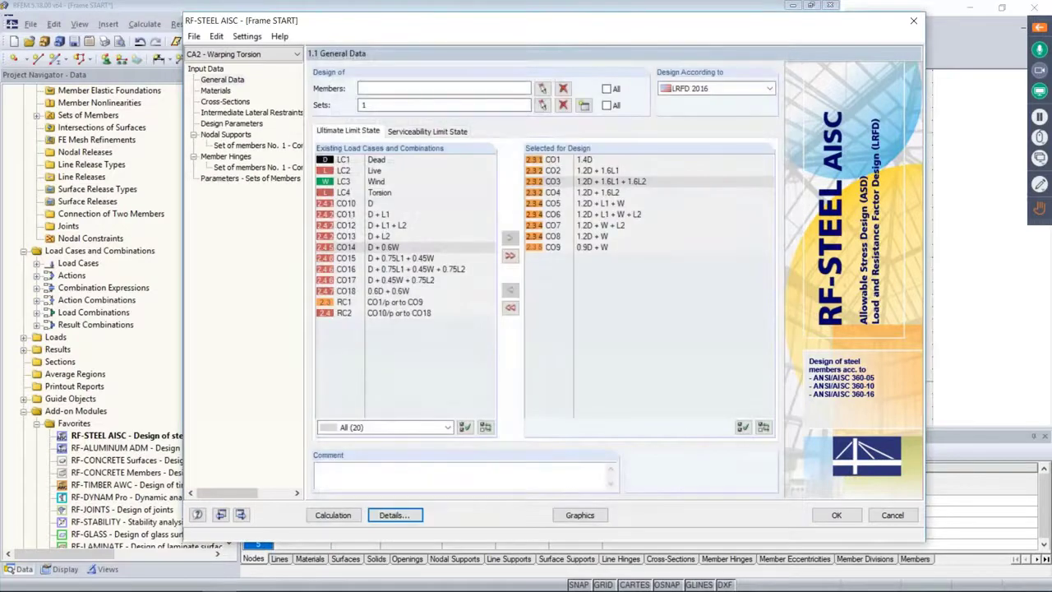
Step: Look over the materials, cross-sections, intermediate lateral restraints and design parameters of the Warping Torsion case
click(226, 91)
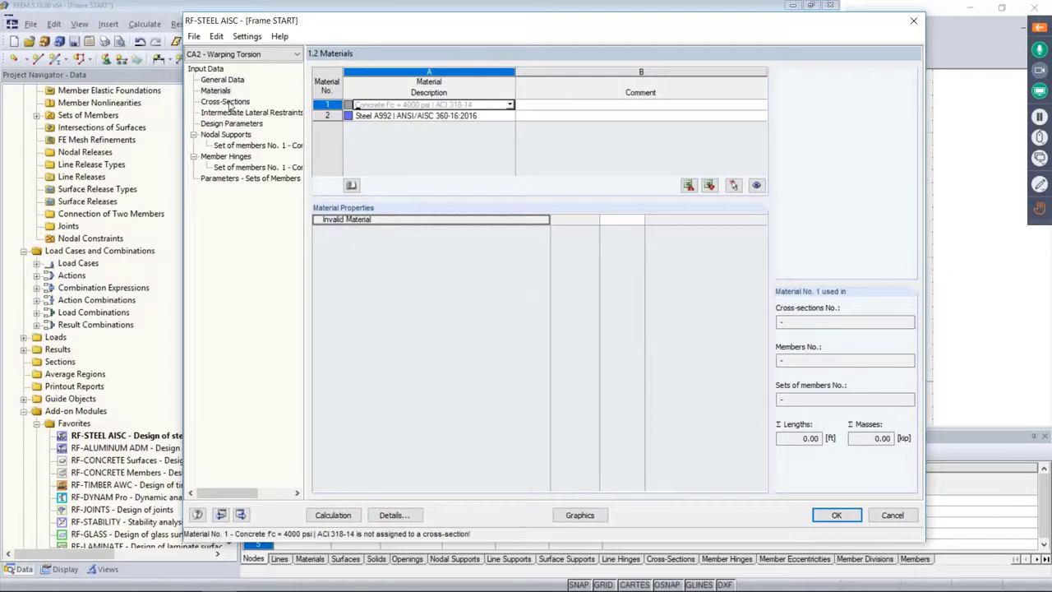
click(225, 102)
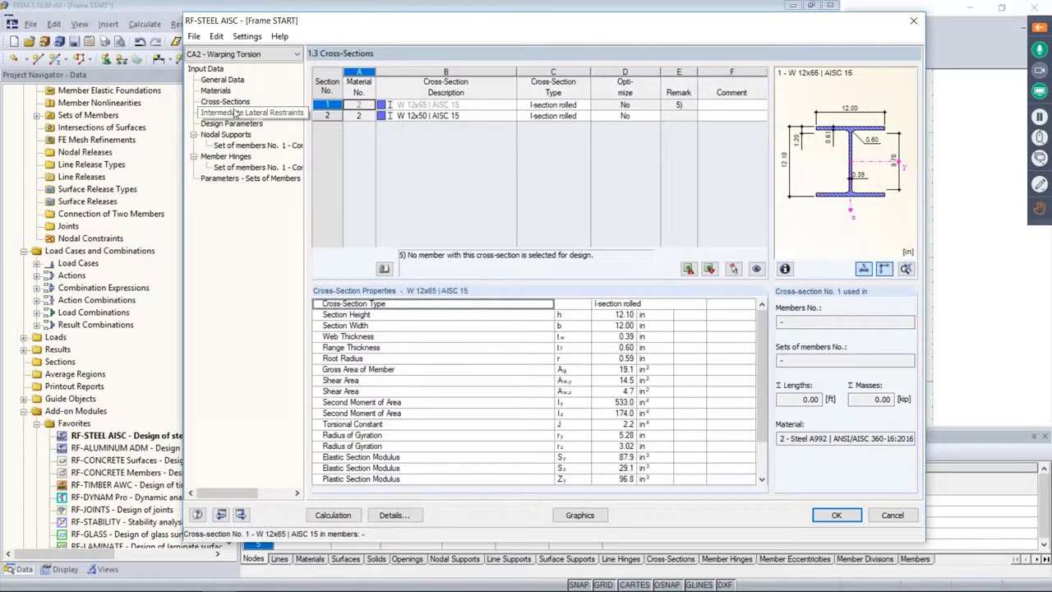
click(250, 112)
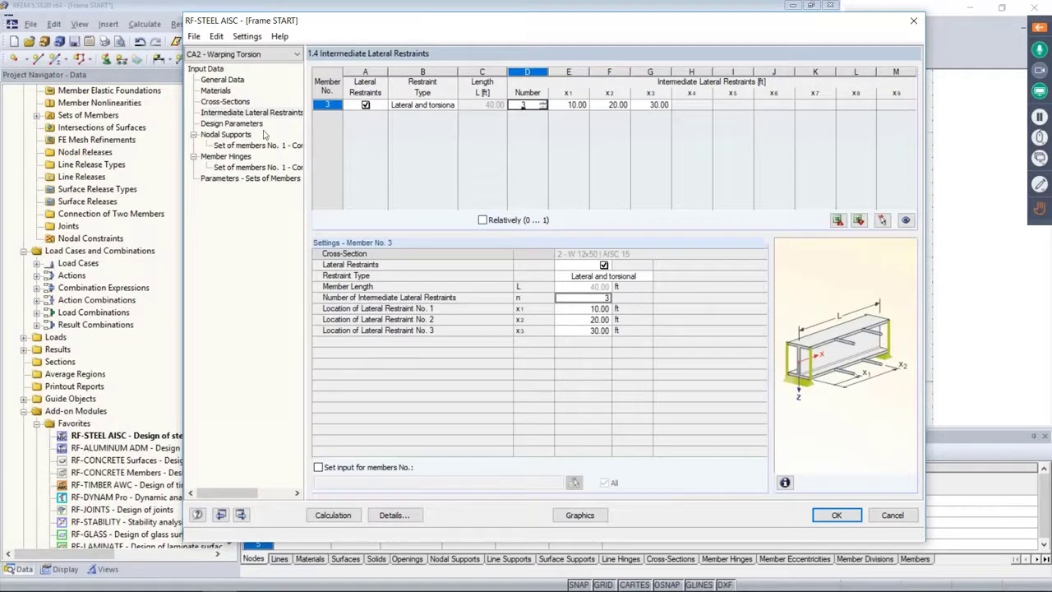
click(239, 123)
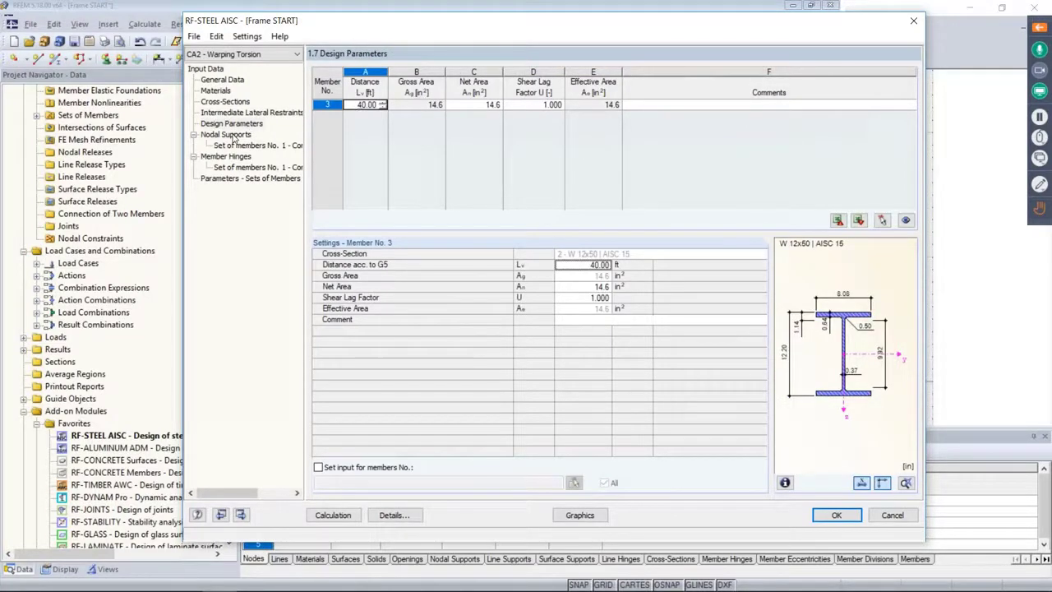
Step: Render the beam in the nodal supports preview of set 1, and release the support in x at node 4
click(226, 134)
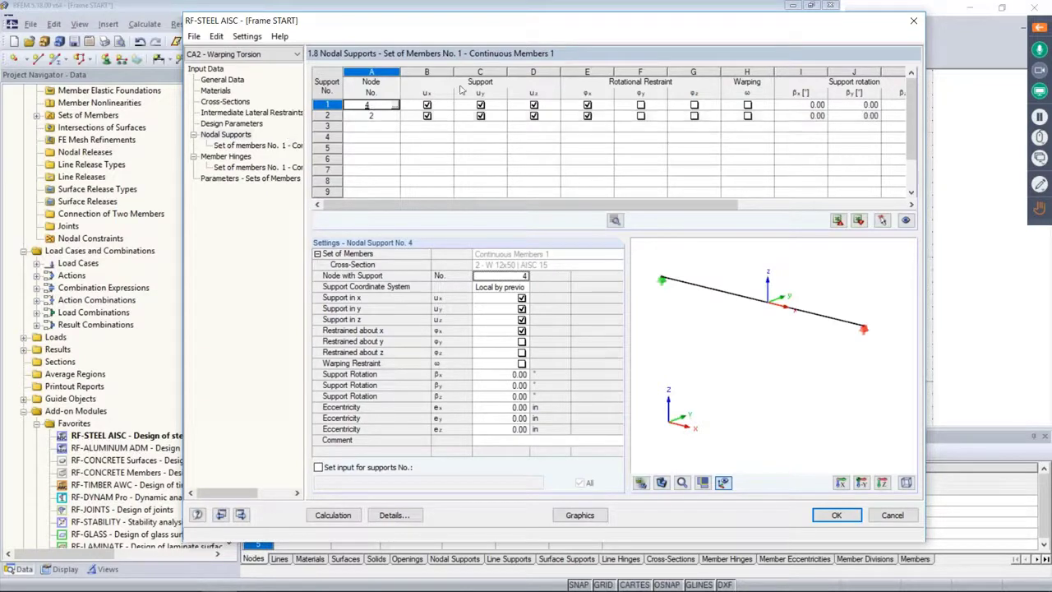
click(662, 483)
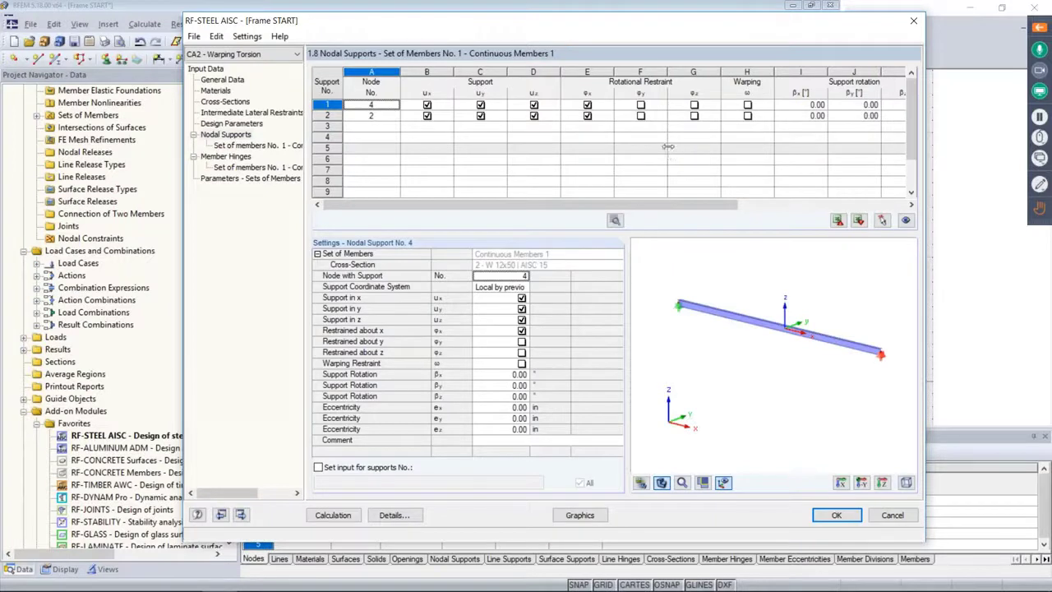
scroll(832, 377, down, 1)
middle_drag(829, 374, 804, 363)
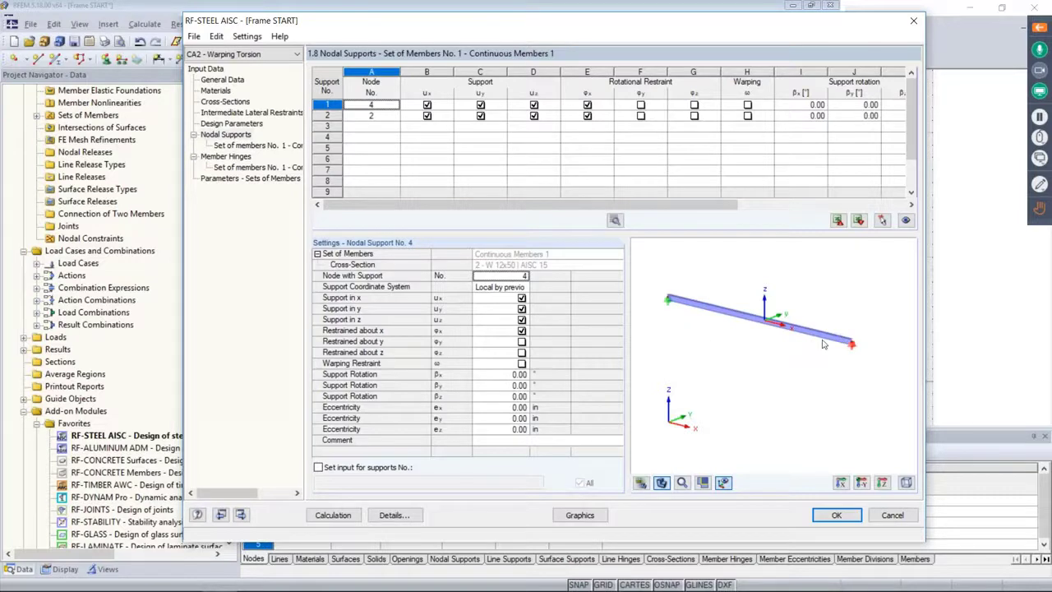
scroll(849, 353, up, 5)
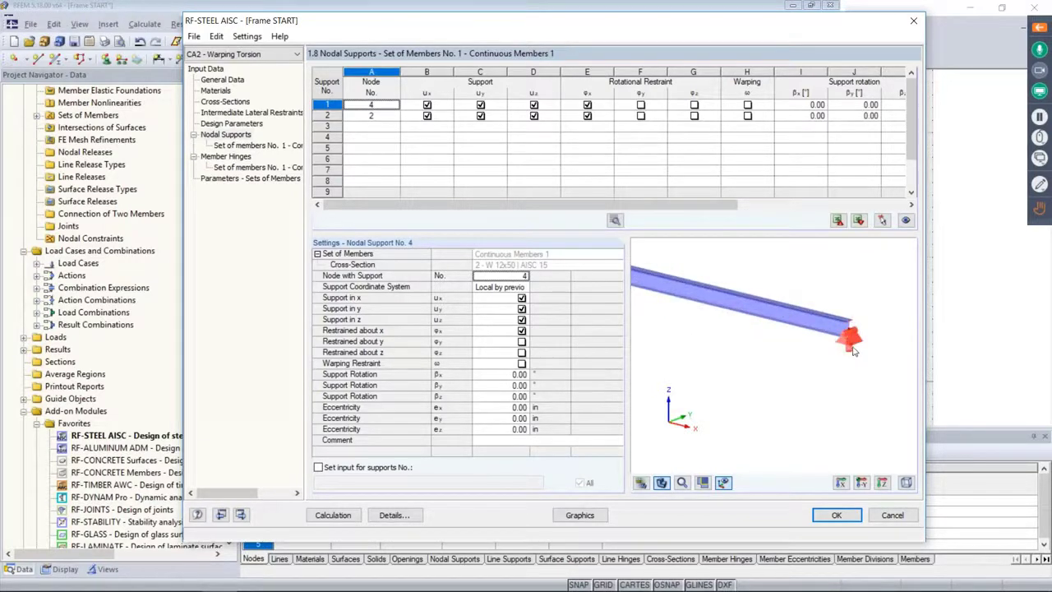
scroll(852, 347, up, 2)
middle_drag(852, 348, 811, 381)
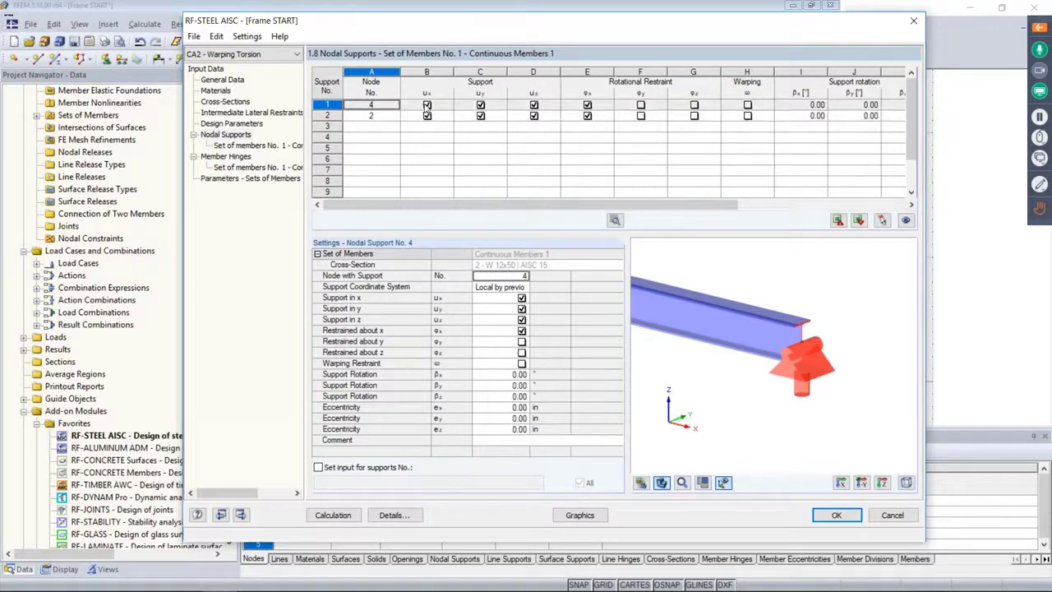
click(427, 105)
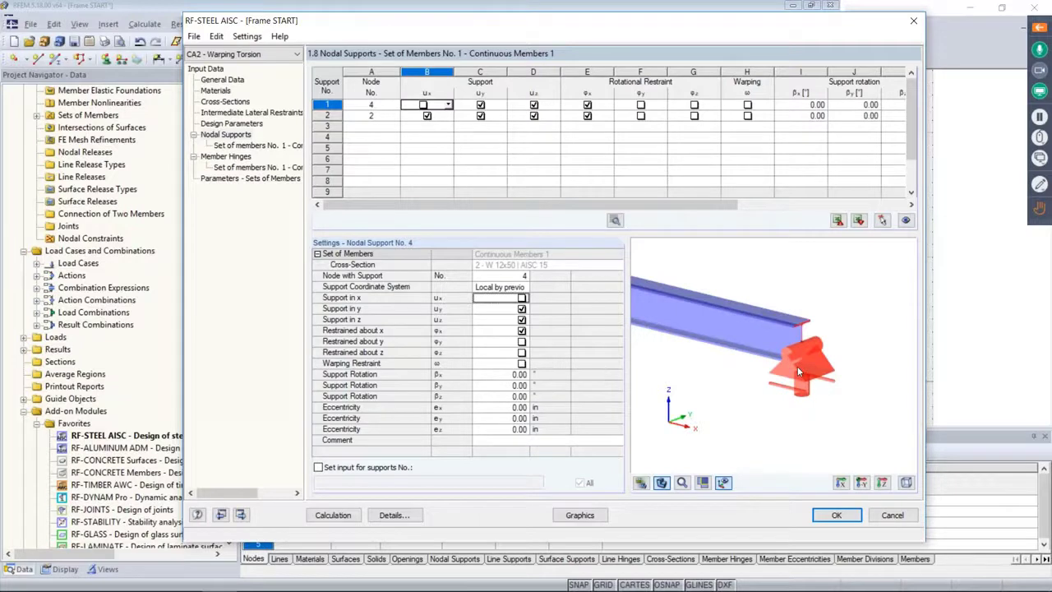
scroll(797, 365, down, 4)
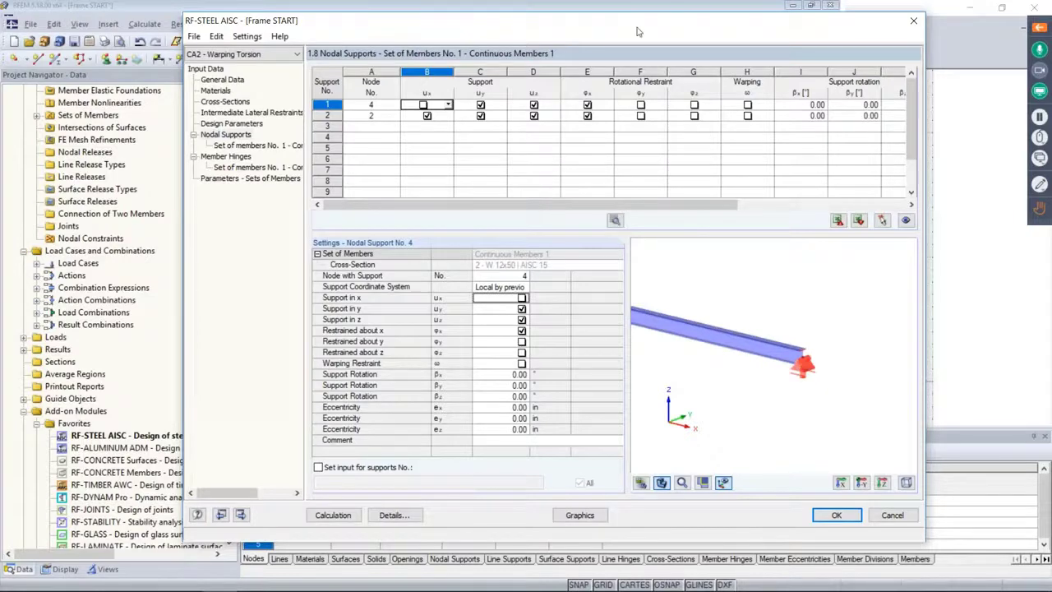
Step: Restrain the rotations about y and z at the supports on nodes 4 and 2
mouse_move(641, 14)
mouse_down()
mouse_move(686, 258)
mouse_move(616, 292)
mouse_move(645, 12)
mouse_up()
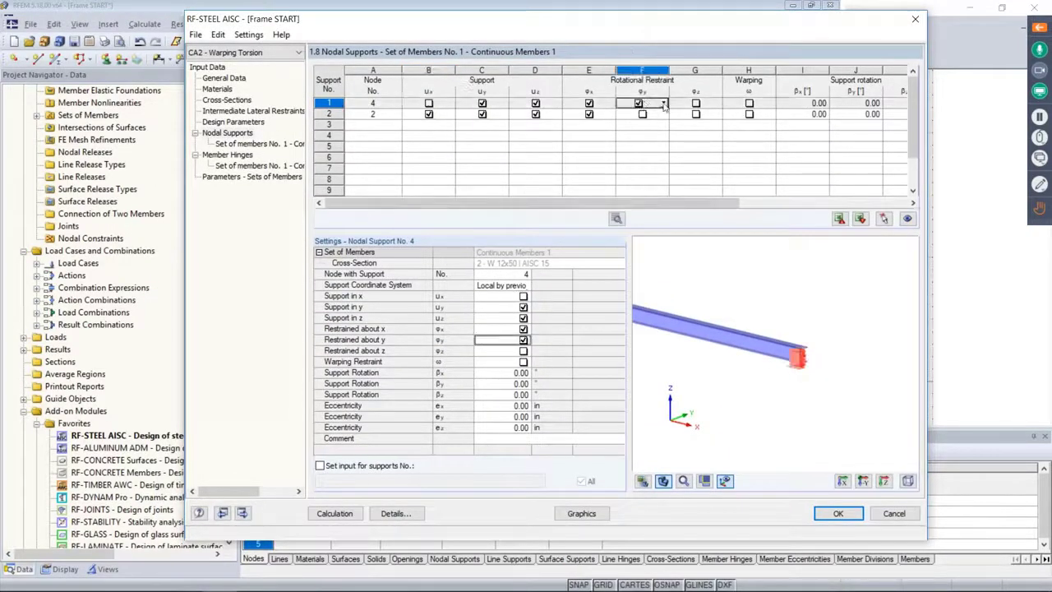
click(642, 103)
click(695, 104)
click(695, 114)
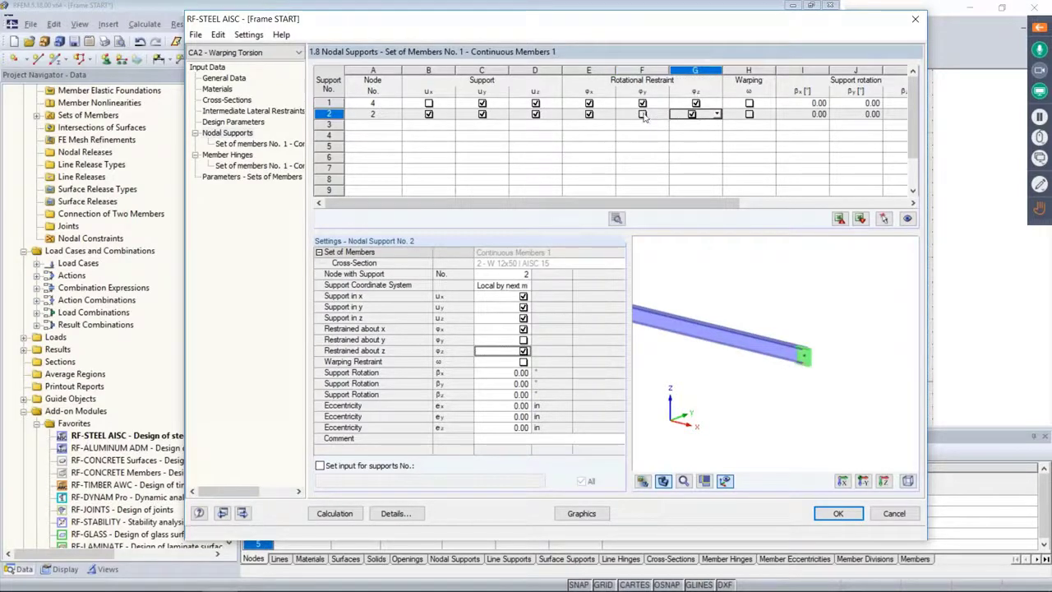
click(642, 114)
Step: Examine the beam's fixed end support in the preview and the warping restraint options for node 4
scroll(720, 298, down, 2)
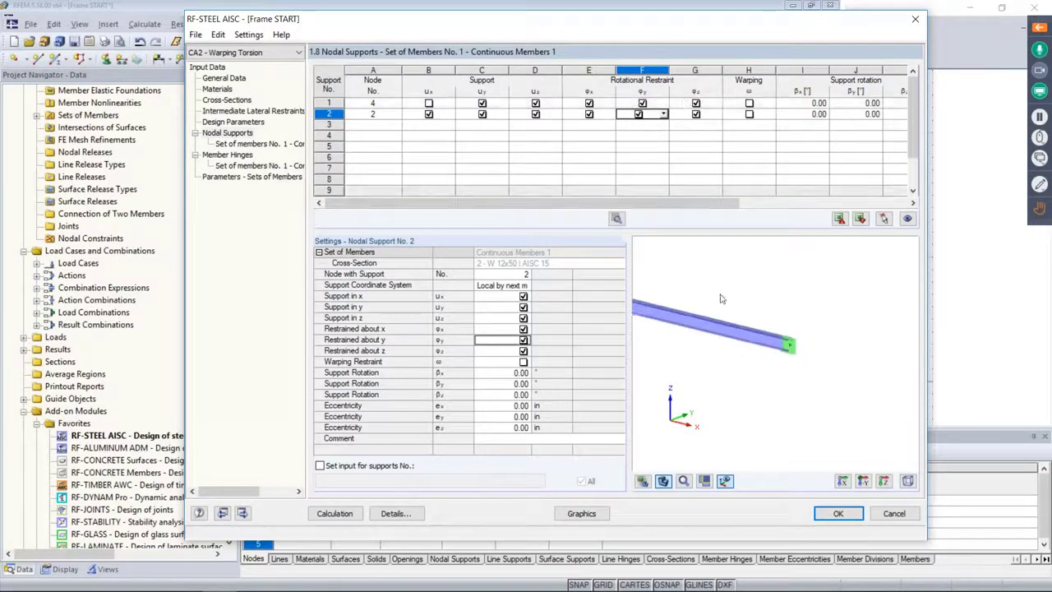
middle_drag(709, 302, 659, 296)
scroll(737, 333, up, 1)
scroll(737, 333, up, 3)
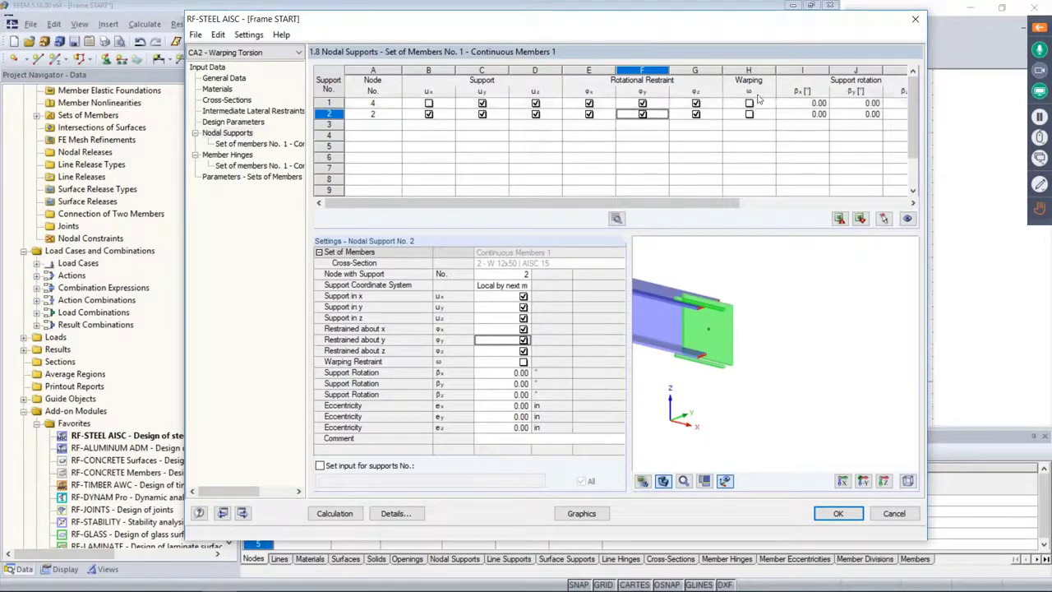
click(748, 104)
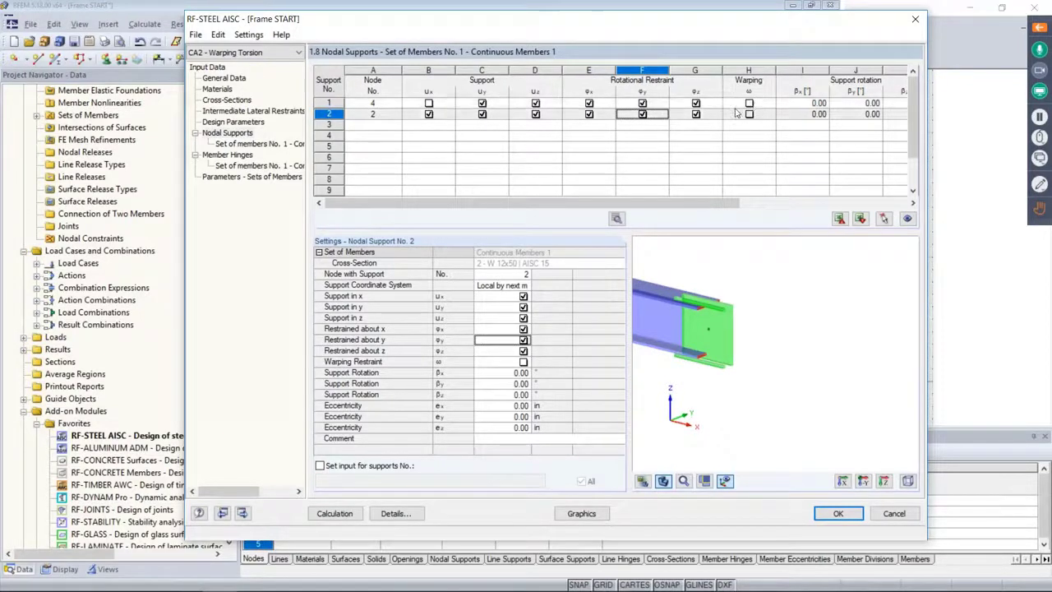
click(770, 103)
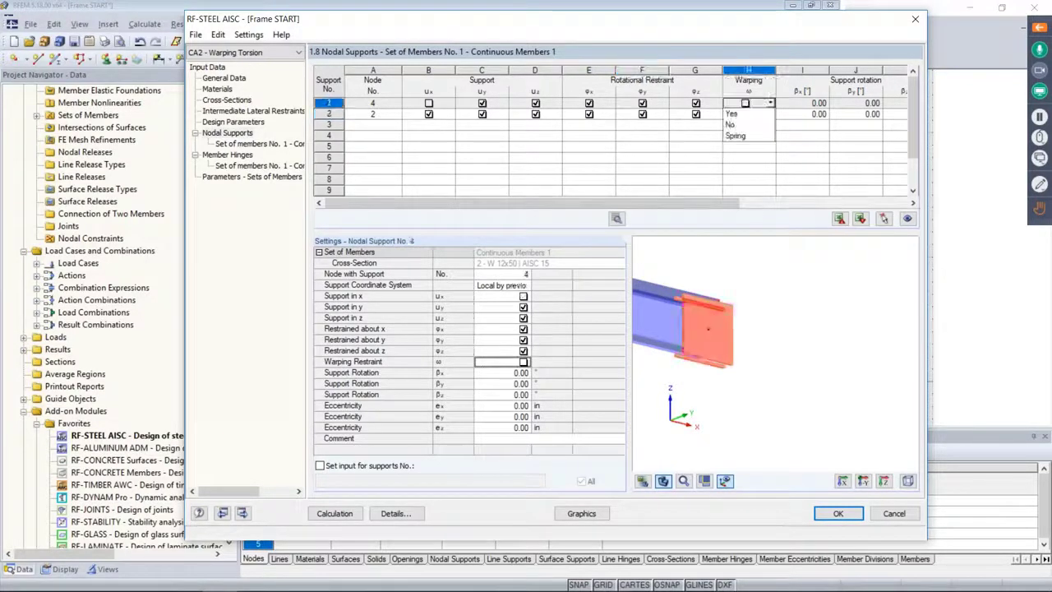
click(770, 103)
scroll(768, 258, down, 2)
scroll(768, 258, down, 3)
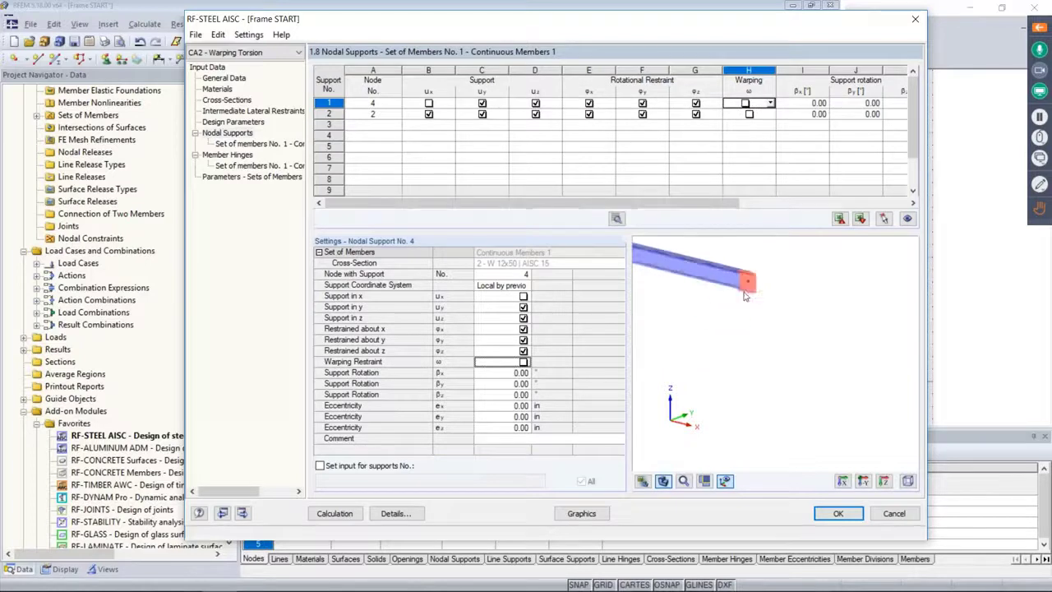
middle_drag(673, 317, 743, 313)
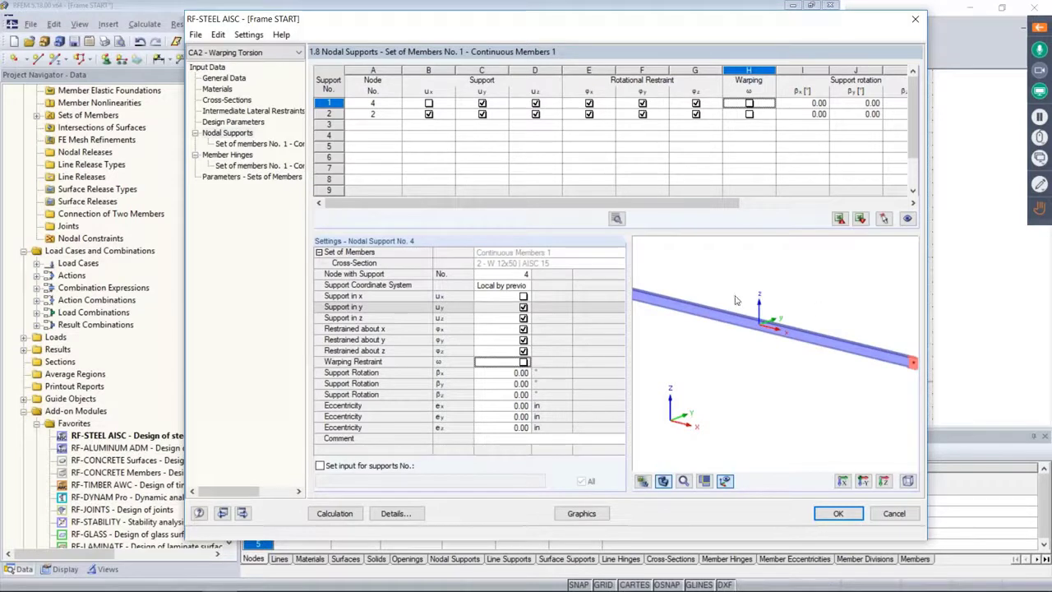
scroll(760, 320, down, 1)
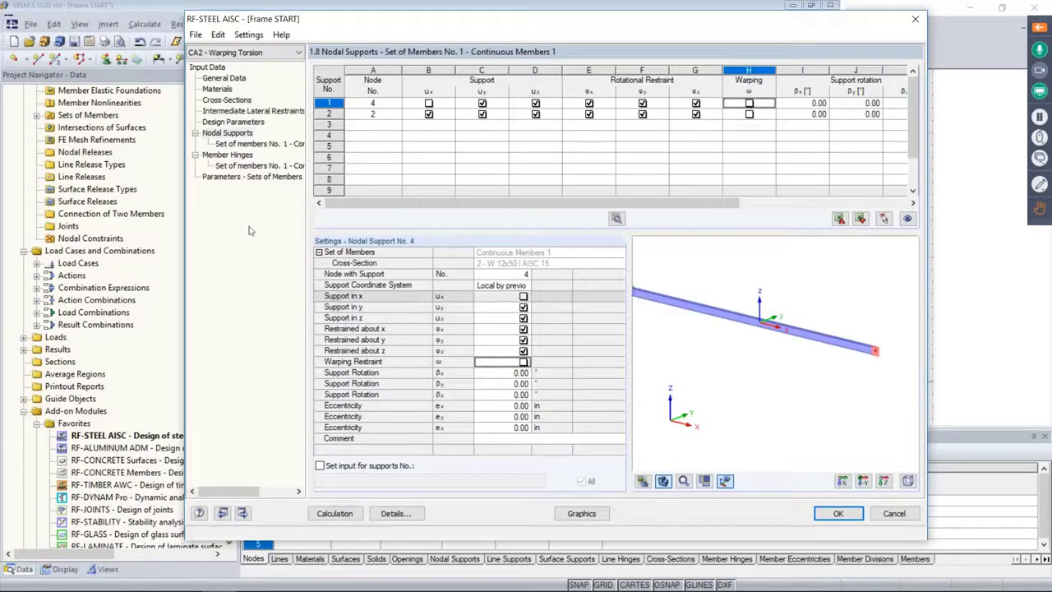
Step: Look over the member hinges and initial bow imperfection parameters of set 1, and return to its nodal supports
click(240, 156)
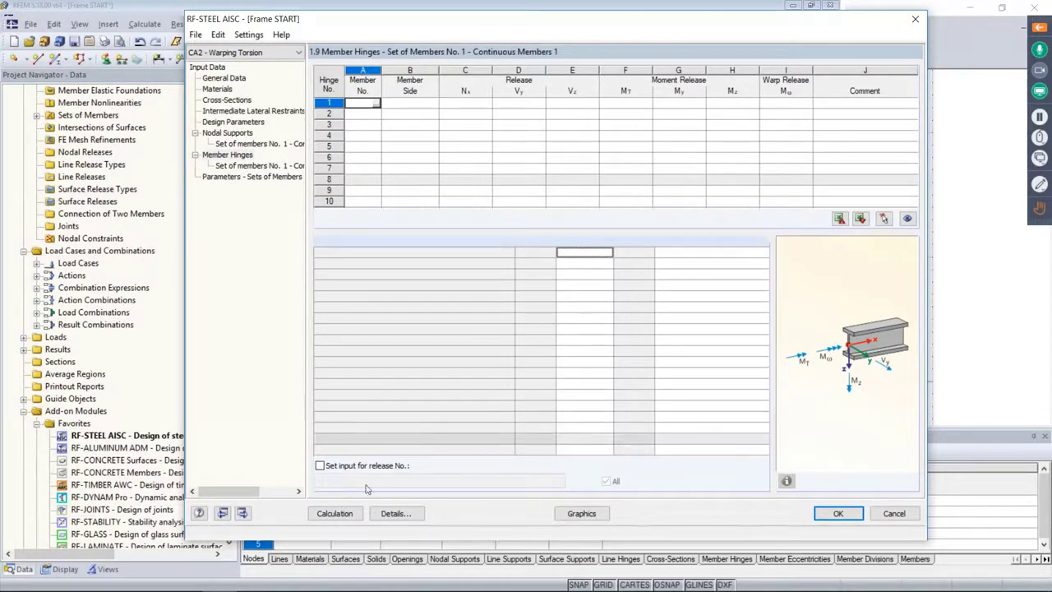
click(252, 178)
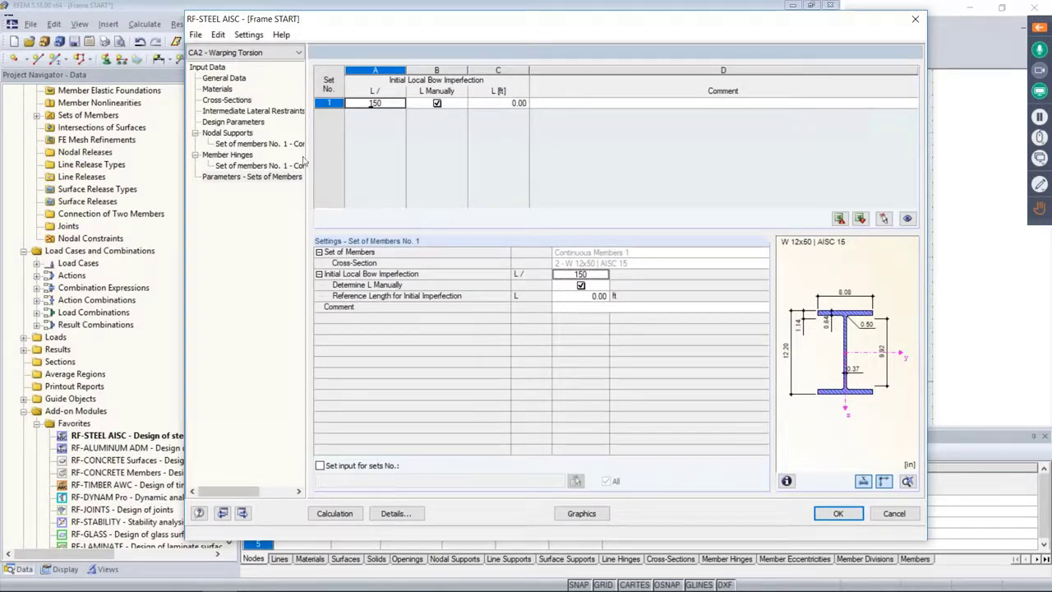
click(246, 144)
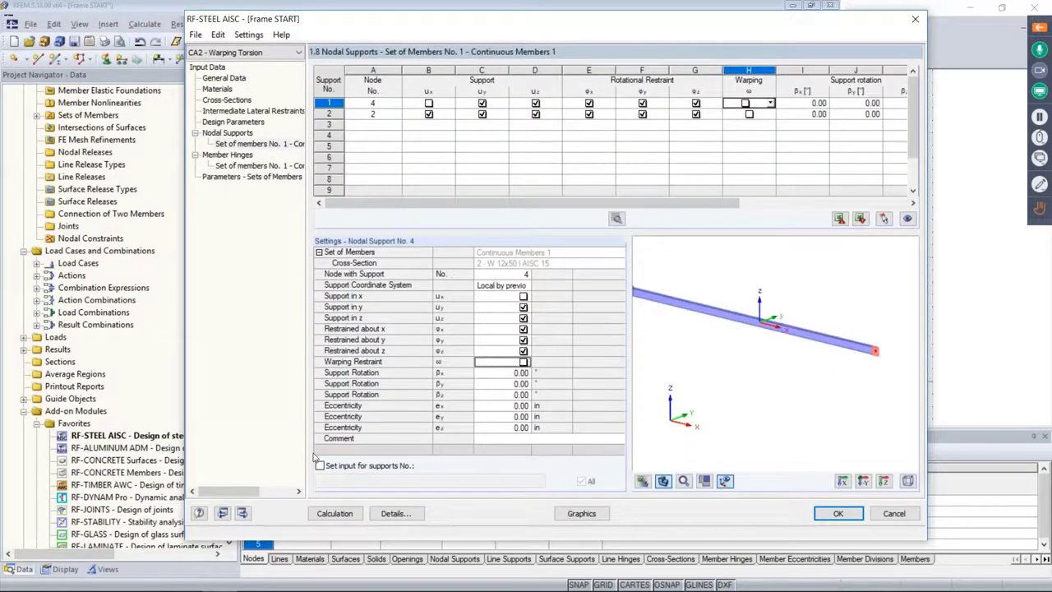
Step: Calculate the Warping Torsion case and inspect the Design Guide No. 9 normal and shear stress checks by set of members
click(335, 513)
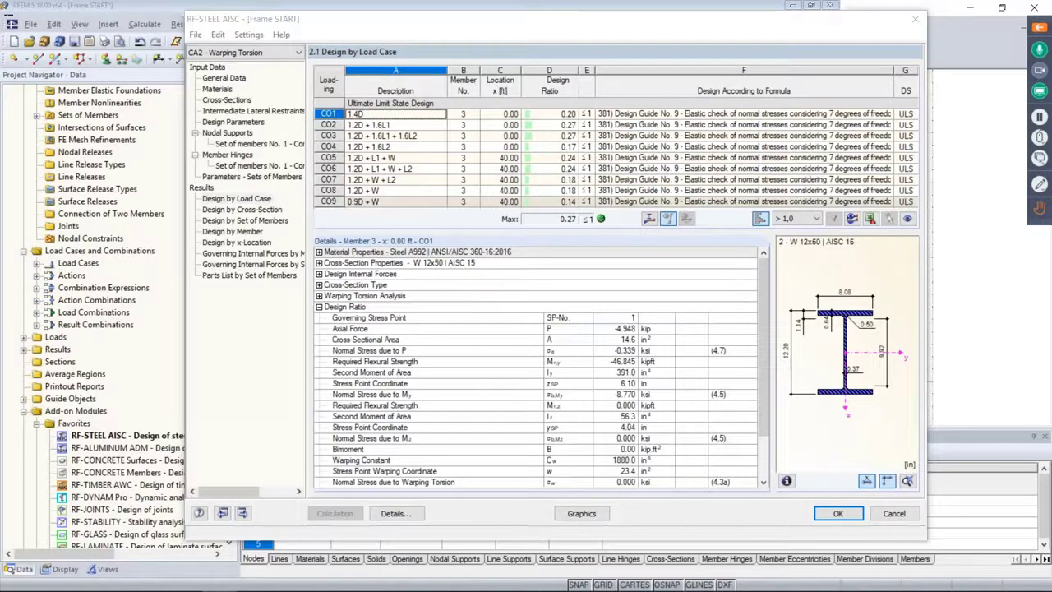
click(274, 221)
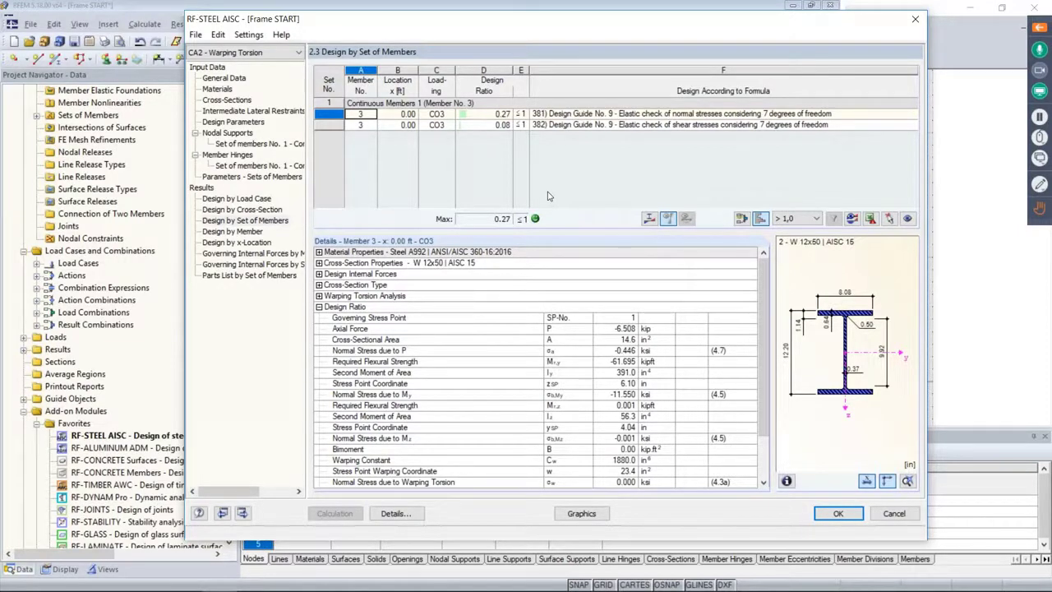
click(566, 115)
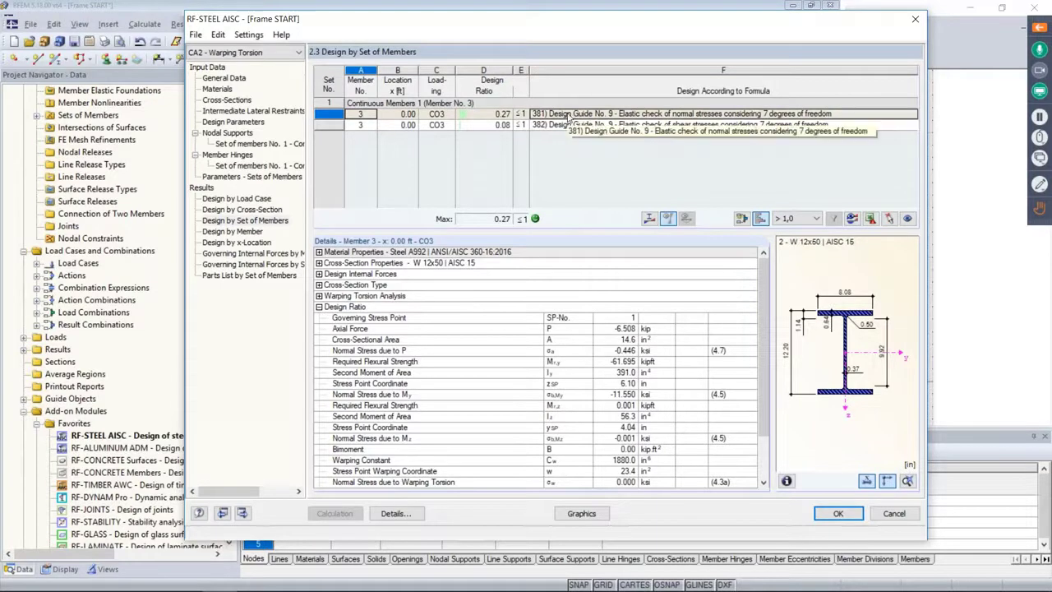
click(641, 125)
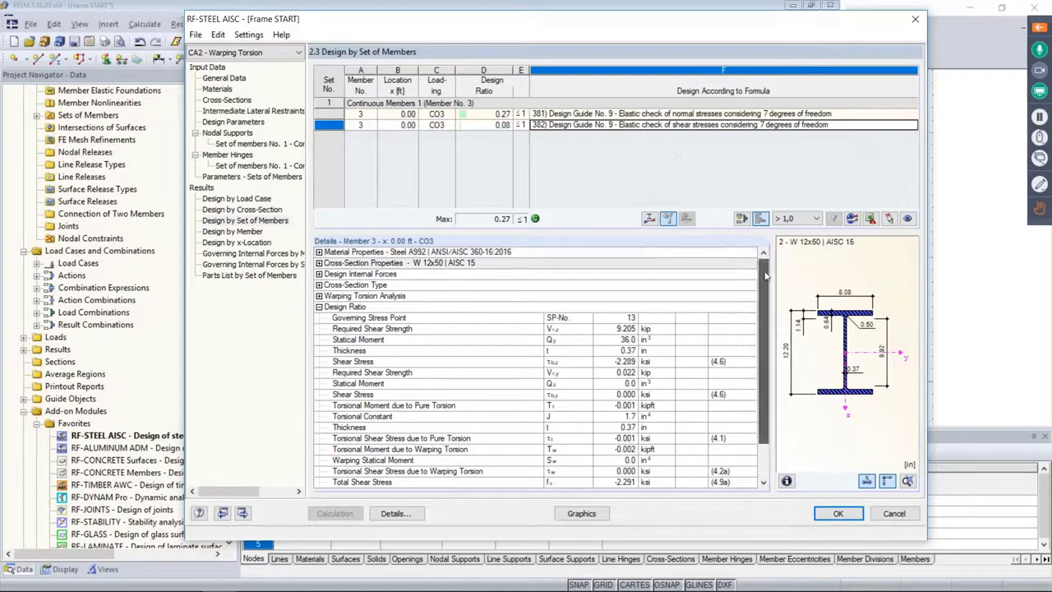
scroll(765, 298, down, 1)
scroll(765, 297, down, 1)
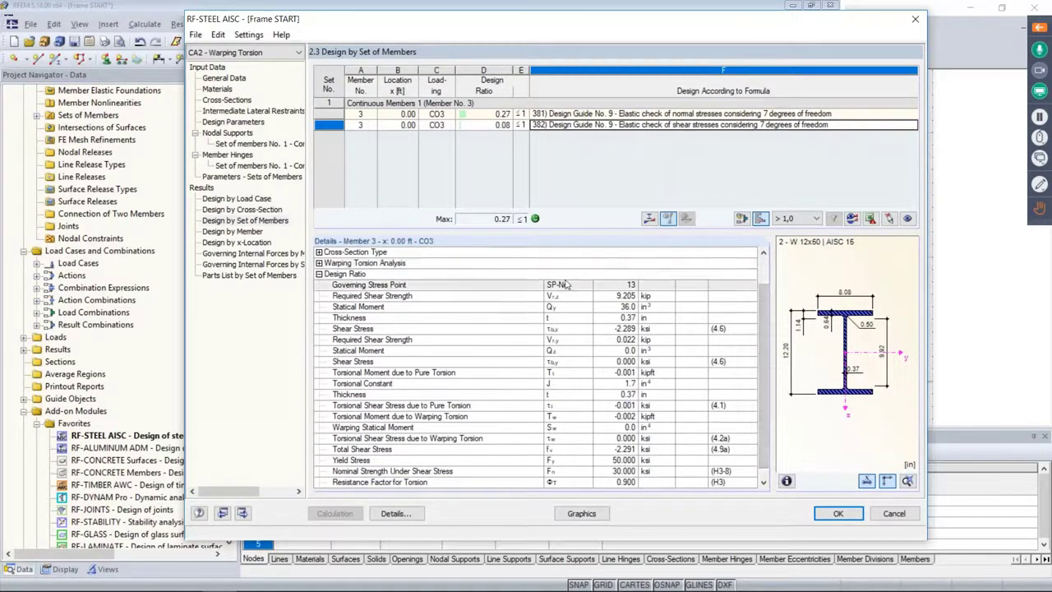
Step: Show the normal stress check details and display the numbered stress points on the W 12x50 cross-section drawing
click(645, 113)
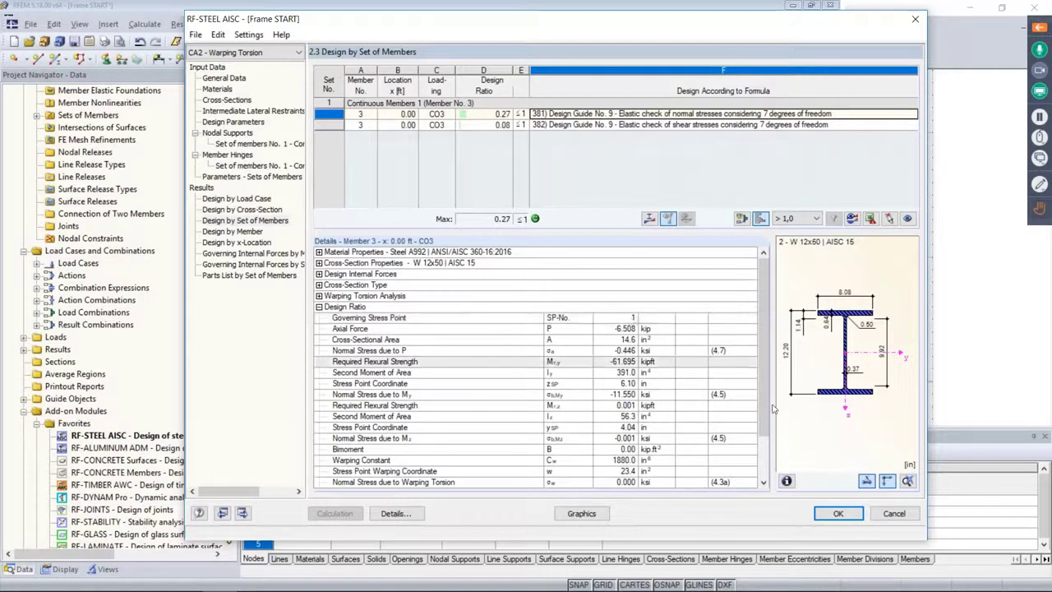
click(786, 482)
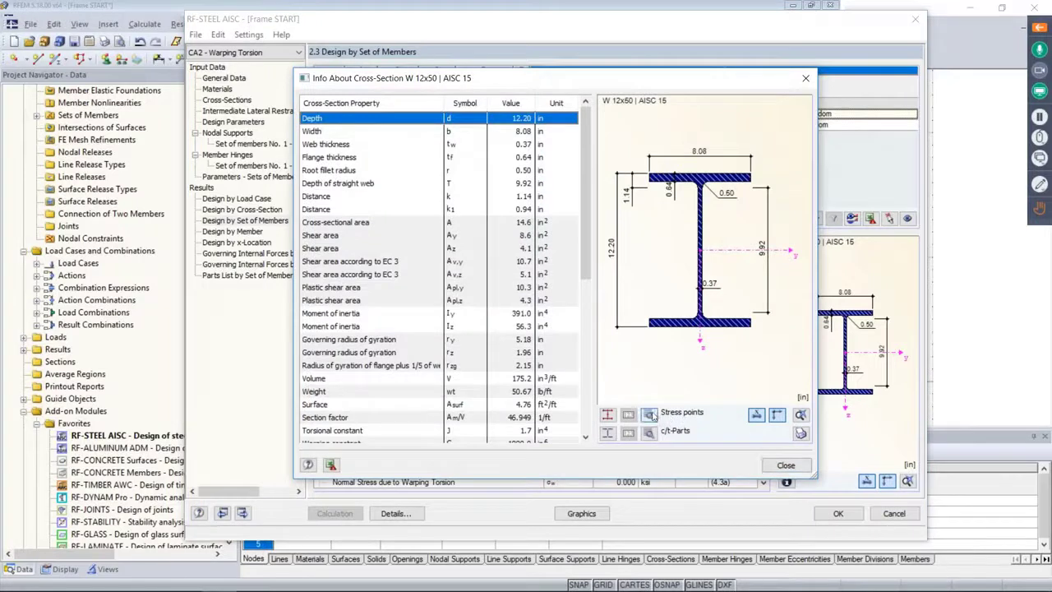
click(607, 415)
click(628, 415)
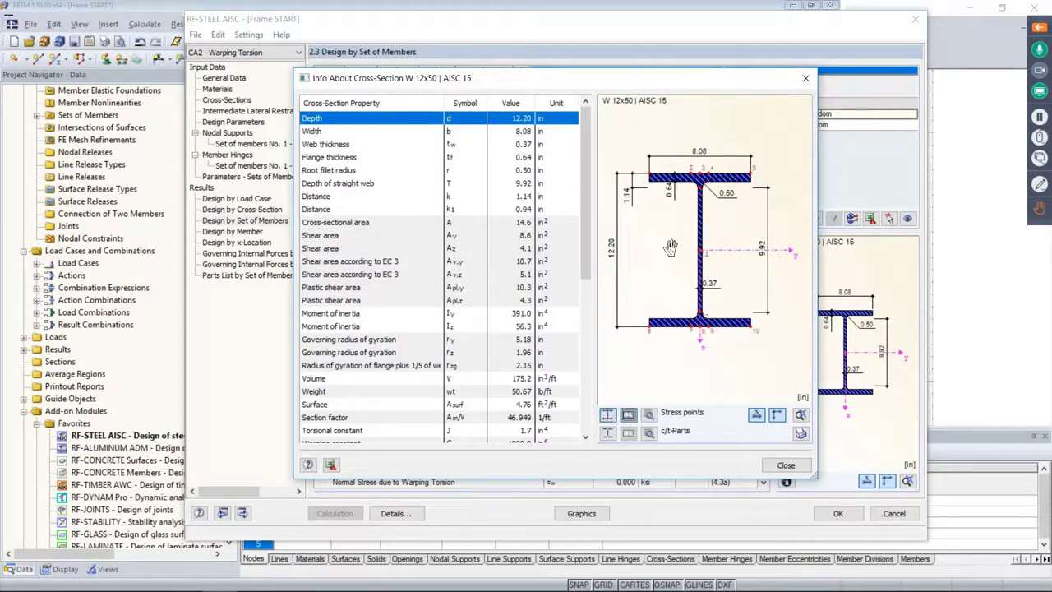
Step: Examine stress points 5 and 1 in the W 12x50 stress point table, and return to the design results
click(648, 415)
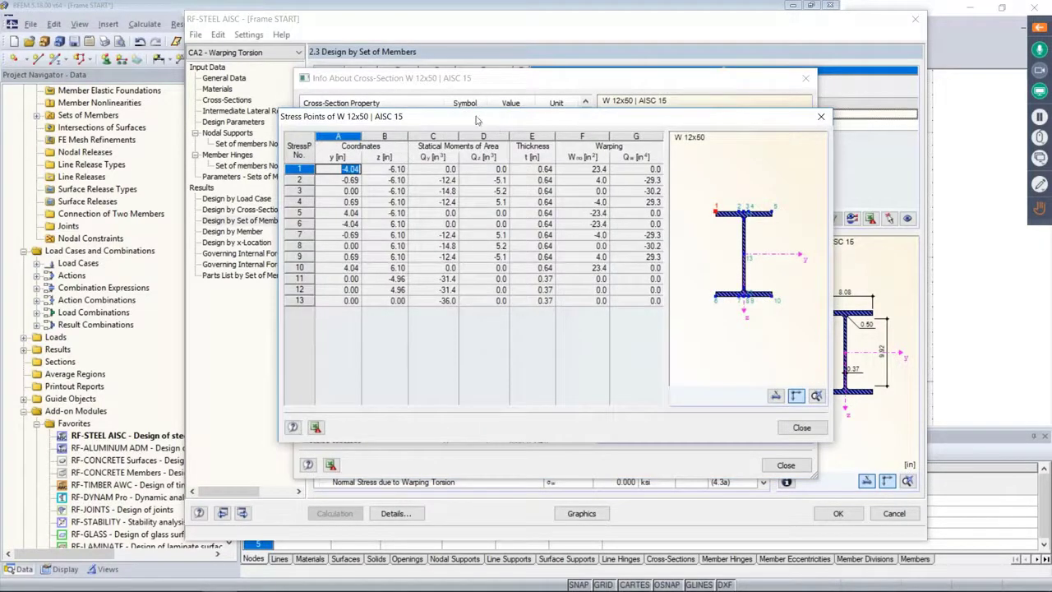
drag(475, 117, 455, 135)
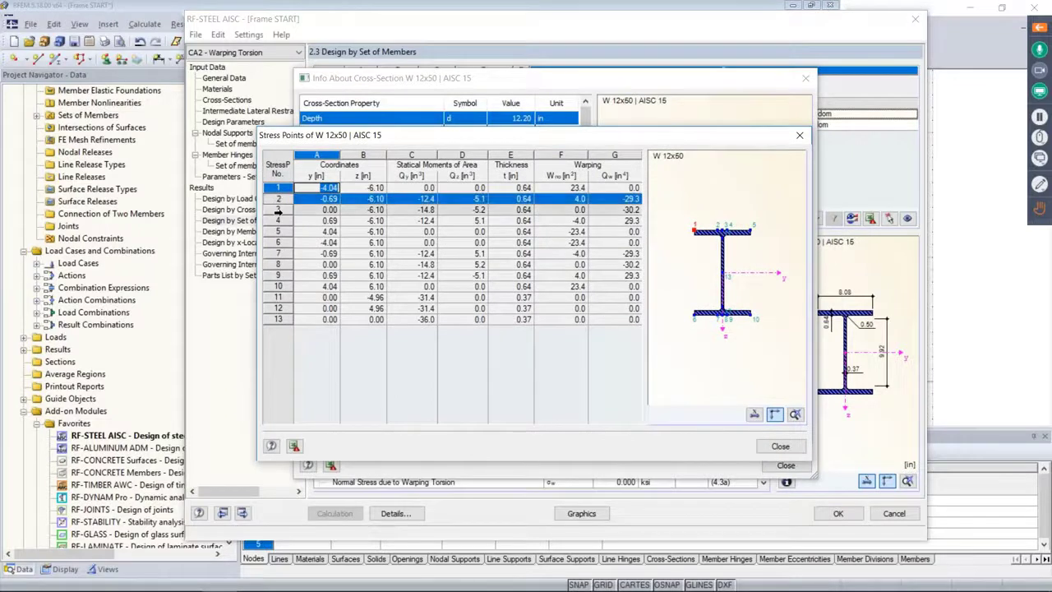
click(330, 232)
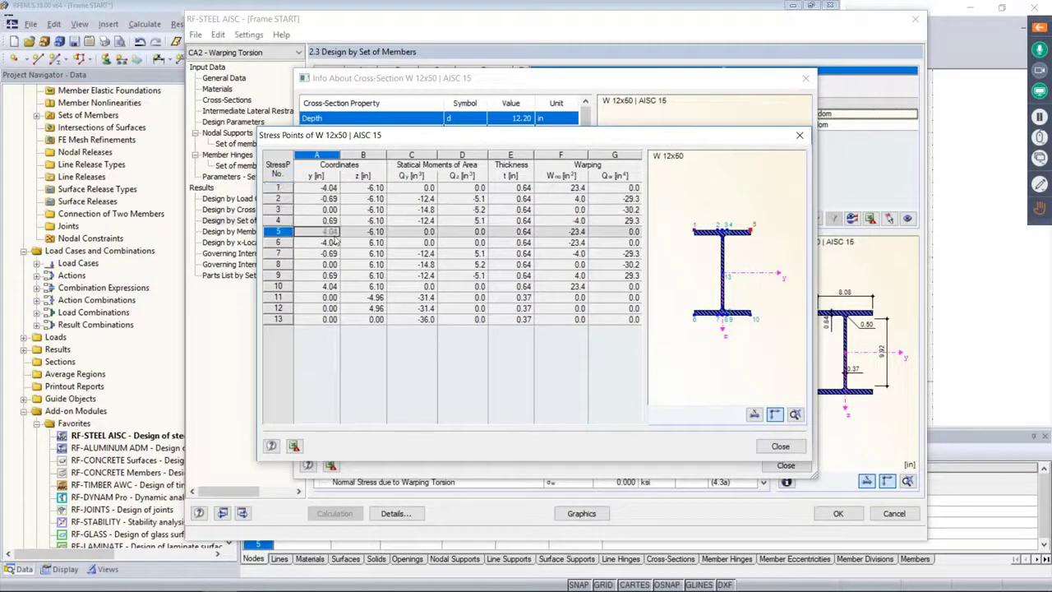
click(330, 189)
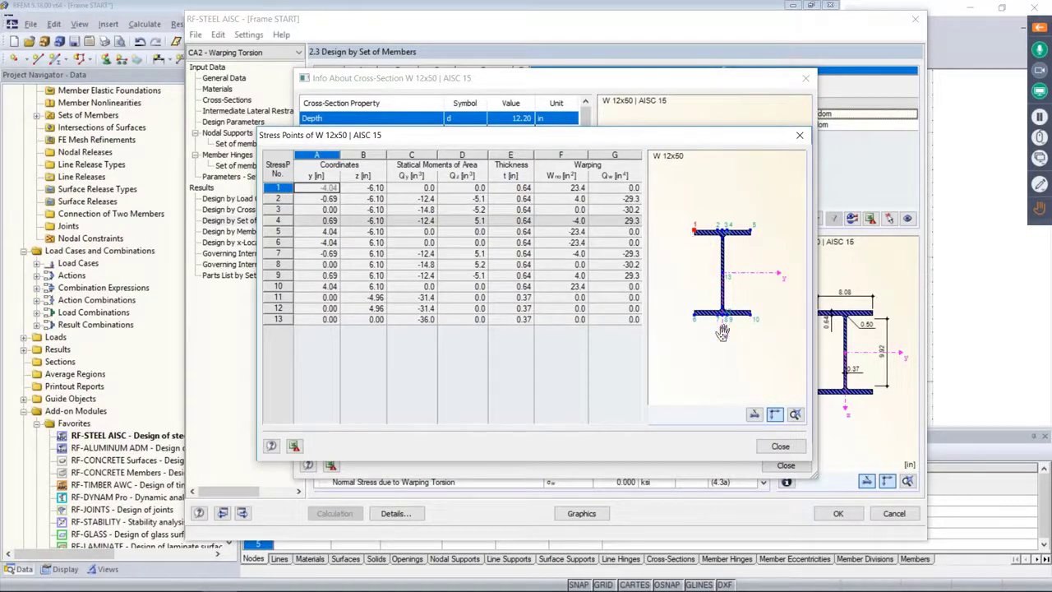
click(780, 445)
key(Escape)
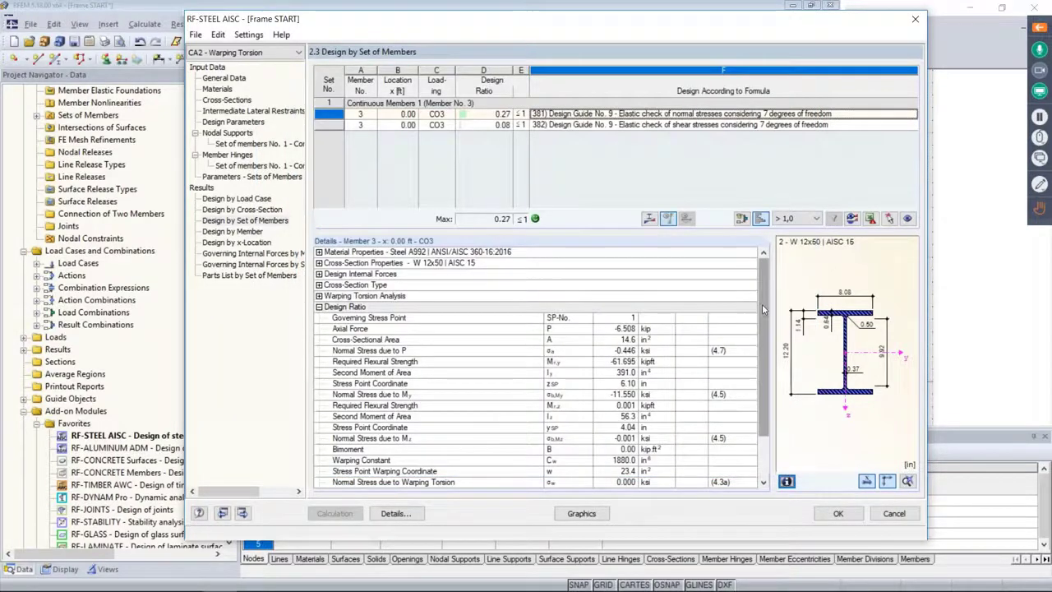
Step: Review the design ratio details of the normal stress check and switch to the presentation slide on warping torsion design
scroll(632, 309, down, 1)
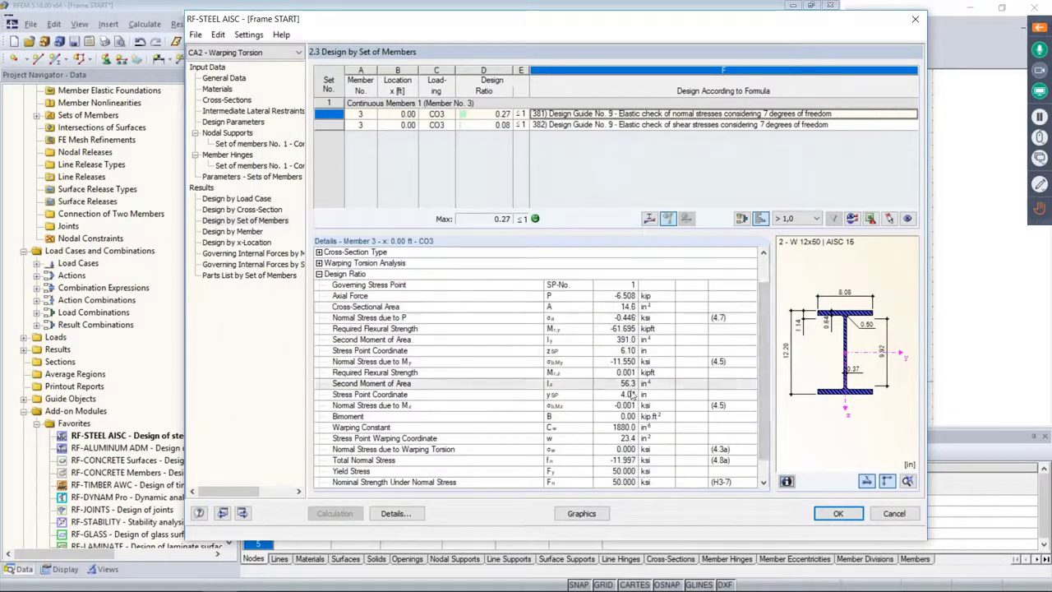
key(super+Tab)
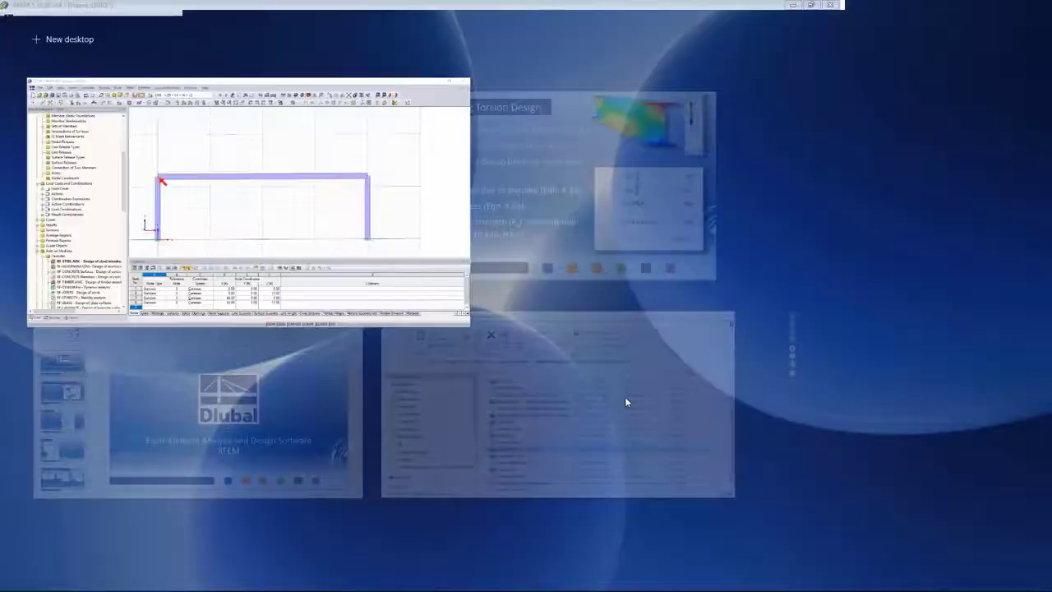
click(514, 220)
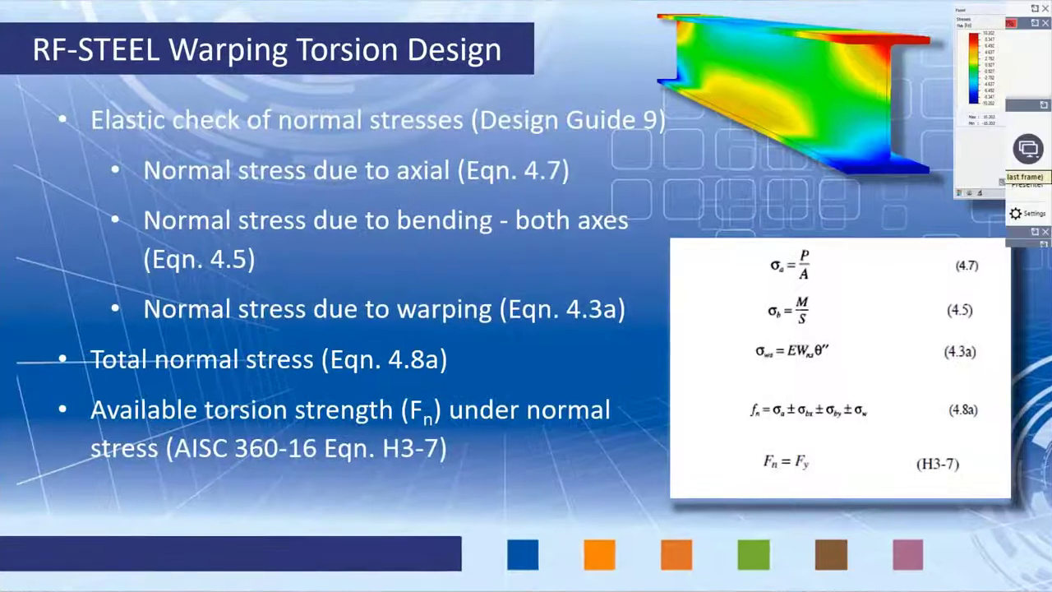